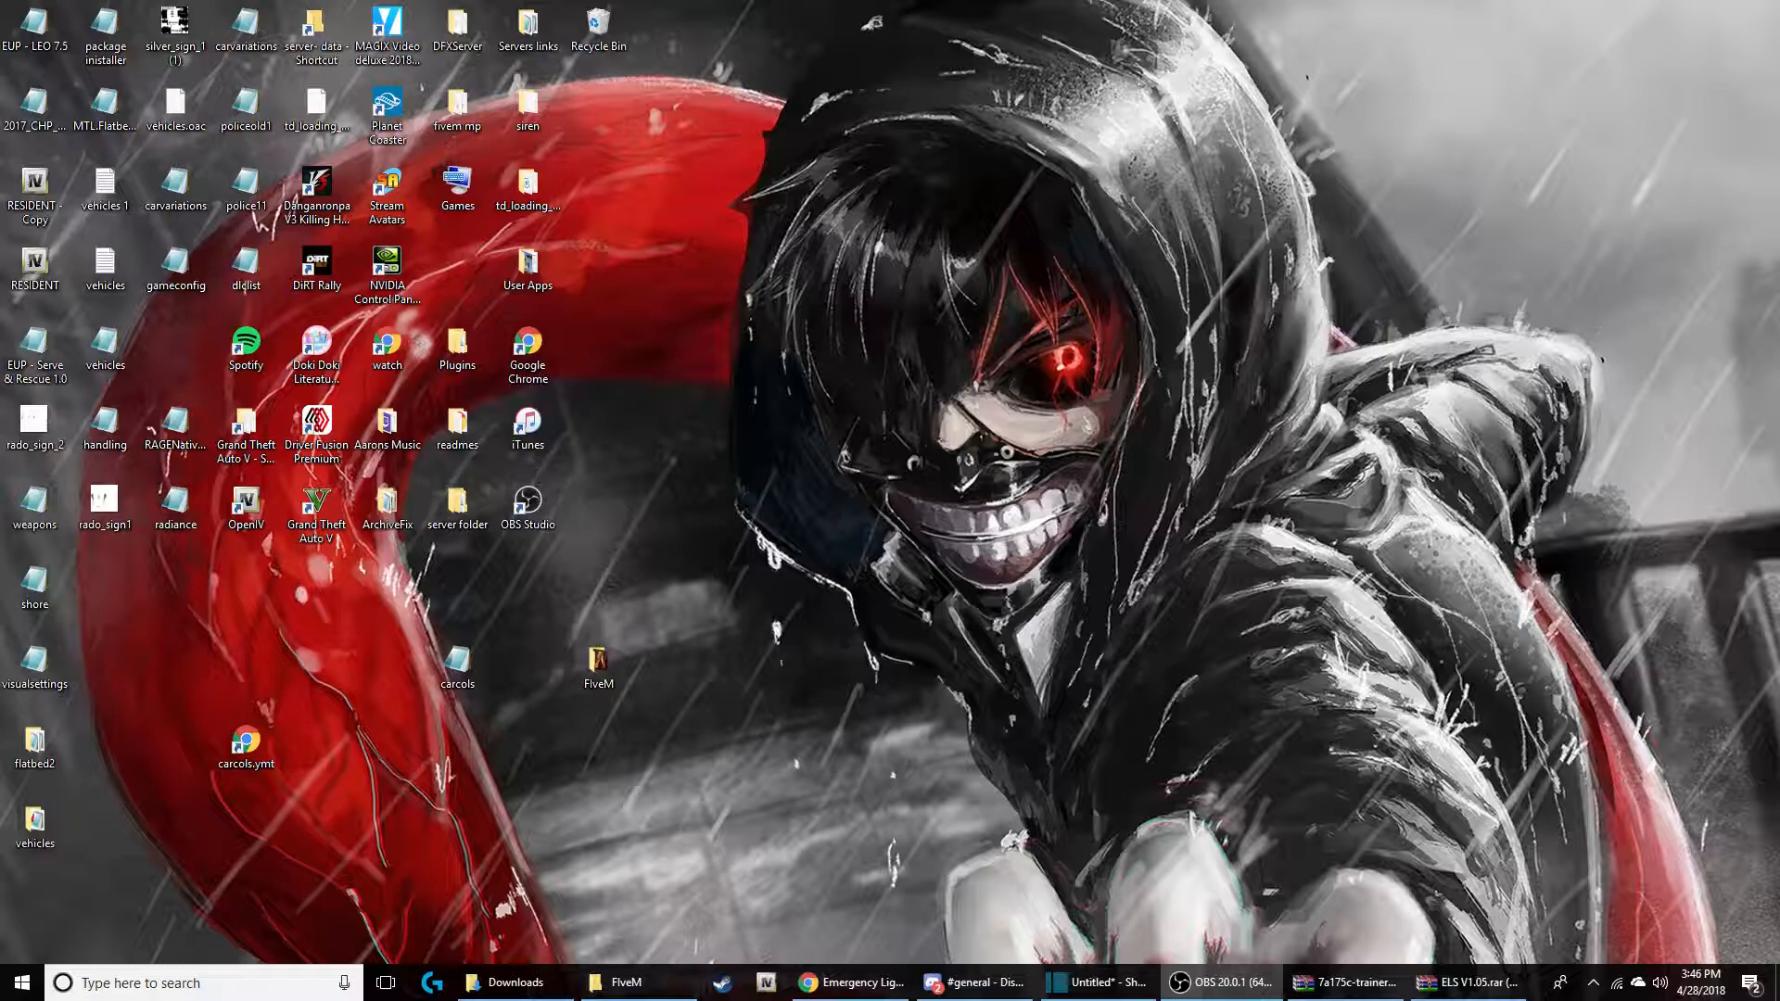
Step: View the Emergency Lighting System mod page and the FiveM client download site in the browser
left_click(850, 982)
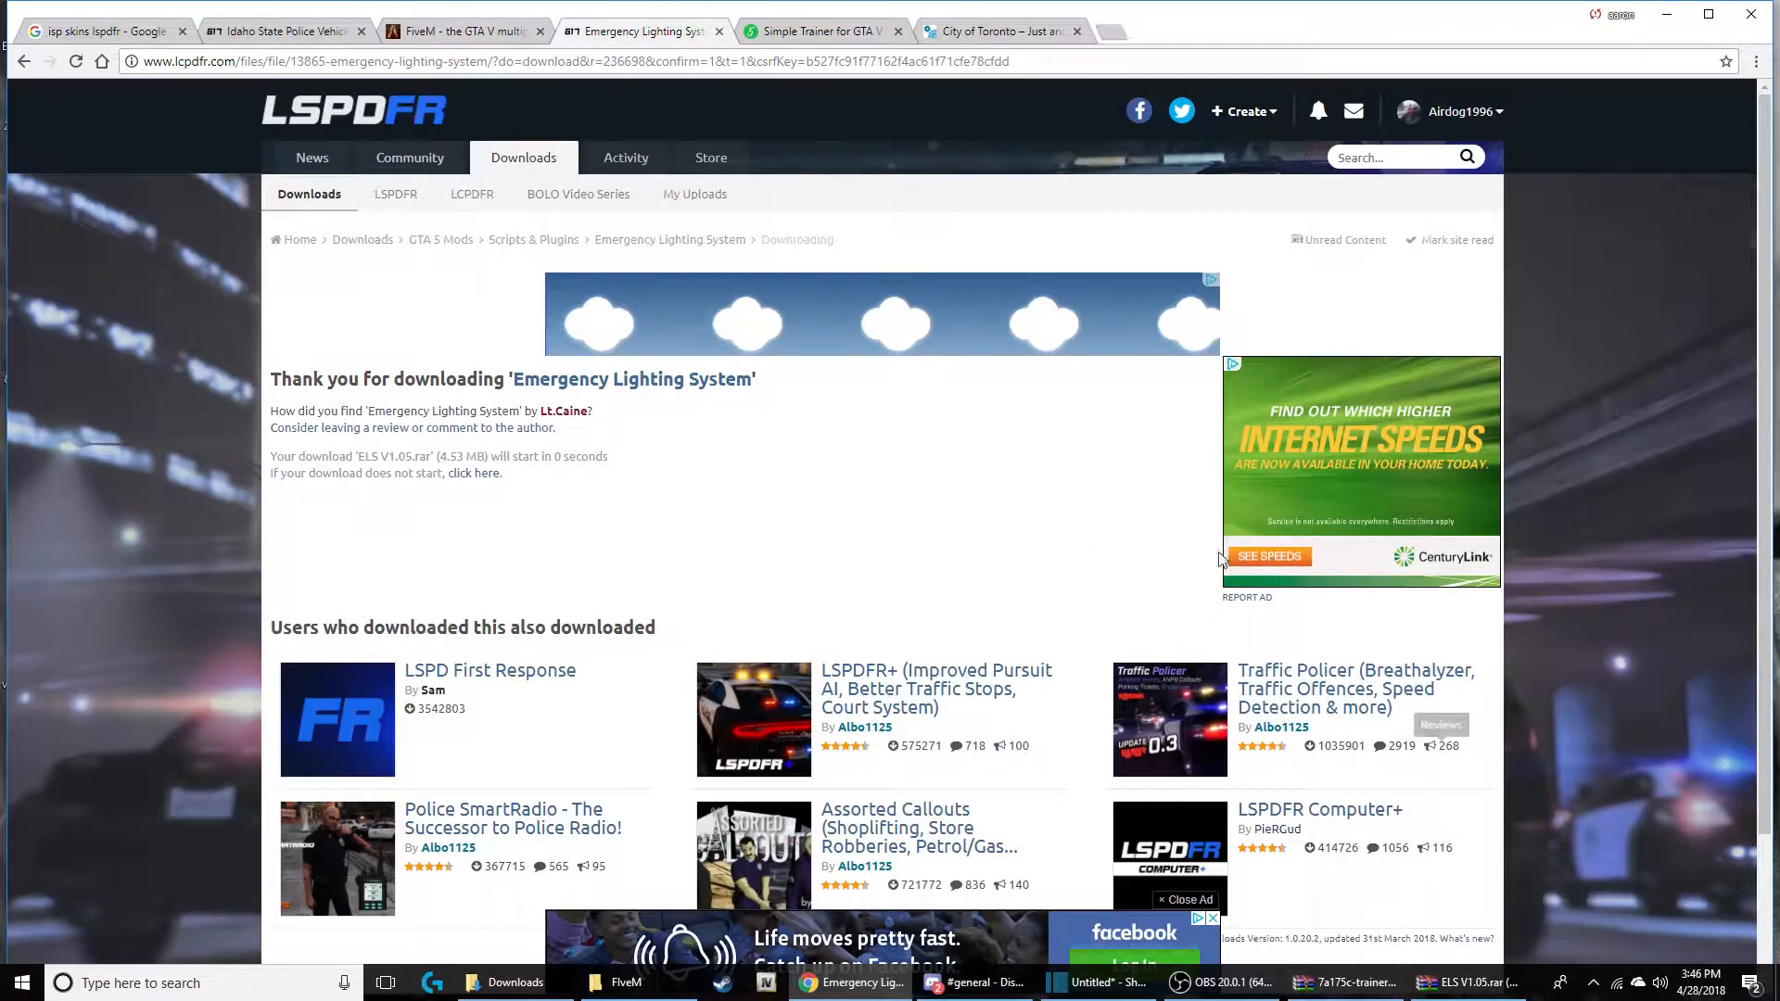
left_click(724, 381)
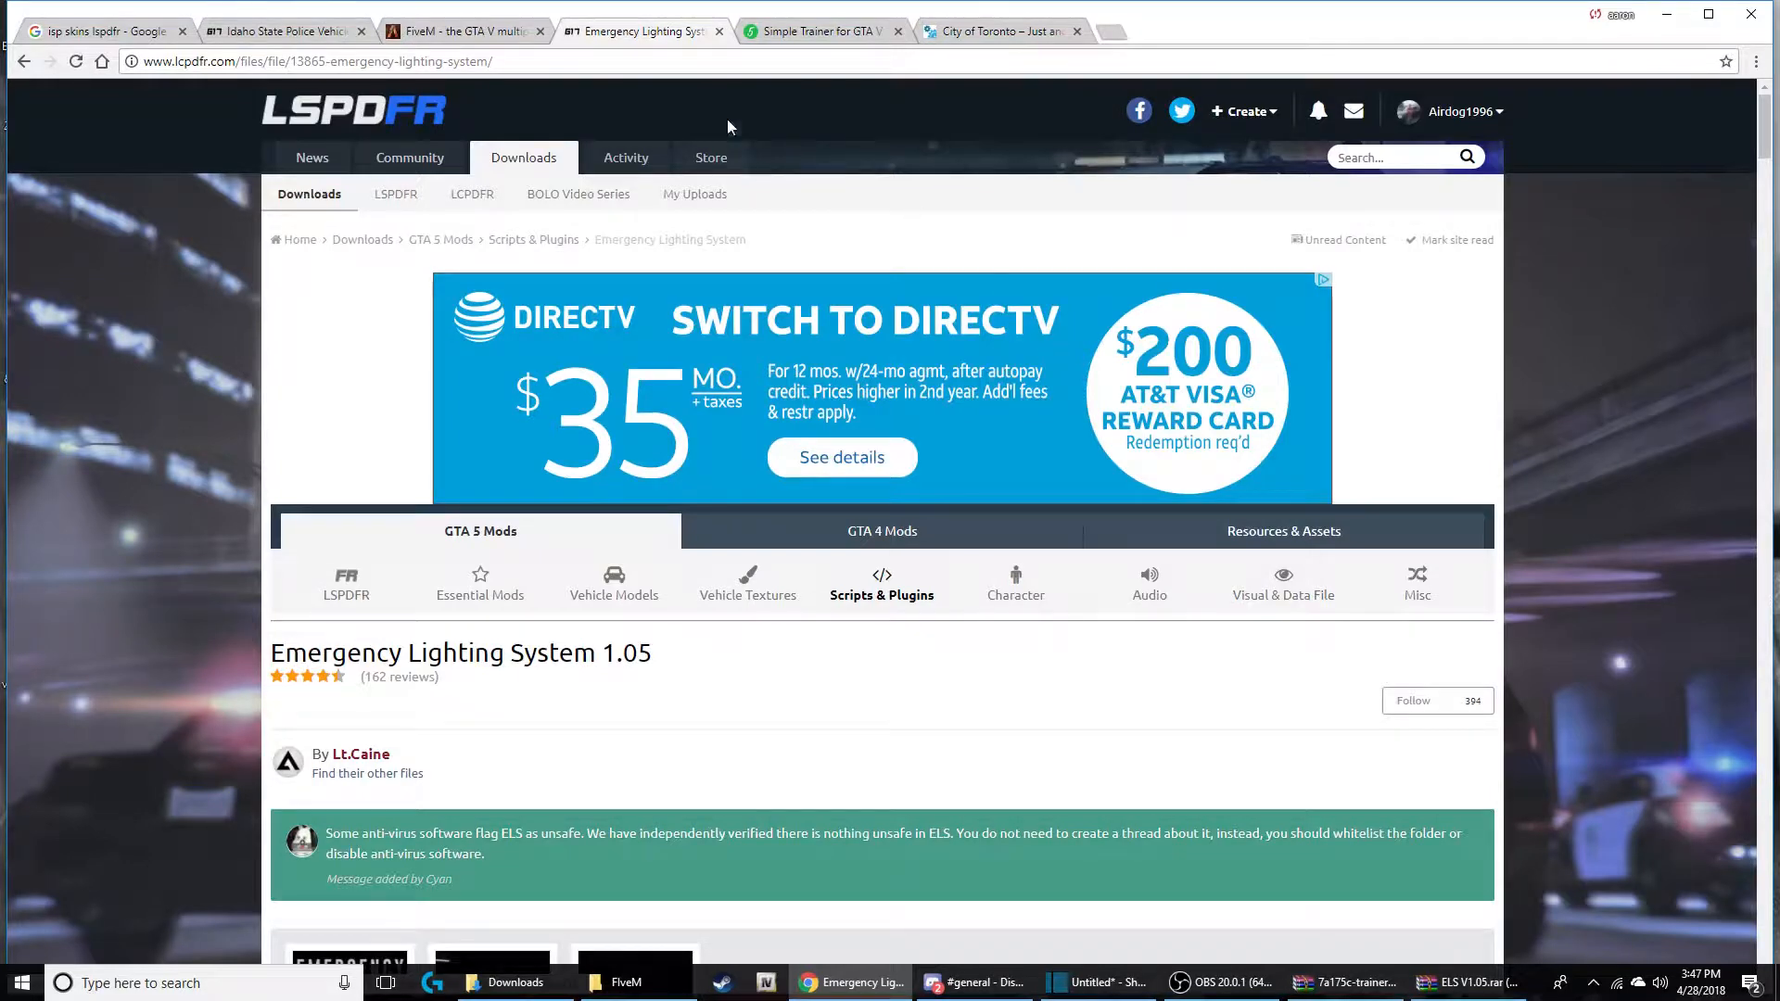
left_click(461, 28)
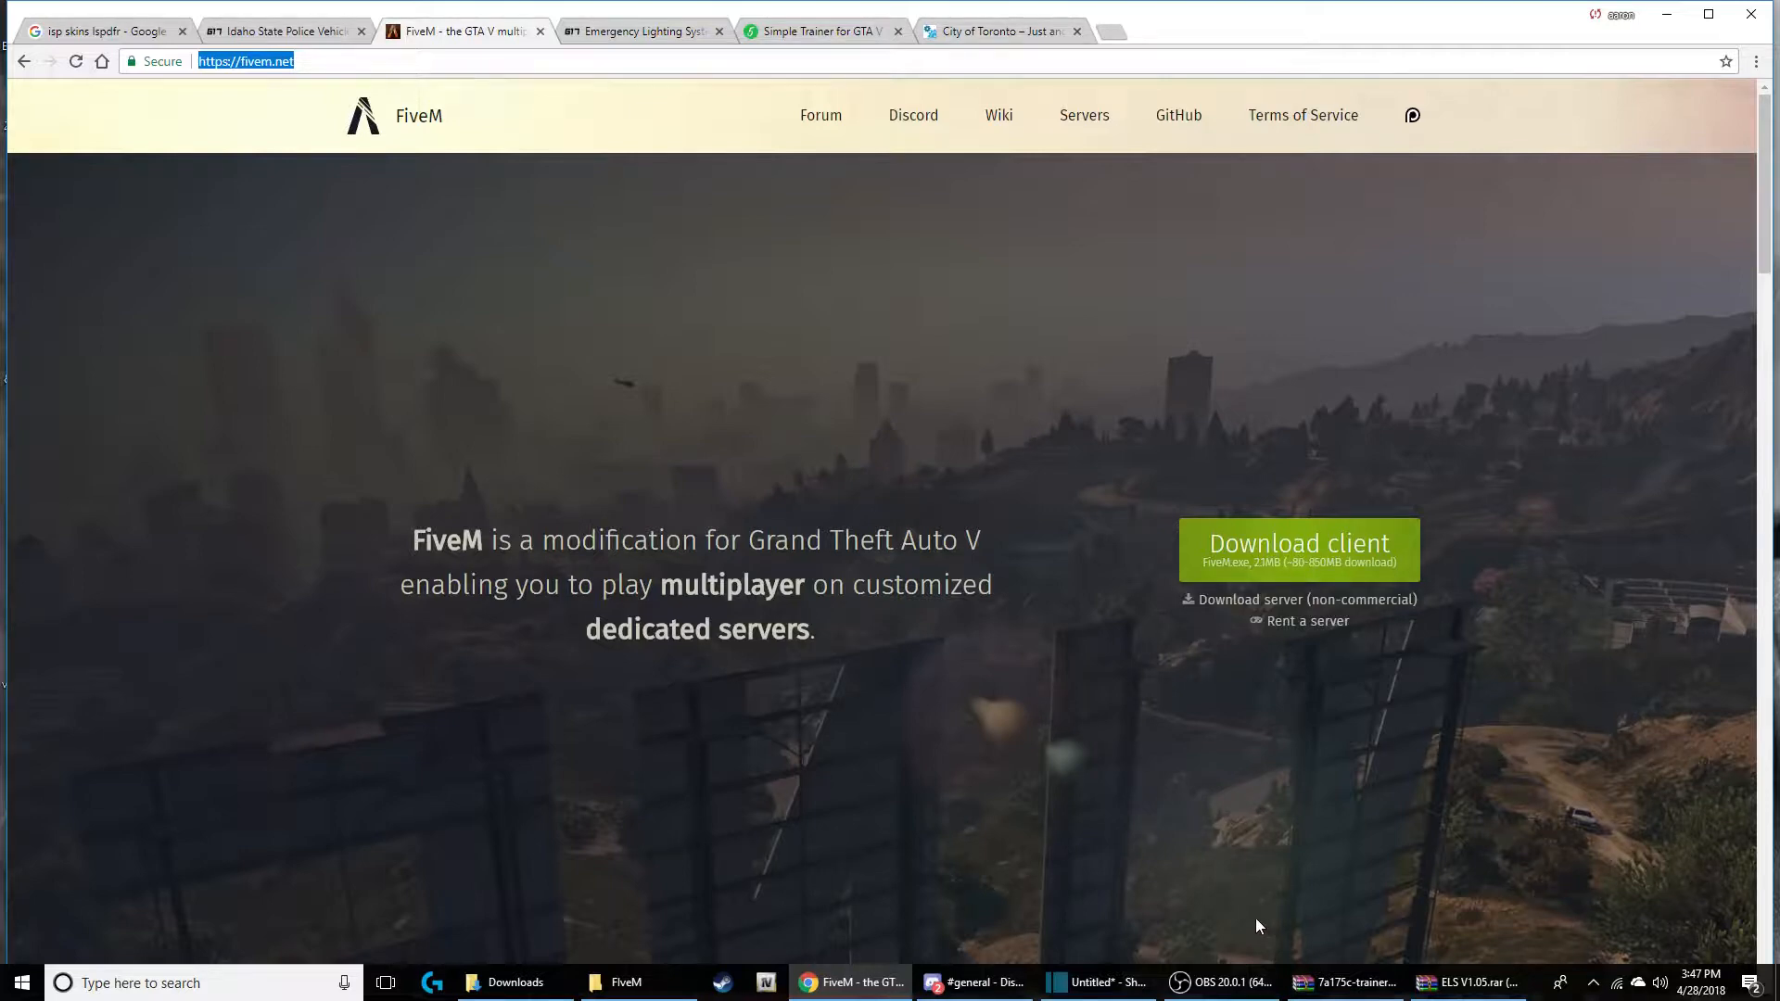
Step: Locate the downloaded FiveM installer in the Downloads folder
left_click(520, 985)
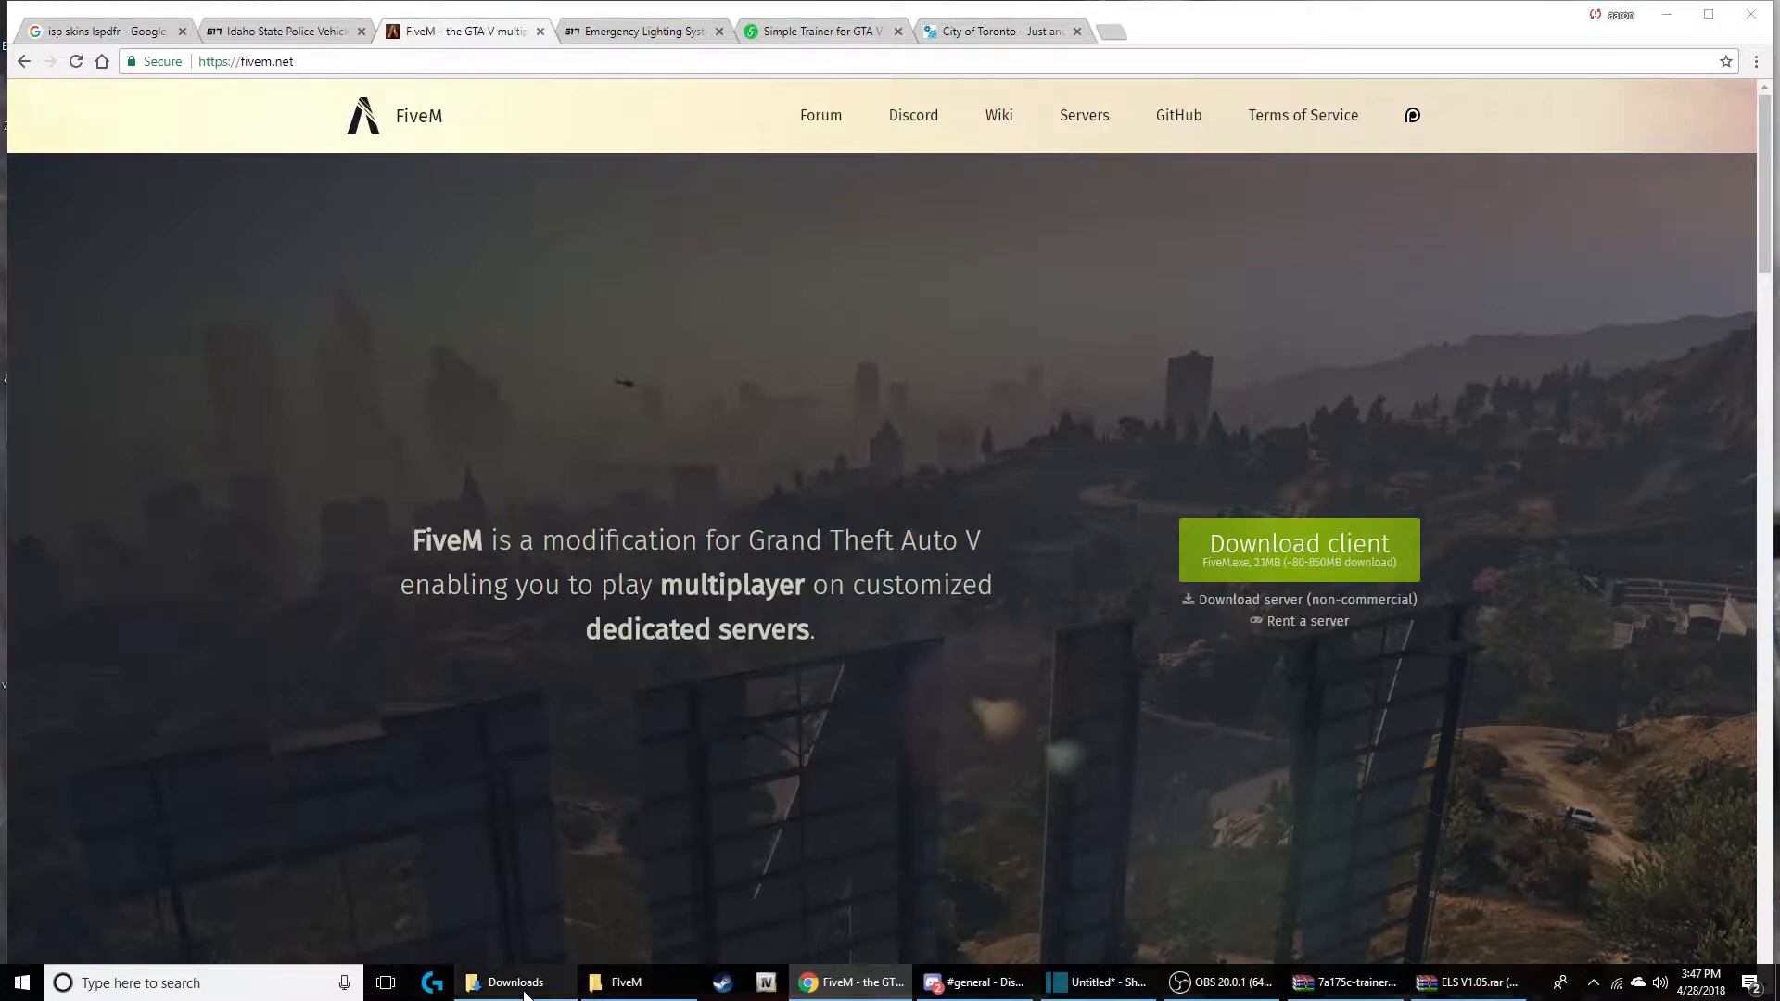
scroll(1309, 492, "down", 9)
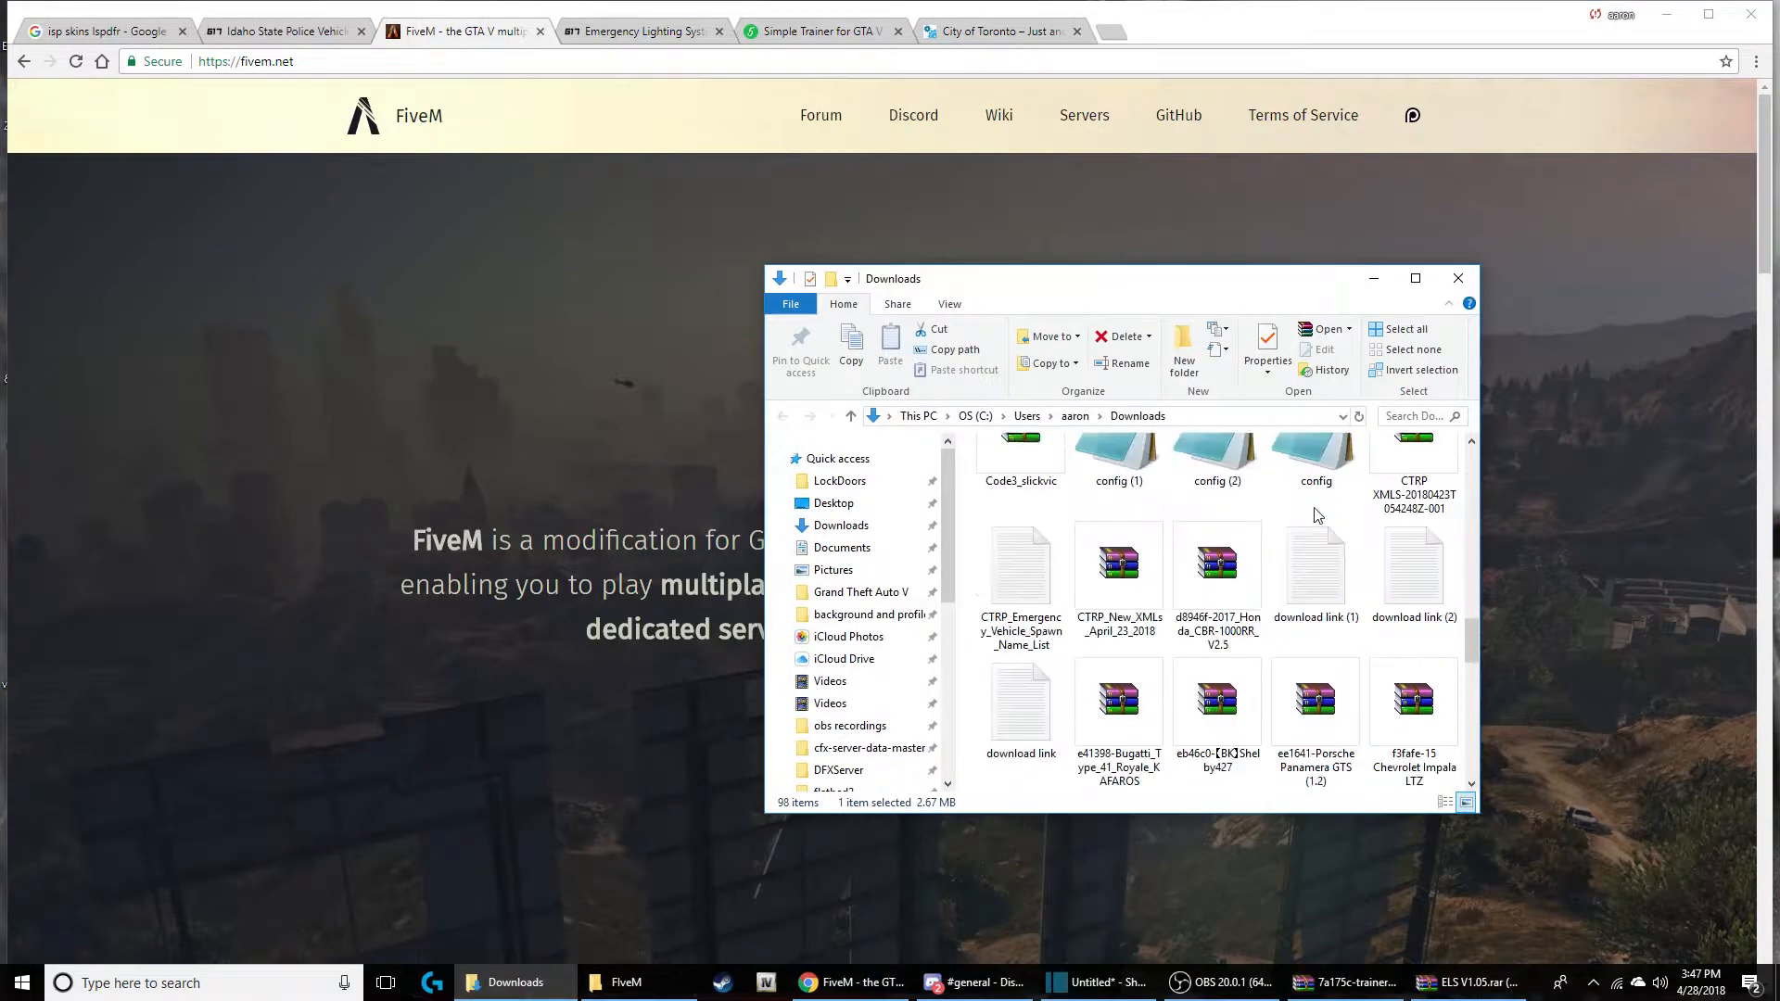
scroll(1317, 516, "down", 4)
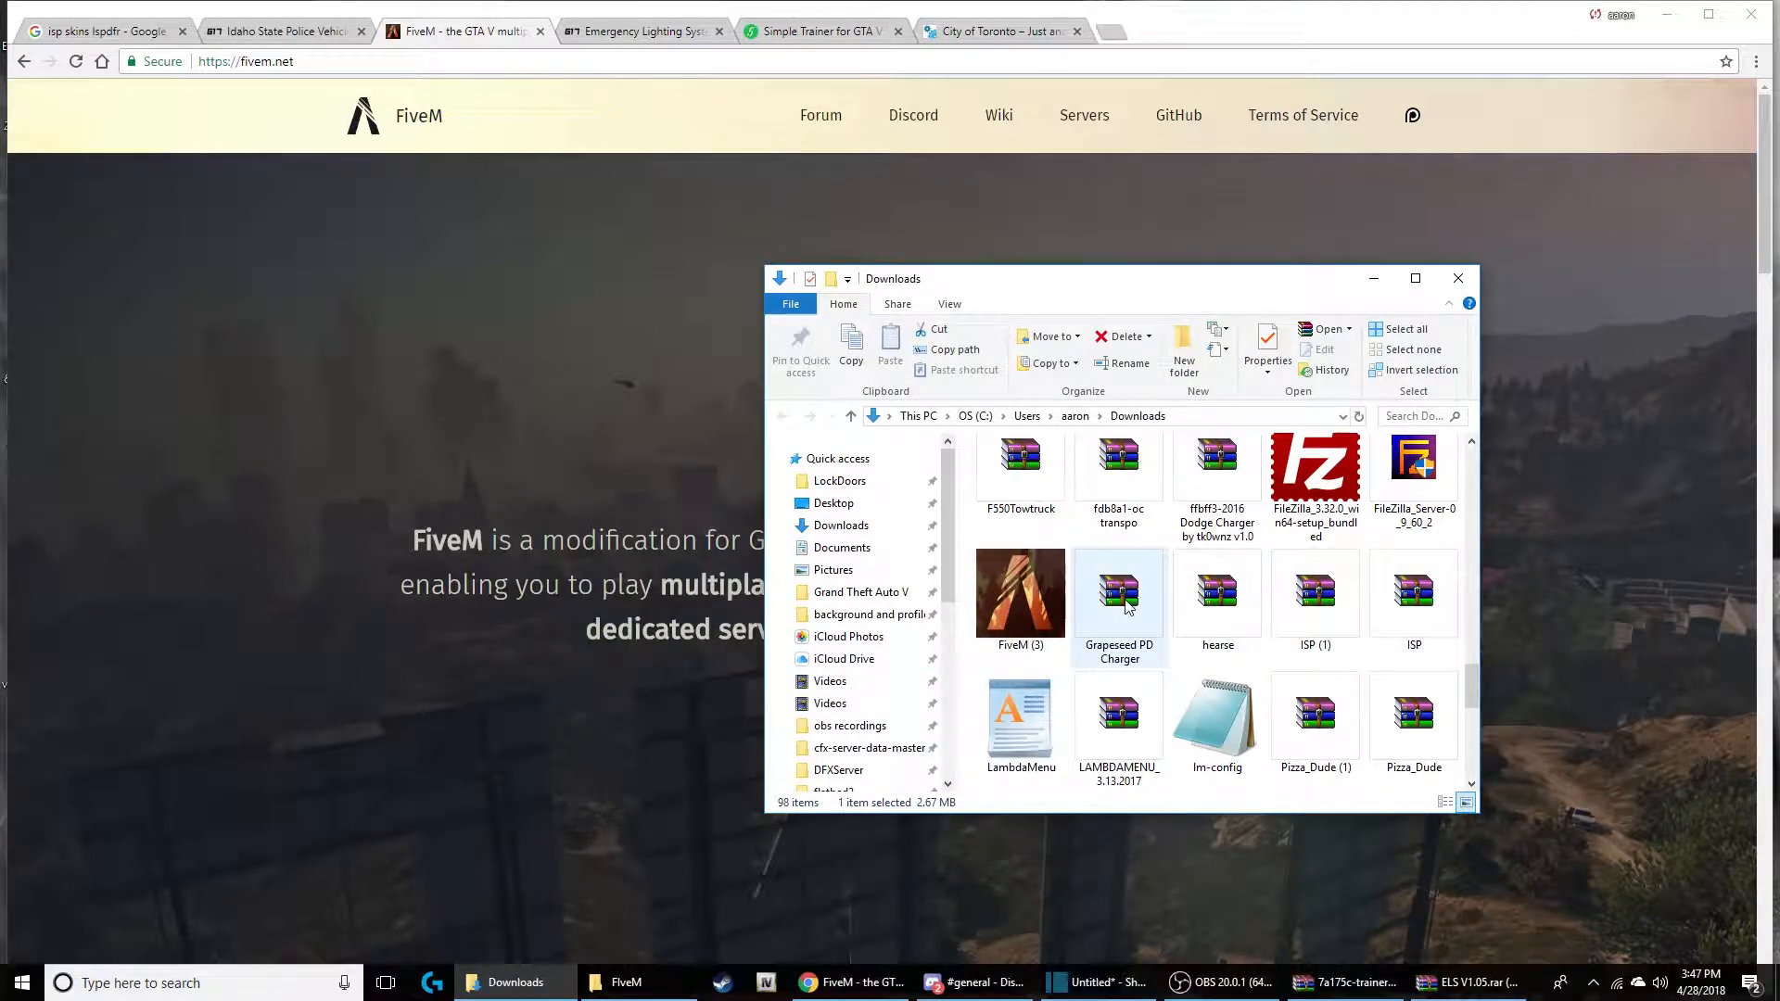
Step: View the Idaho State Police combo pack and Simple Trainer for GTA V pages, and minimize the browser and Downloads windows
left_click(283, 31)
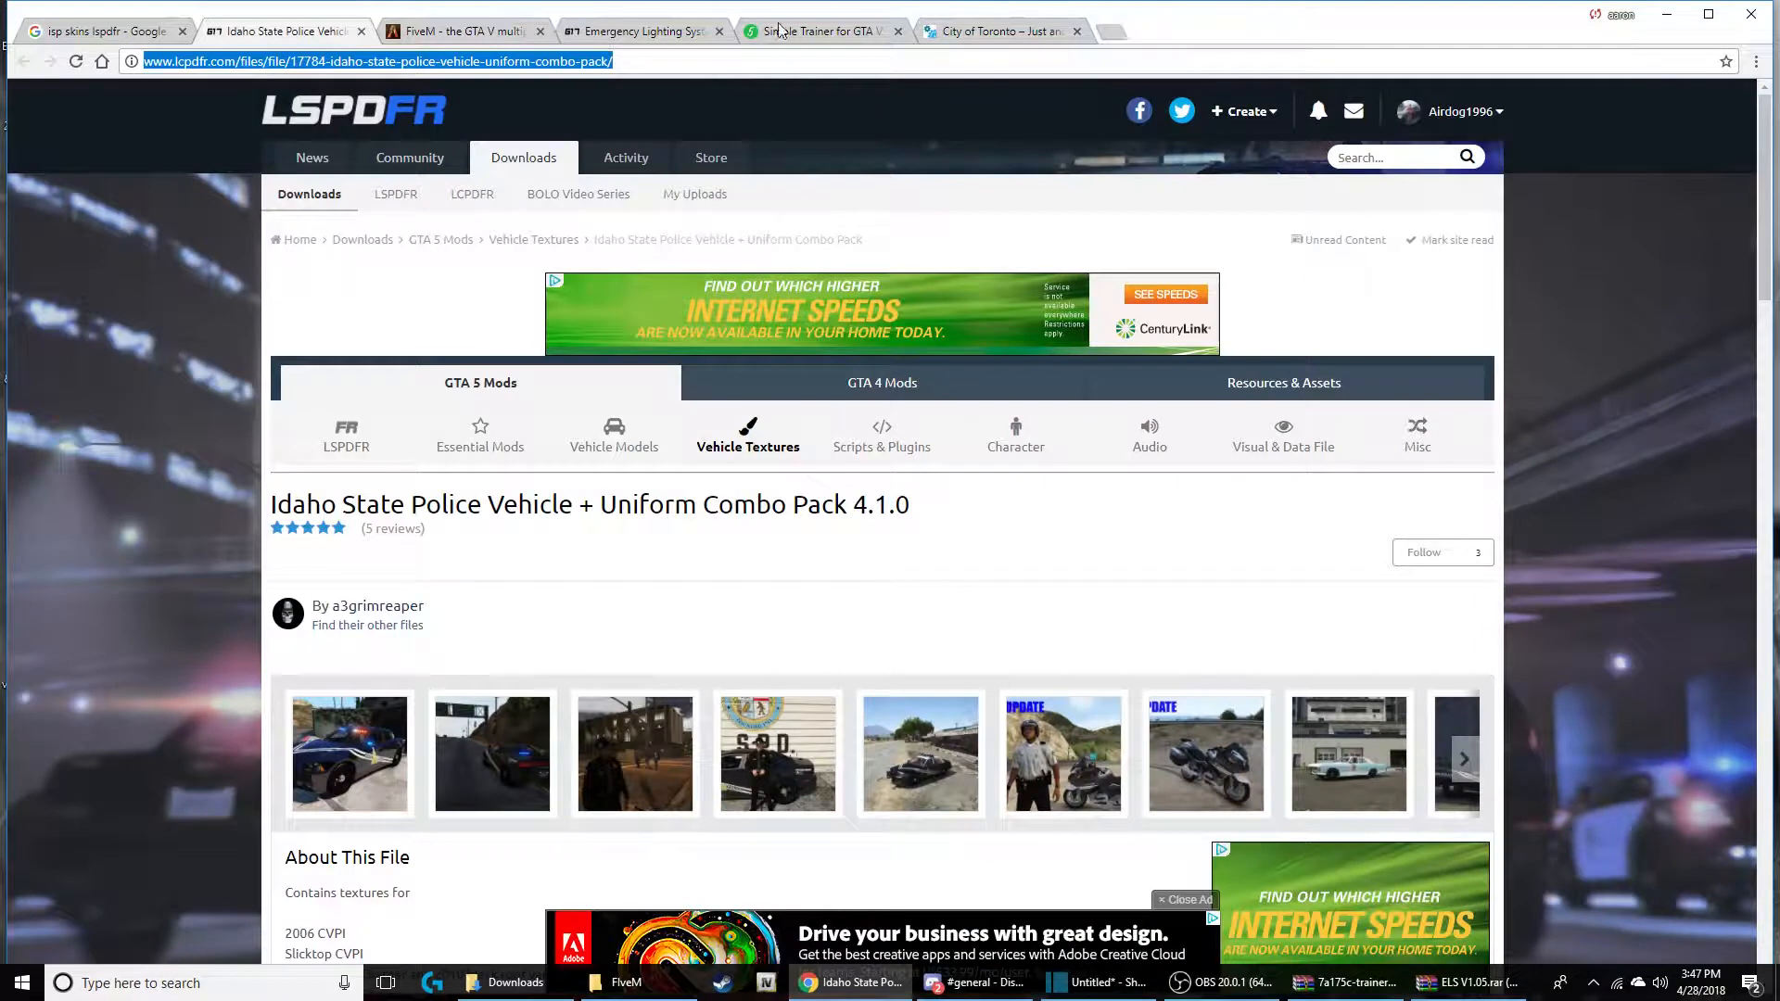
left_click(779, 30)
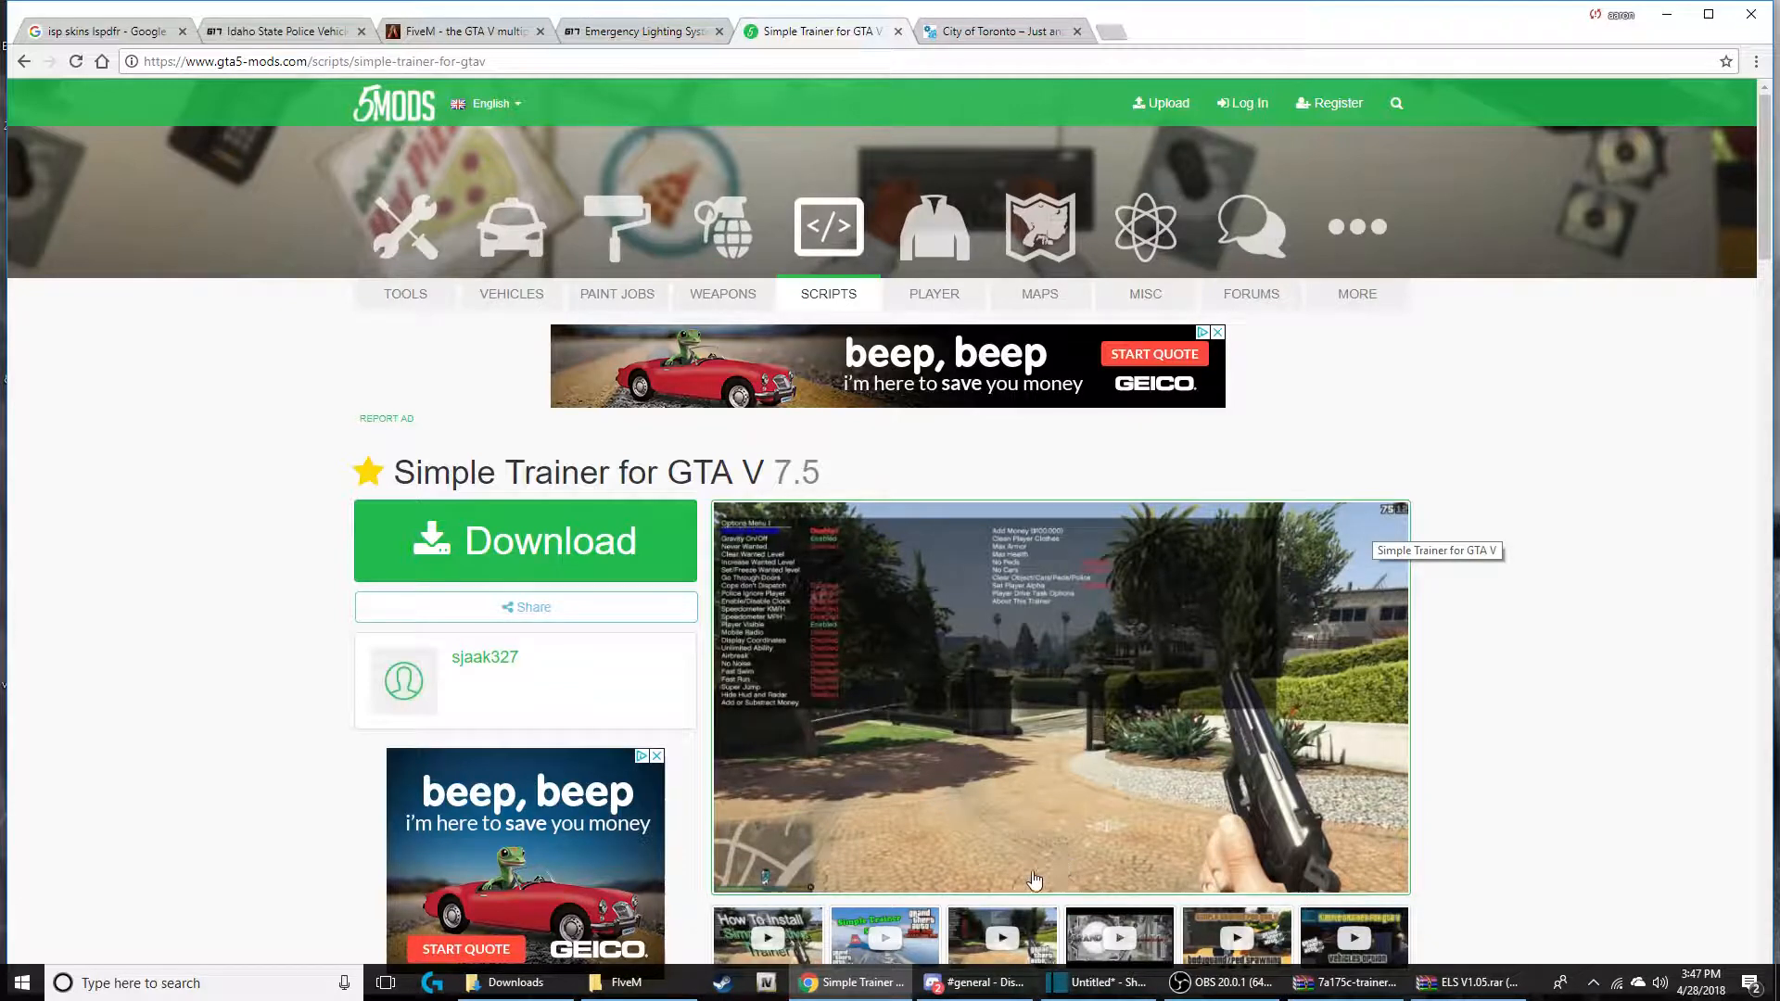
left_click(519, 979)
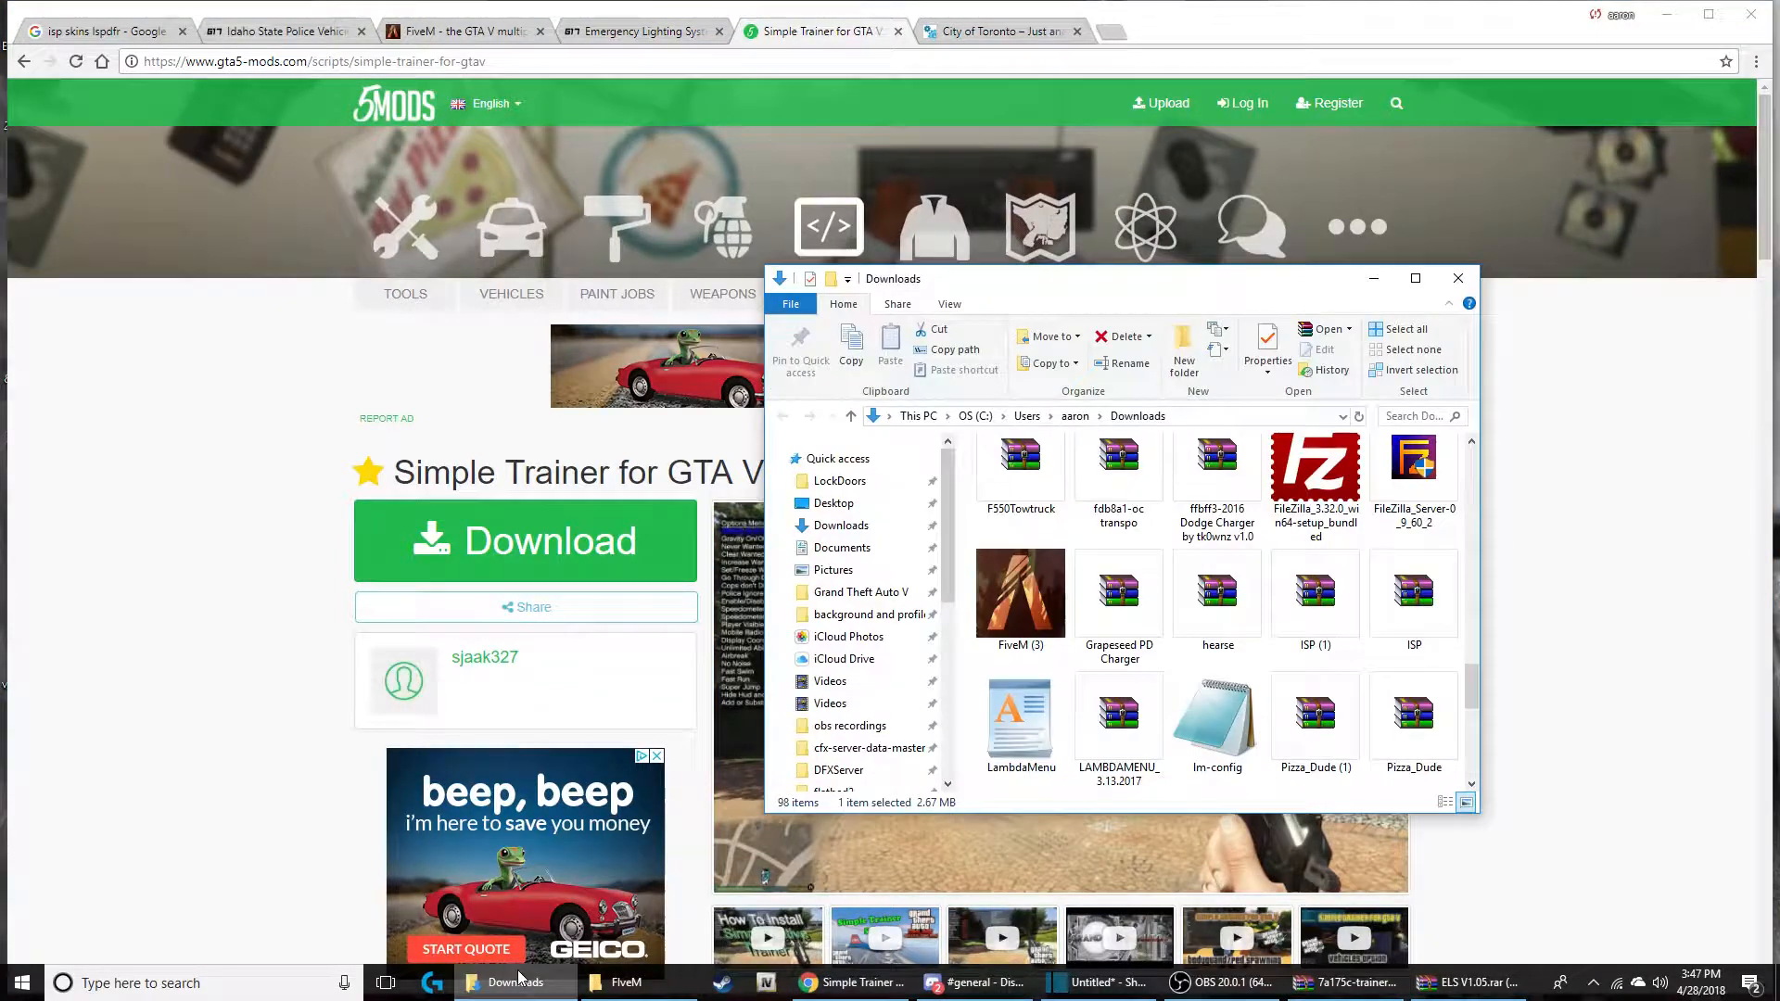
left_click(1668, 16)
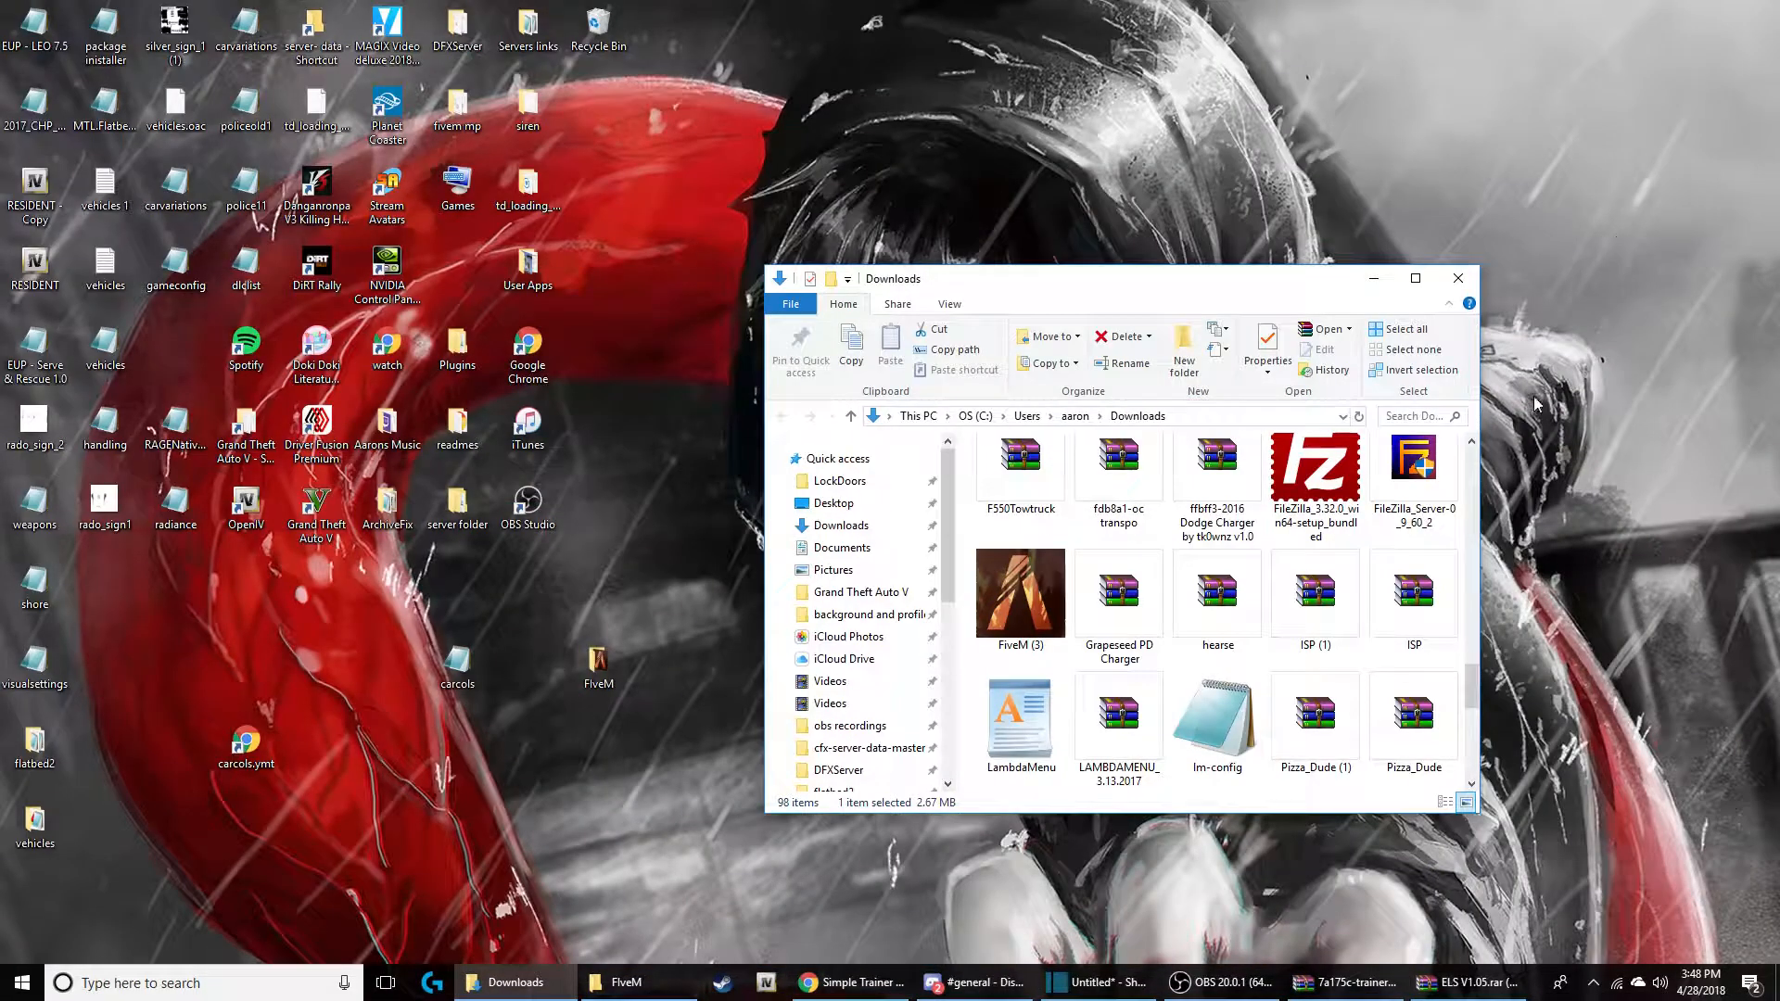
left_click(1375, 279)
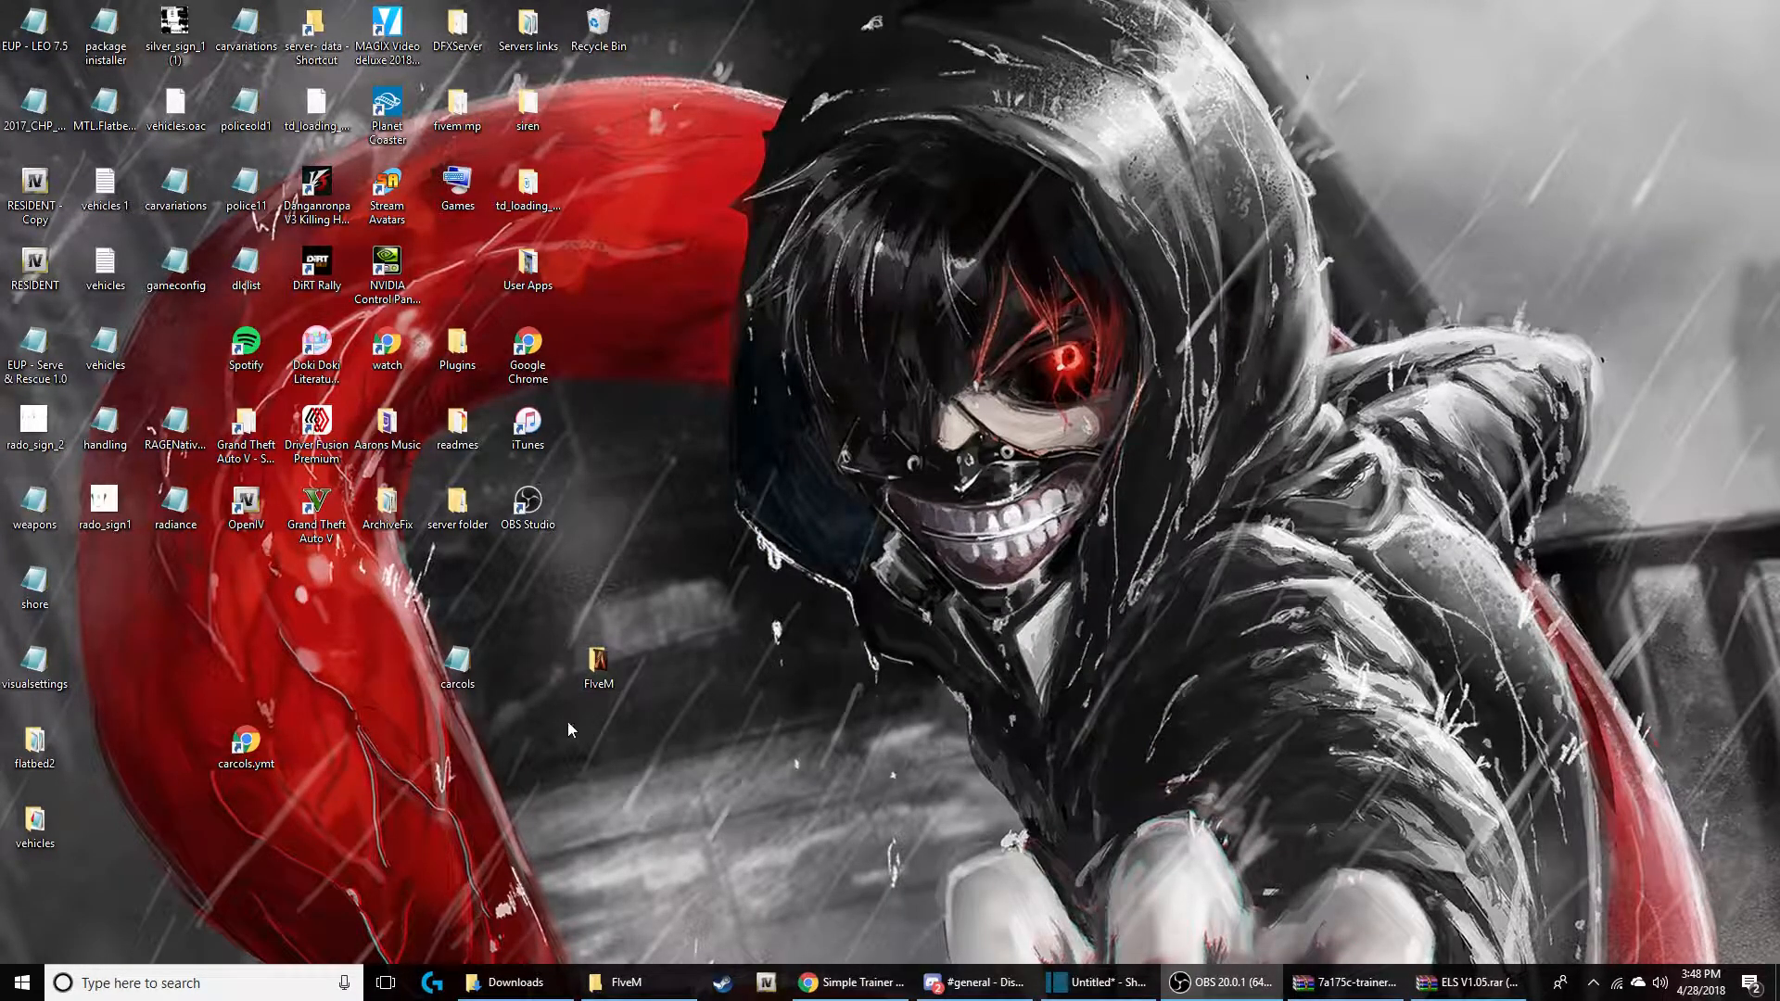
right_click(699, 664)
mouse_move(779, 847)
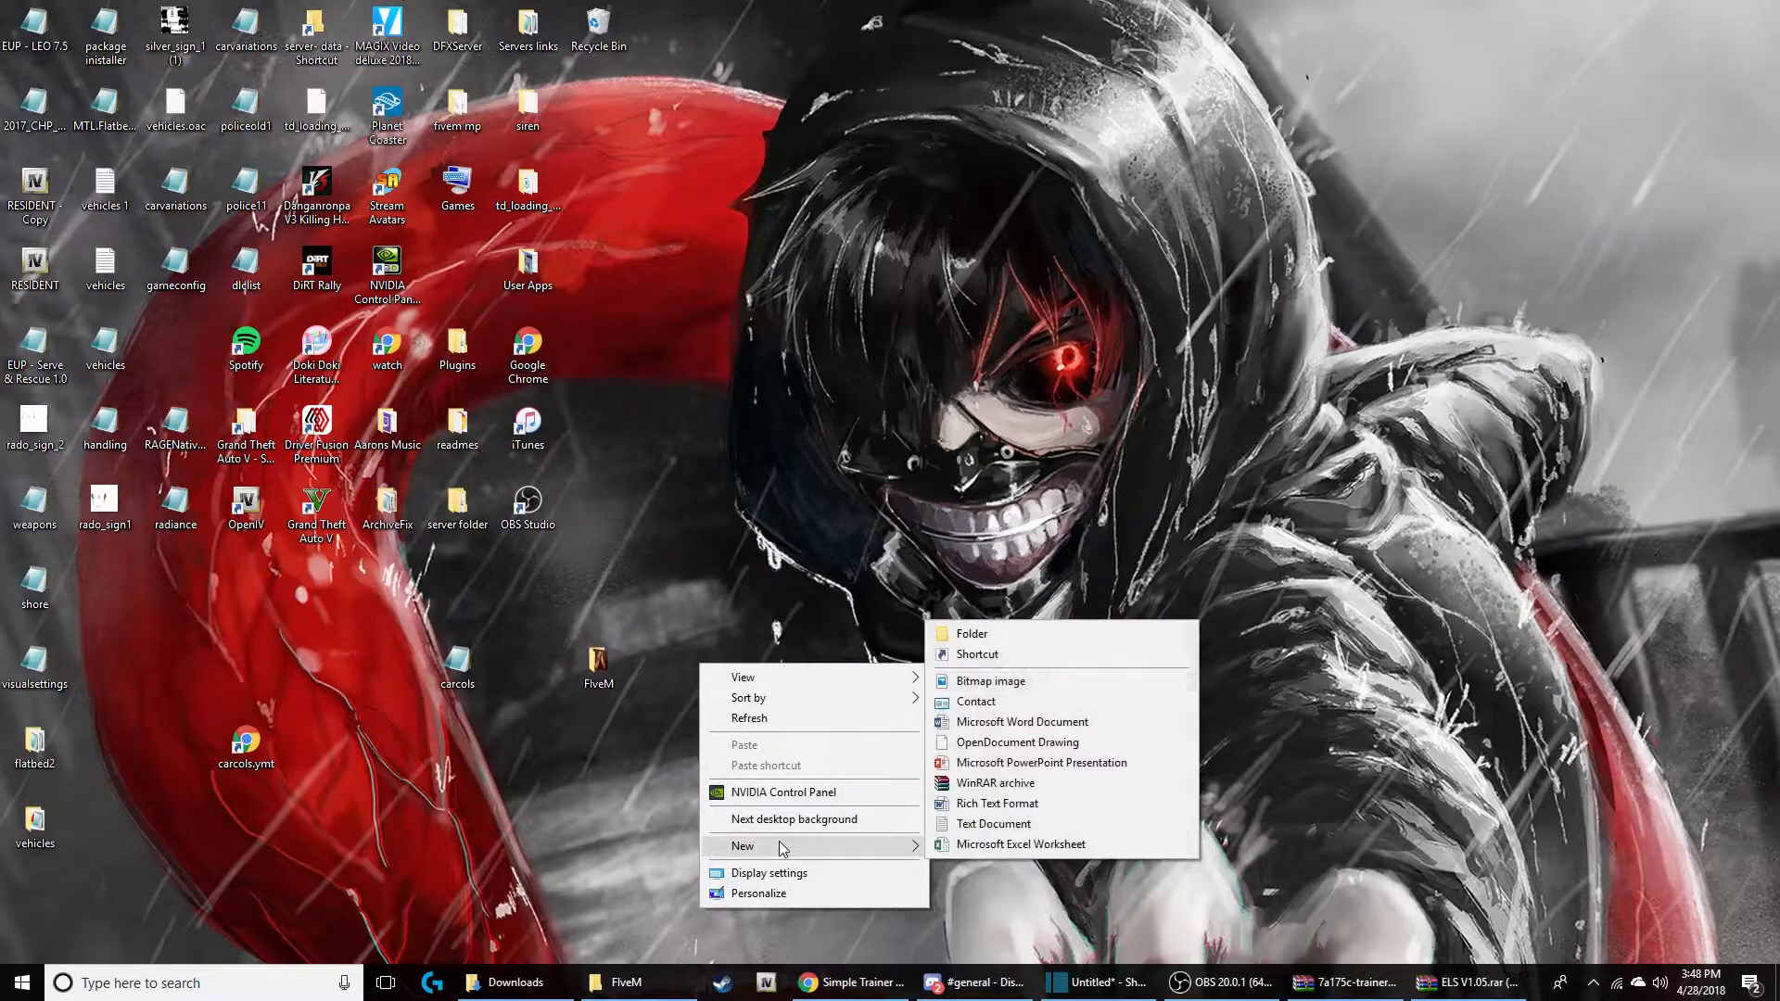
left_click(983, 636)
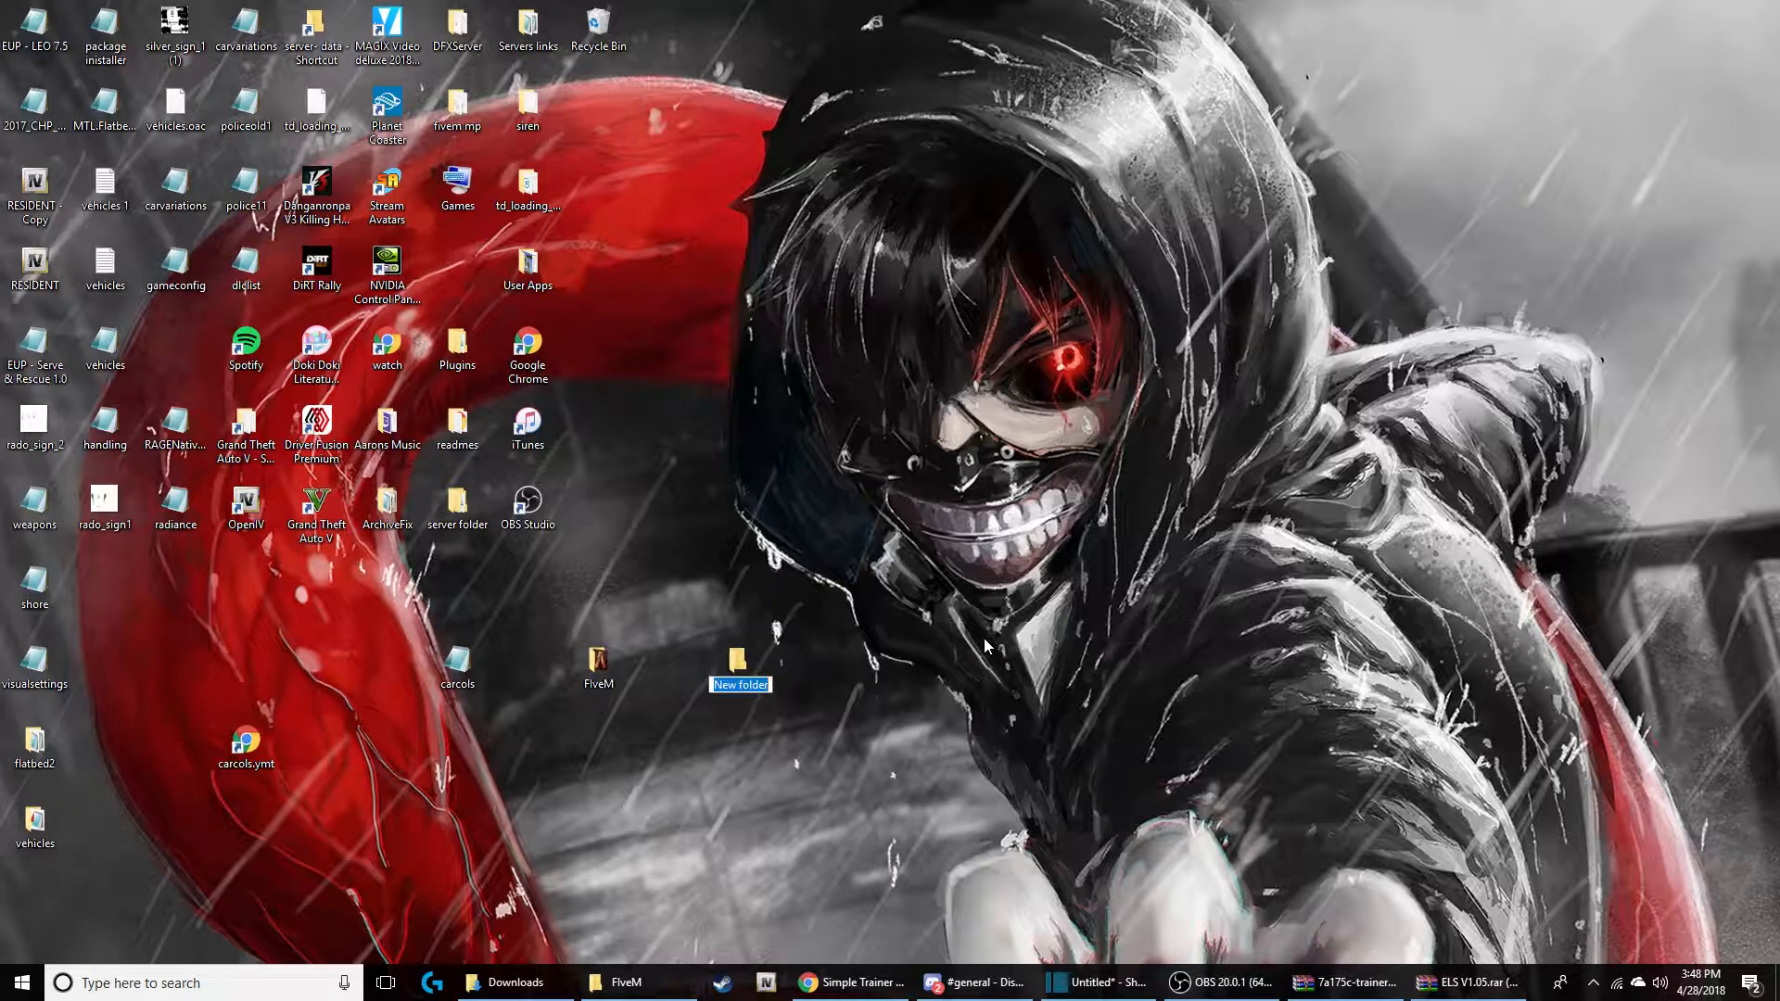
type("FIVE")
key("BackSpace")
key("BackSpace")
key("BackSpace")
key("BackSpace")
type("MYF")
key("BackSpace")
key("BackSpace")
key("BackSpace")
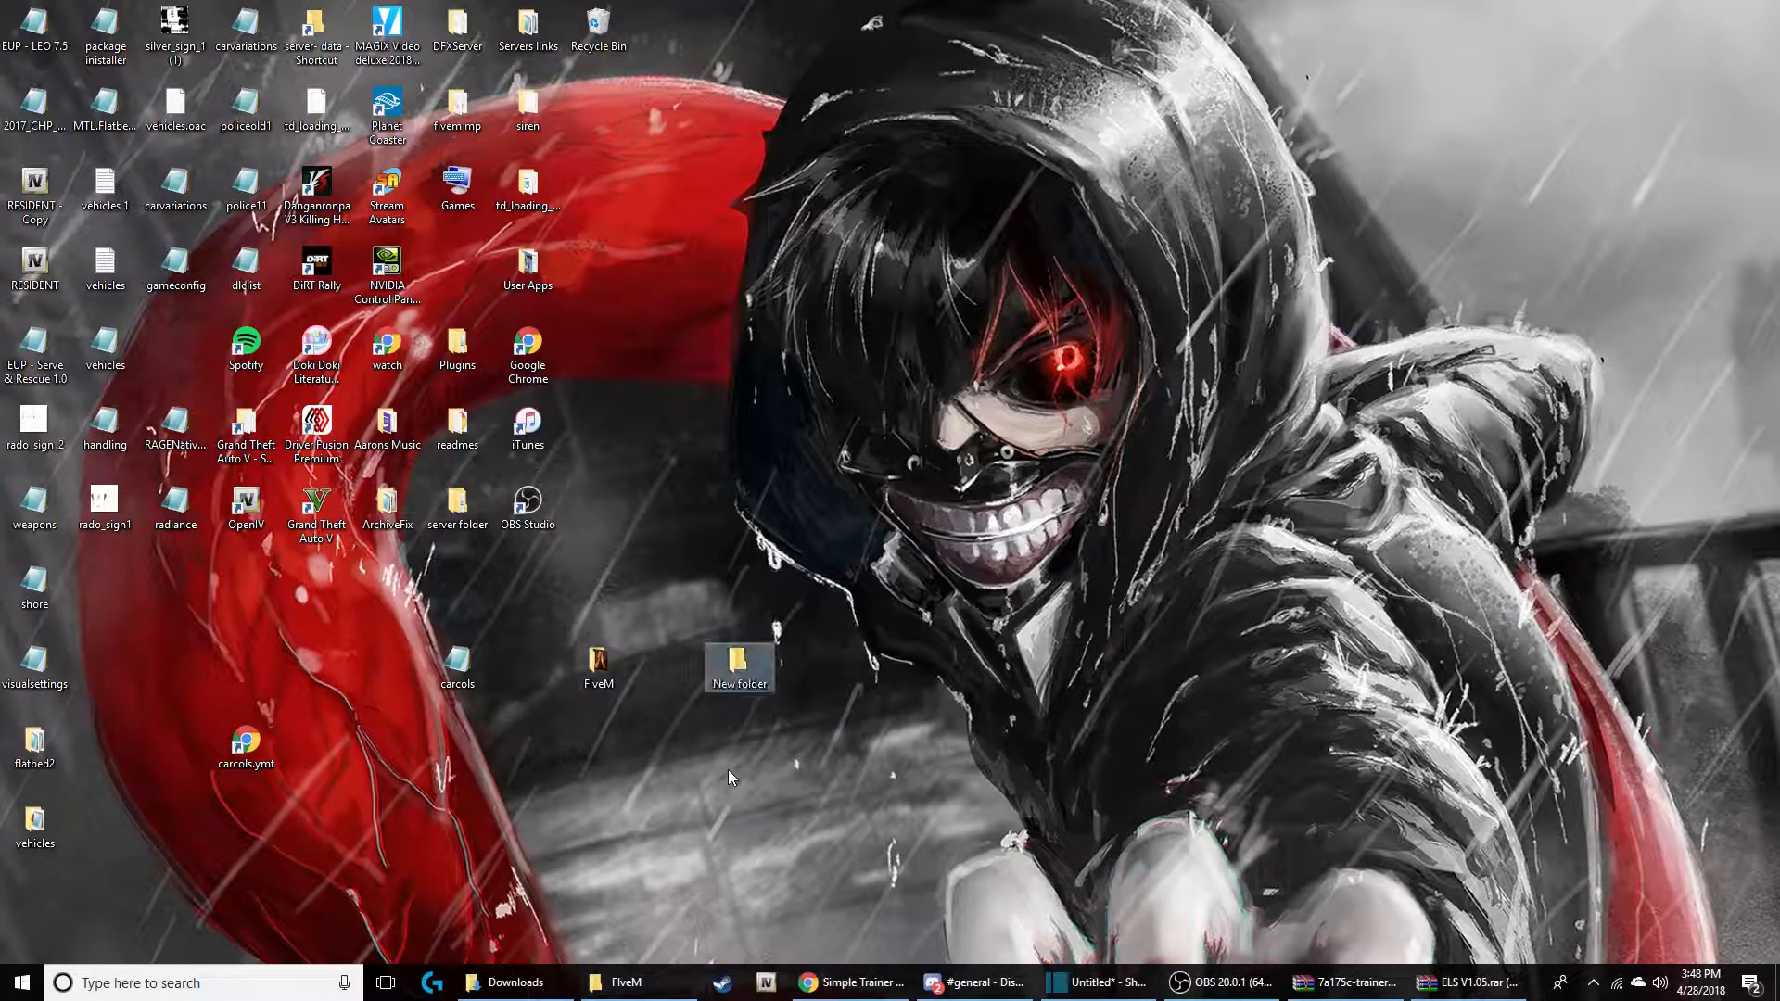
right_click(736, 683)
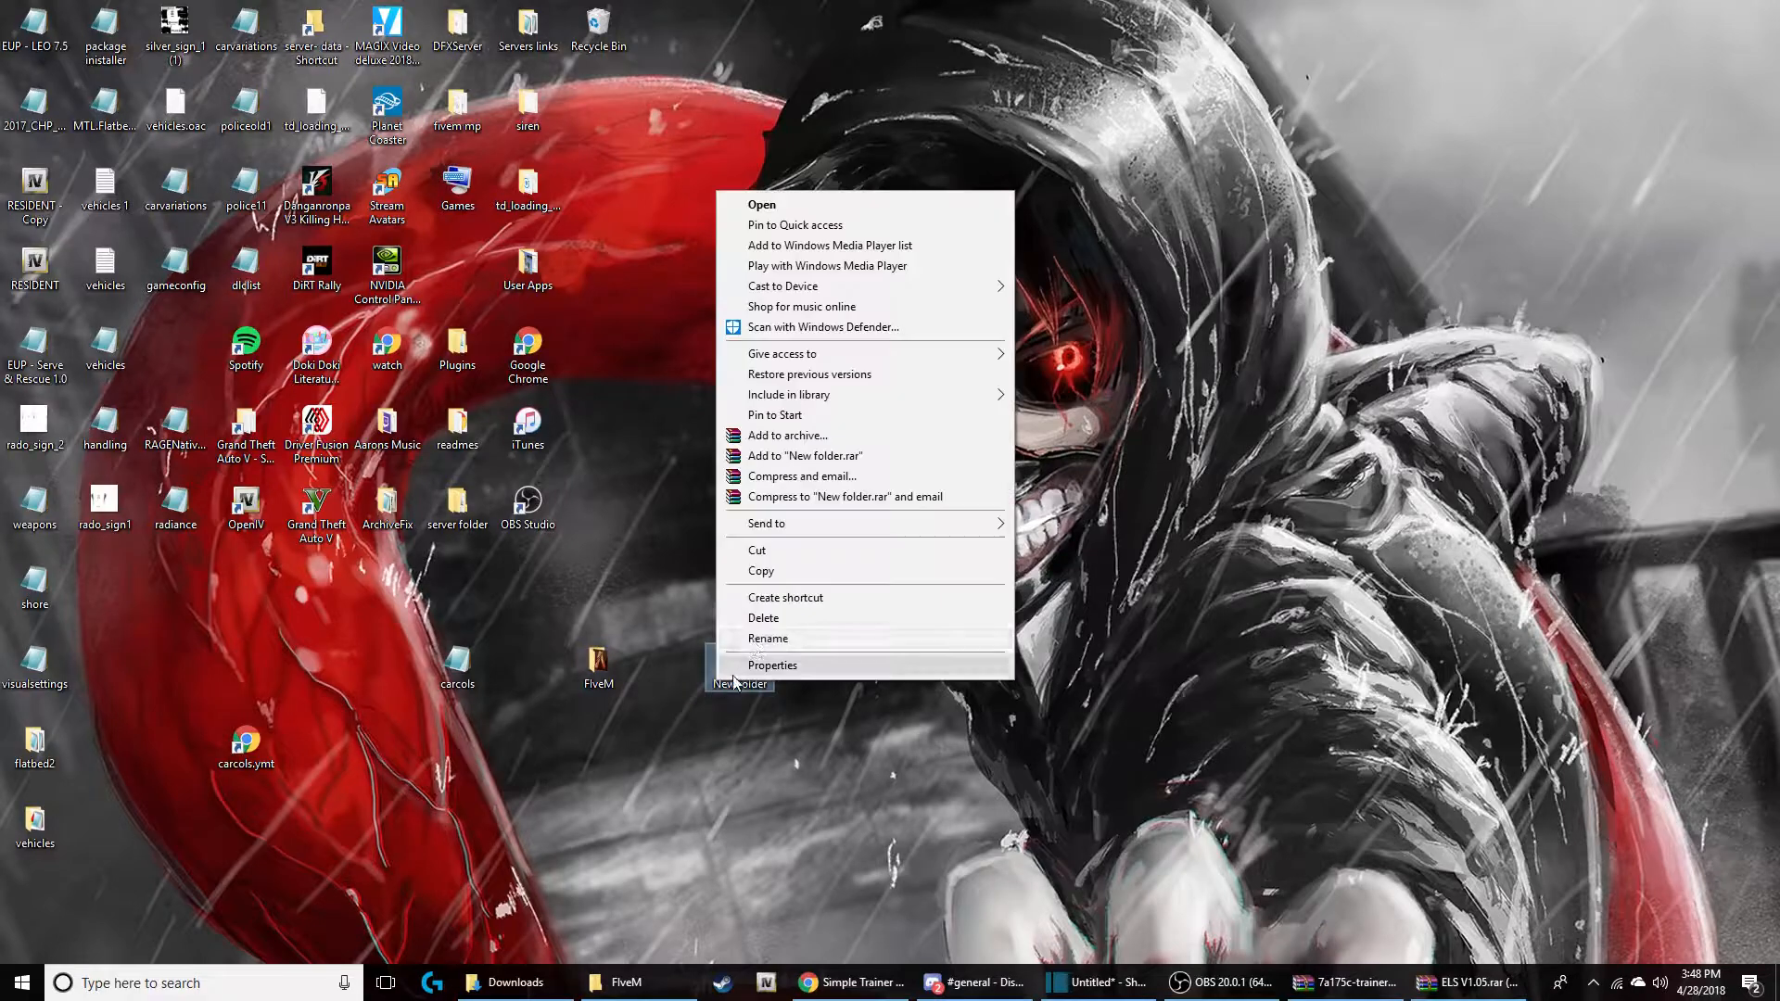
left_click(763, 618)
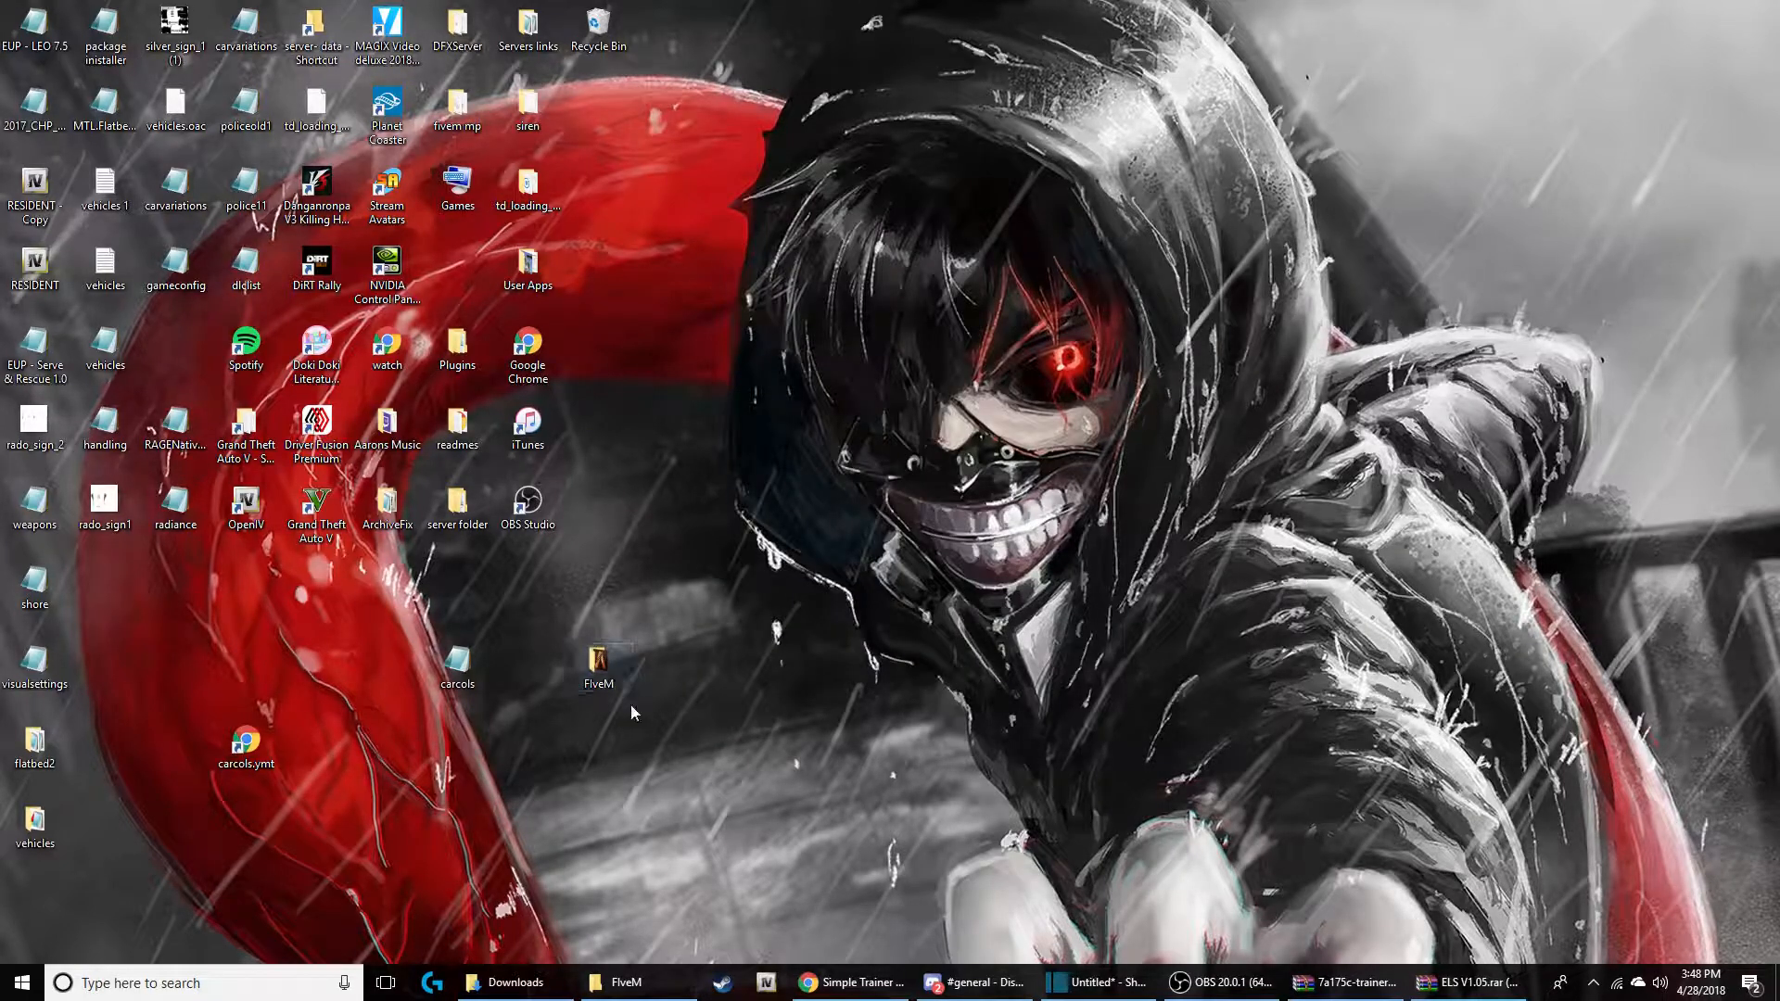
Step: Open the desktop FiveM folder beside Downloads and try to move the FiveM (3) installer into it
double_click(611, 660)
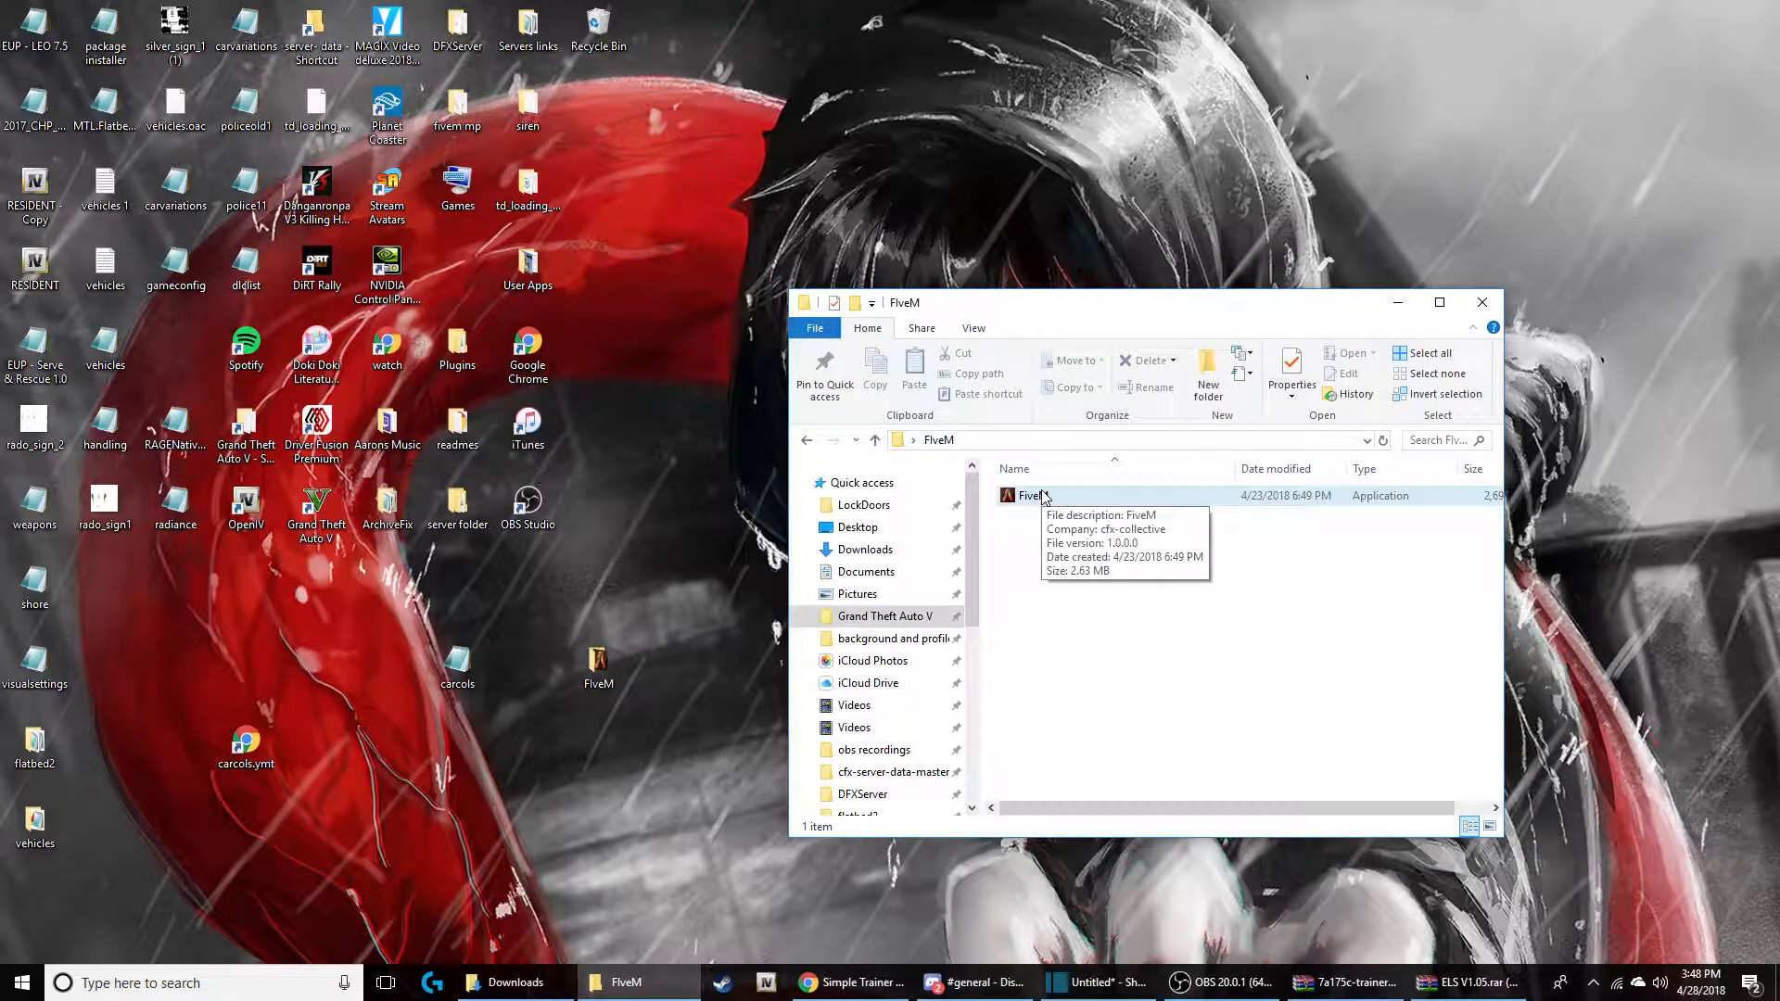
left_click(521, 984)
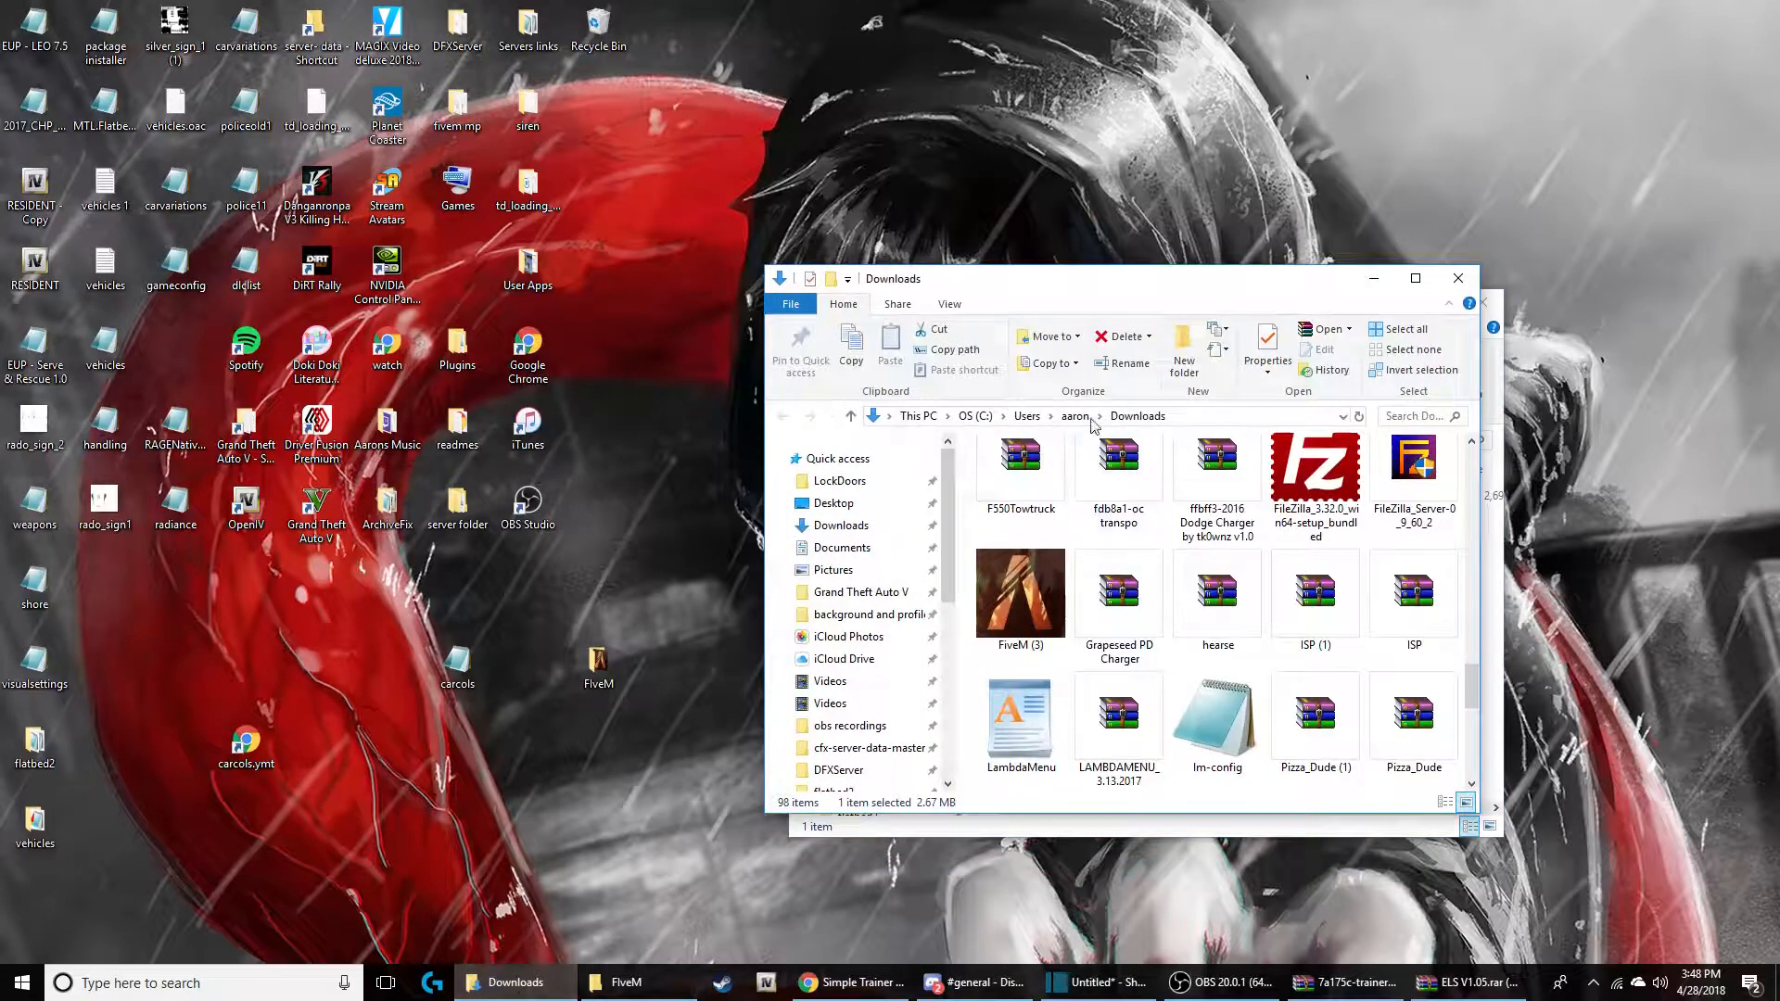
left_click_drag(1192, 278, 1640, 275)
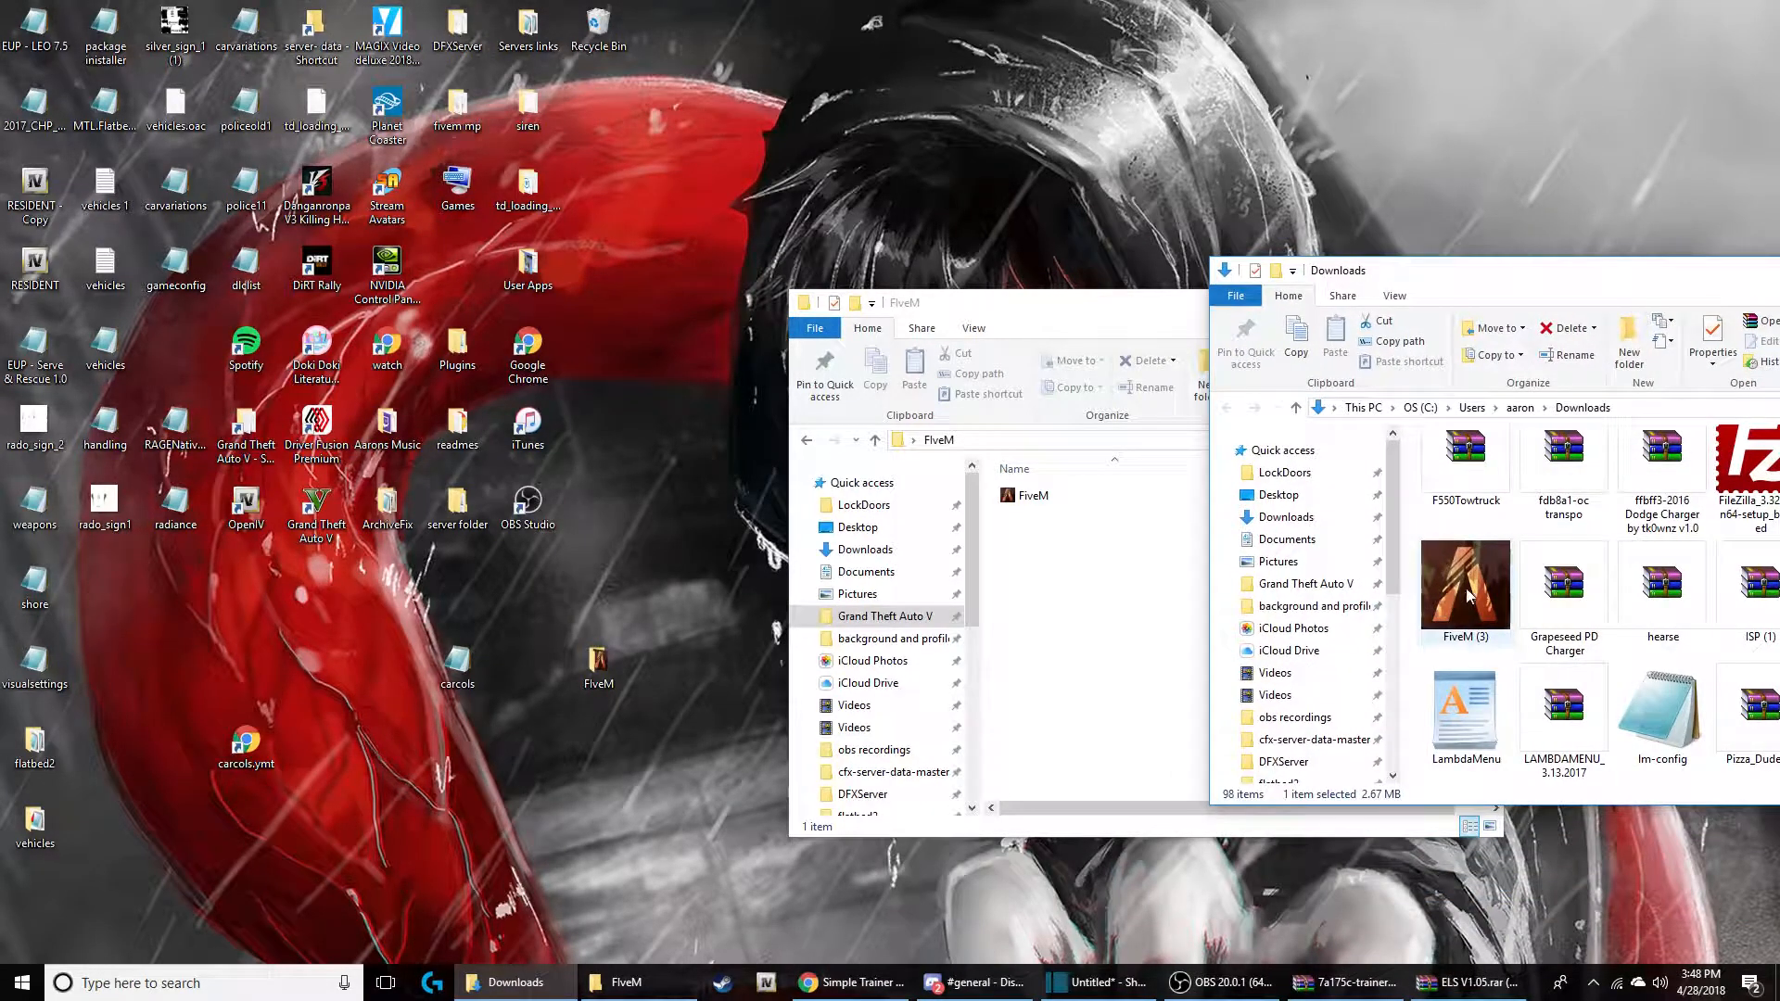
left_click_drag(1440, 610, 1136, 598)
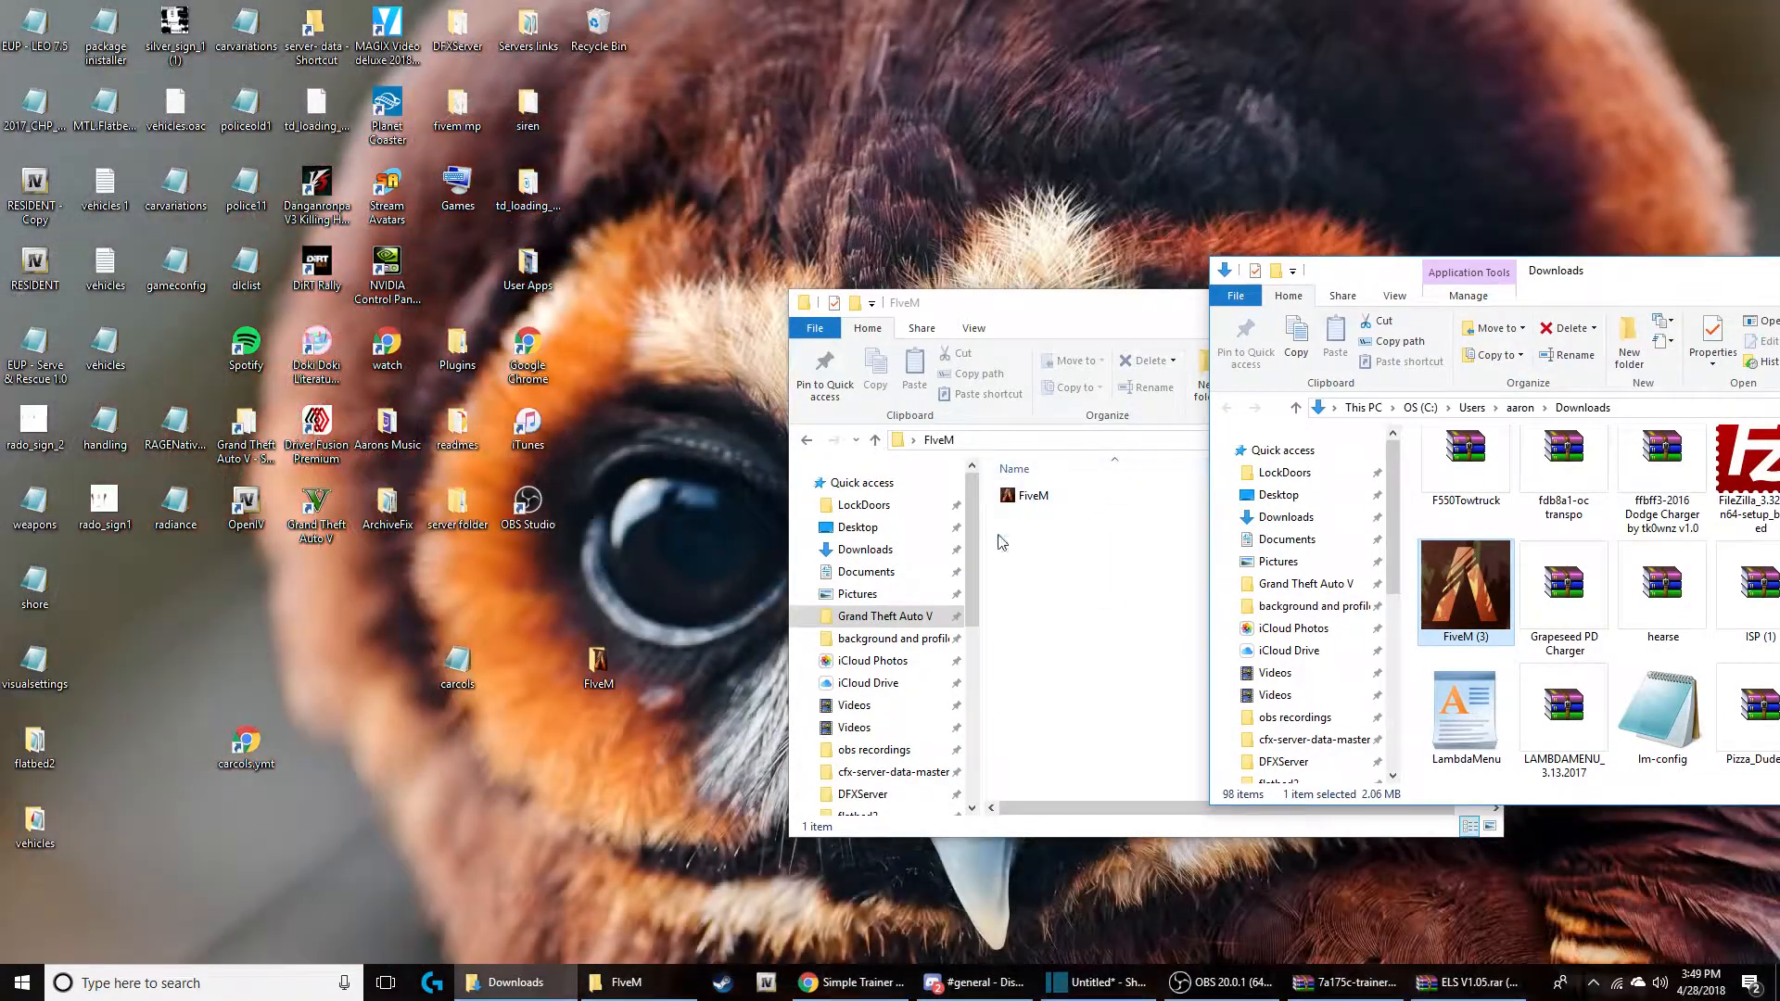
left_click(1130, 634)
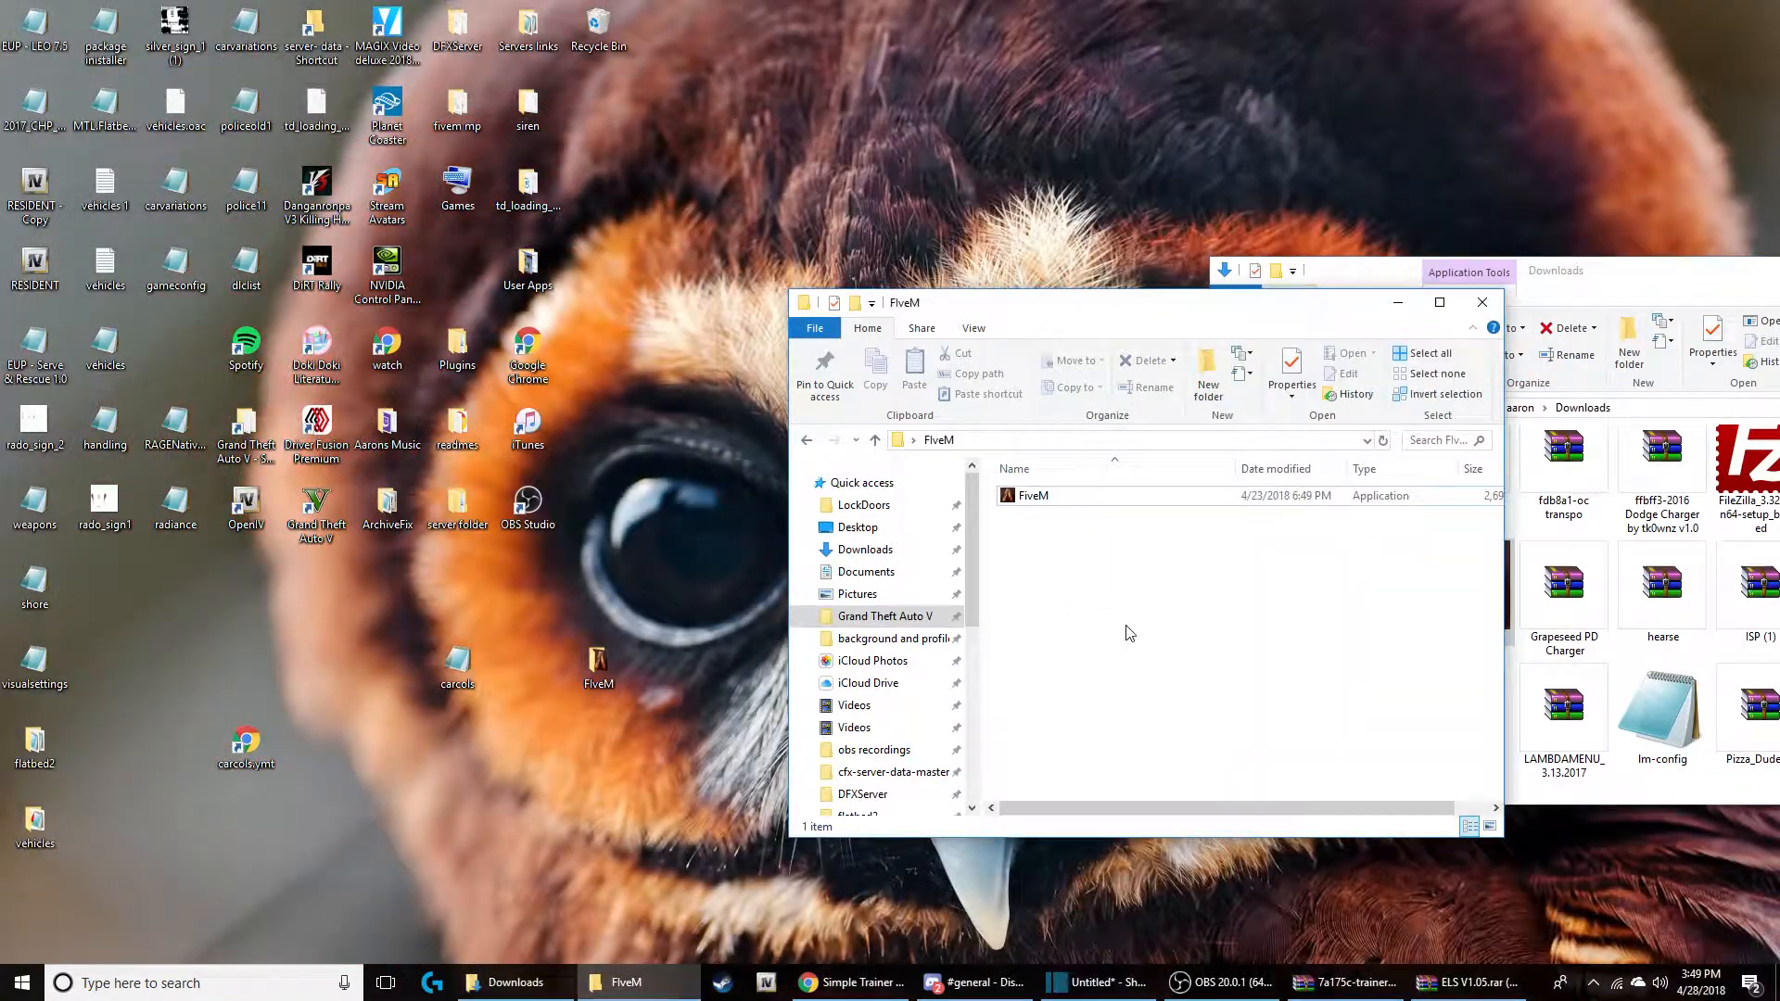
right_click(1044, 496)
left_click(1080, 500)
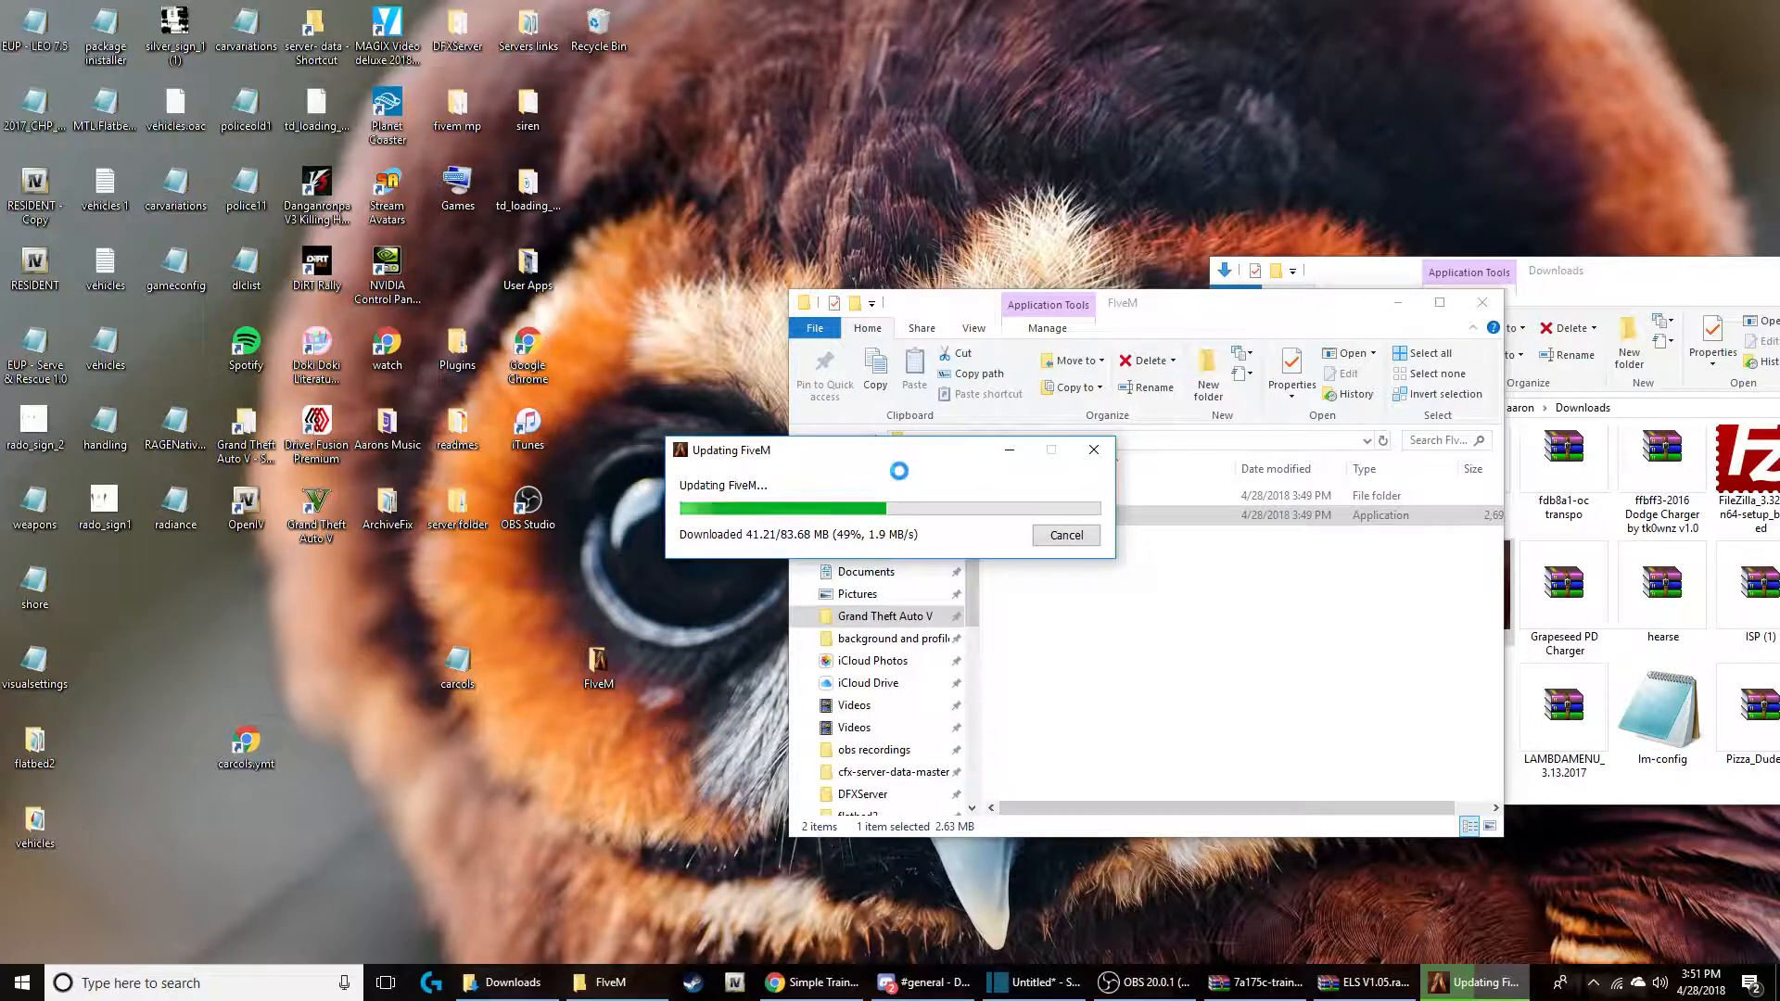
left_click(1081, 546)
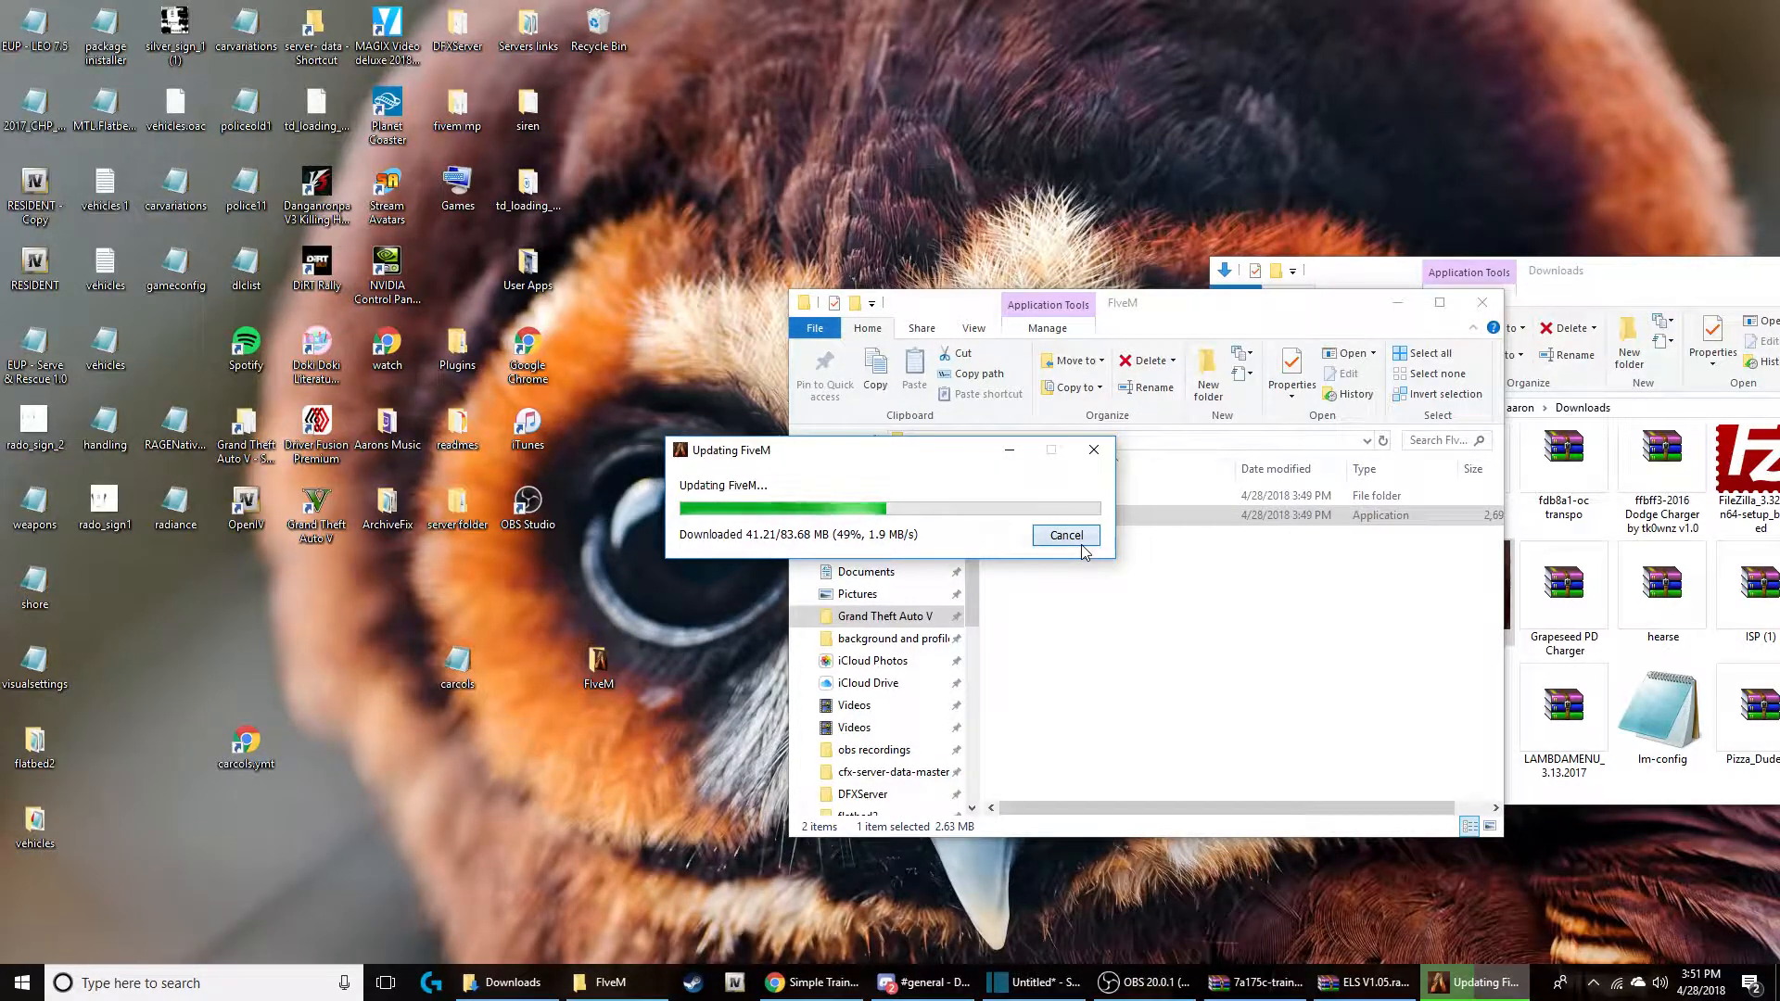
Step: Run the FiveM application from its desktop folder and accept the game cache update
right_click(1048, 518)
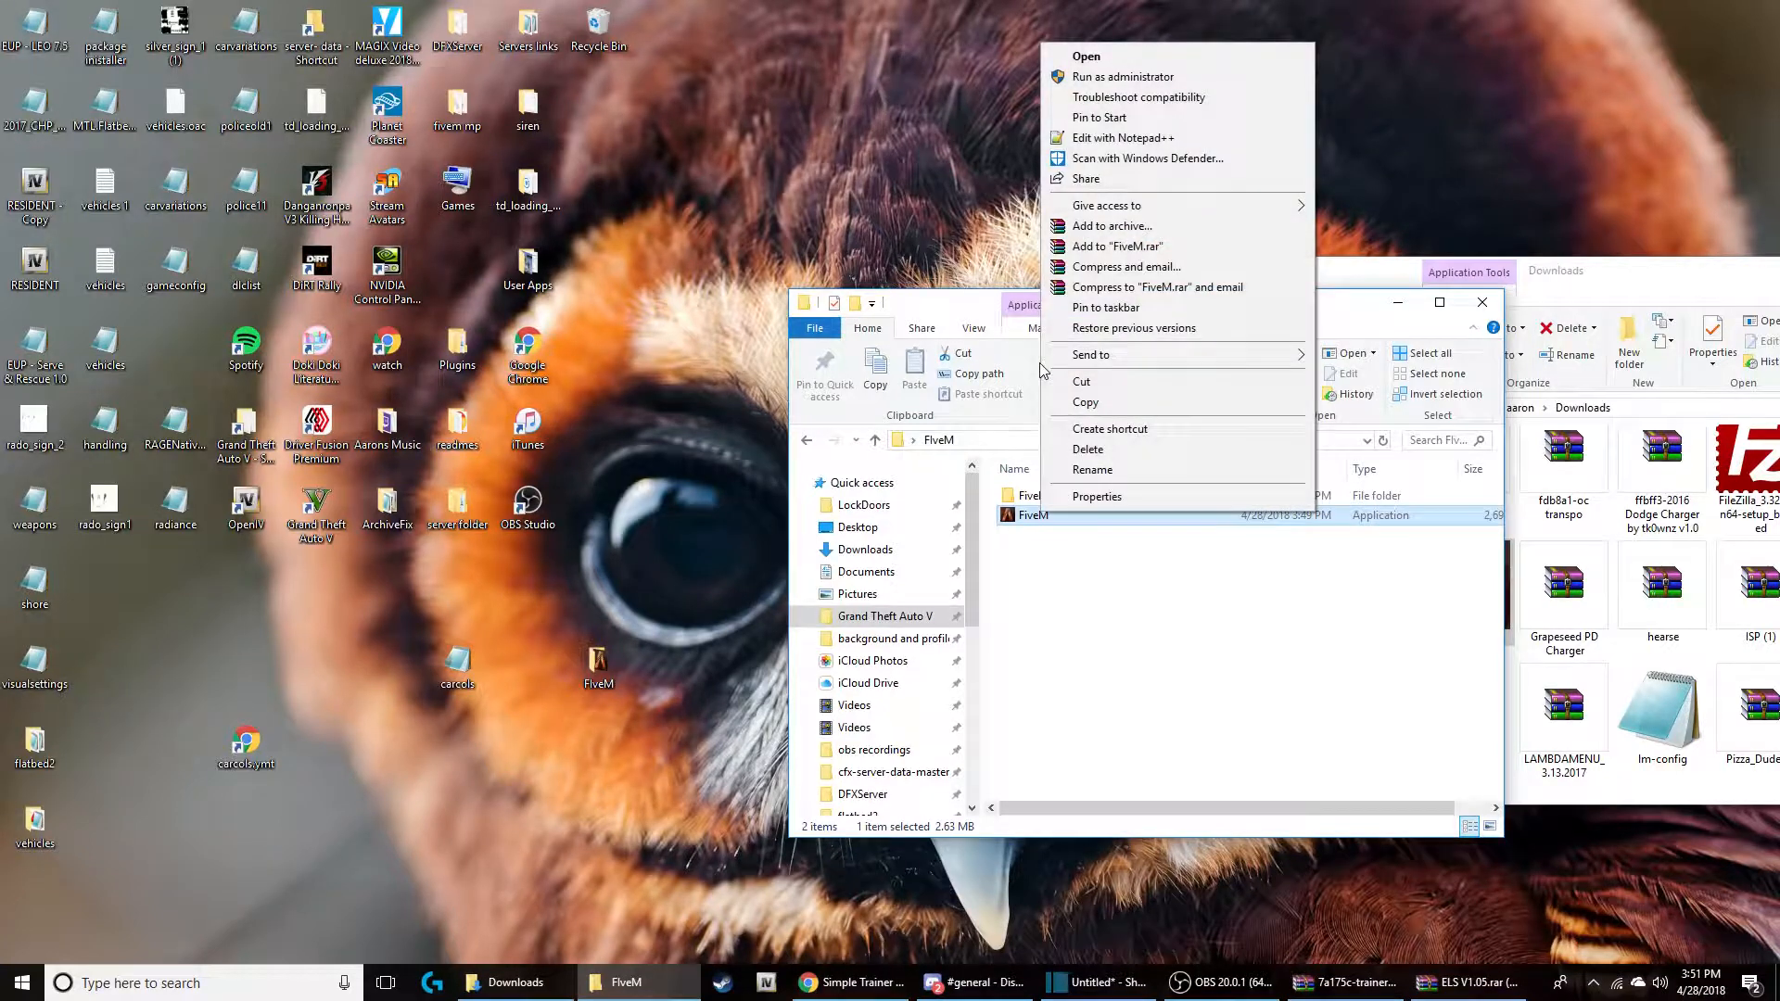
left_click(1089, 58)
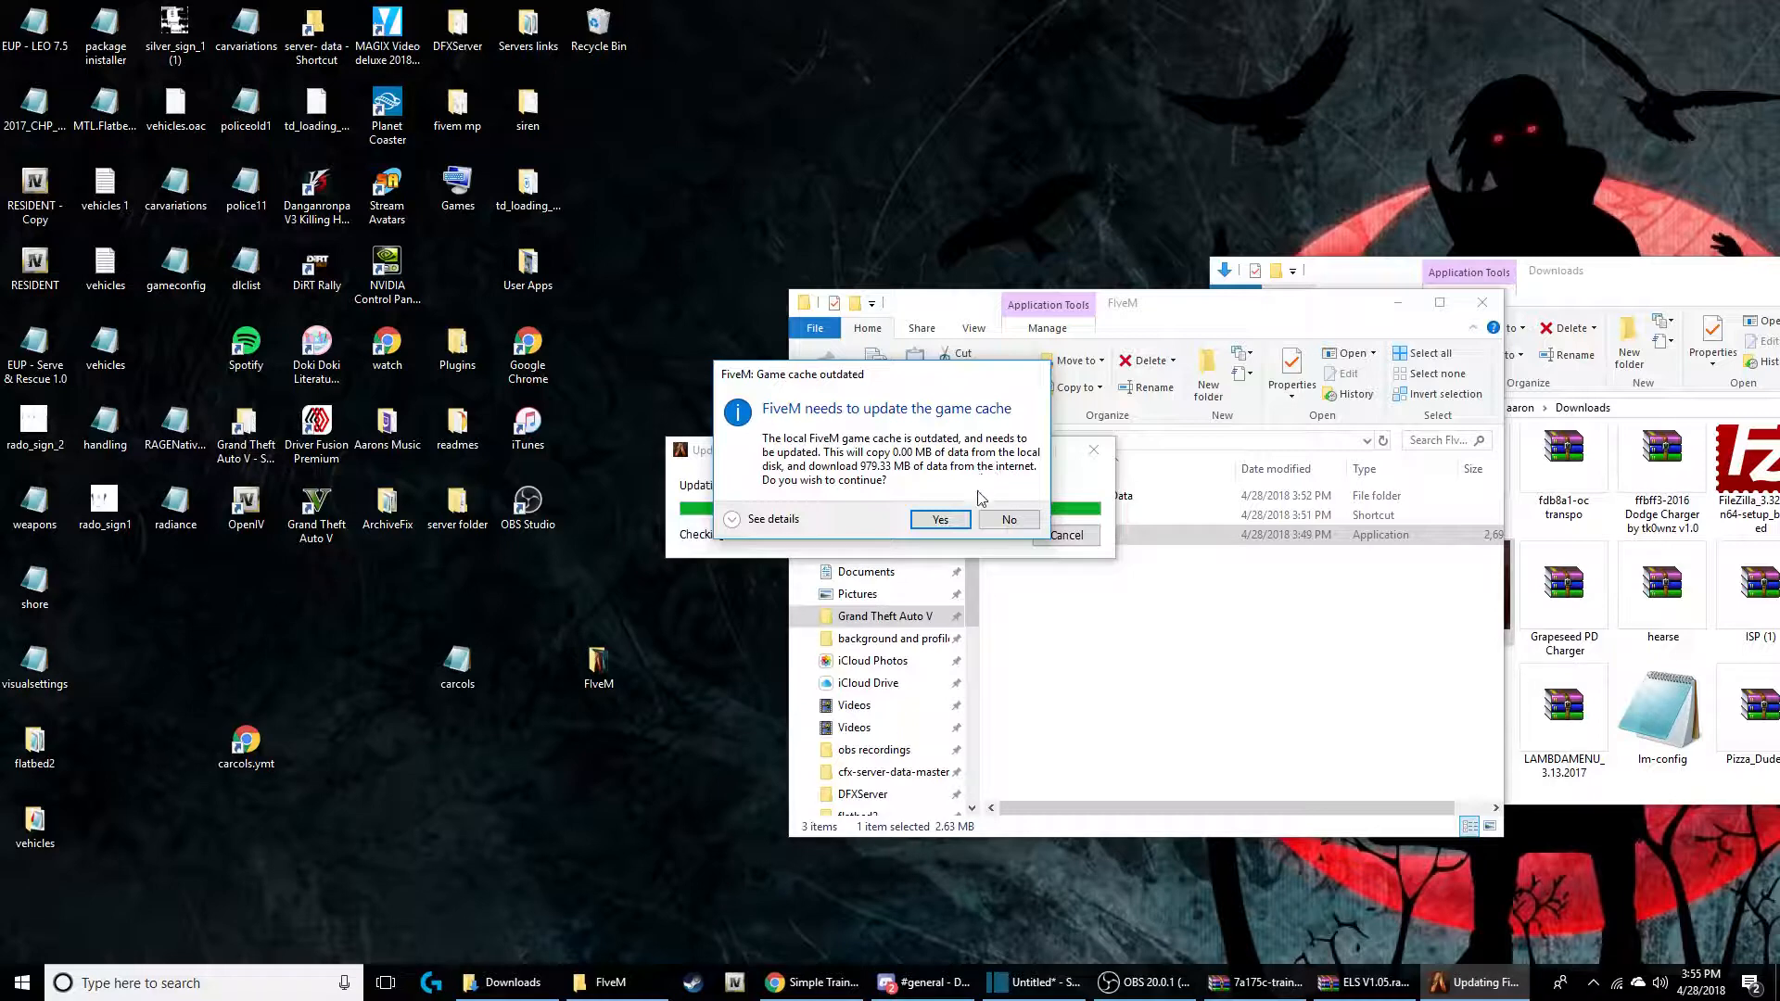
left_click(940, 520)
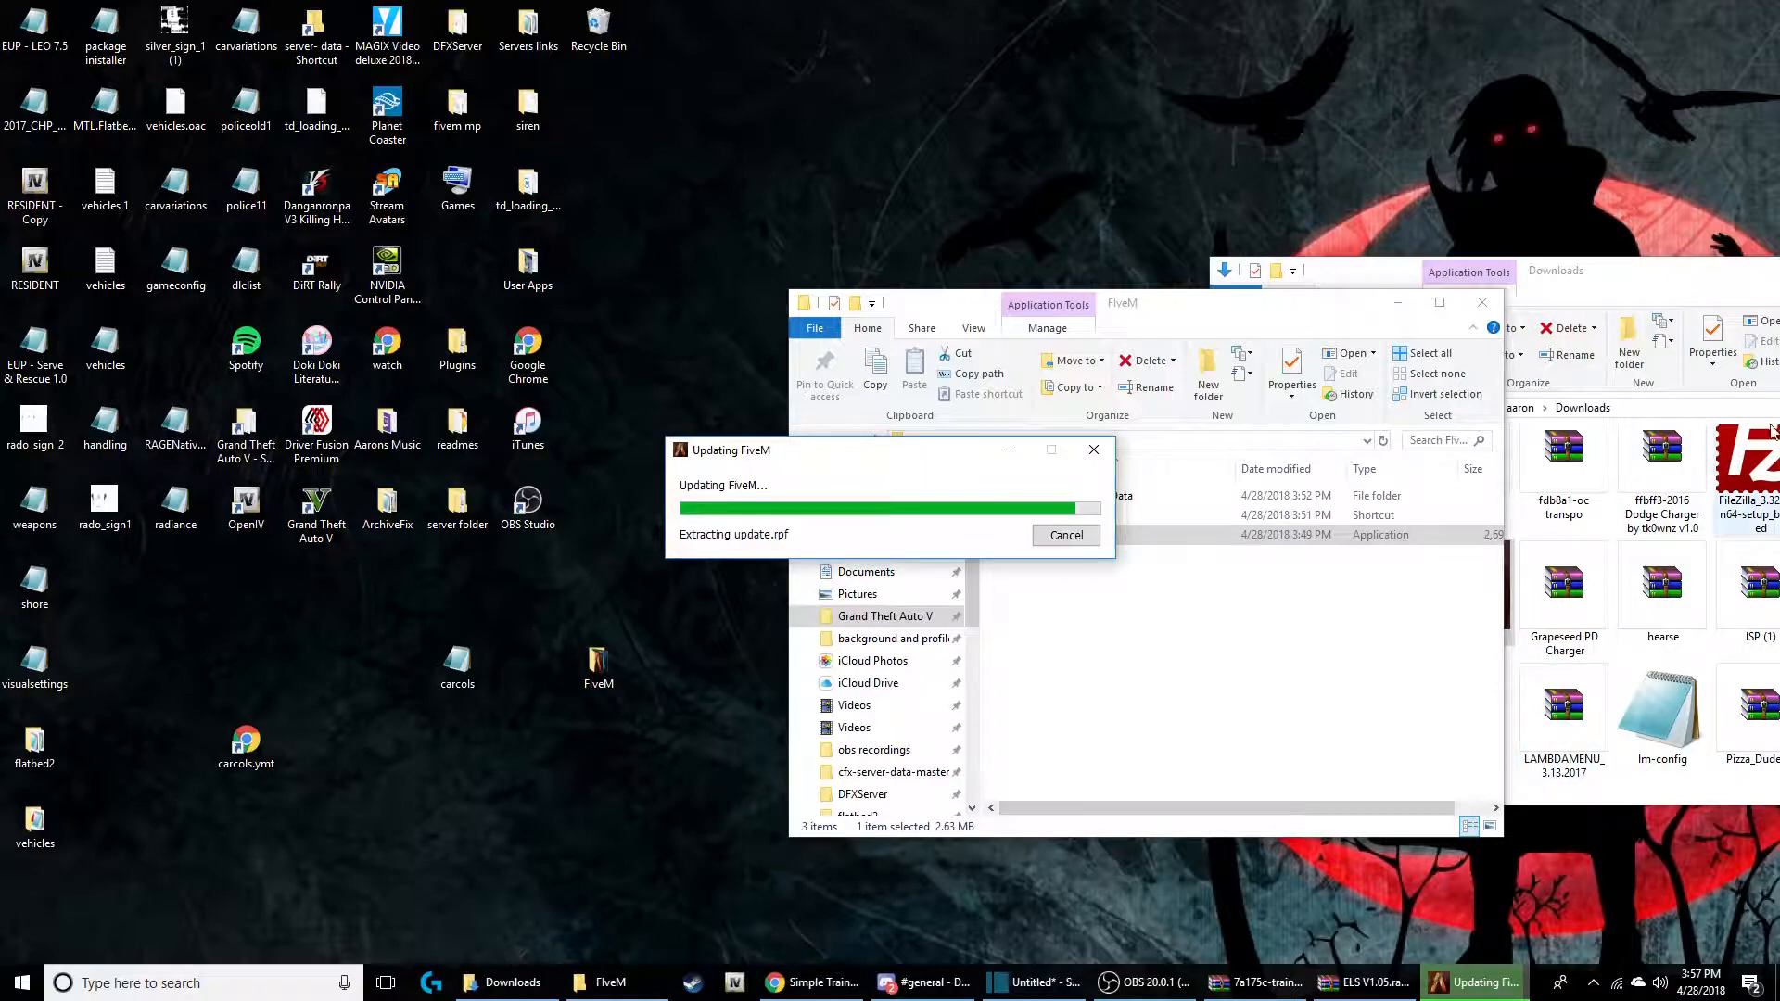
Step: Minimize the Downloads window and cancel the Social Club launcher for Grand Theft Auto V
left_click_drag(1679, 282, 1581, 280)
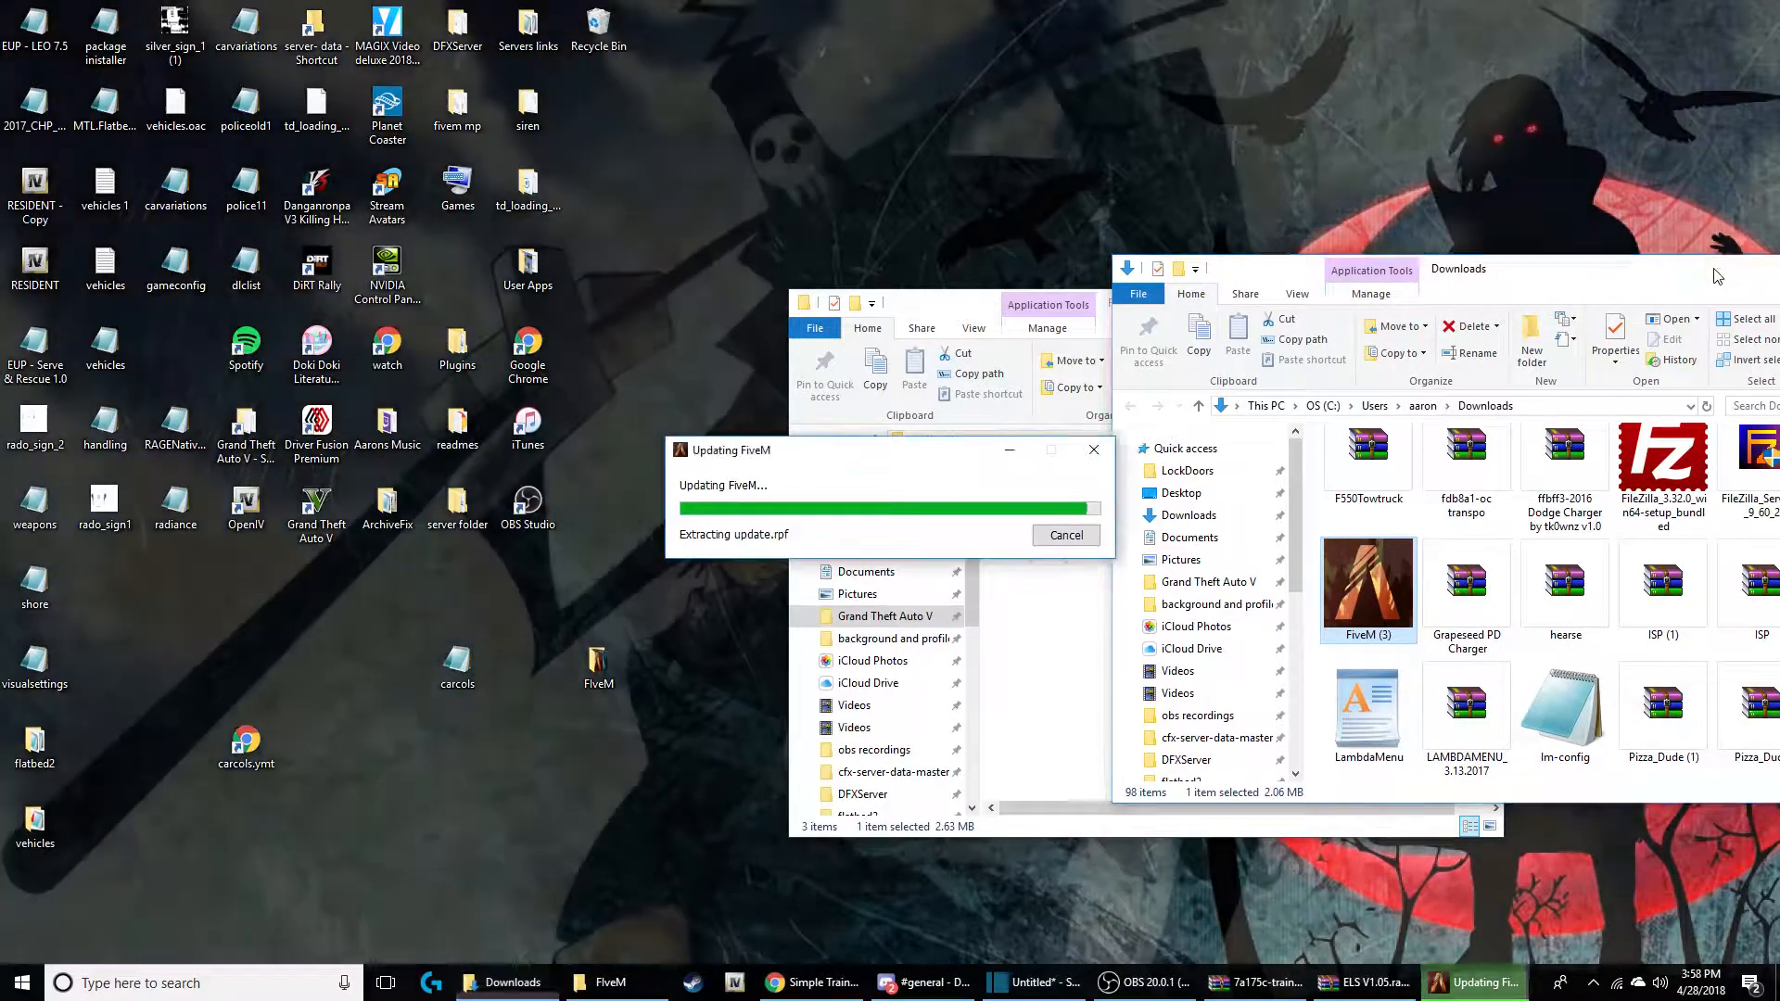
left_click(1713, 269)
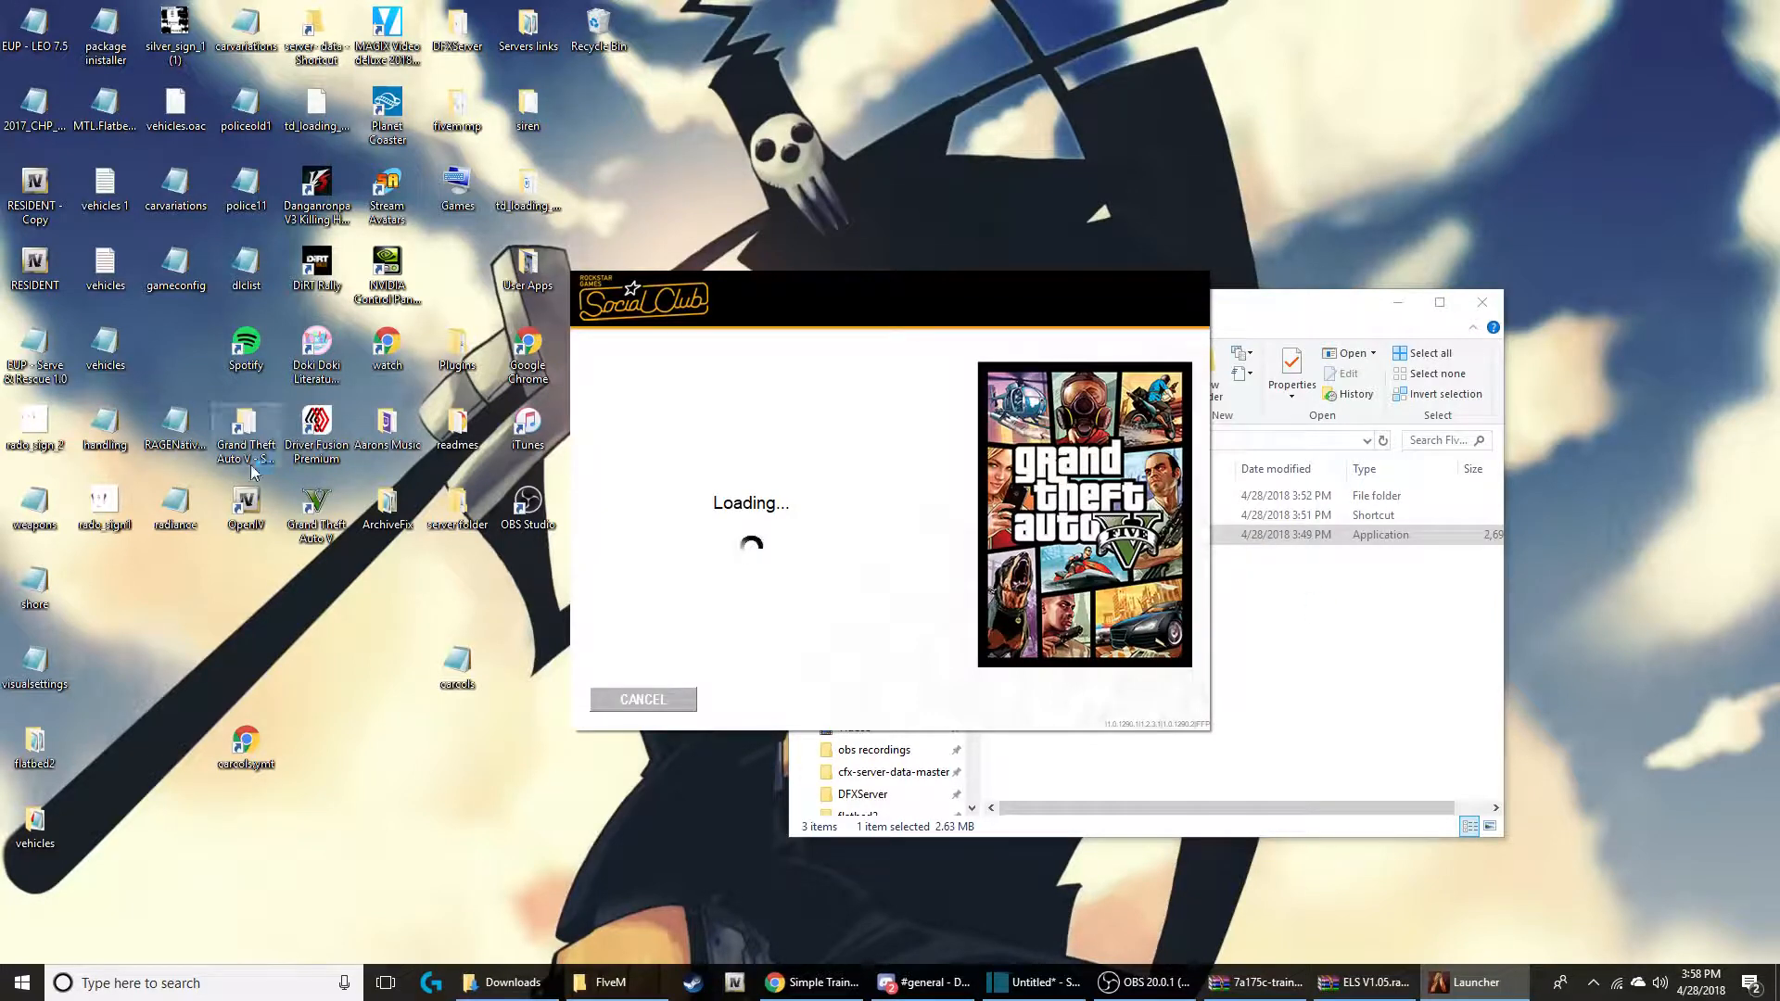
left_click(640, 701)
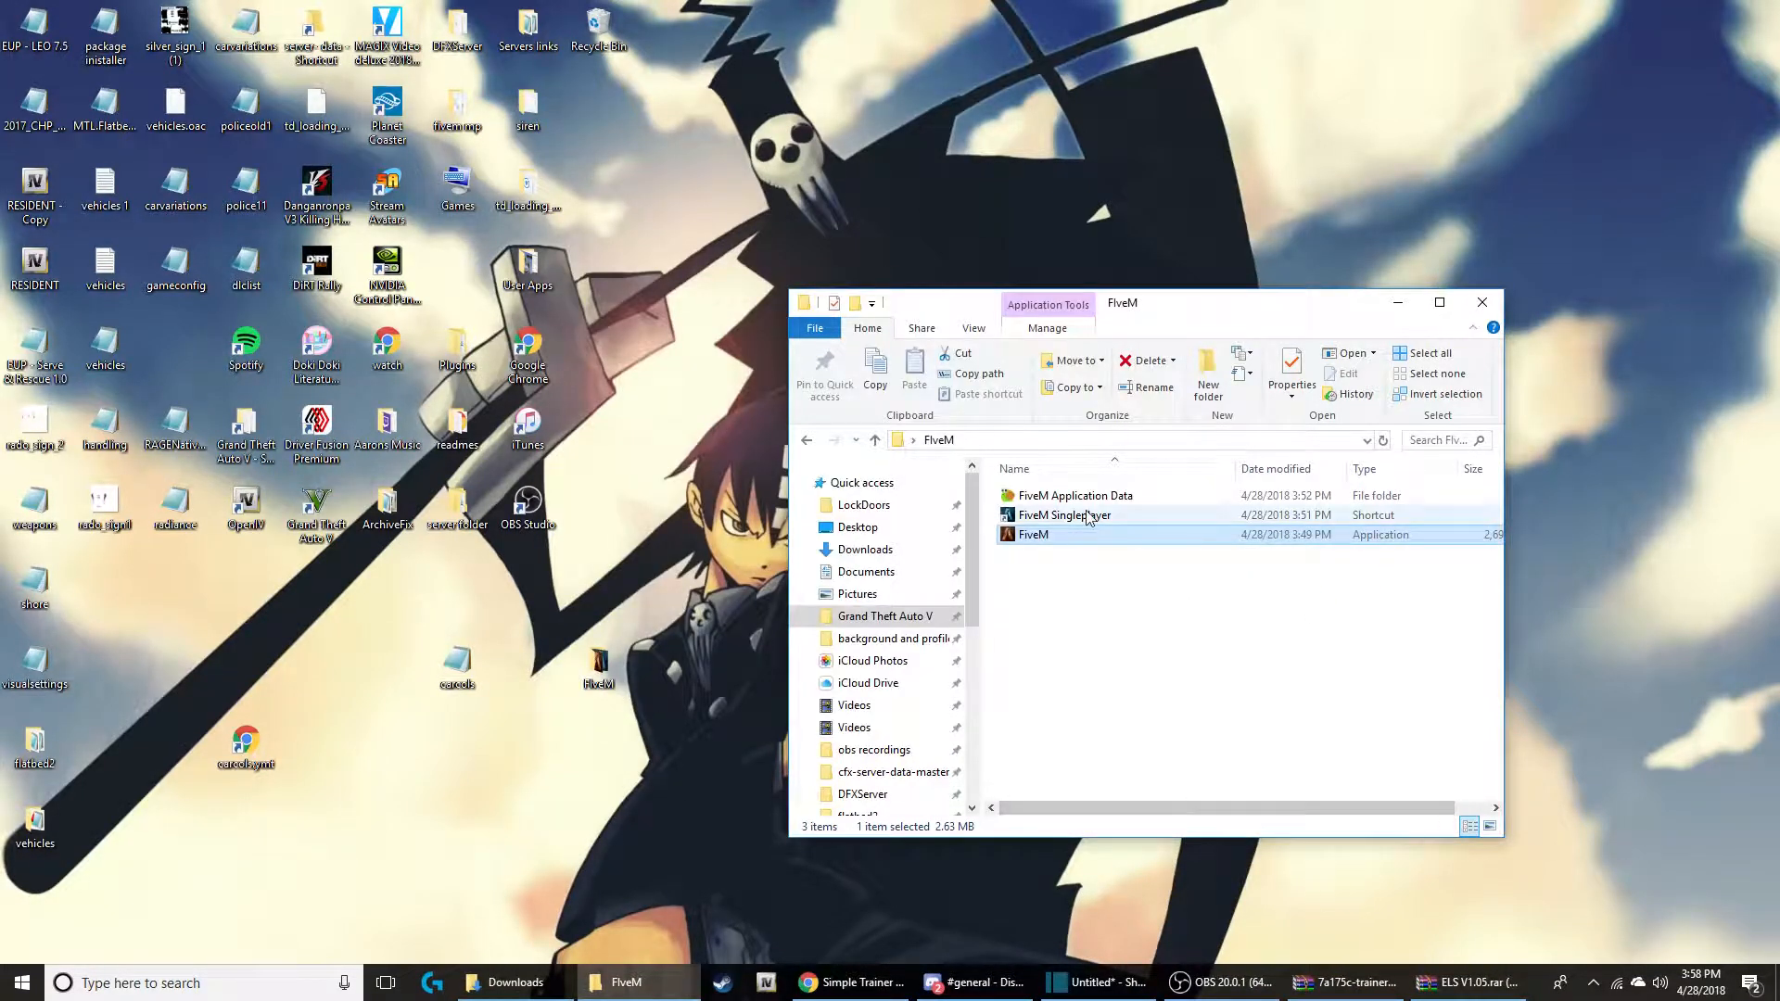
Step: Create a folder named scripts inside the FiveM Application Data folder
left_click(1060, 484)
double_click(1036, 498)
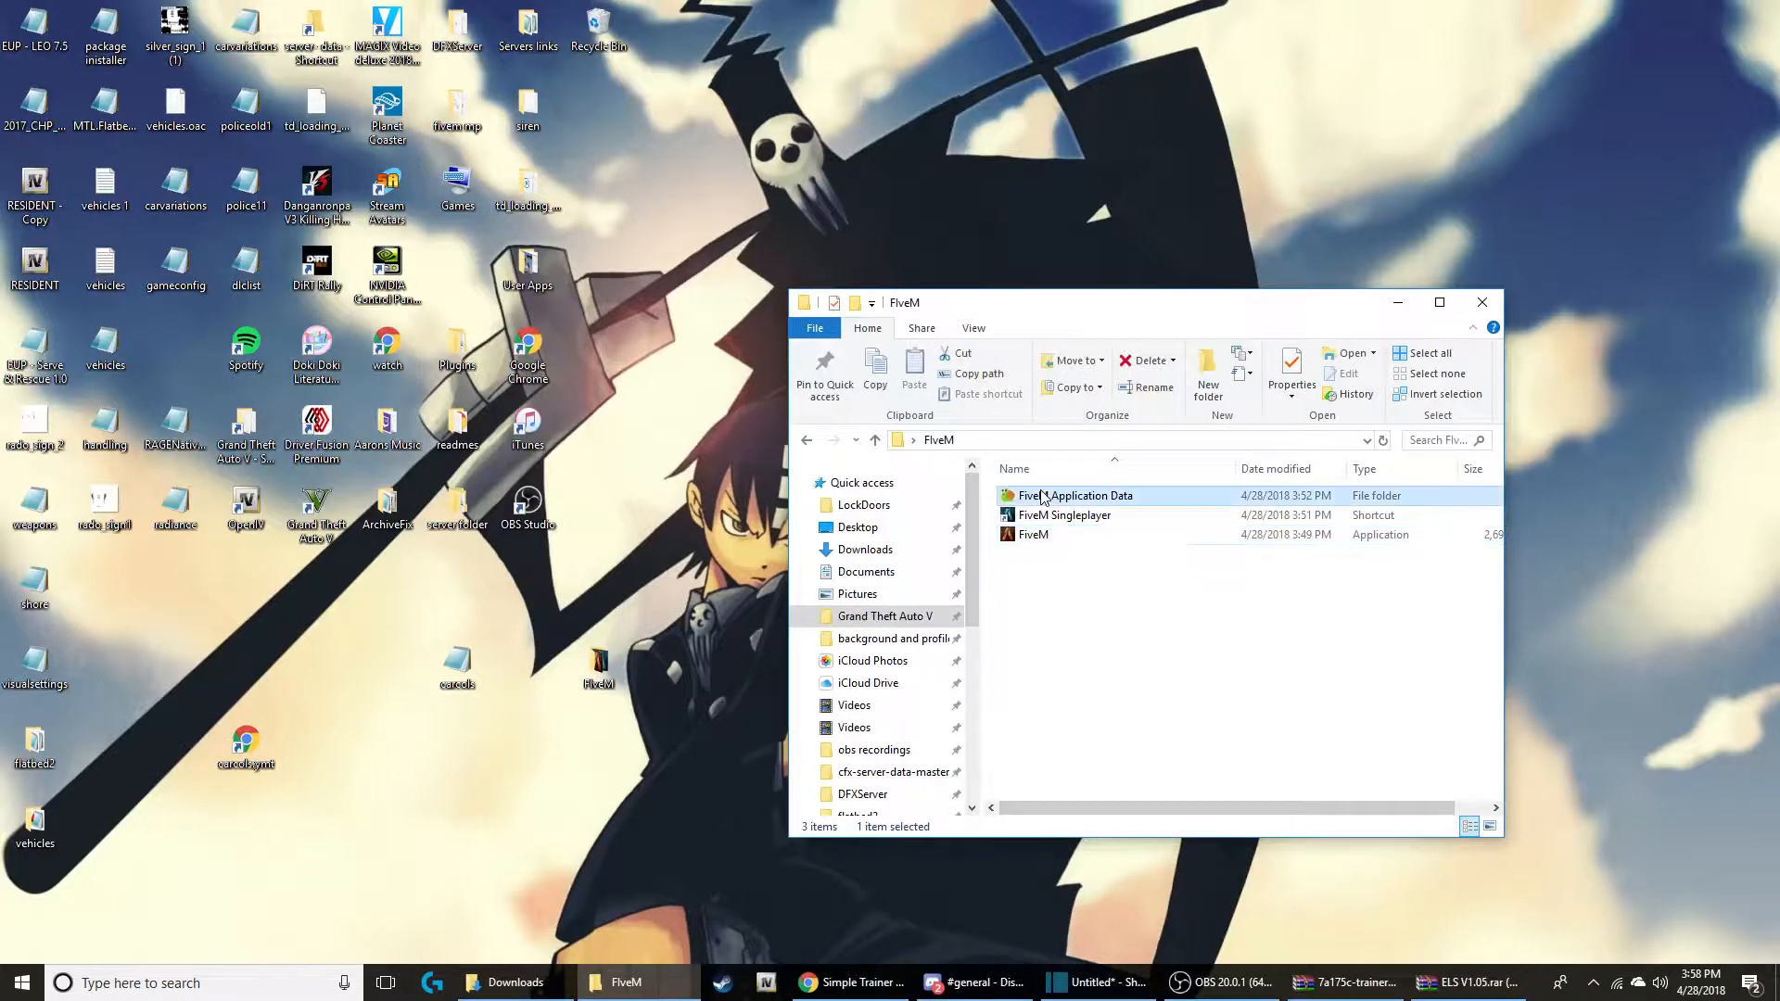
left_click(1036, 498)
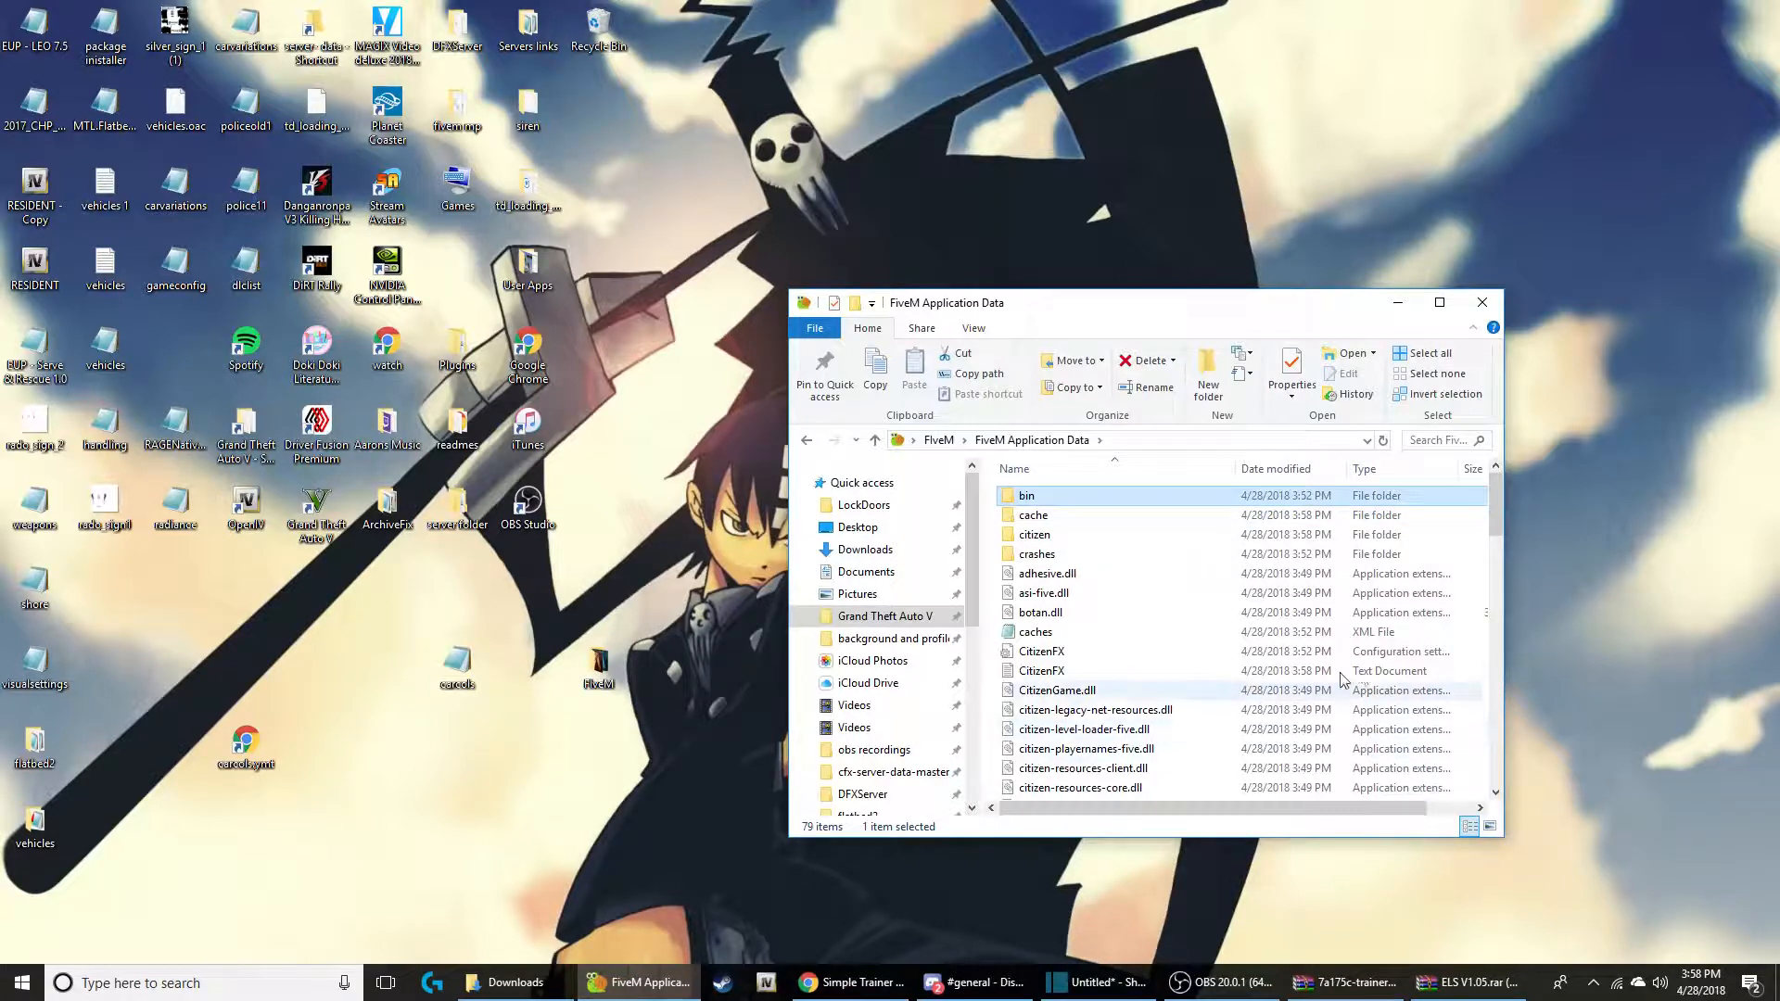
right_click(989, 506)
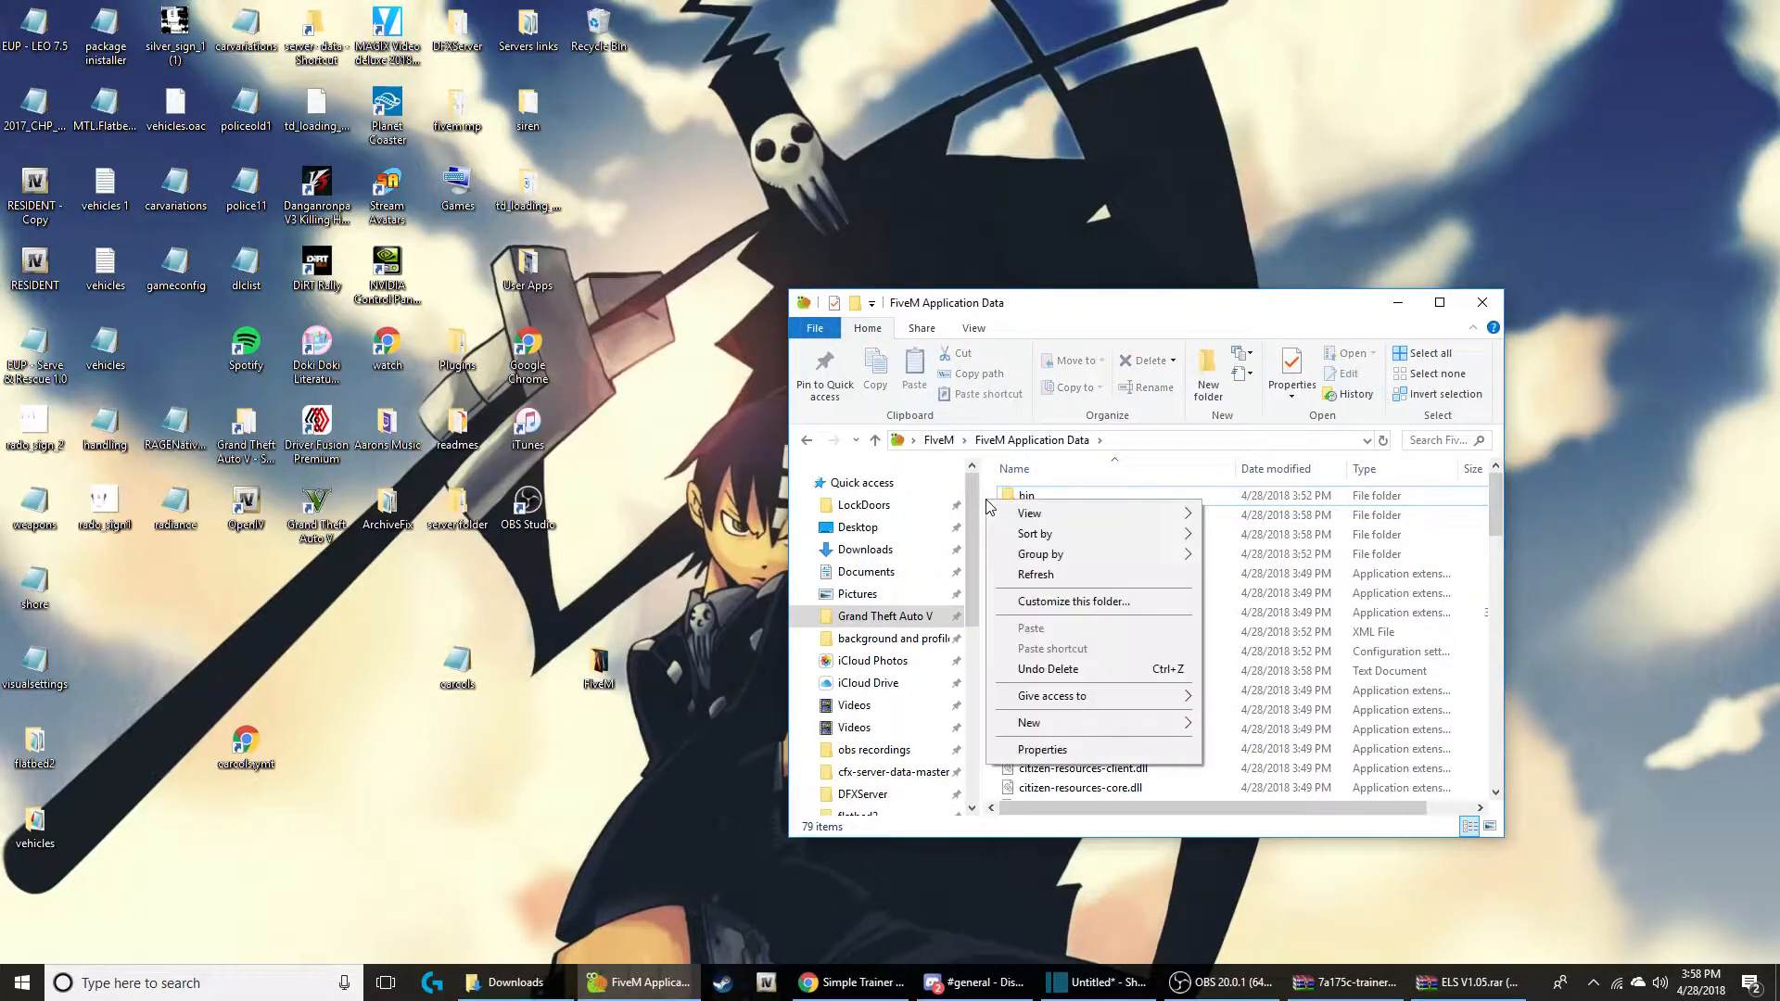
mouse_move(1146, 737)
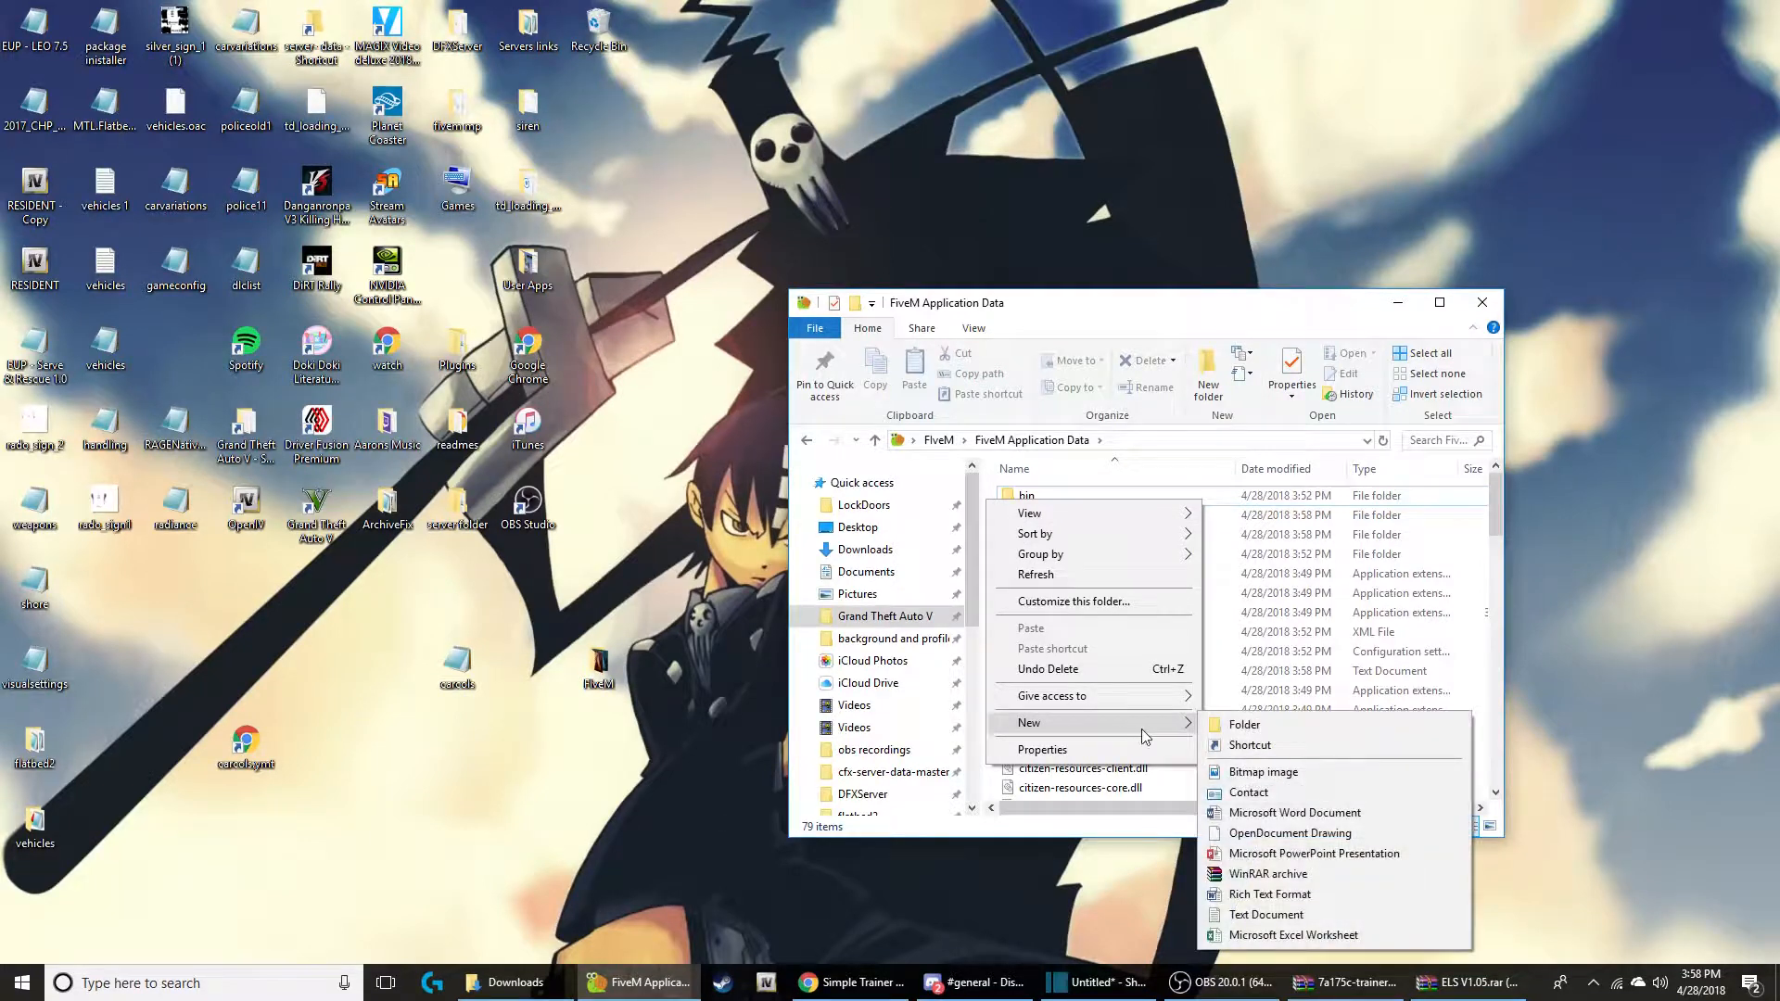
left_click(1239, 725)
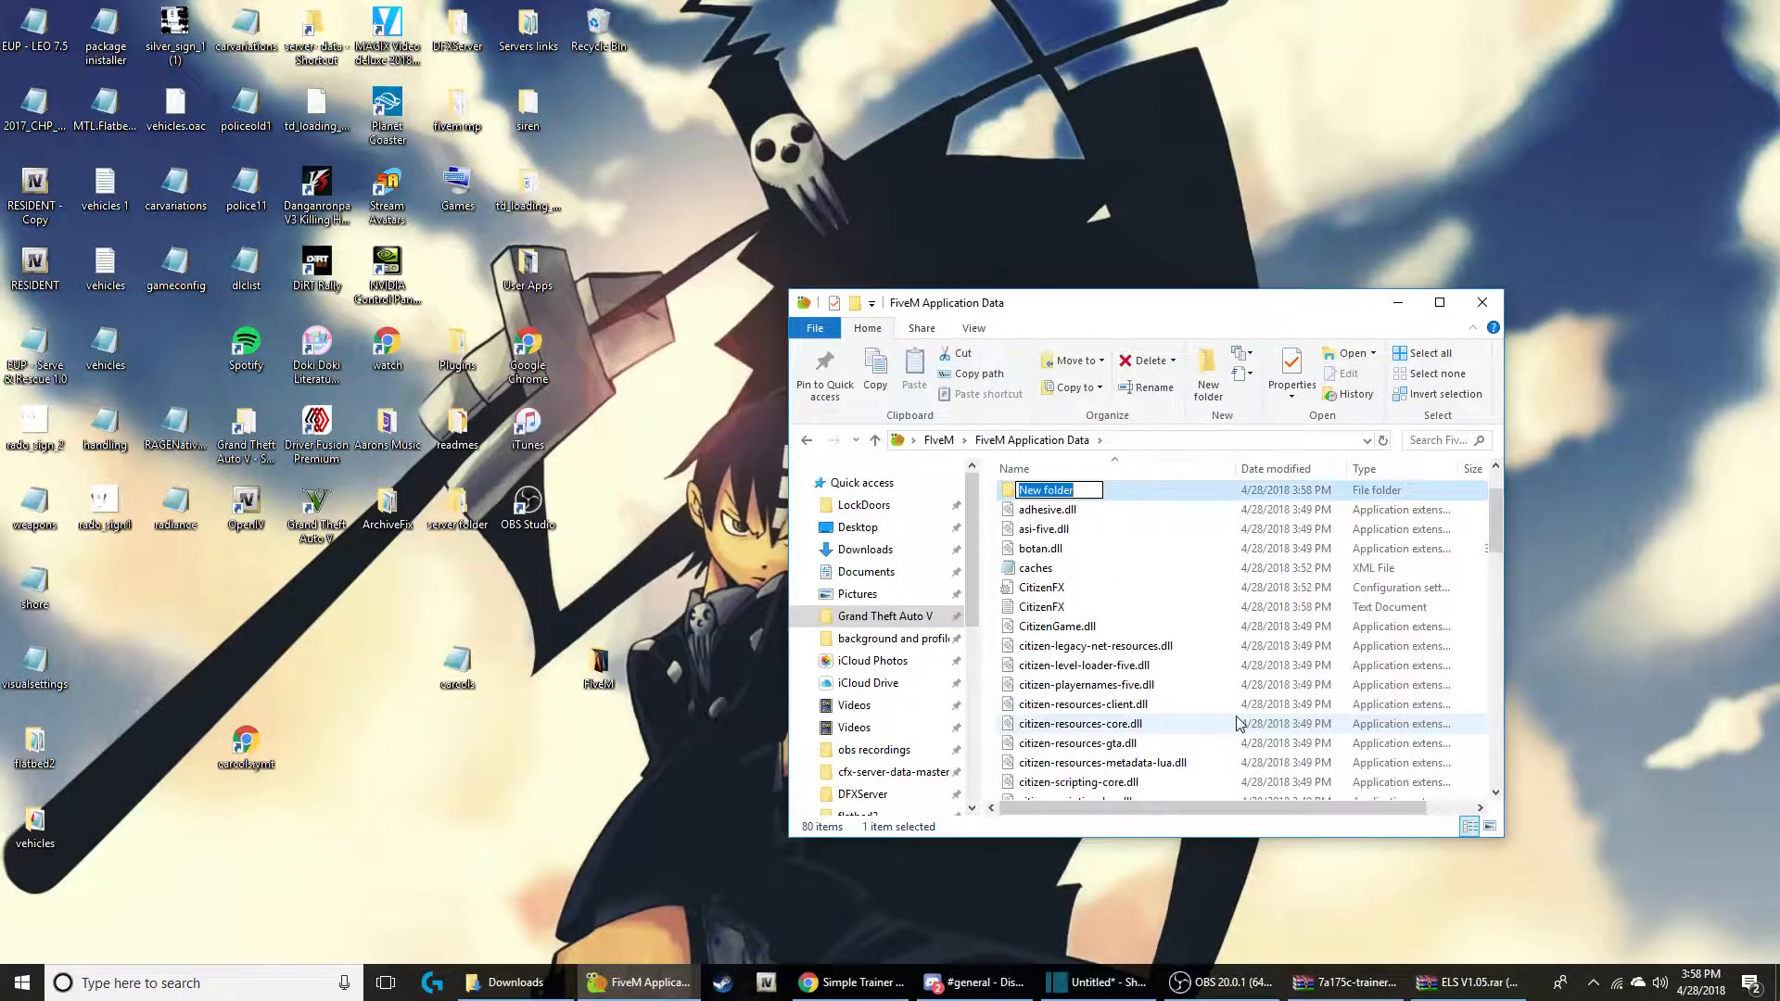
type("scripts")
key("Return")
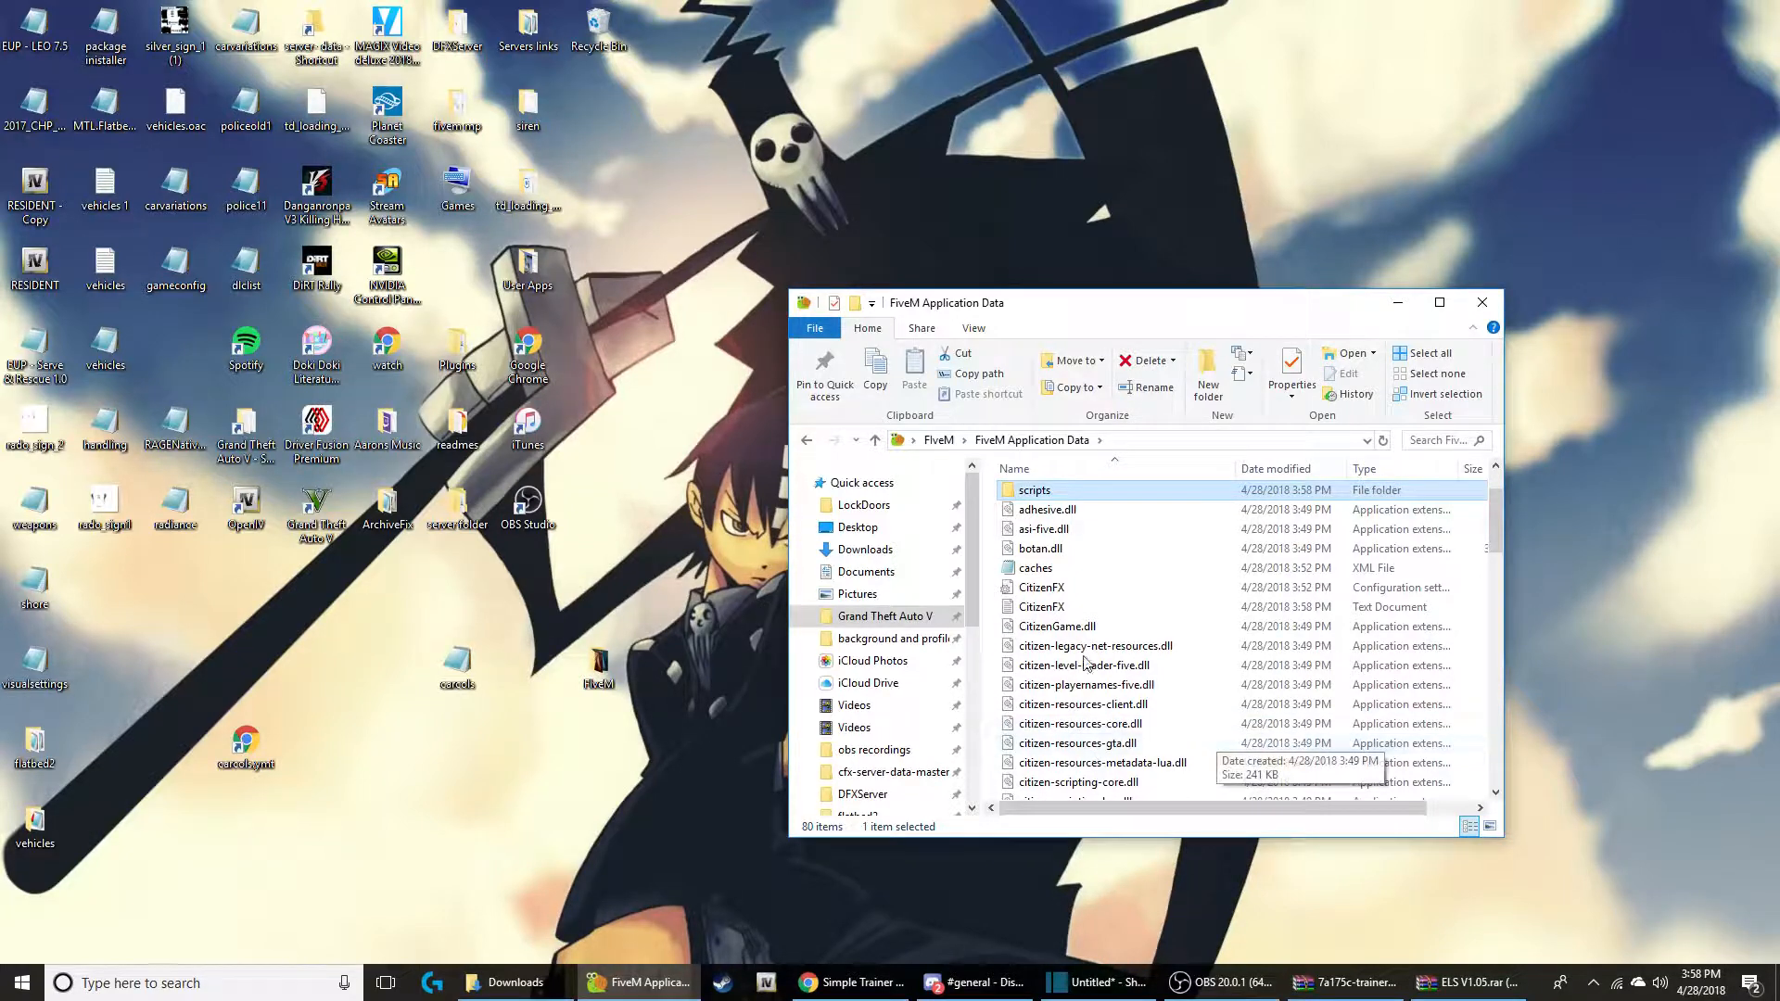
Step: Create a folder named ELS inside the FiveM Application Data folder
right_click(986, 516)
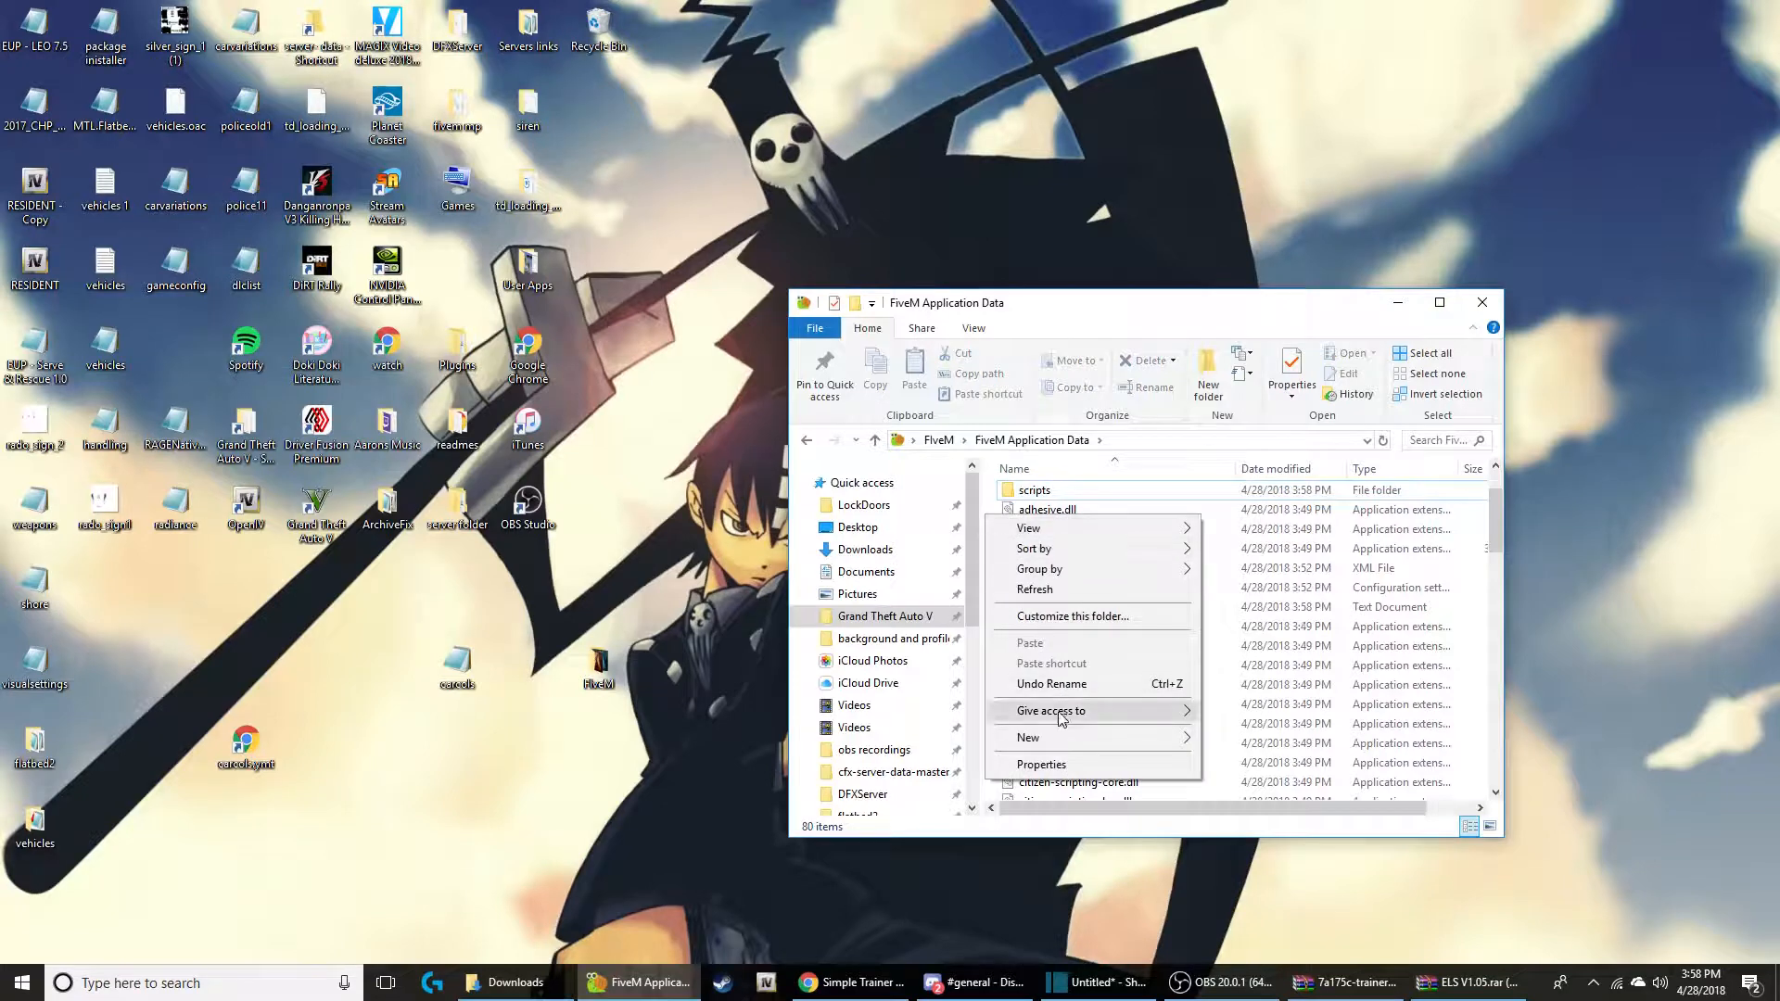
mouse_move(1064, 738)
left_click(1243, 738)
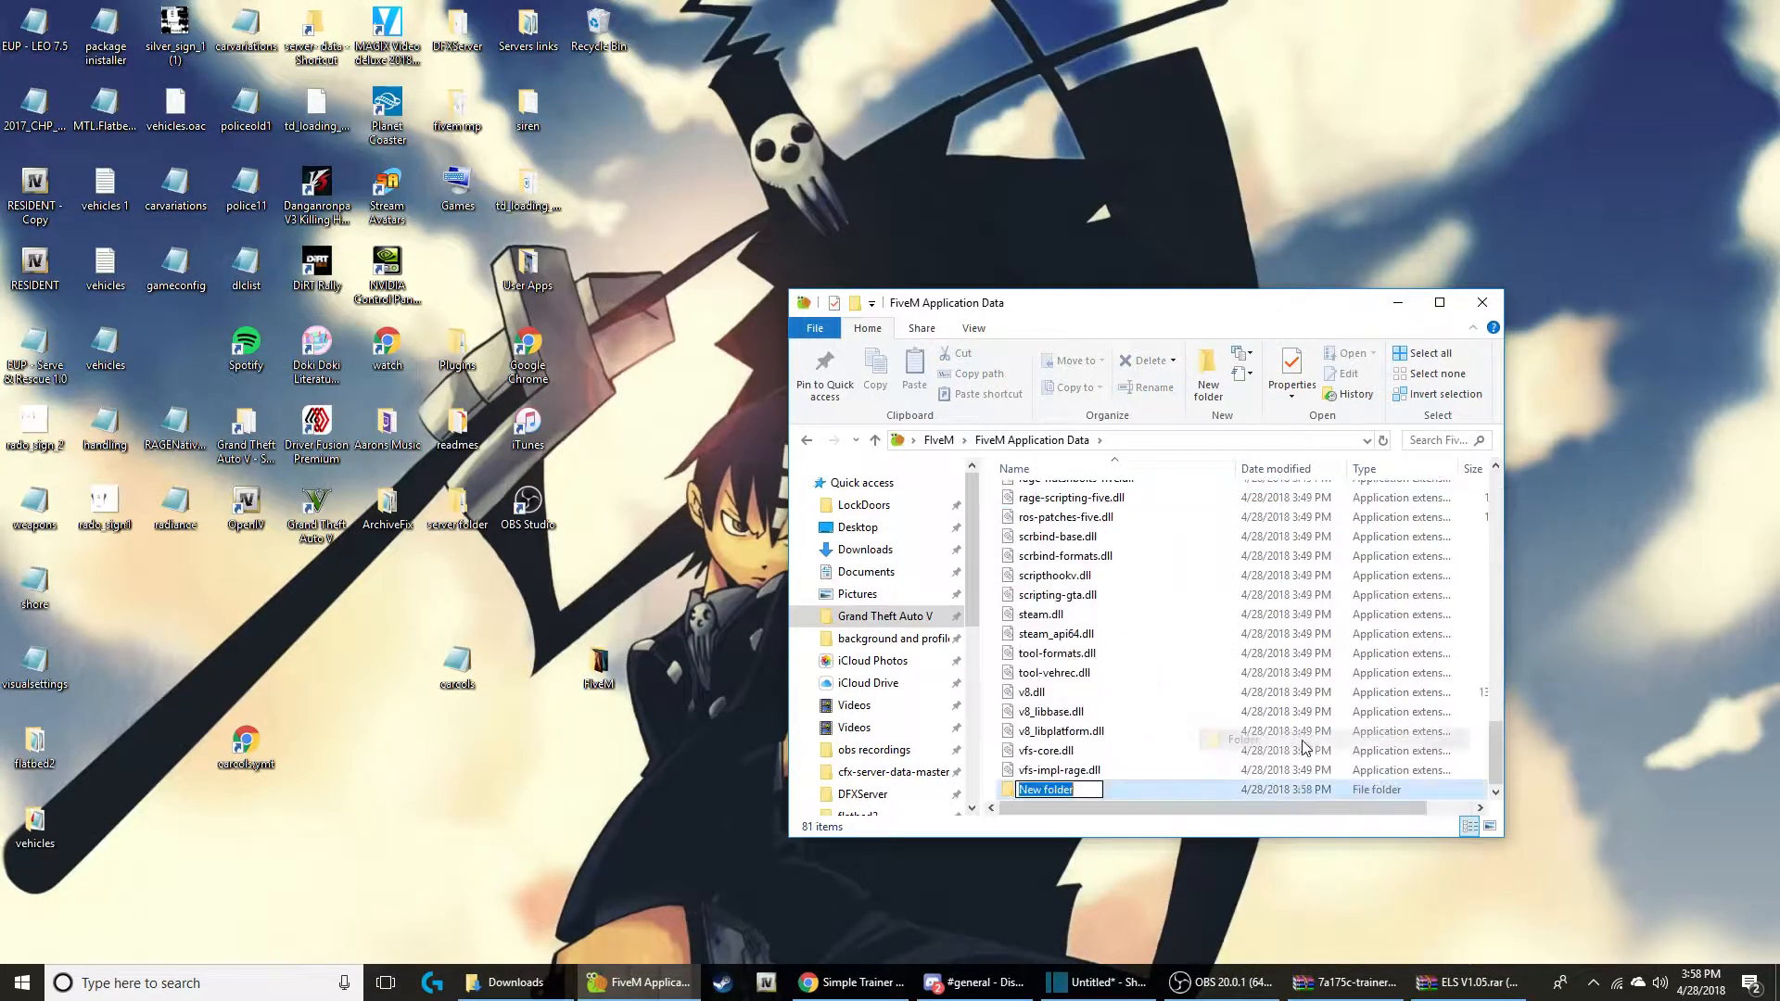
type("ELS")
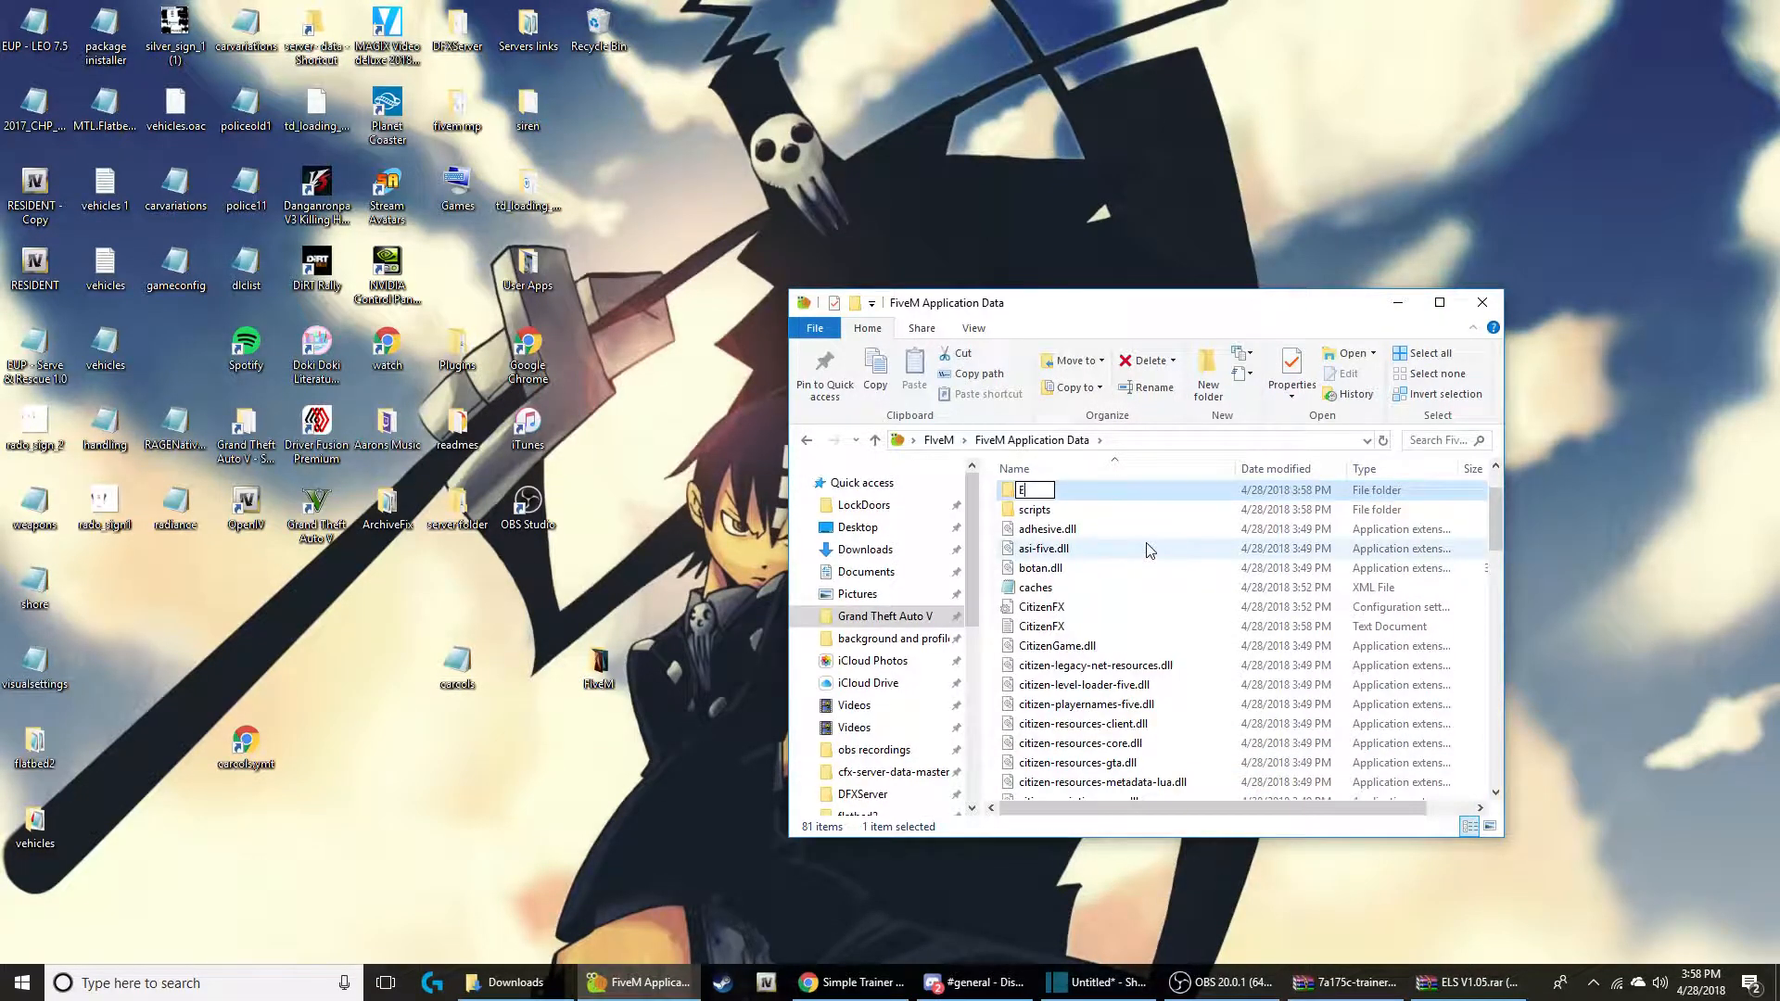
left_click(988, 503)
Step: Add another new folder to FiveM Application Data and name it plugins
right_click(988, 502)
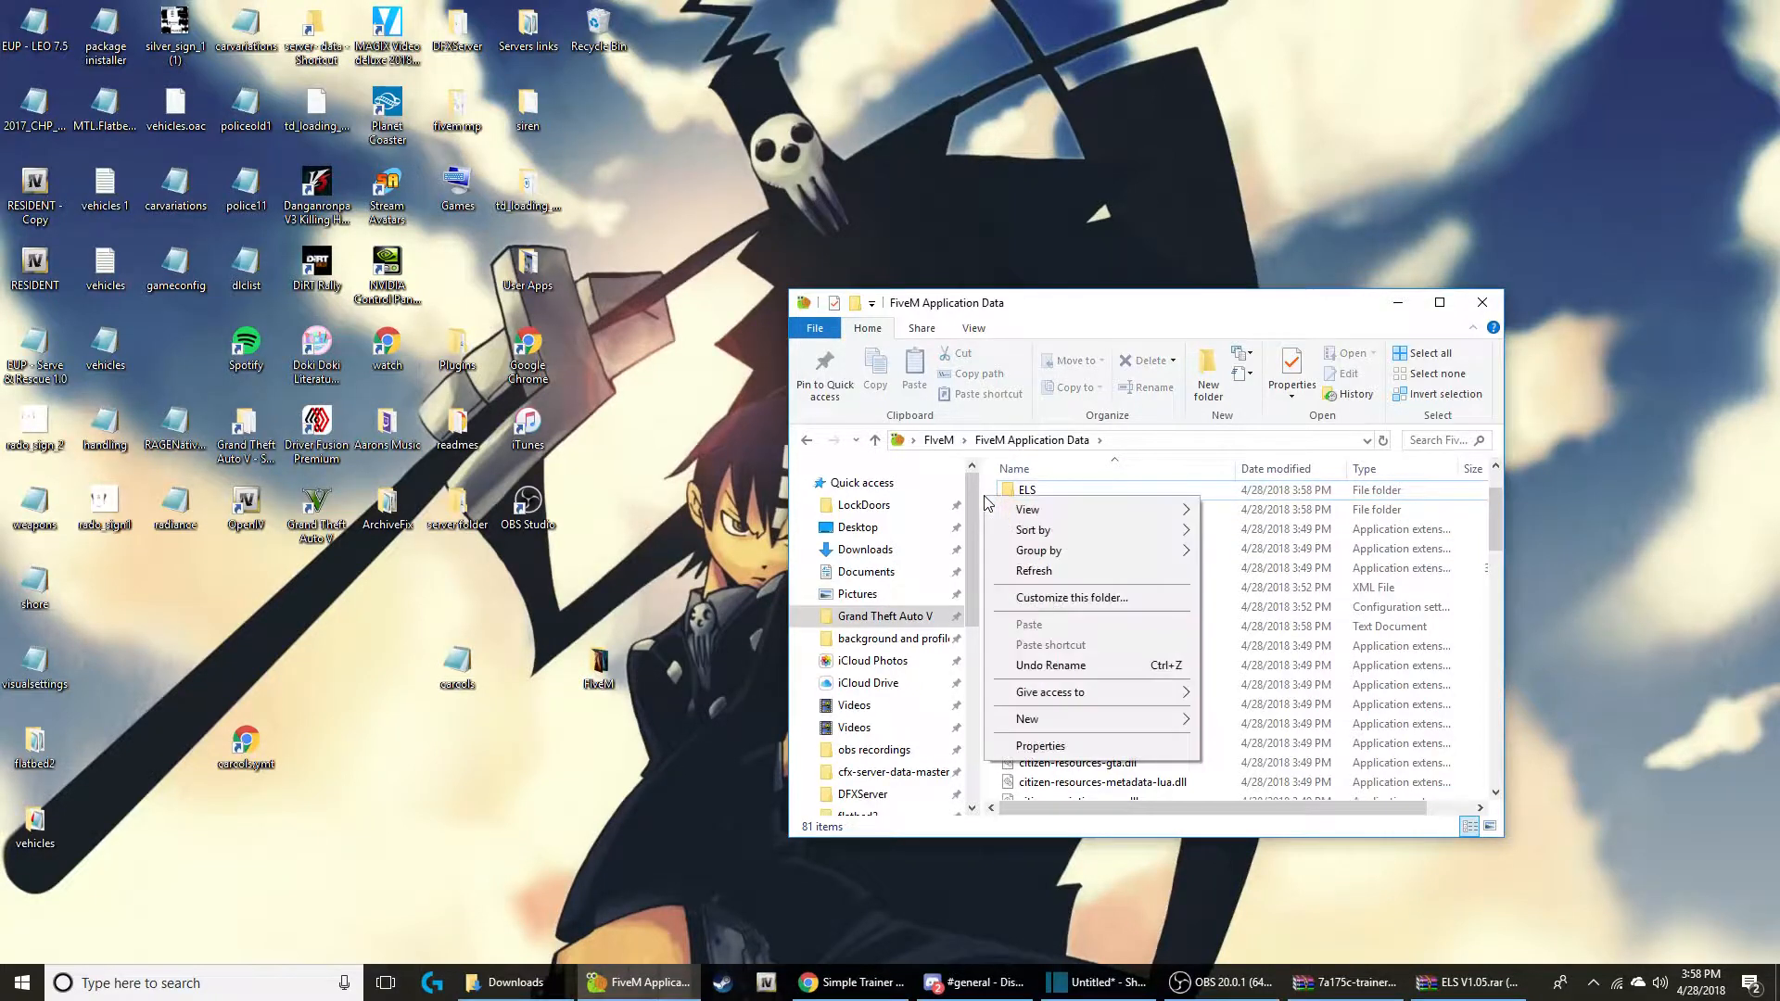
mouse_move(1136, 720)
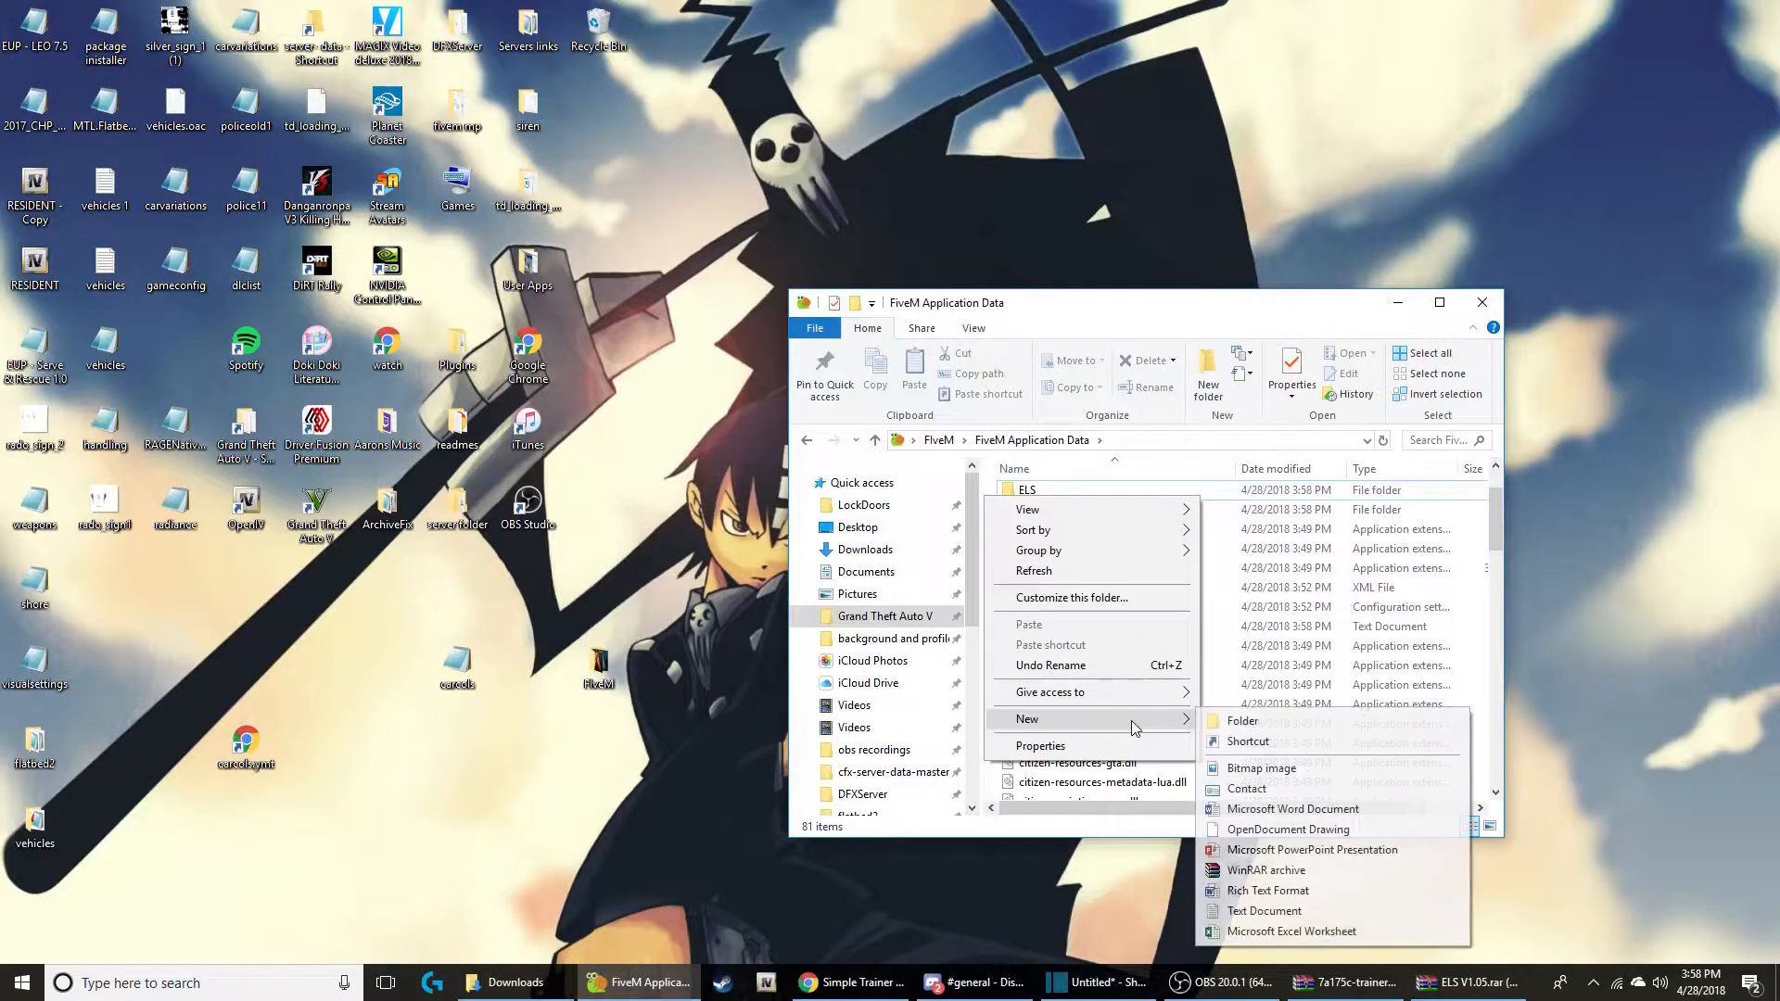
left_click(1242, 721)
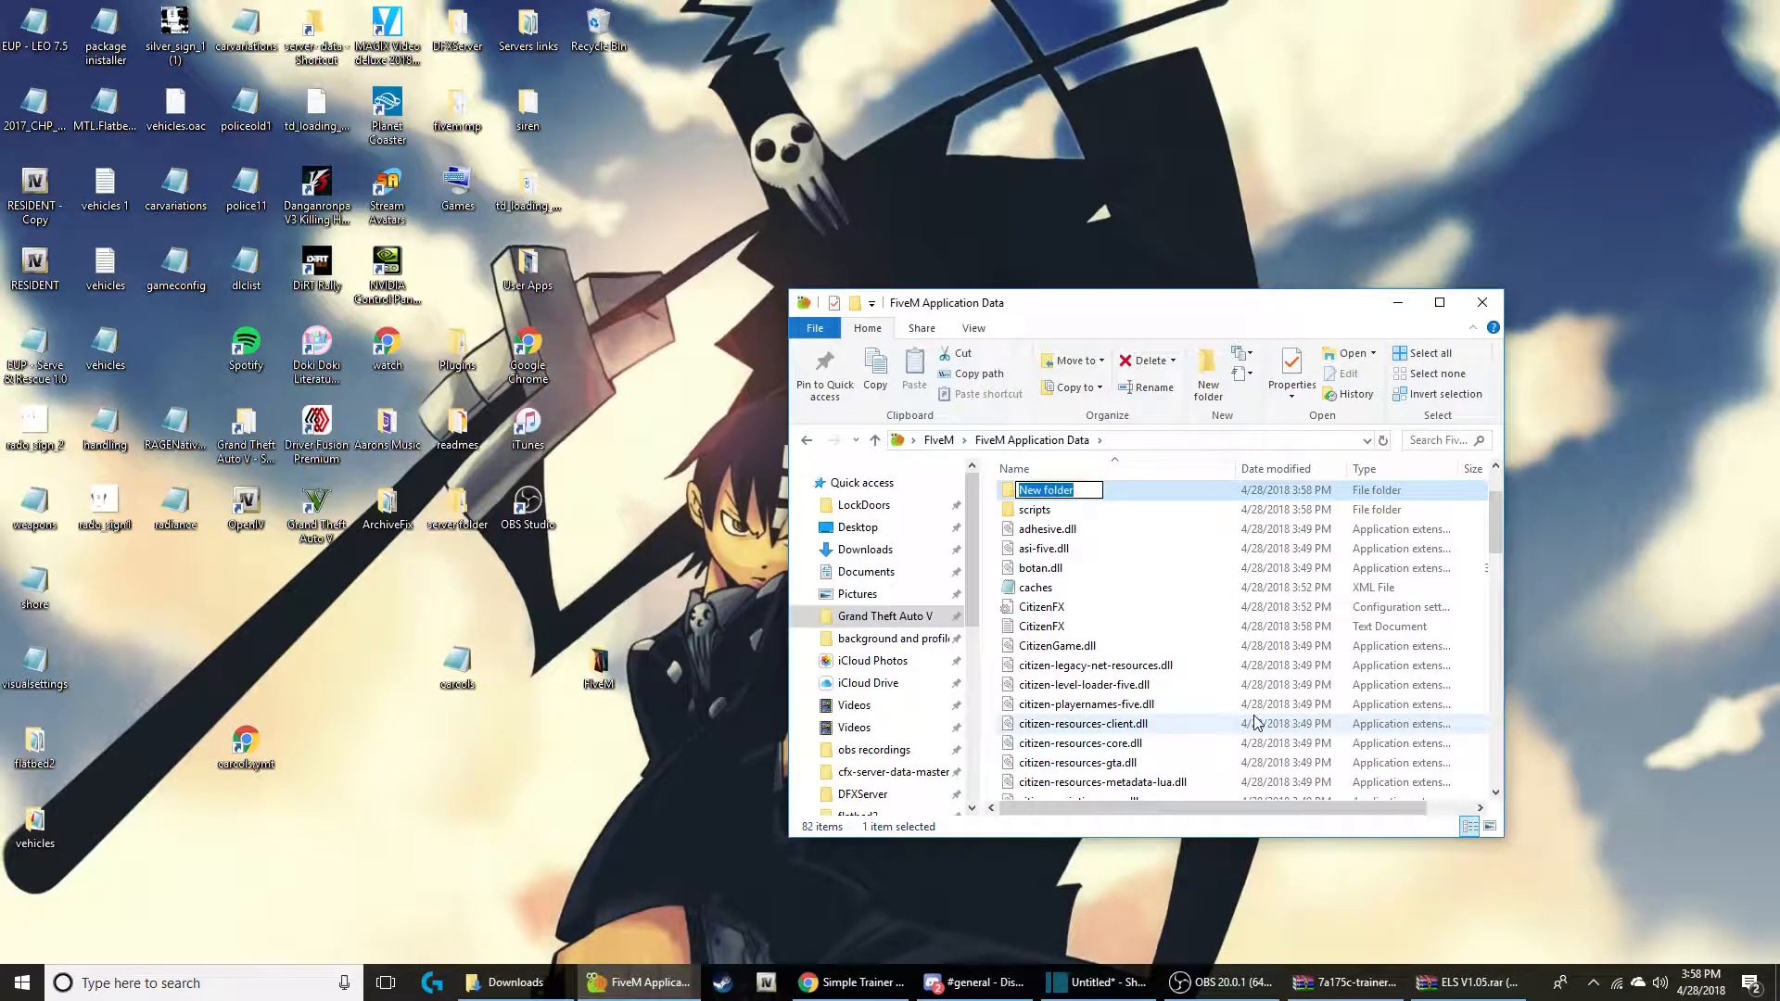
key("BackSpace")
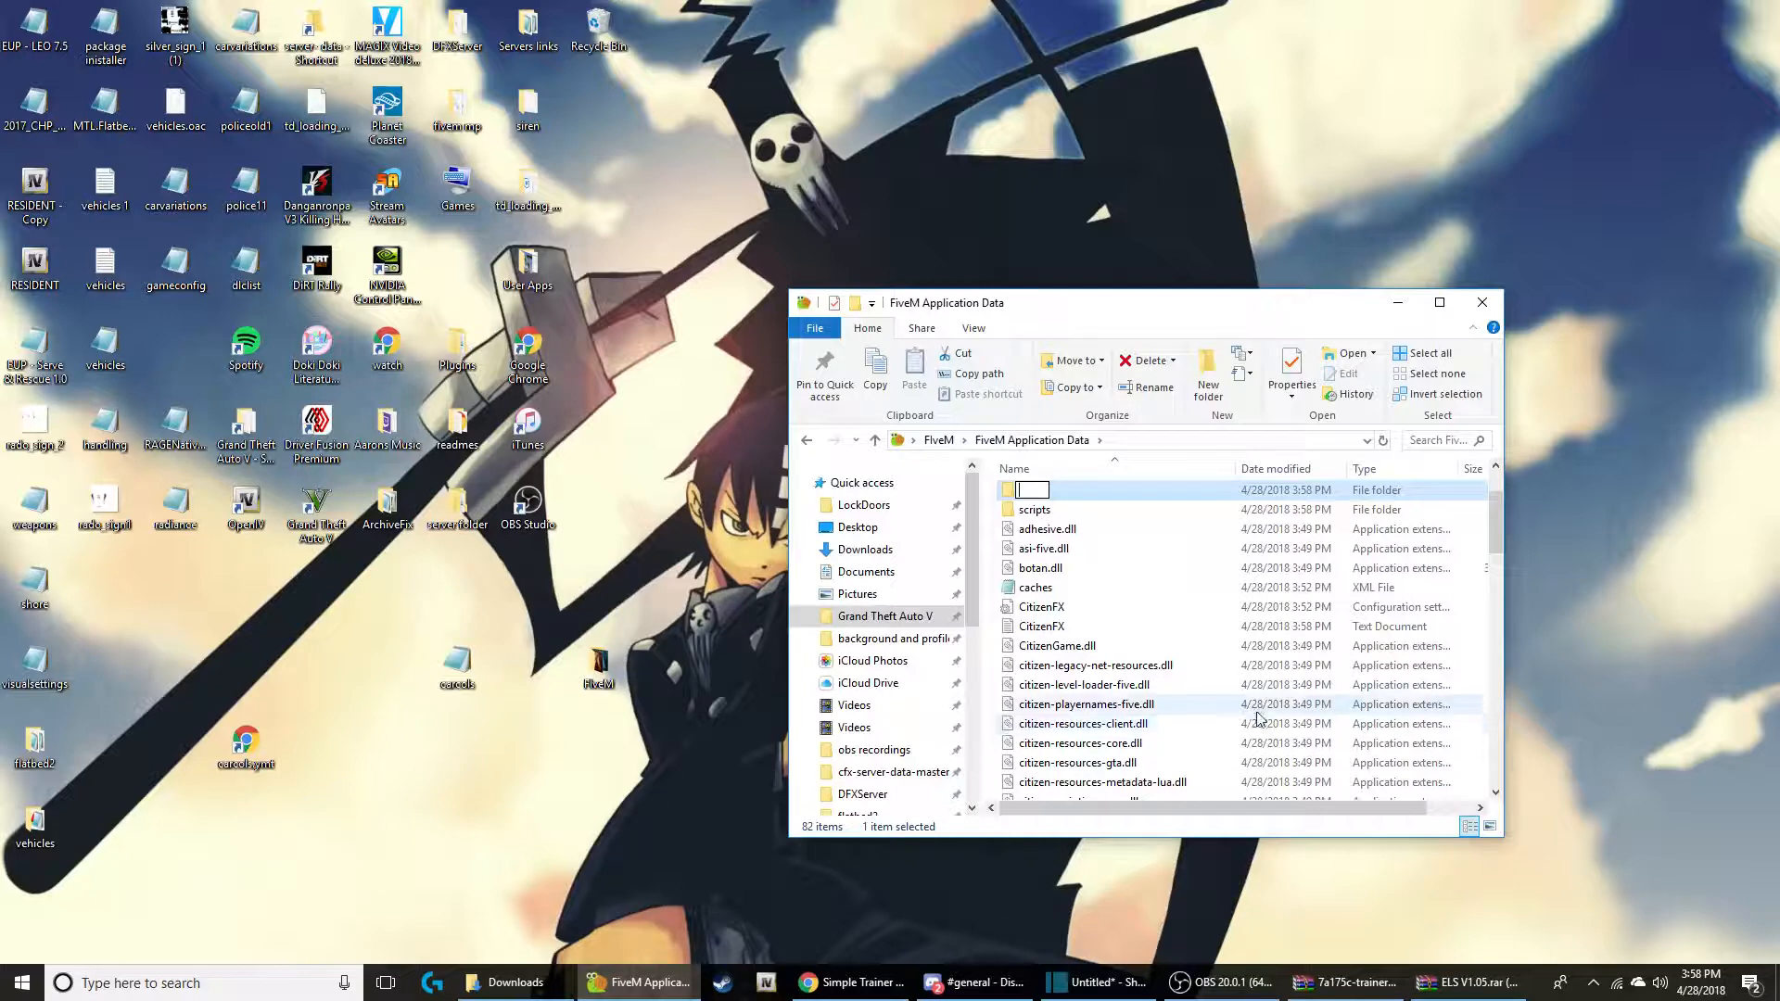
key("Return")
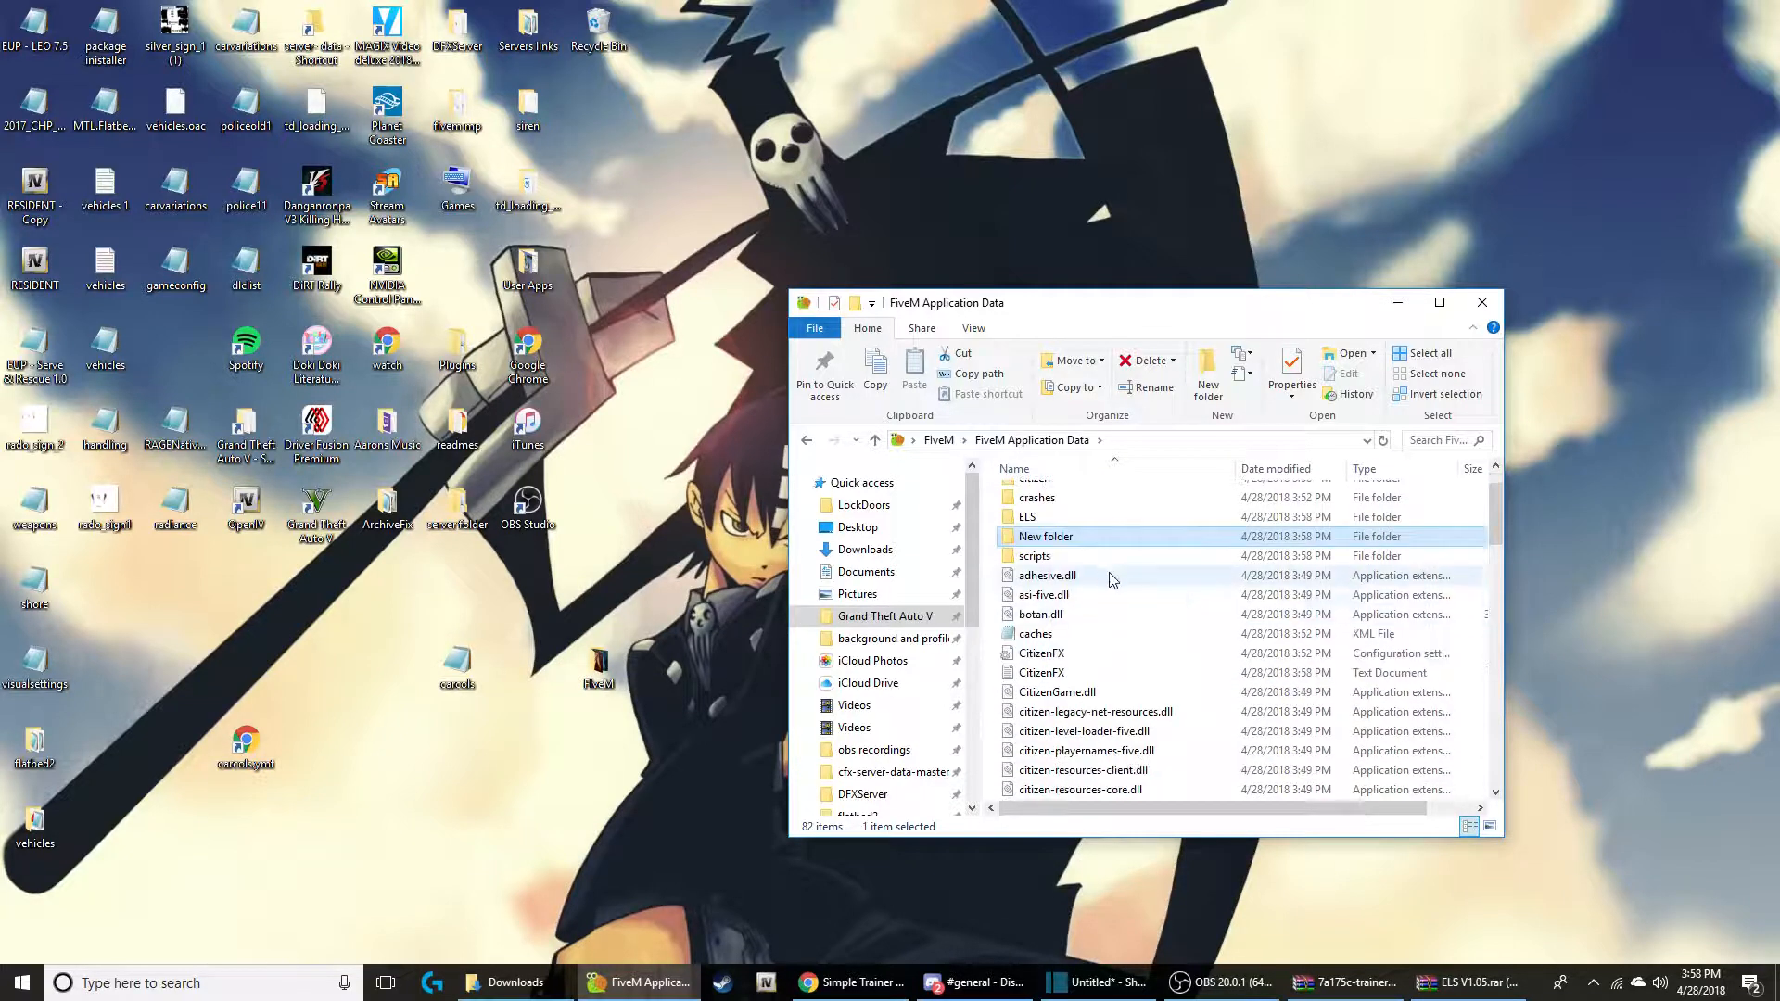
right_click(1049, 537)
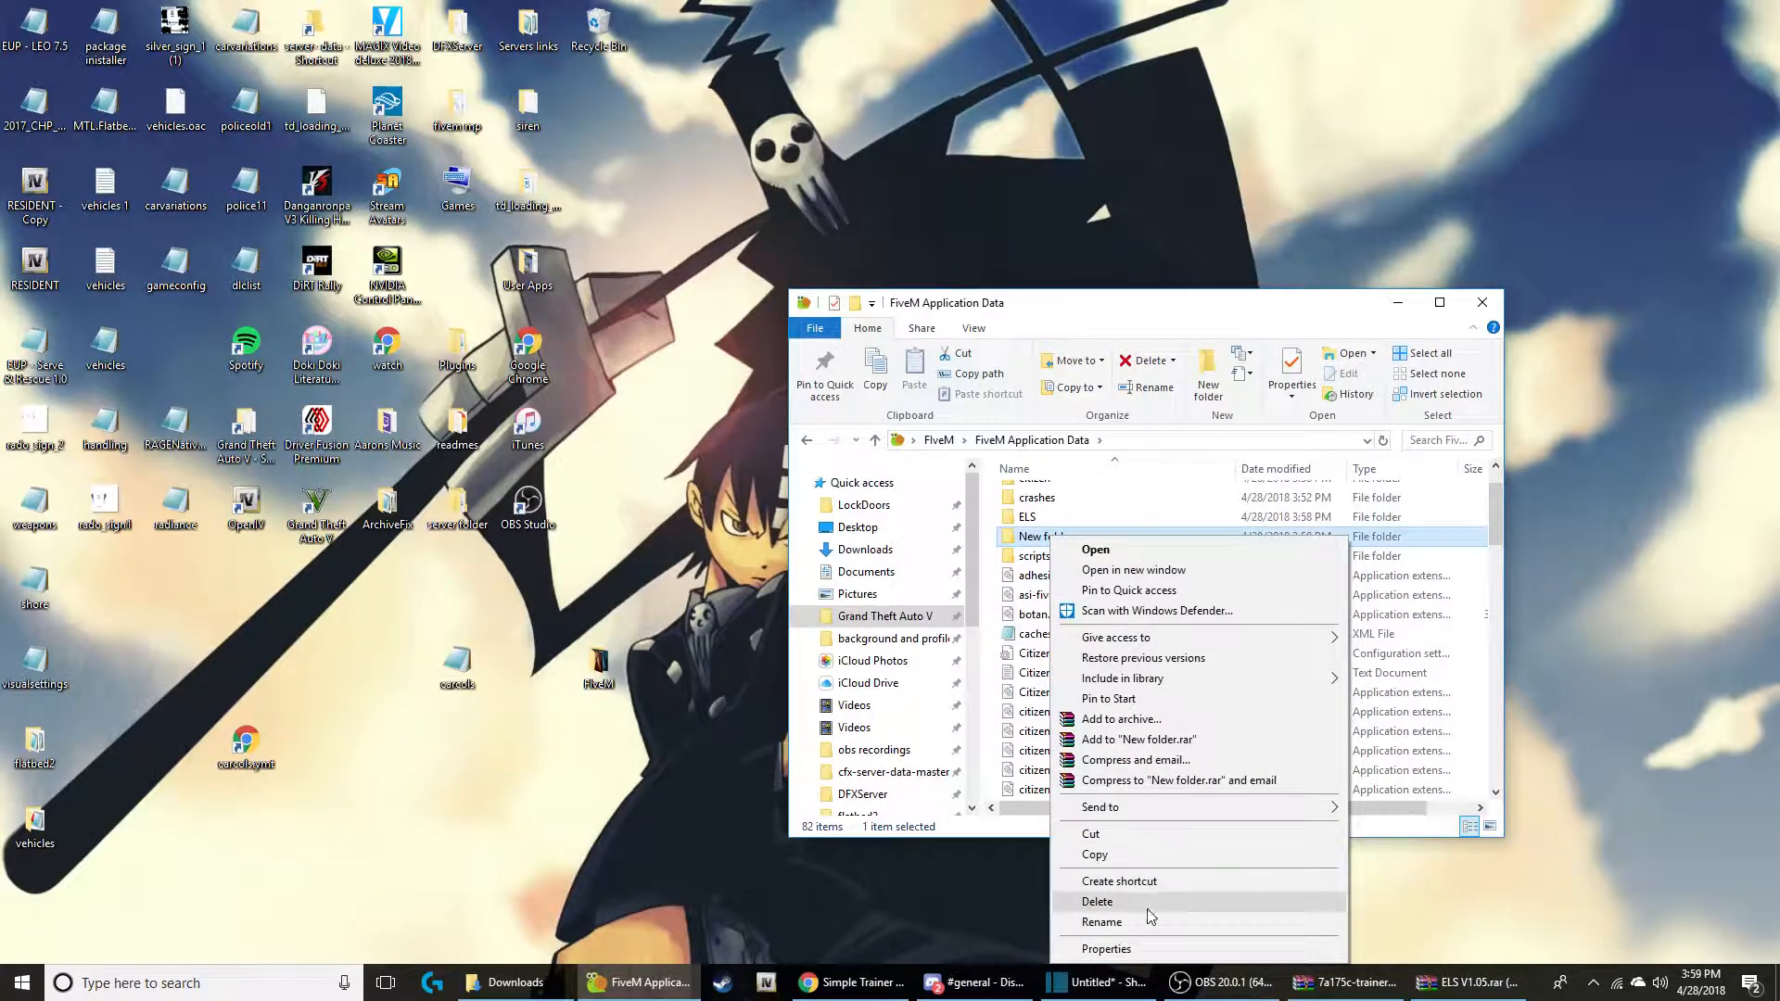
left_click(1107, 919)
key("BackSpace")
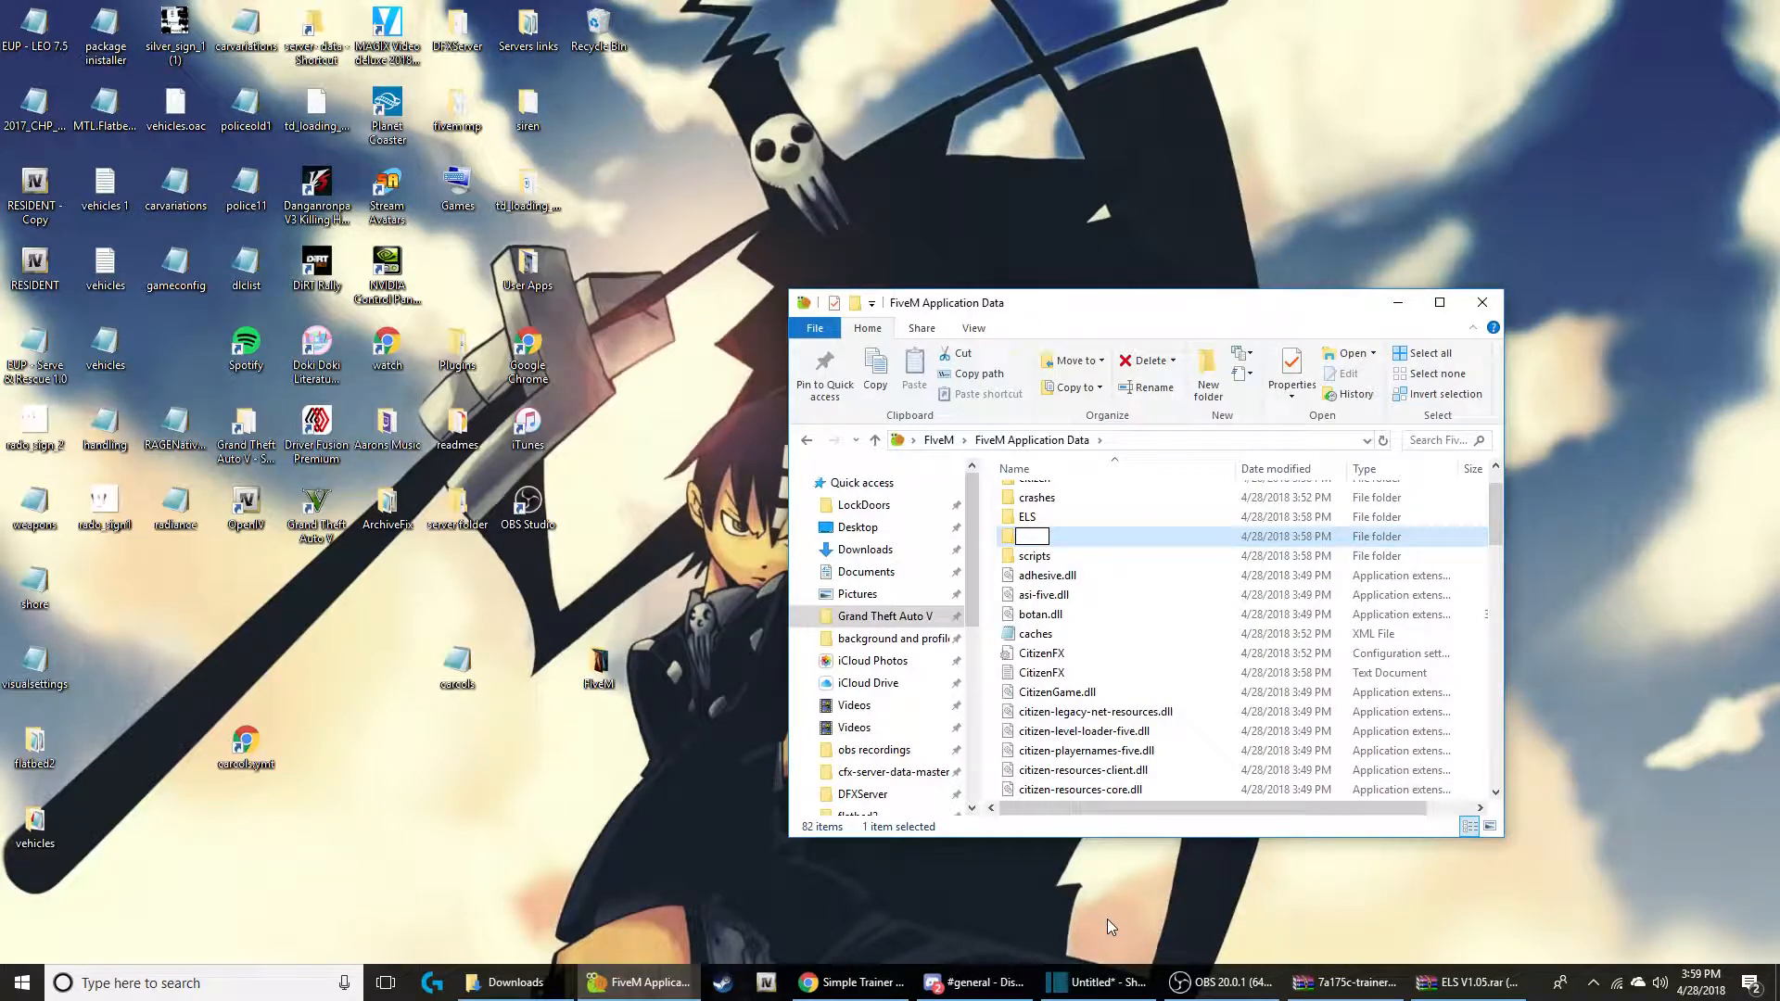
type("plugins")
key("Return")
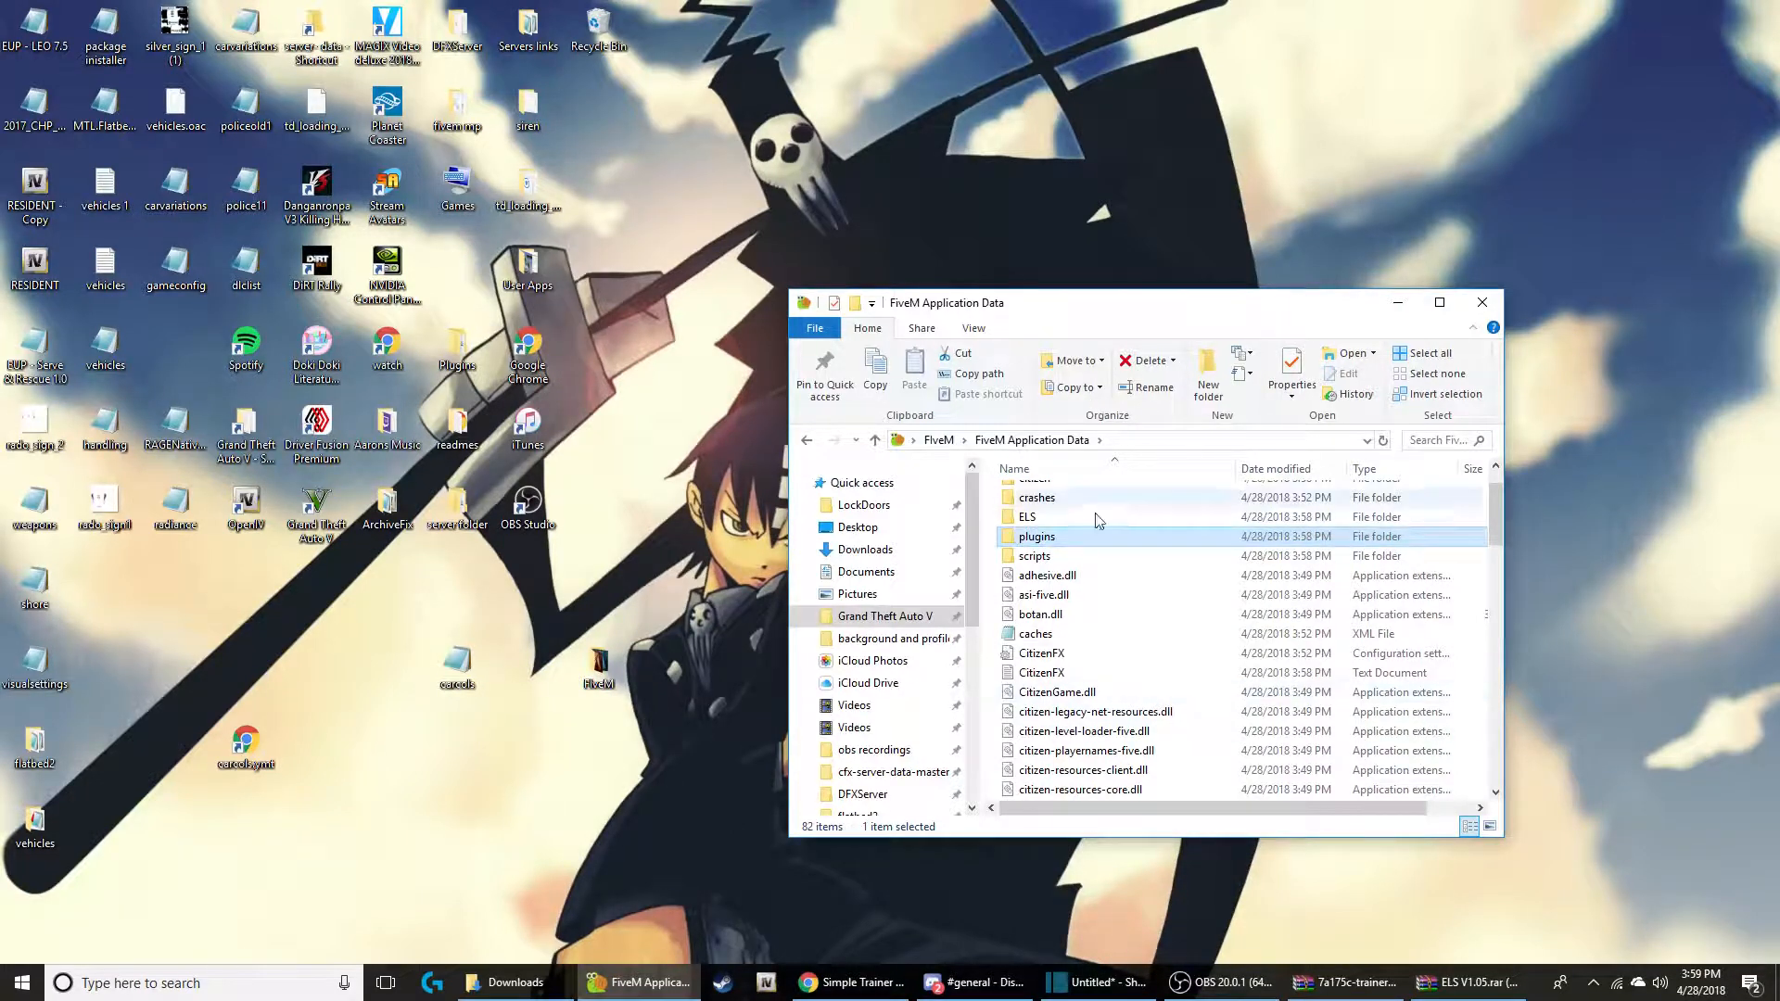
left_click(987, 560)
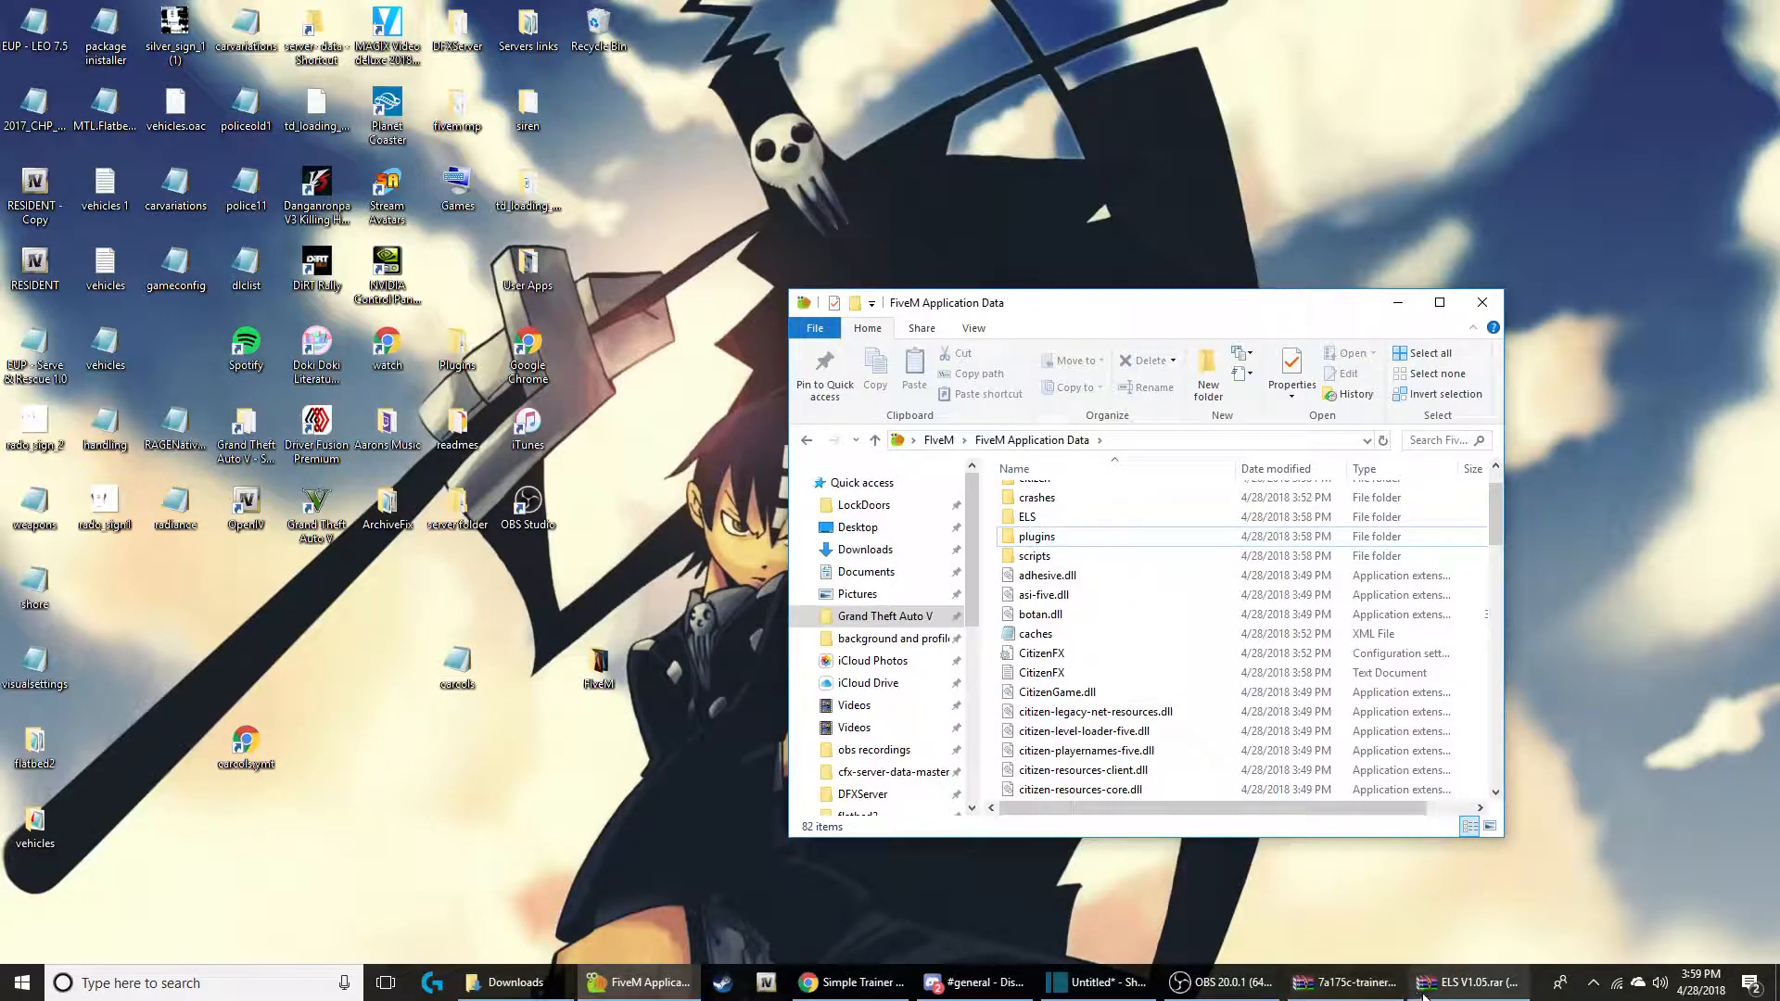
Step: Switch to the ELS V1.05.rar archive and open its INSTALLATION FILES\Grand Theft Auto V folder
mouse_move(1425, 995)
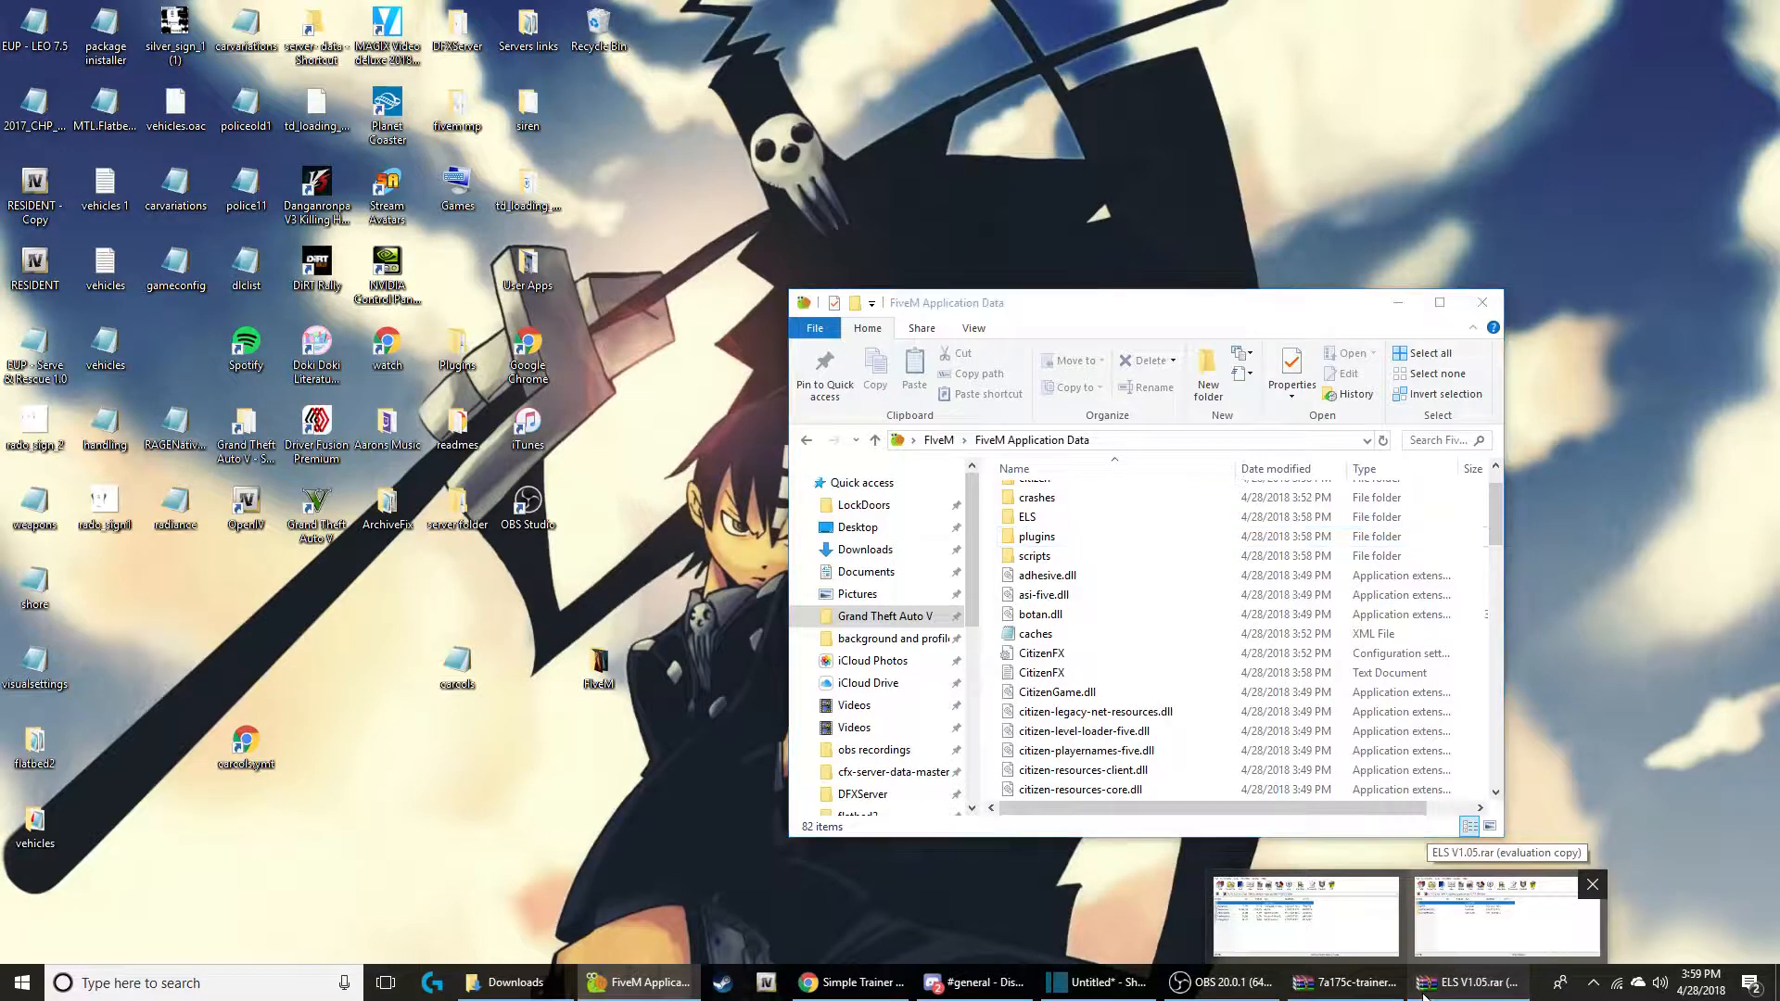
left_click(1506, 918)
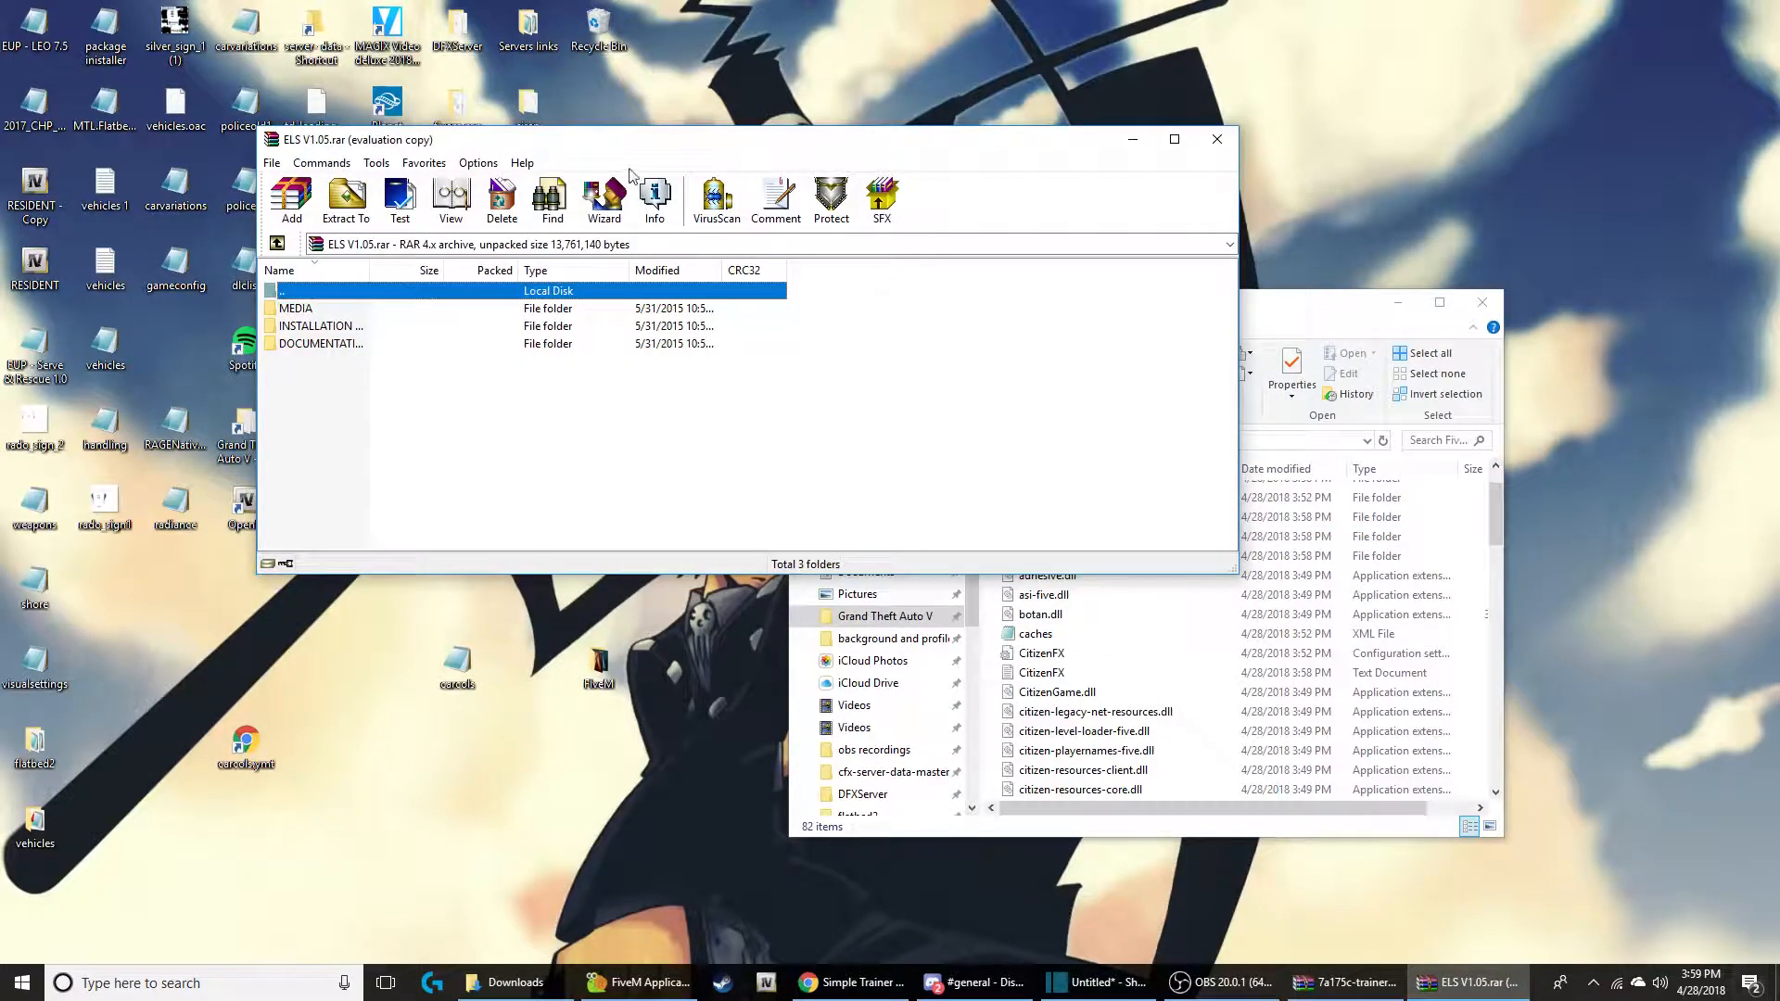
left_click(328, 329)
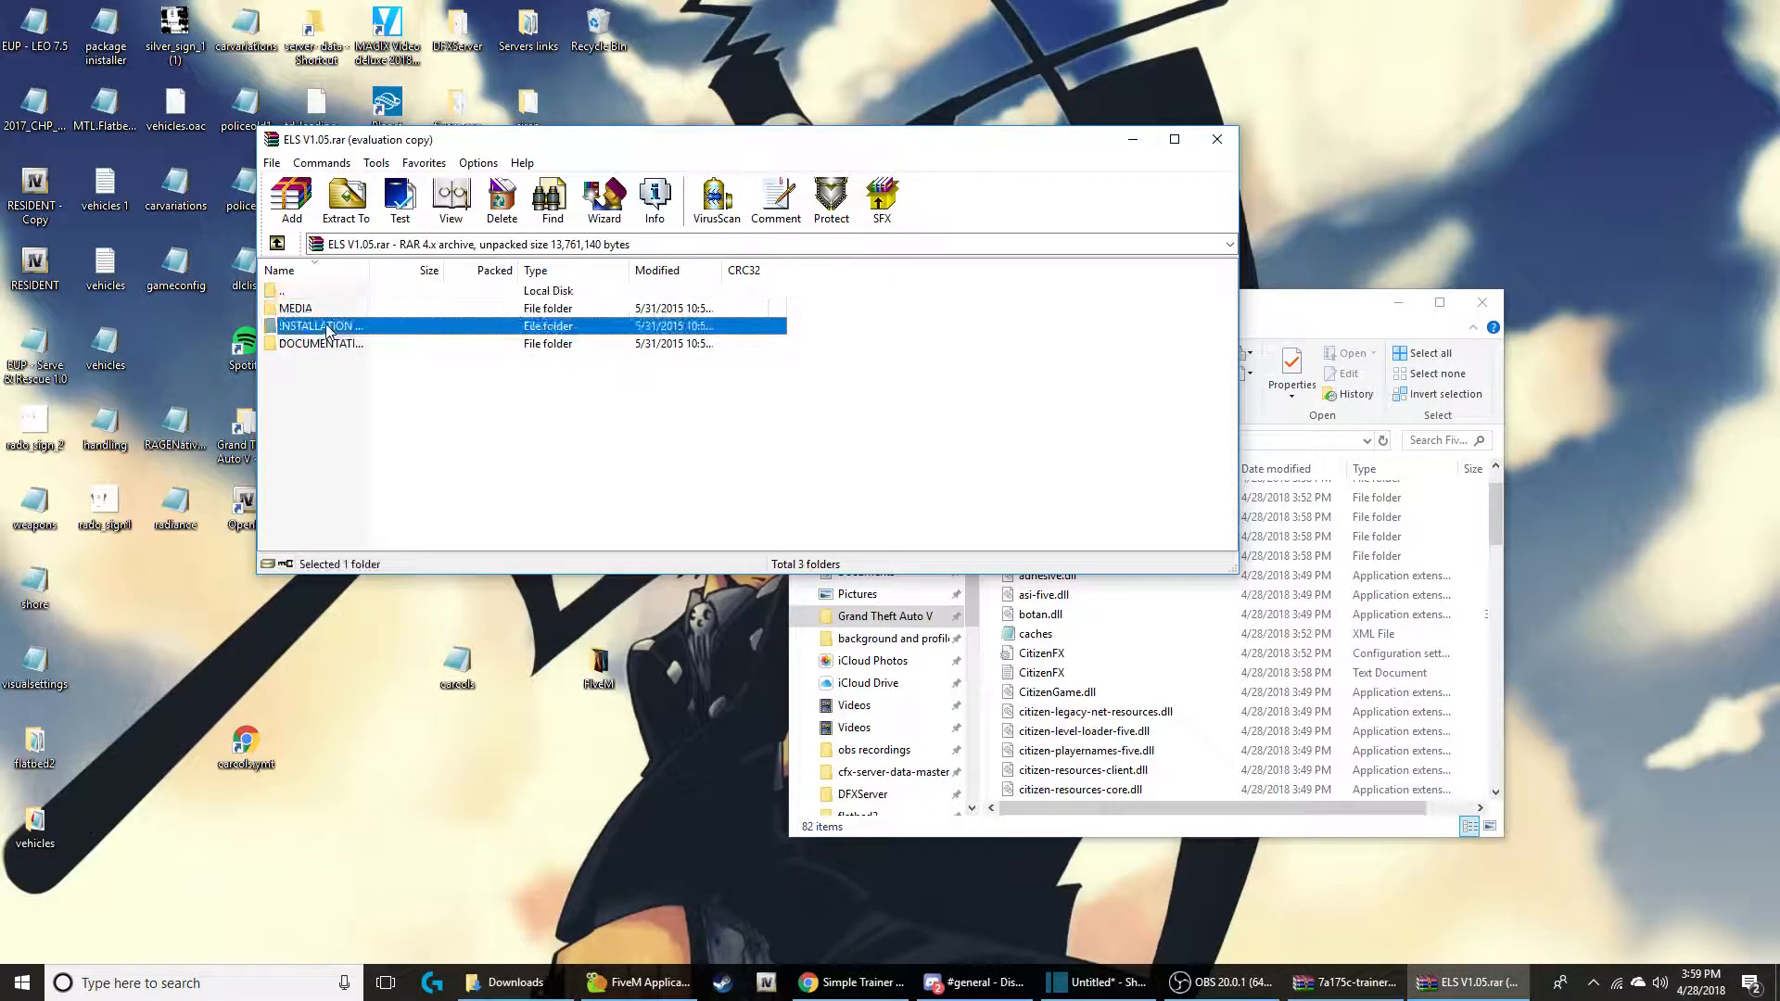
double_click(328, 329)
double_click(316, 310)
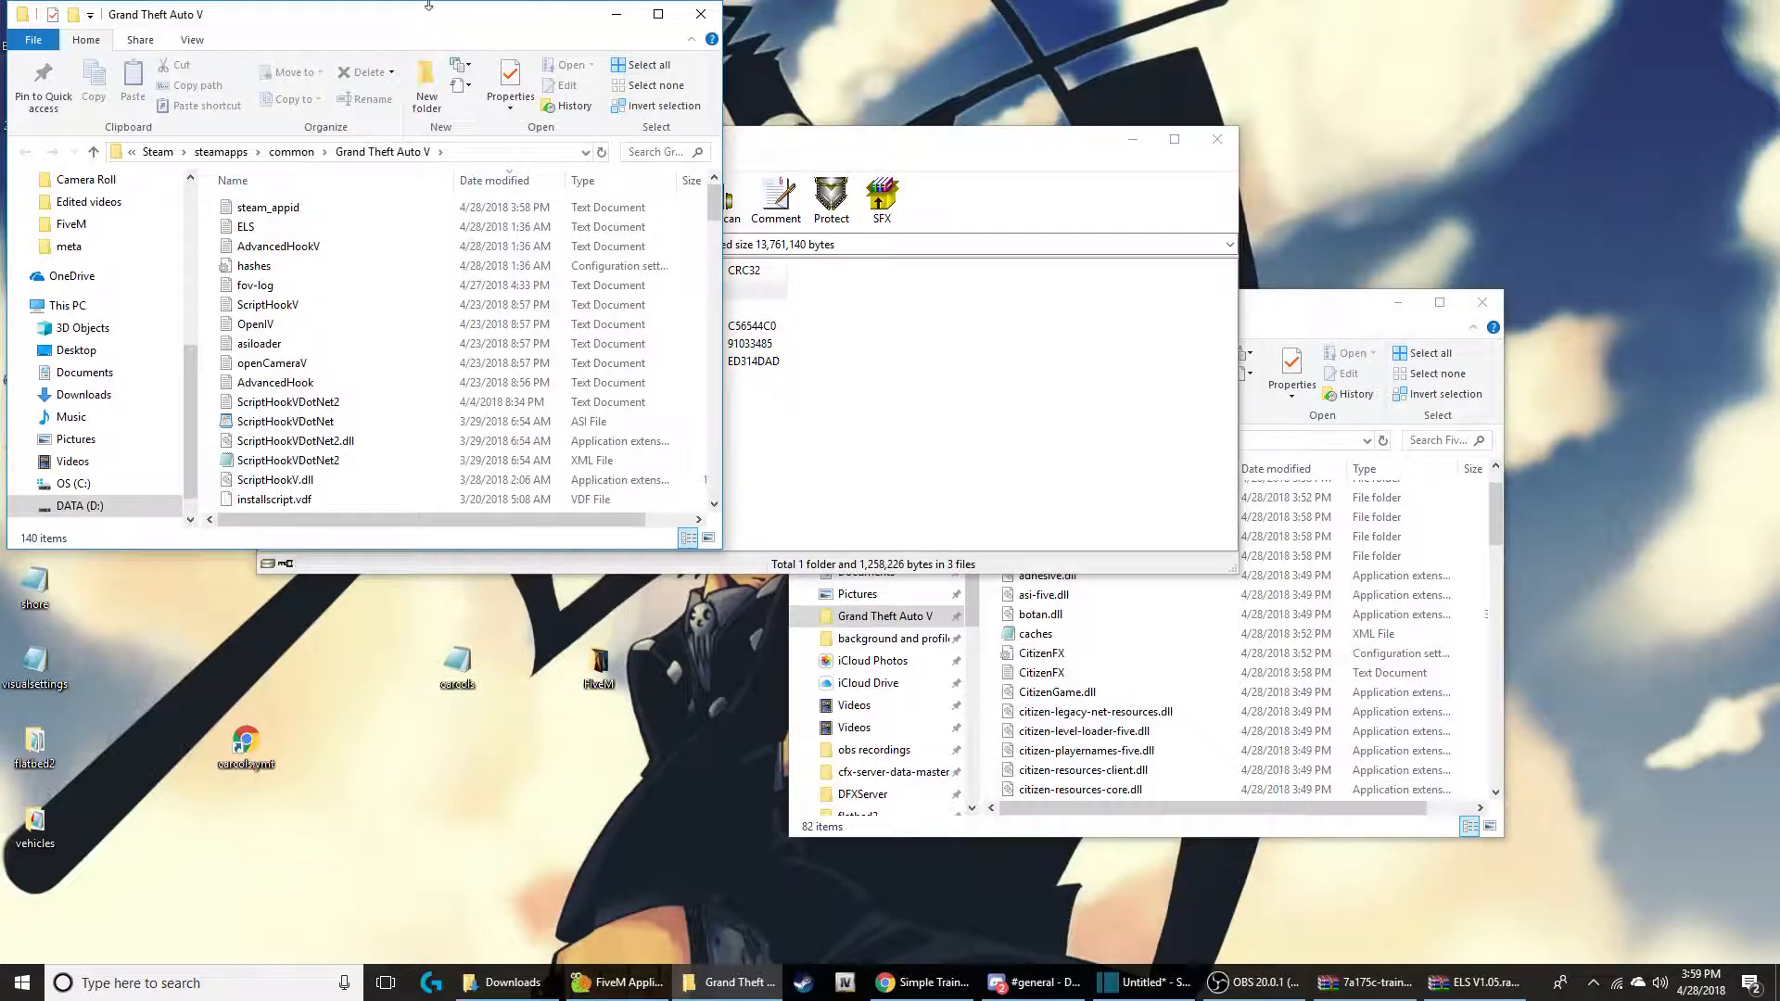
Step: Extract the ELS folder, ELS.ini, ELS.asi and AdvancedHookV.dll into the Grand Theft Auto V game folder and check them there
left_click_drag(453, 24, 821, 123)
left_click(984, 113)
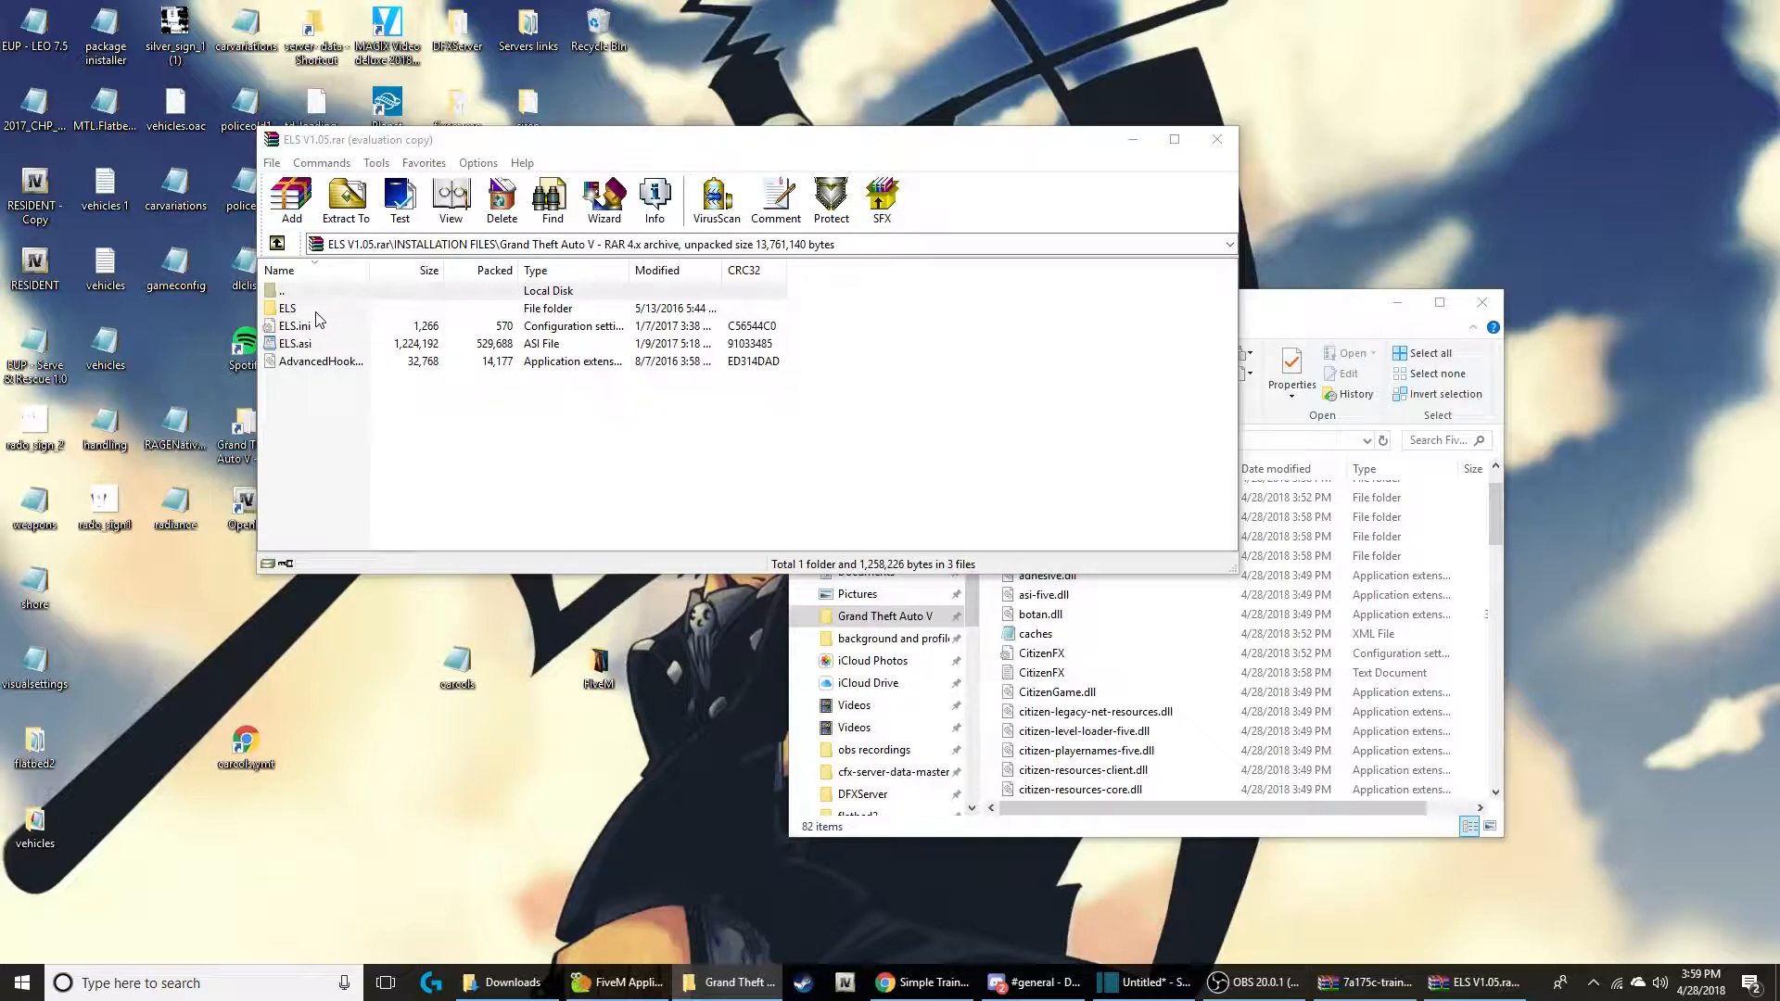
left_click(857, 319)
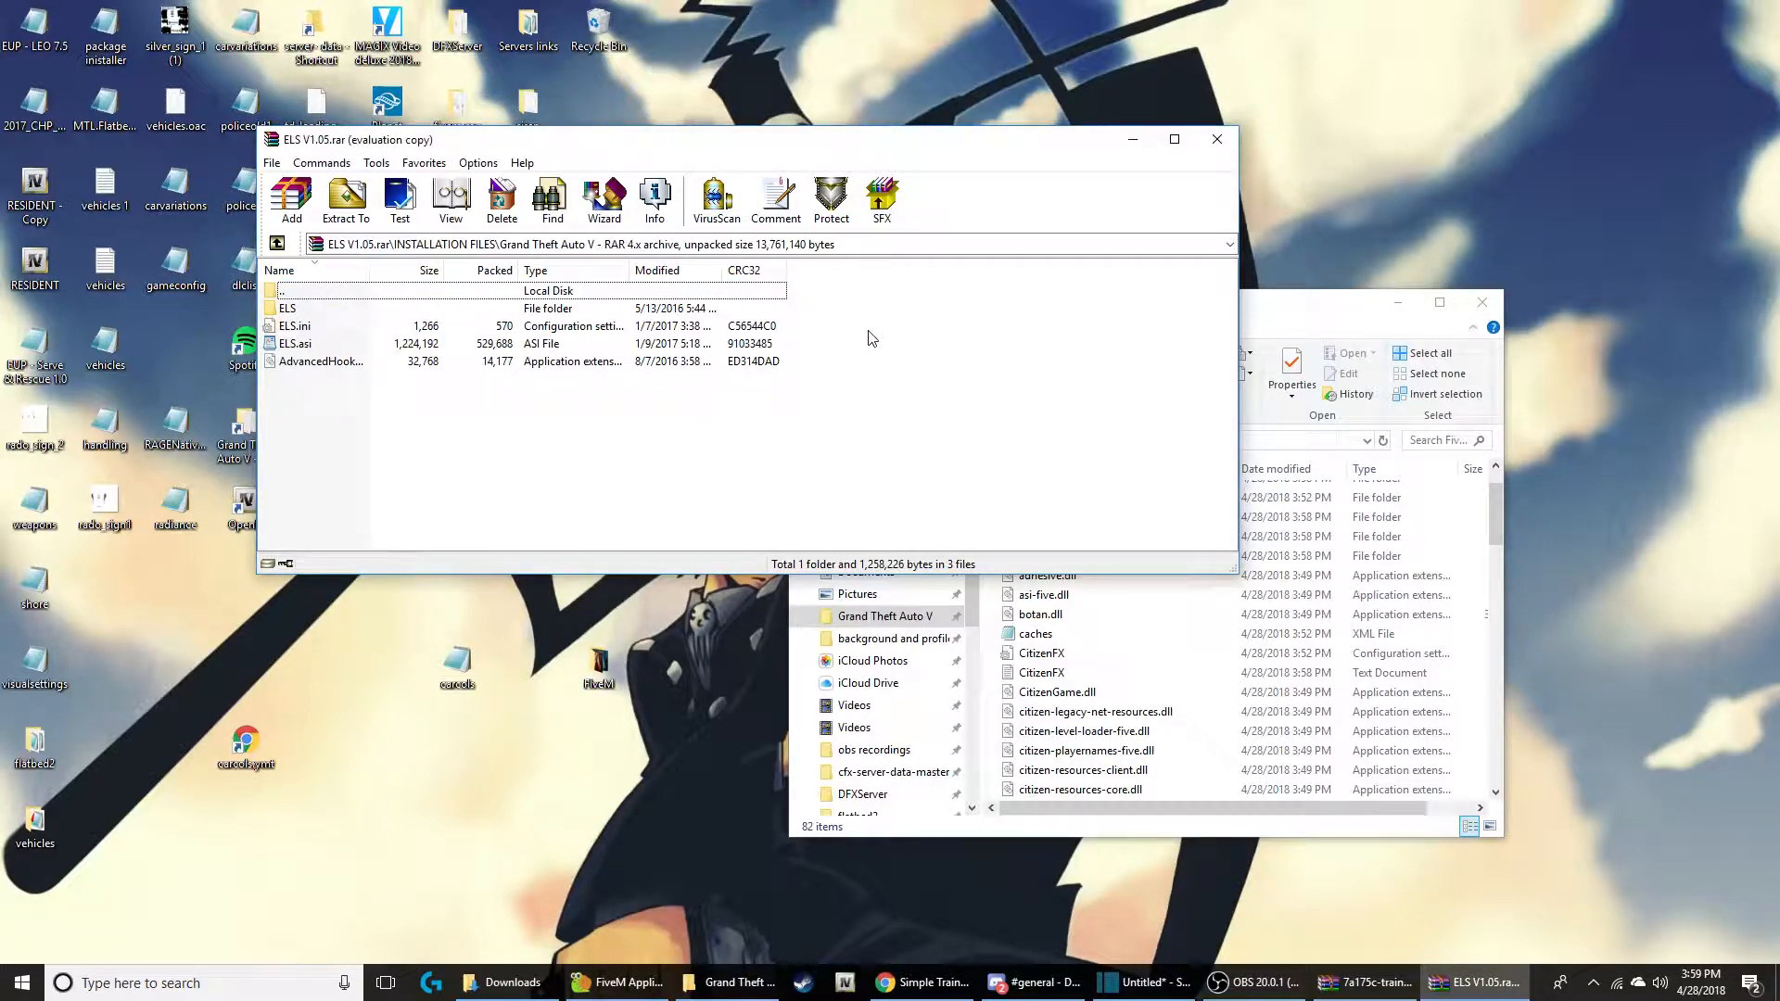
left_click_drag(821, 356, 660, 317)
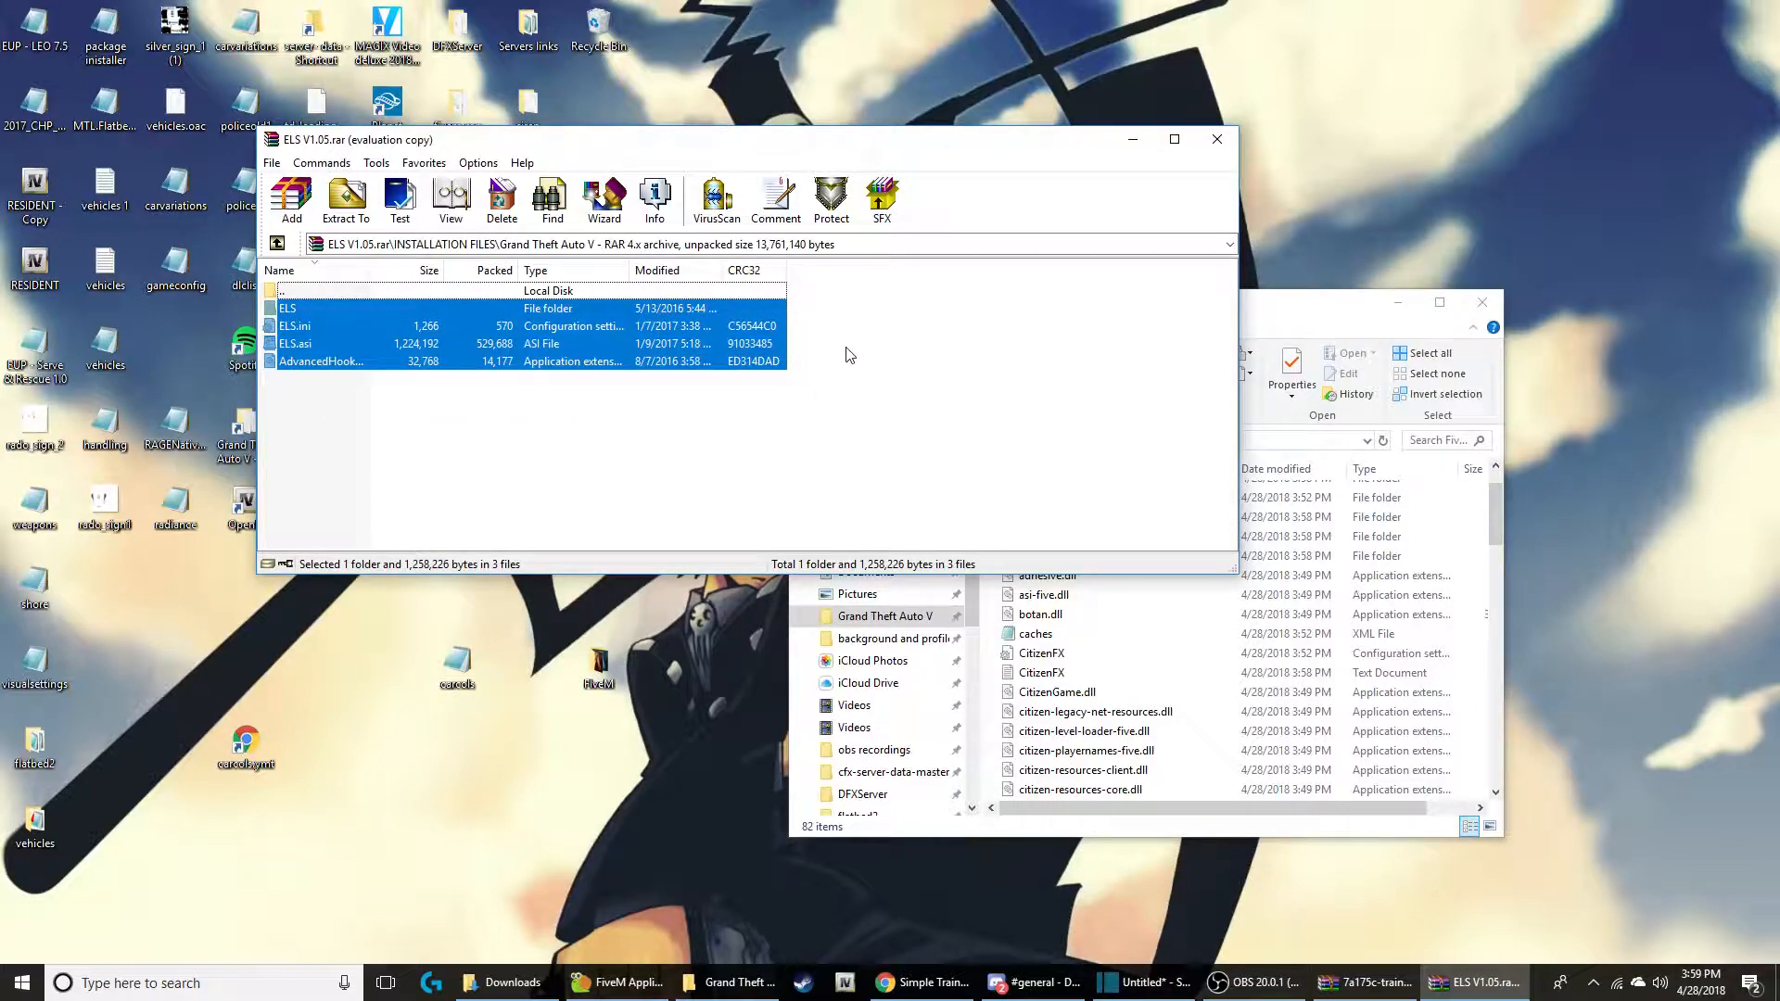
left_click(850, 356)
left_click_drag(808, 370, 1779, 399)
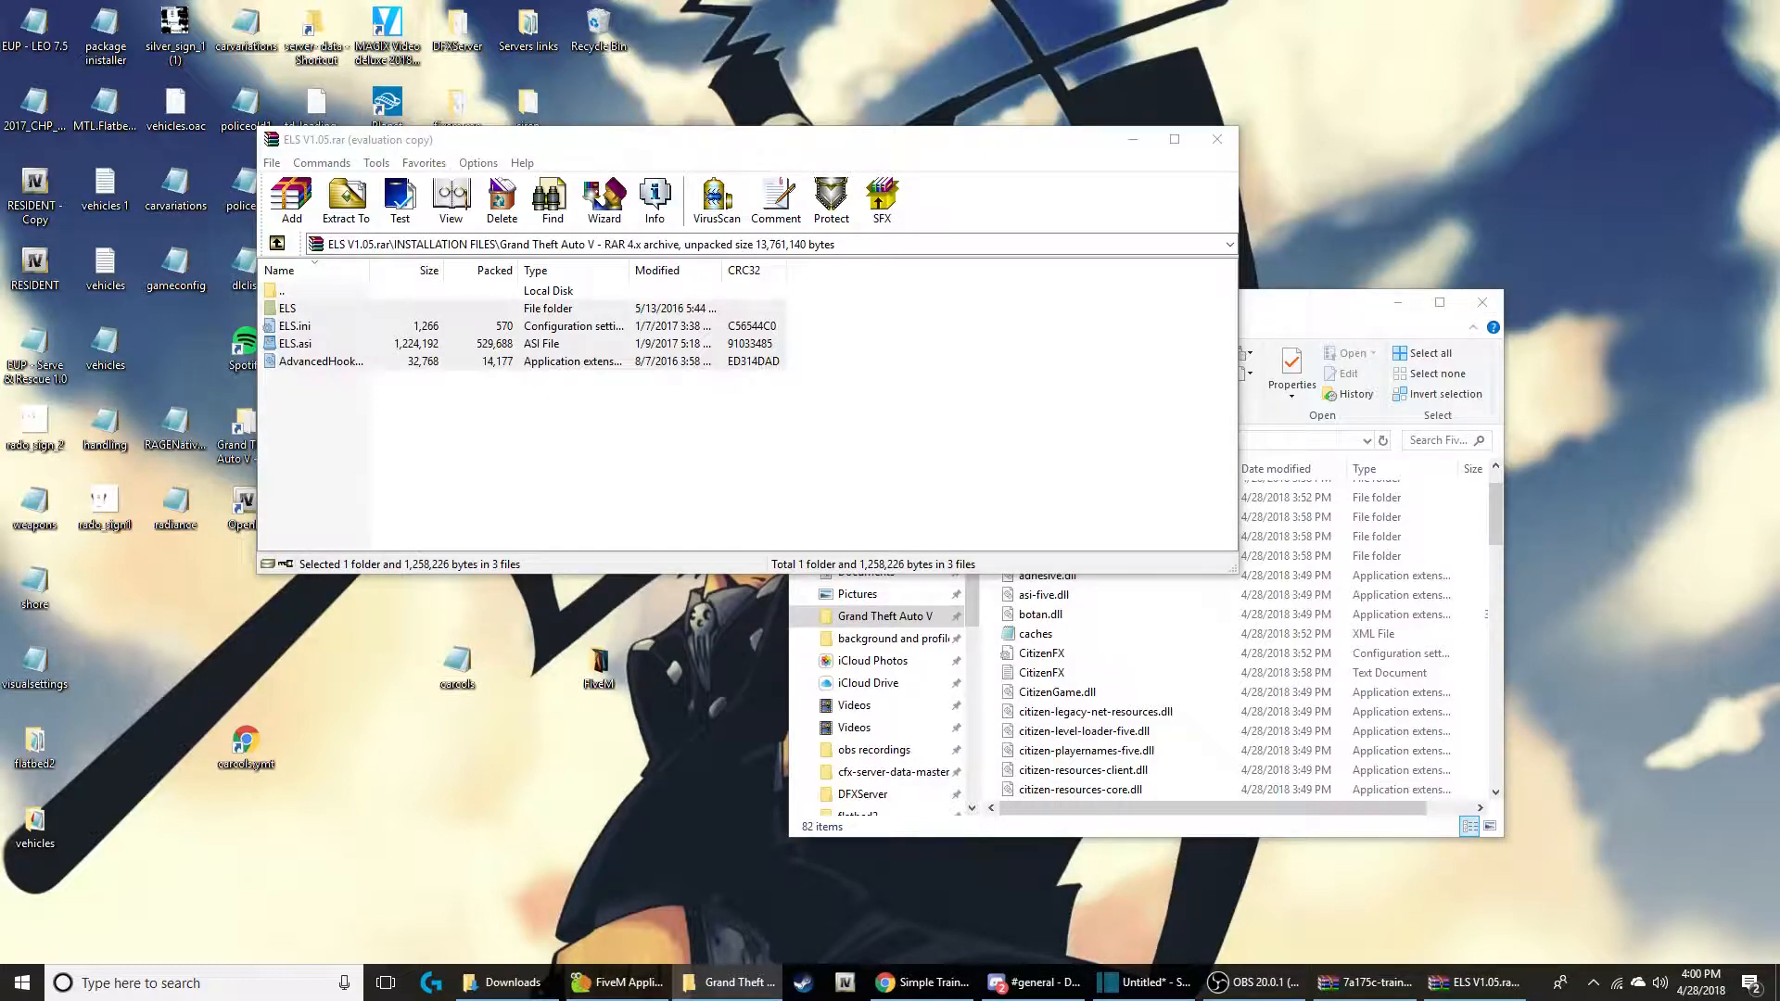
left_click_drag(1038, 230, 1139, 255)
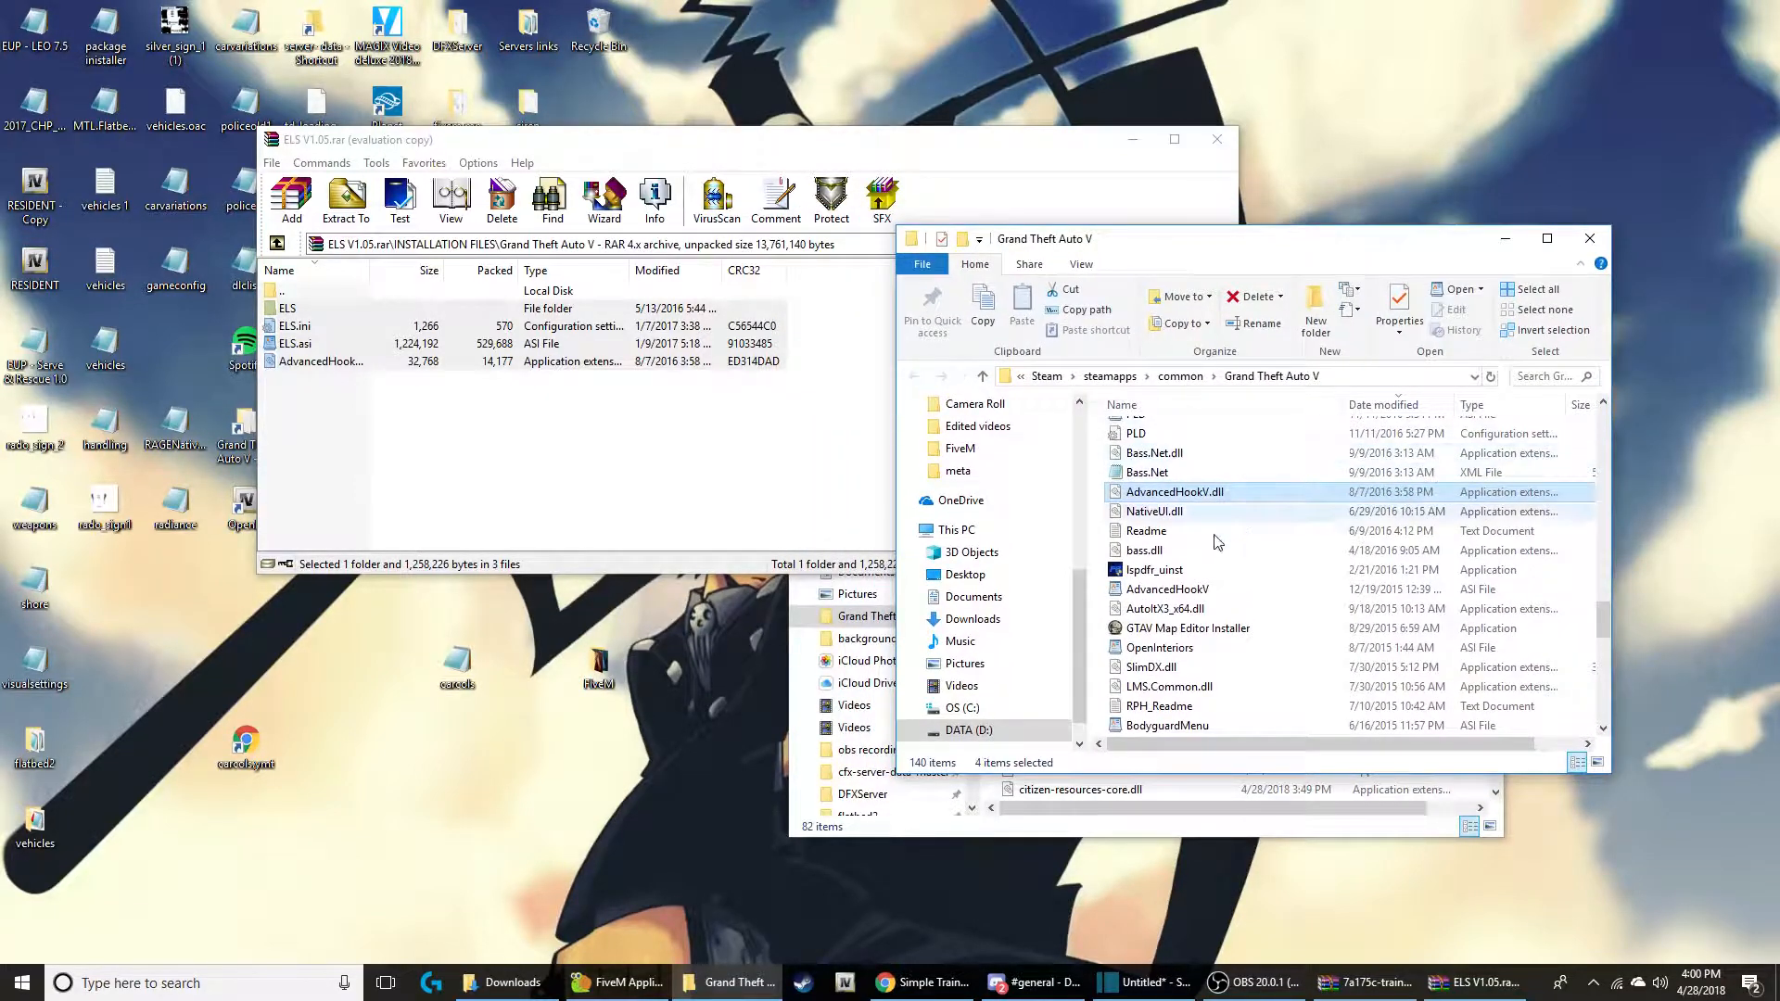
scroll(1183, 556, "up", 3)
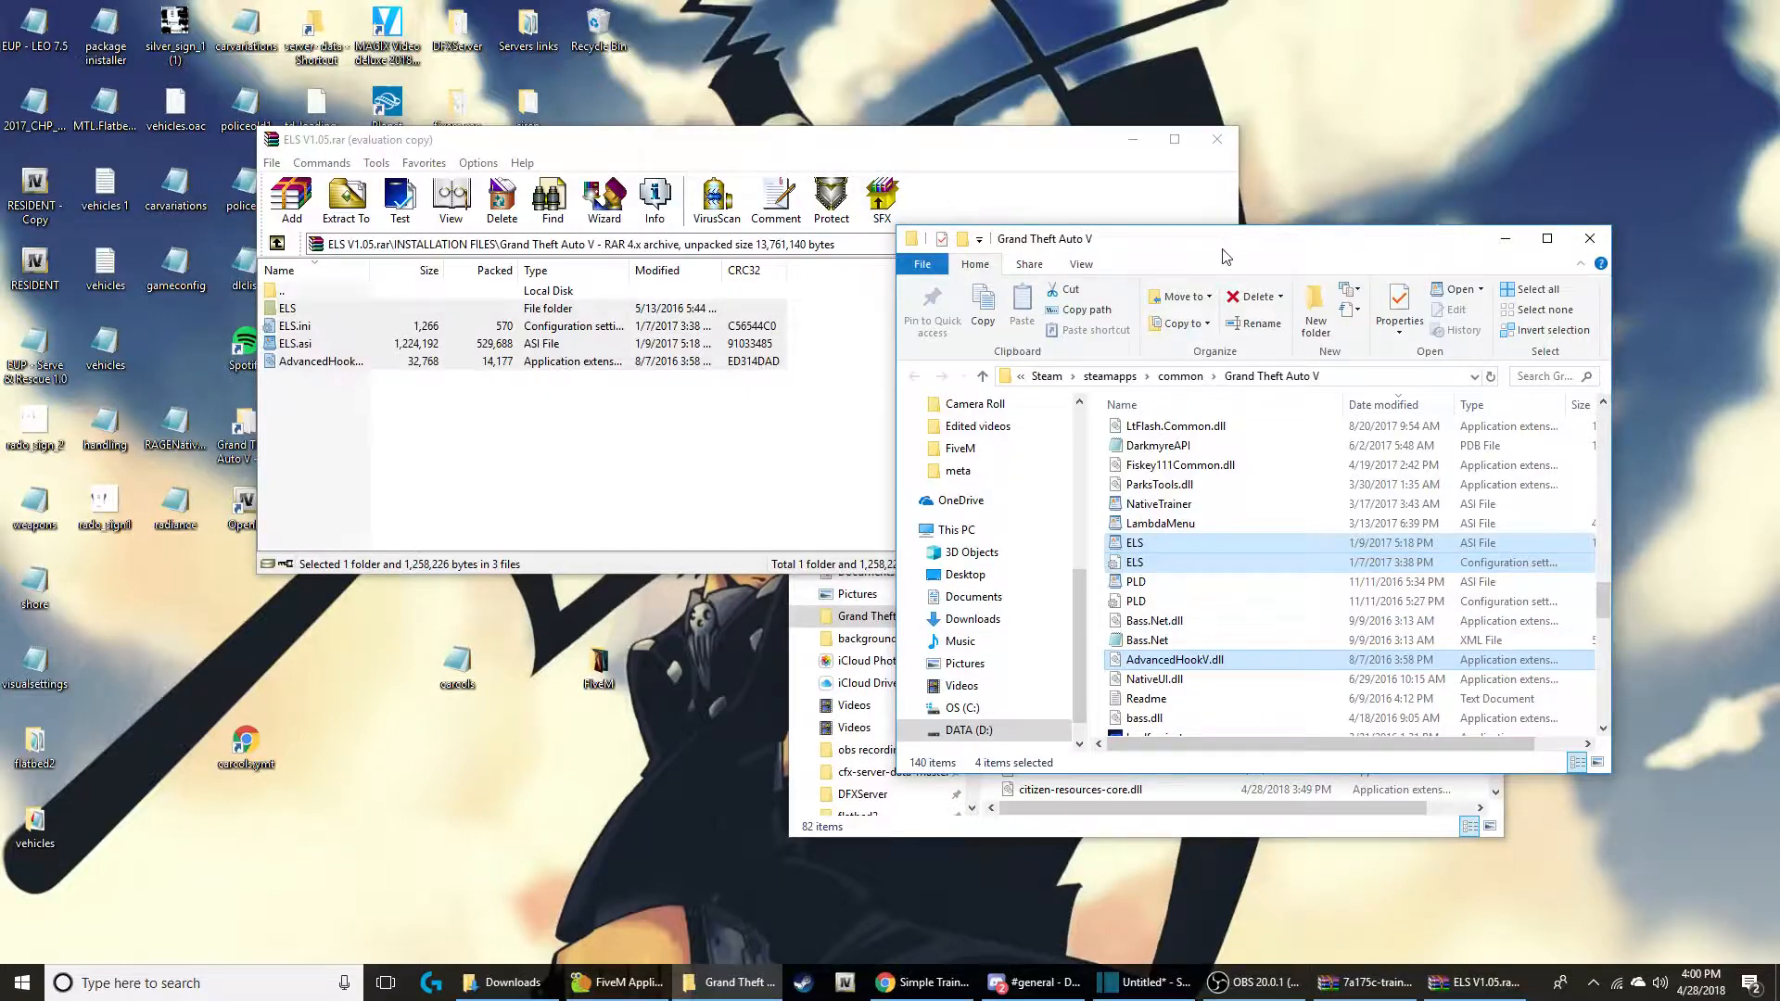
left_click_drag(1223, 251, 1779, 223)
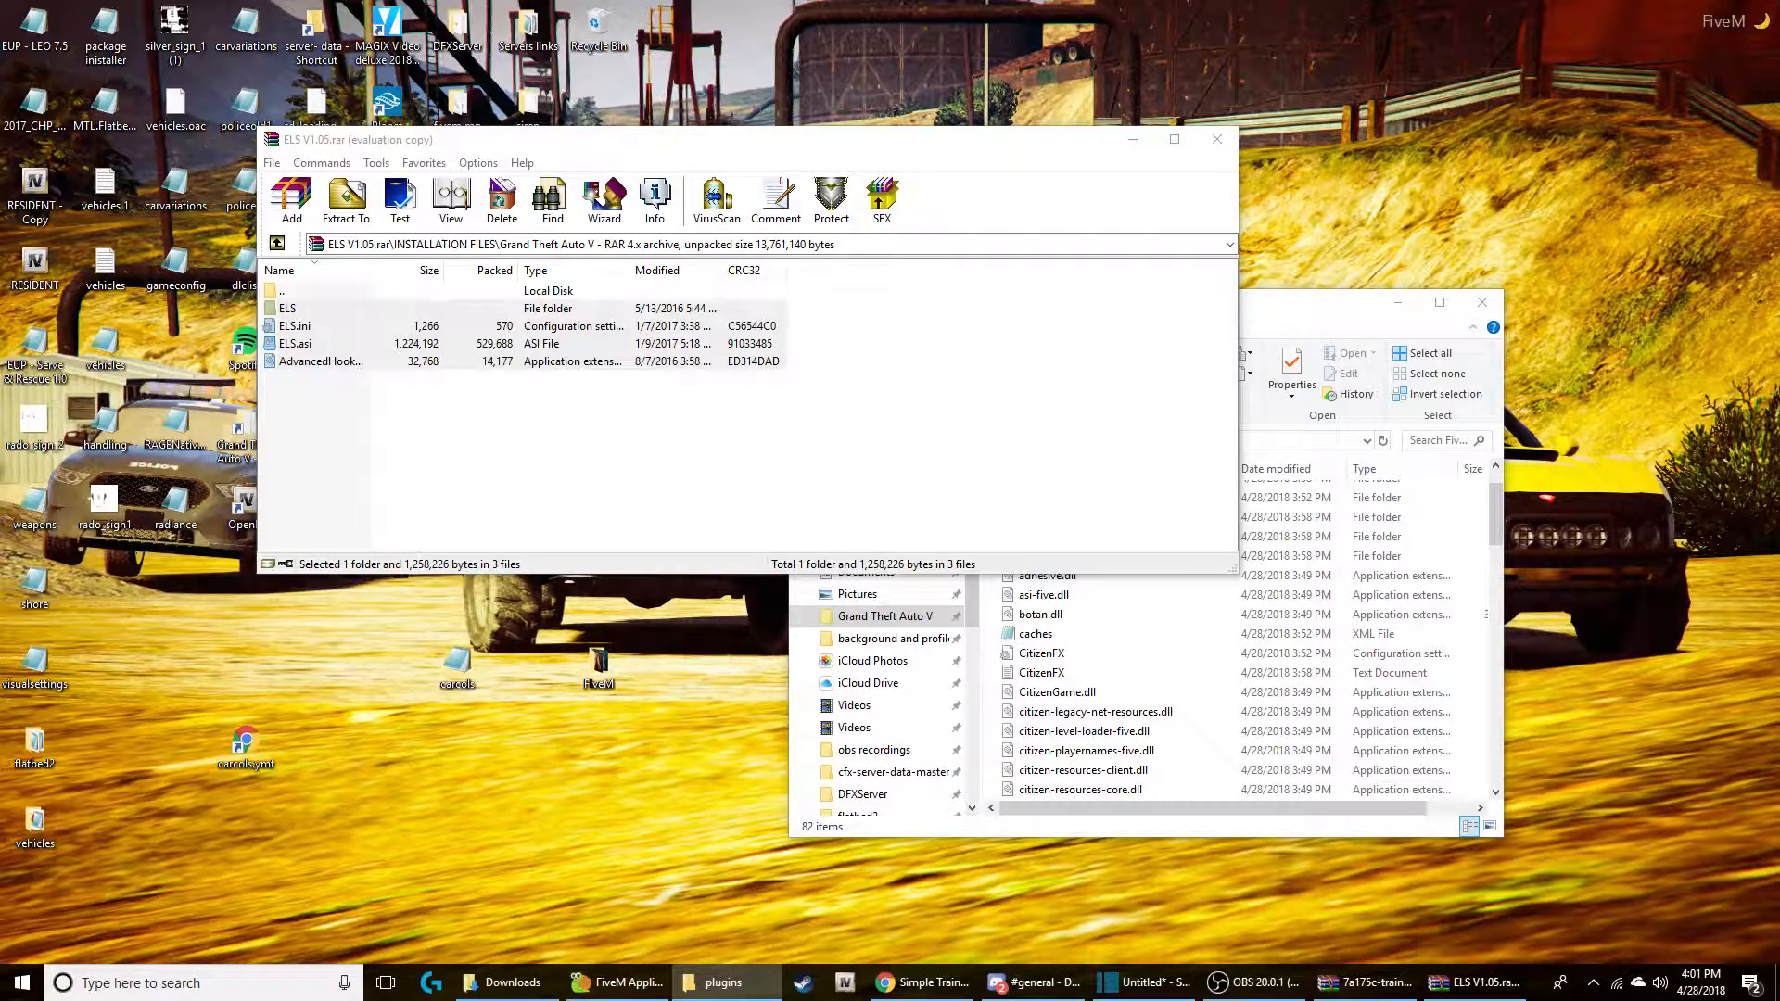
Step: Open the plugins folder in FiveM Application Data and create a folder named ELS inside it
left_click(1163, 675)
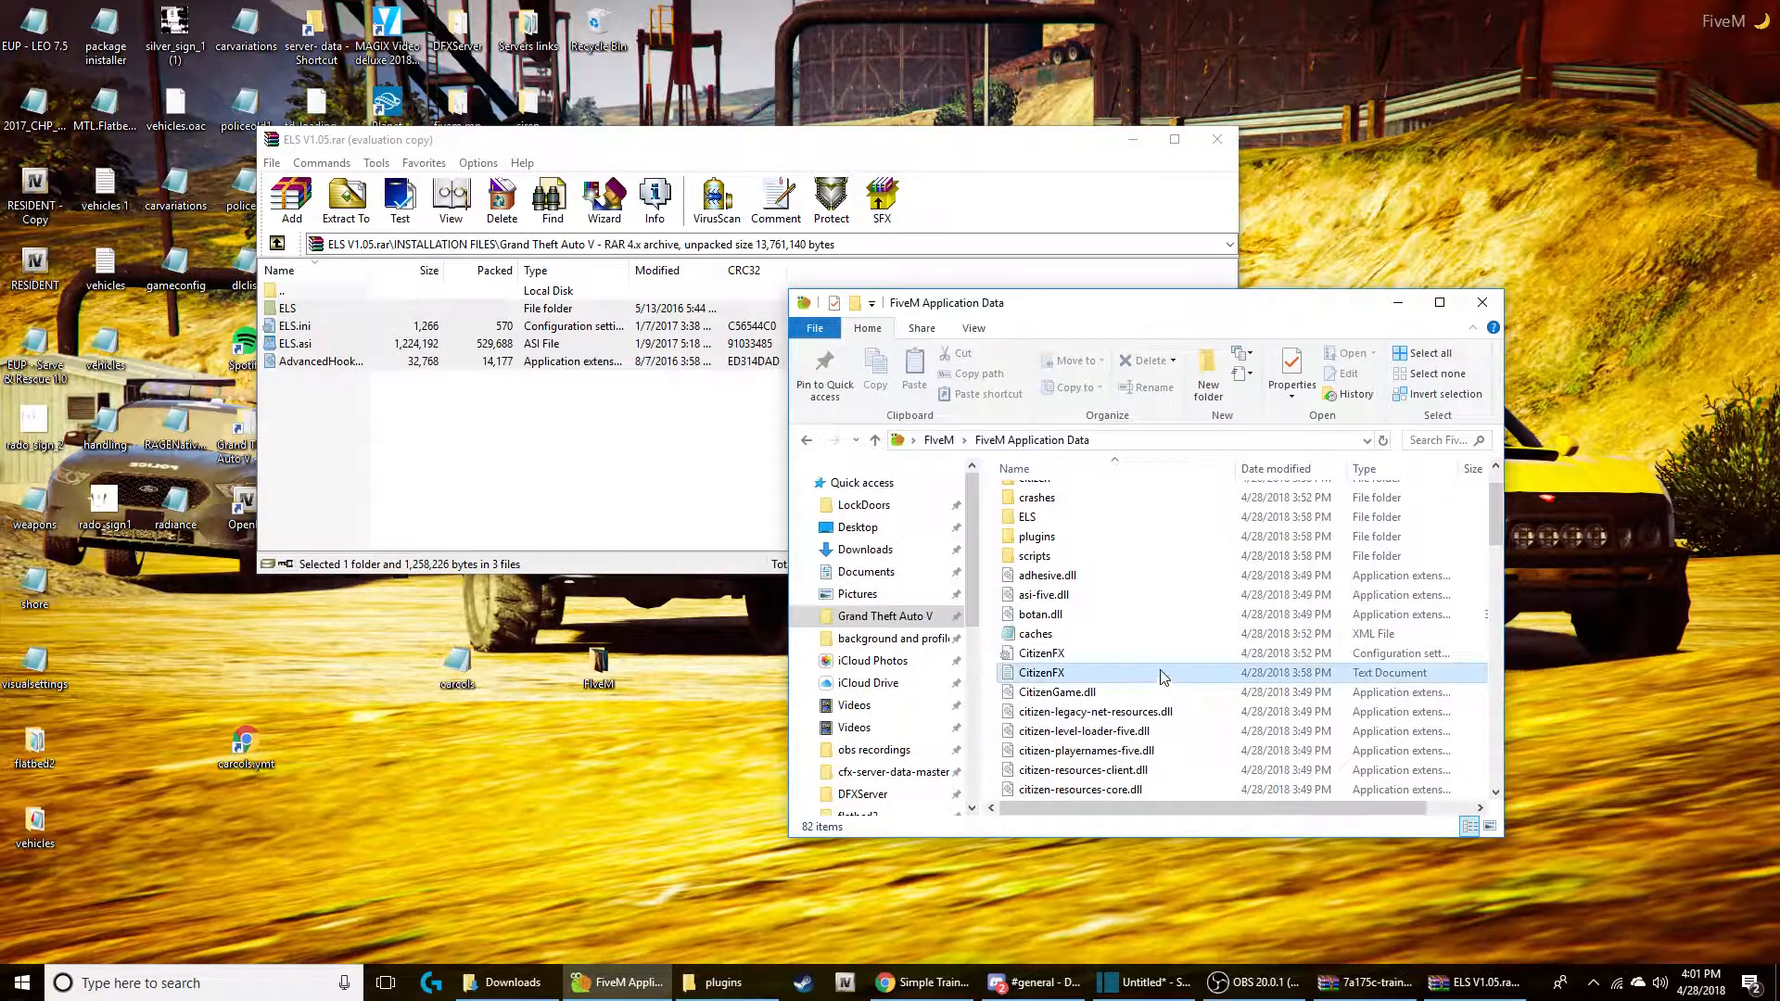
double_click(1066, 538)
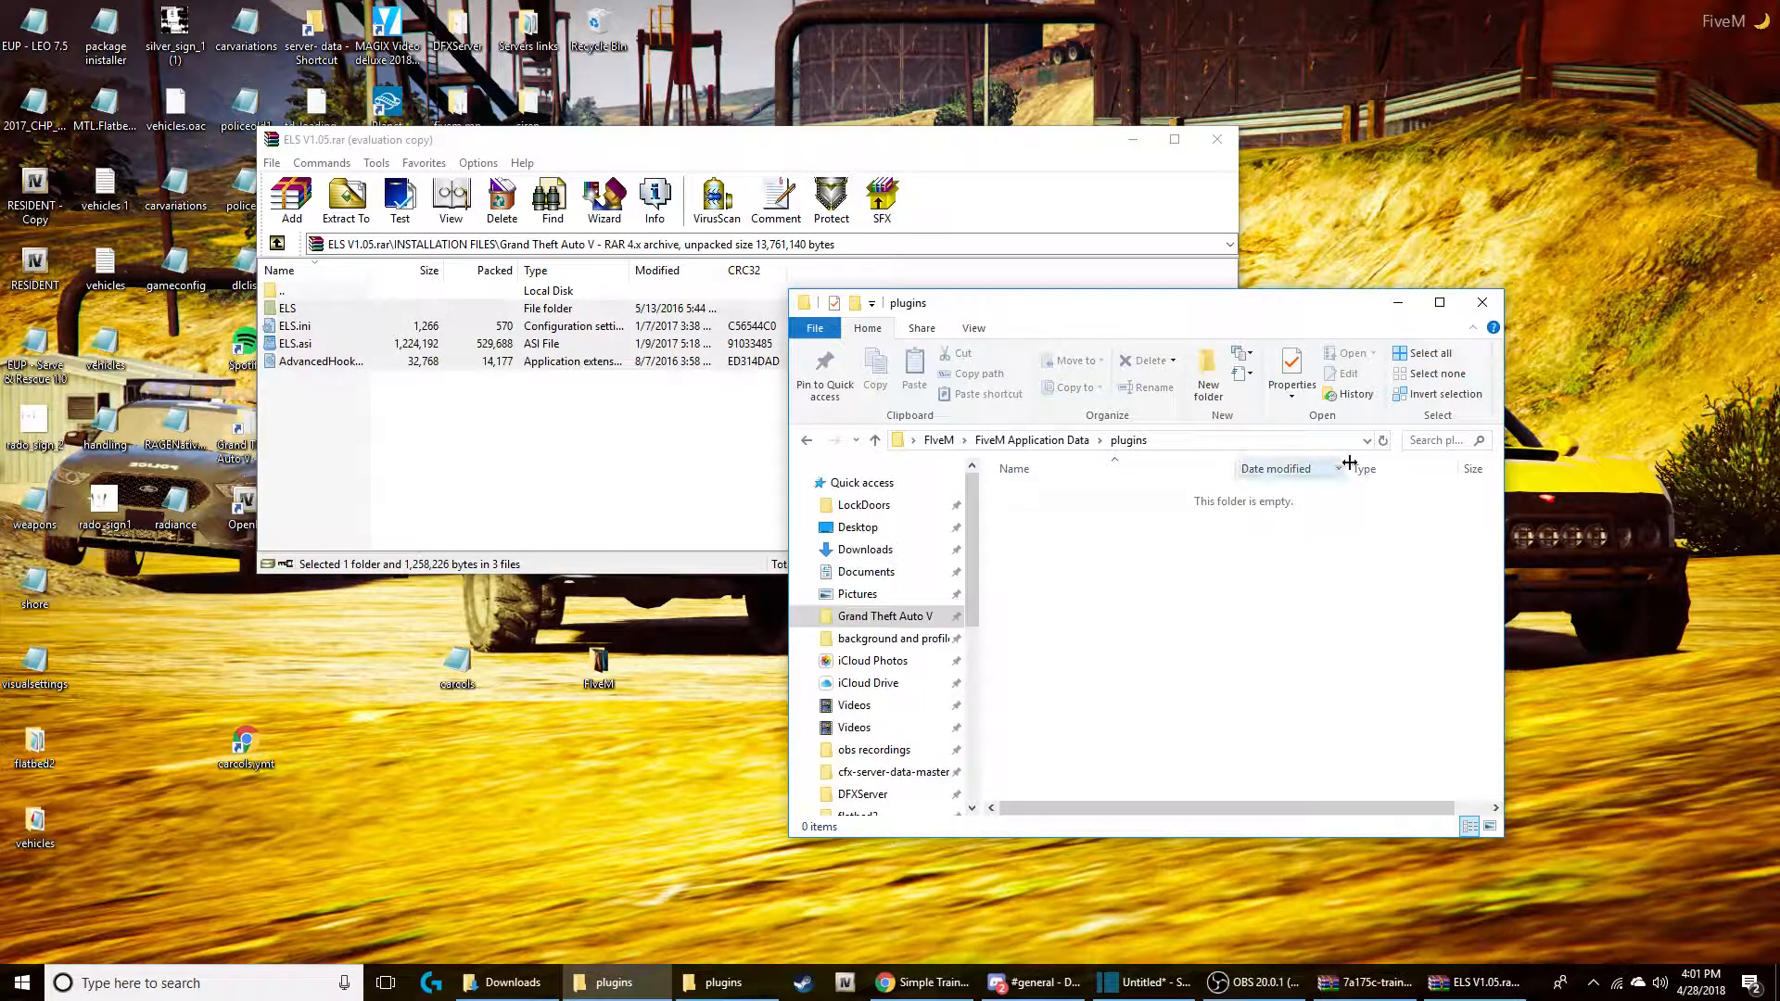
right_click(1309, 563)
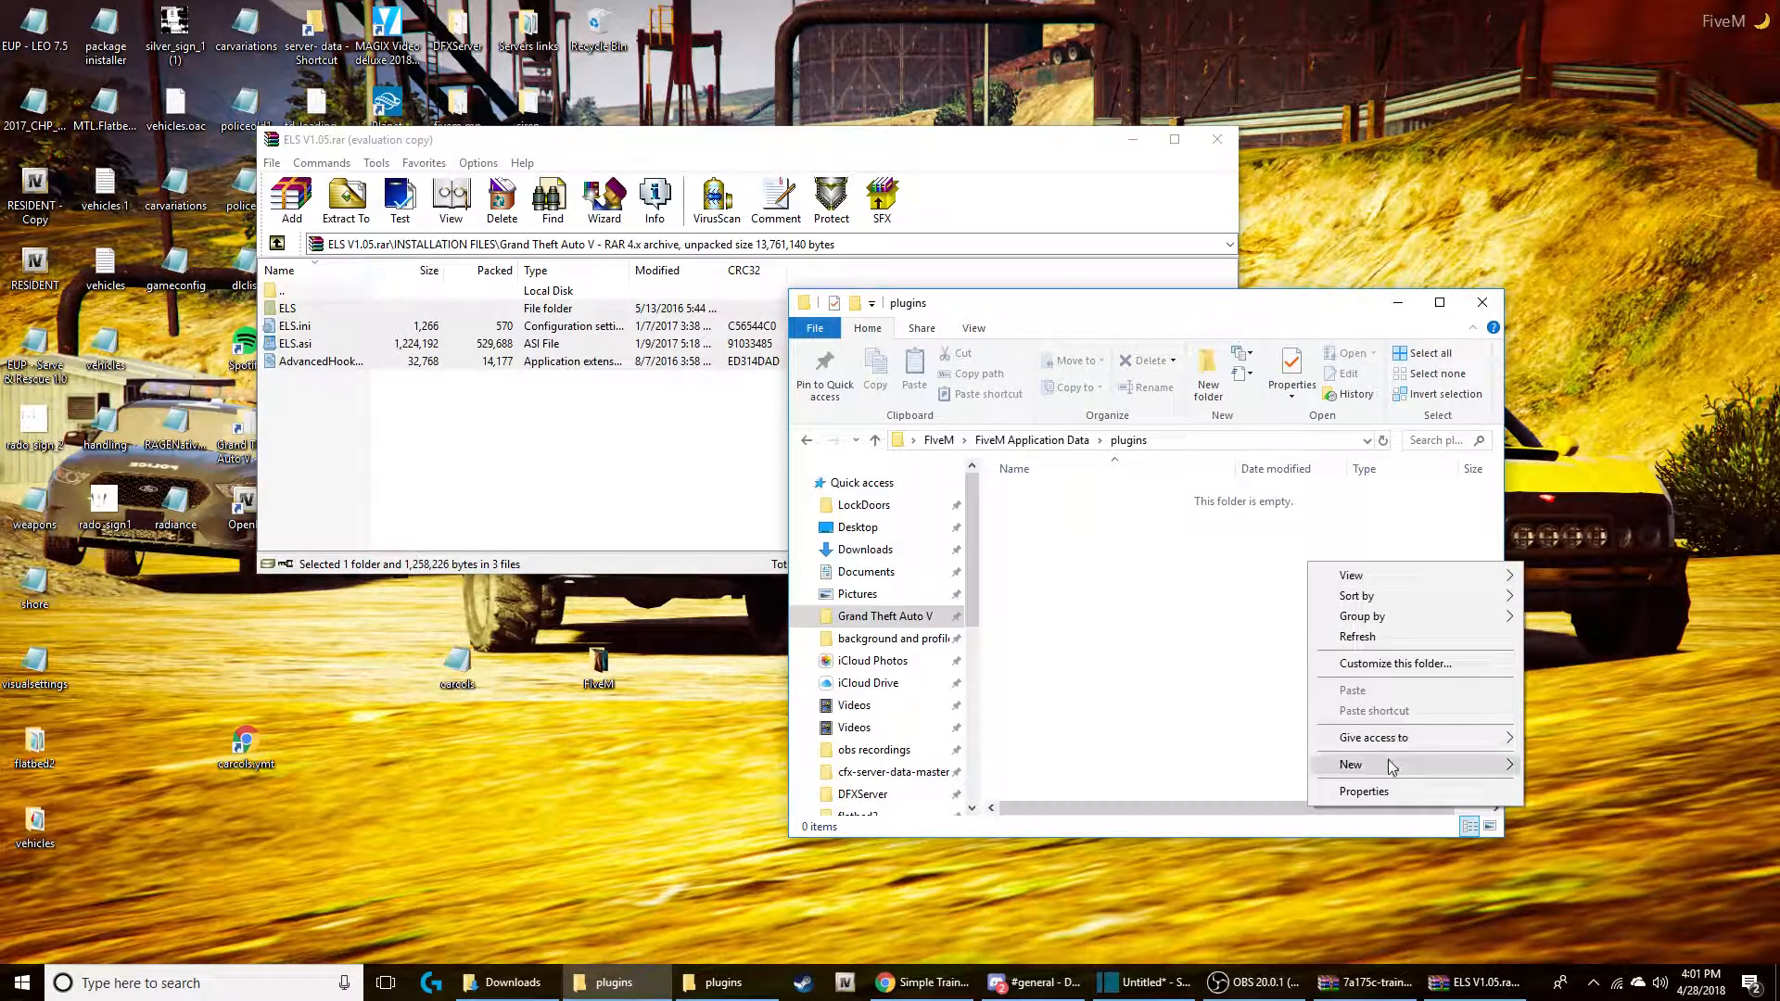
mouse_move(1395, 764)
left_click(1252, 767)
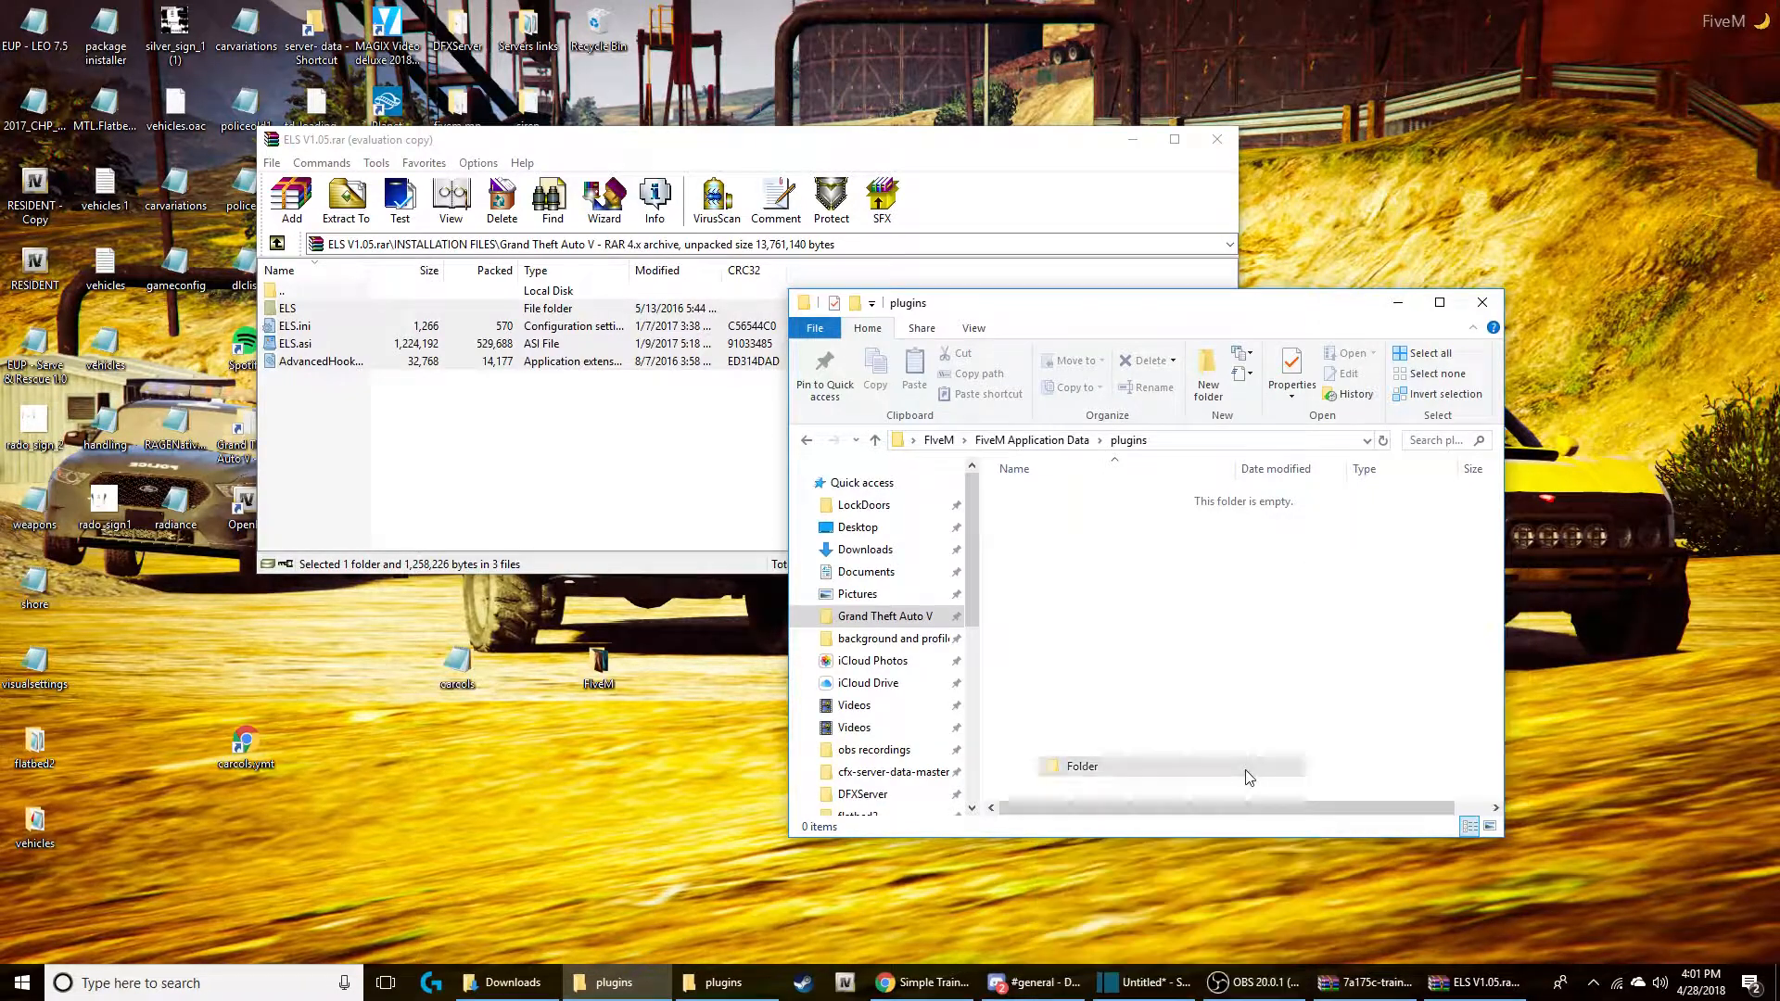
type("ELS")
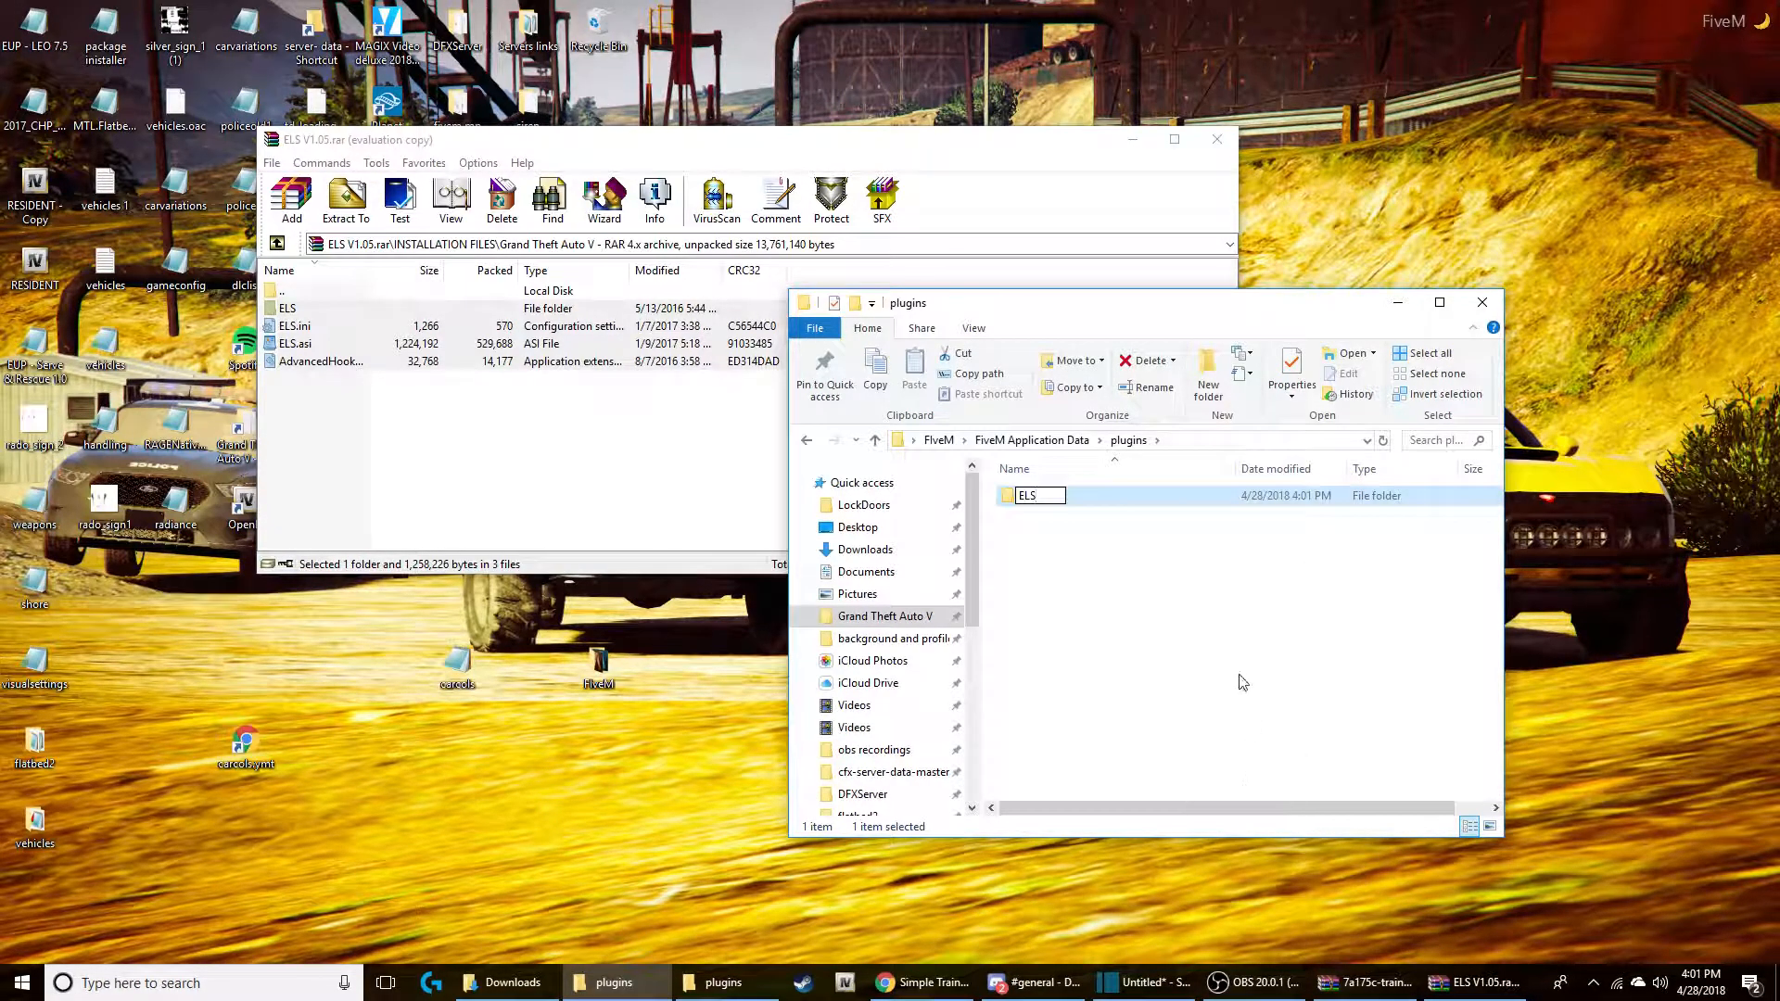
left_click(1194, 628)
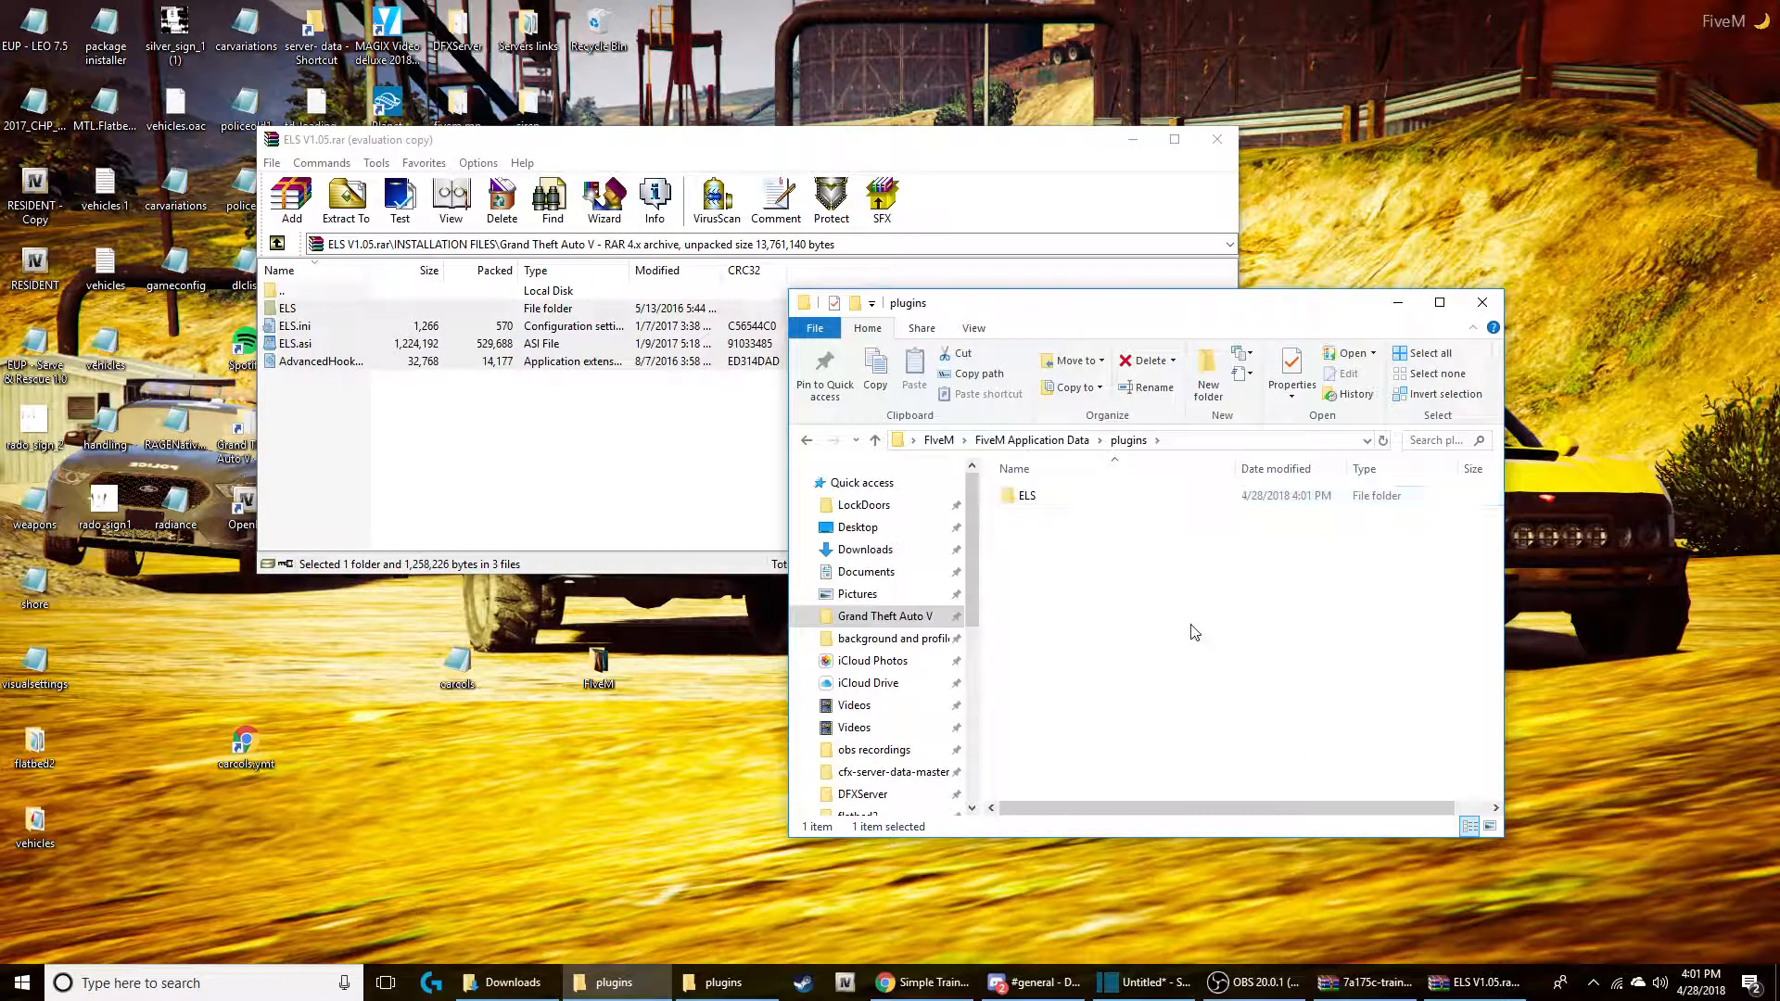
Step: Create a folder named scripts beside the ELS folder inside plugins
right_click(1192, 626)
mouse_move(1265, 845)
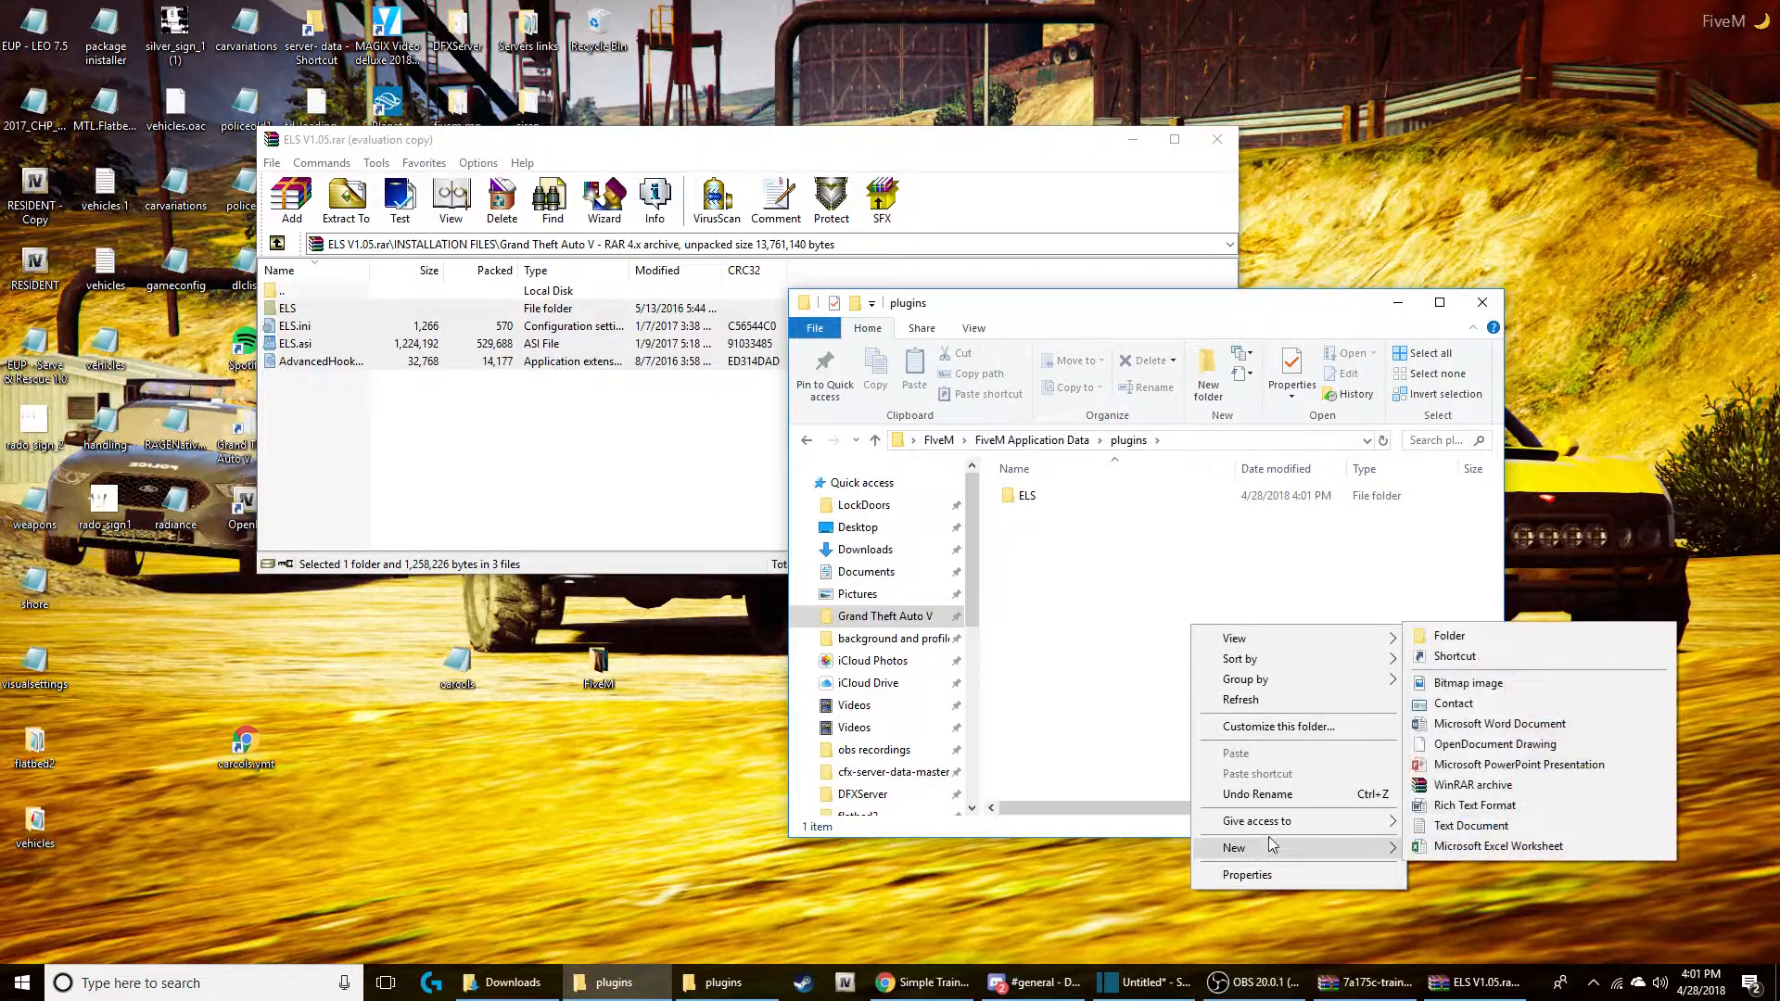
left_click(1465, 640)
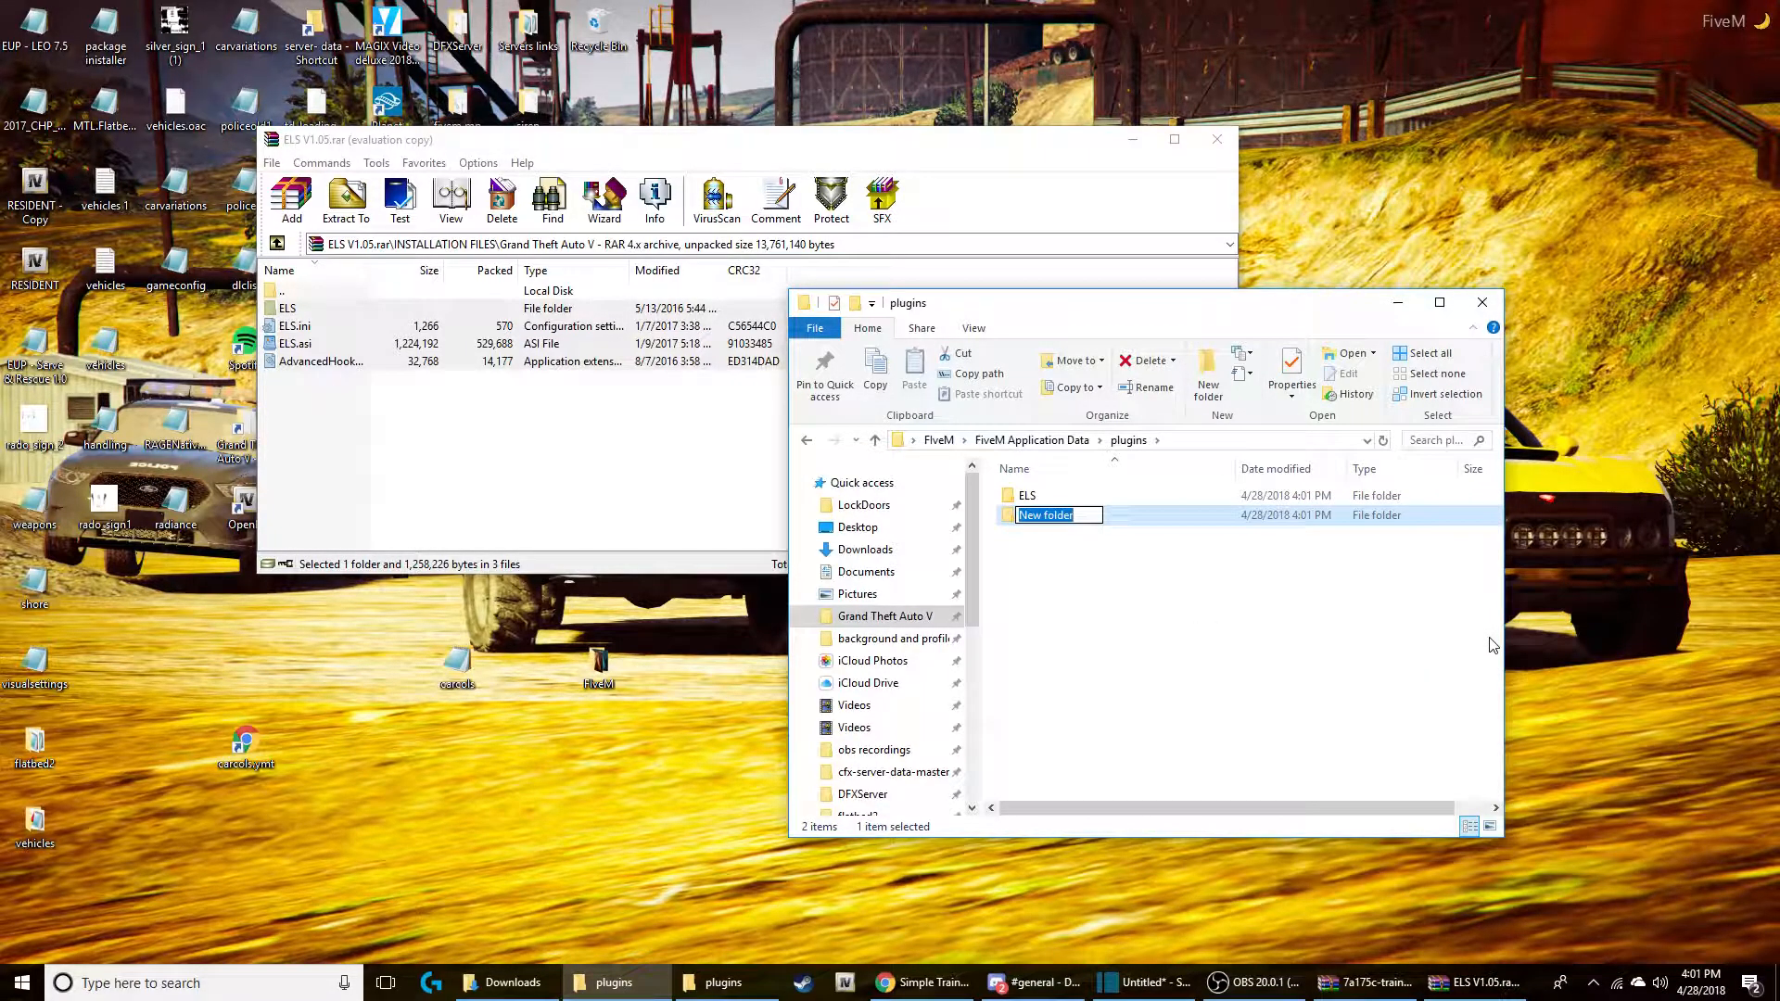
type("scripts")
key("Return")
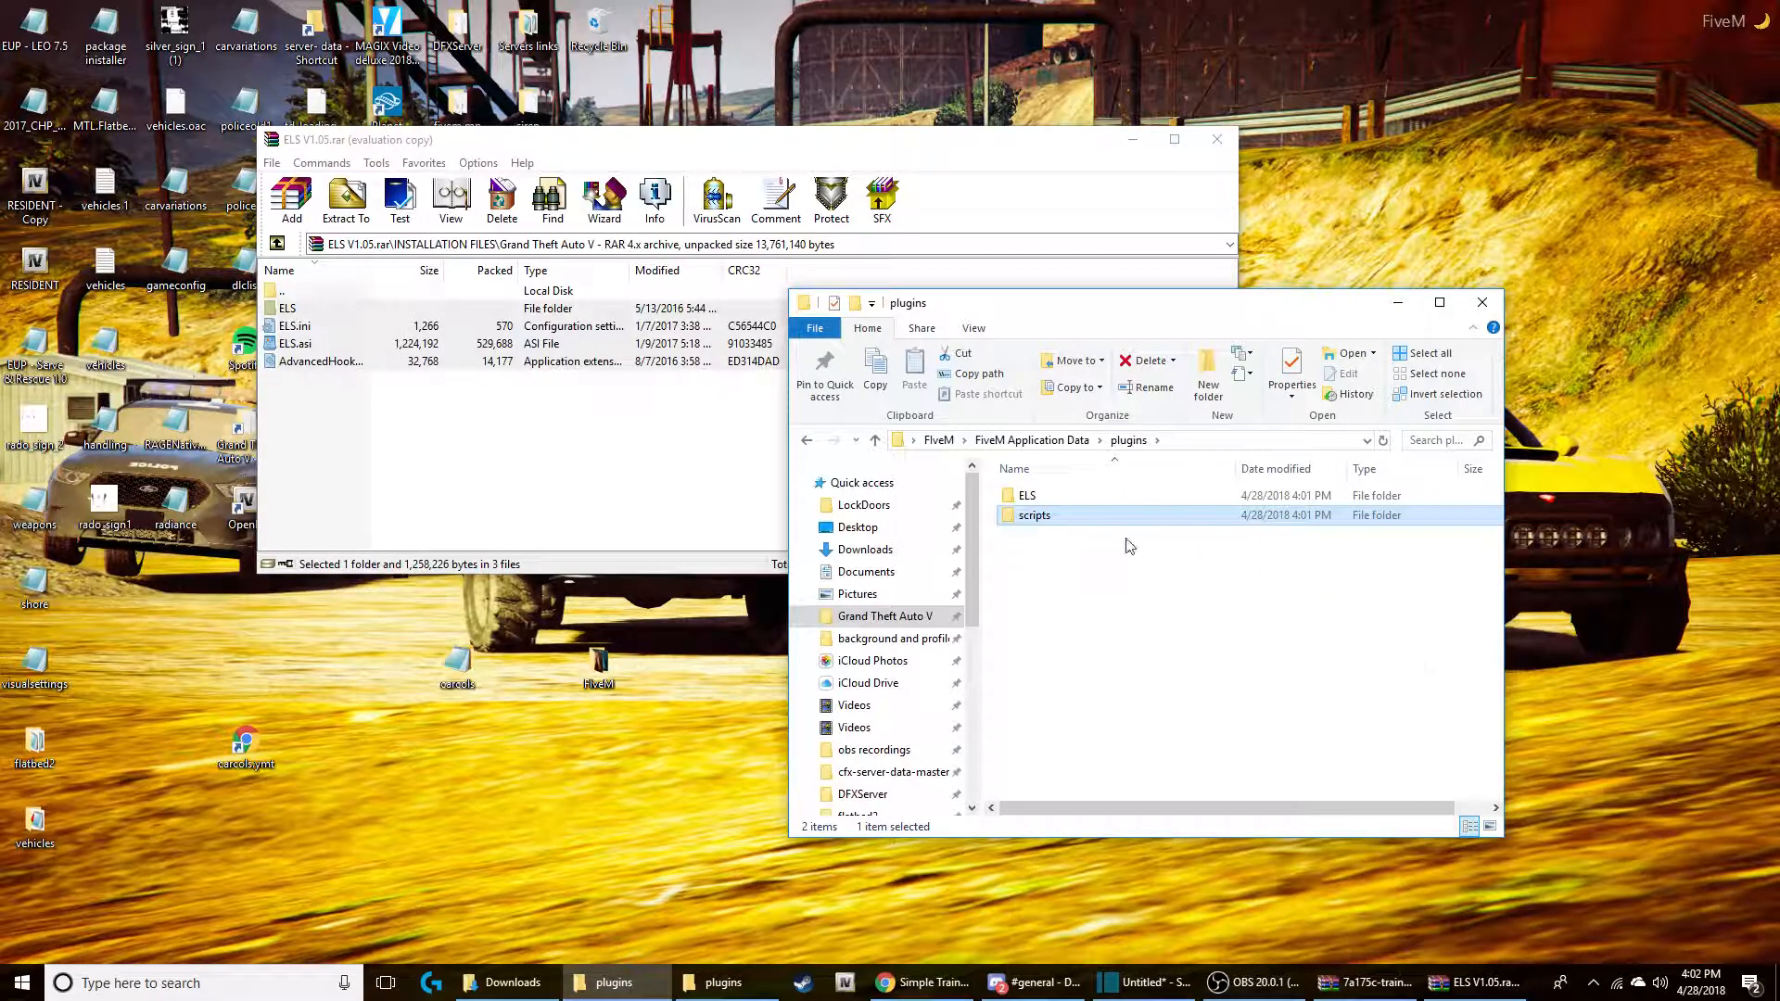
left_click(1092, 556)
Step: Open the ELS folder inside plugins, inspect the contents of the archive's ELS folder, and return to its parent folder
double_click(1057, 499)
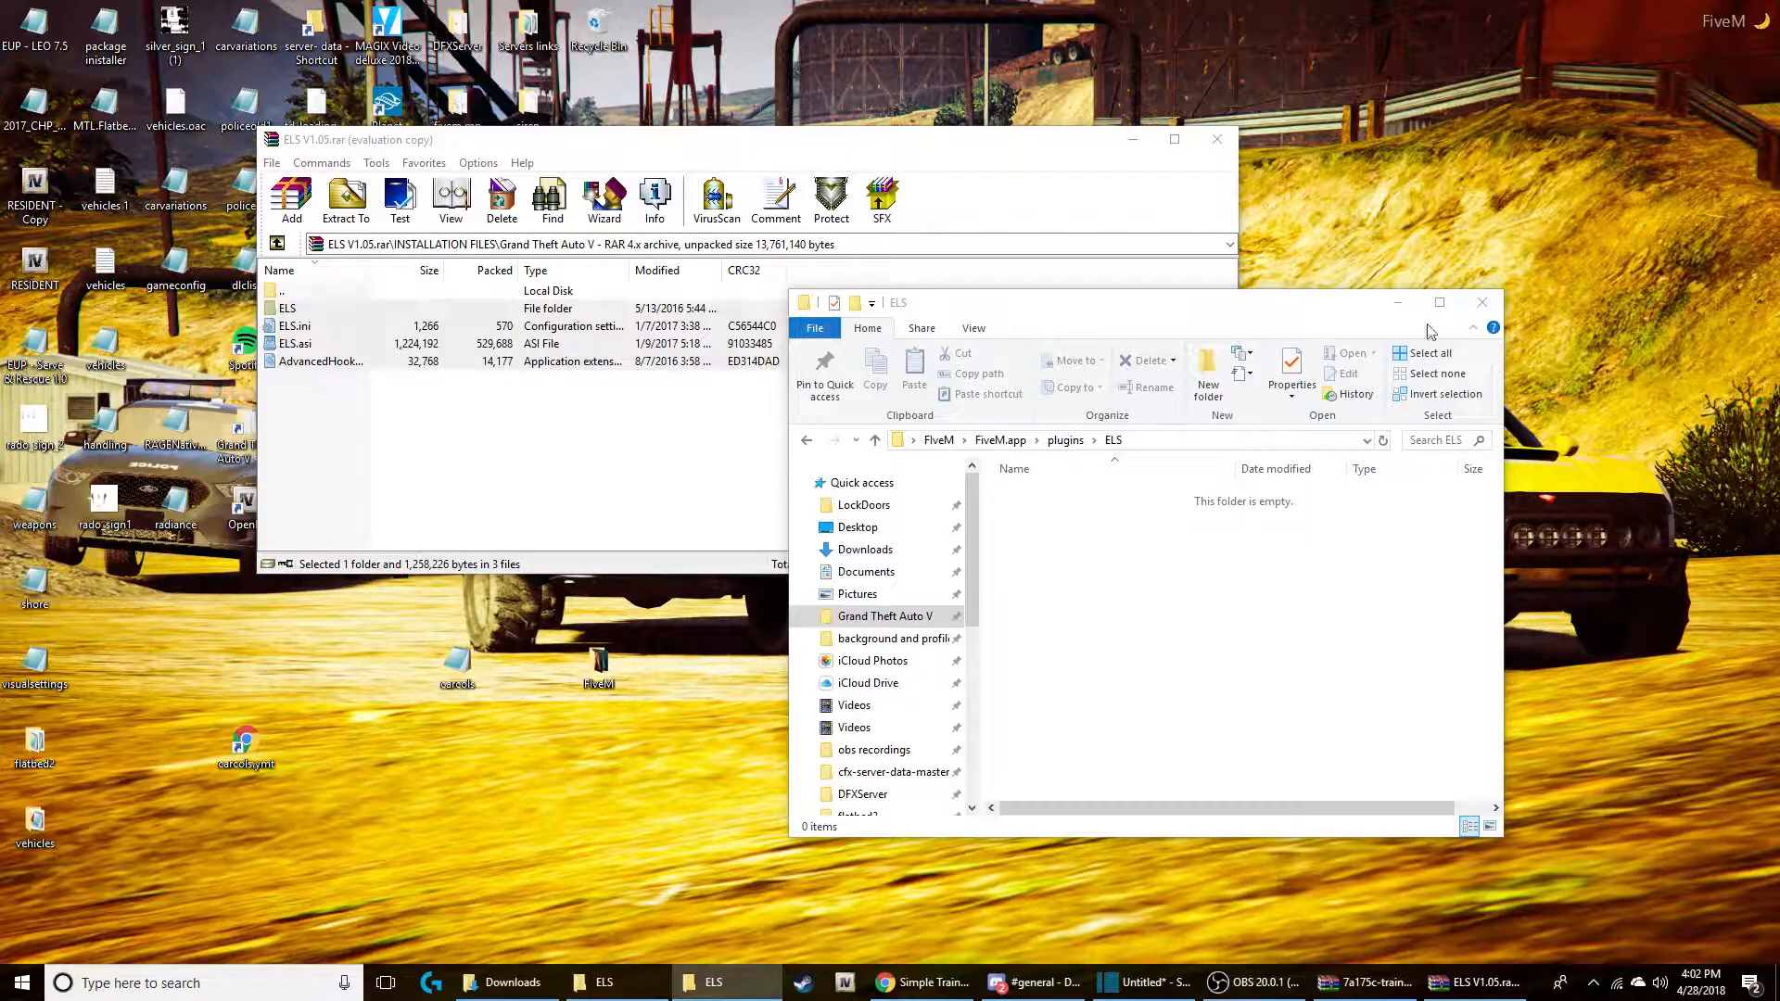
left_click(512, 312)
double_click(512, 313)
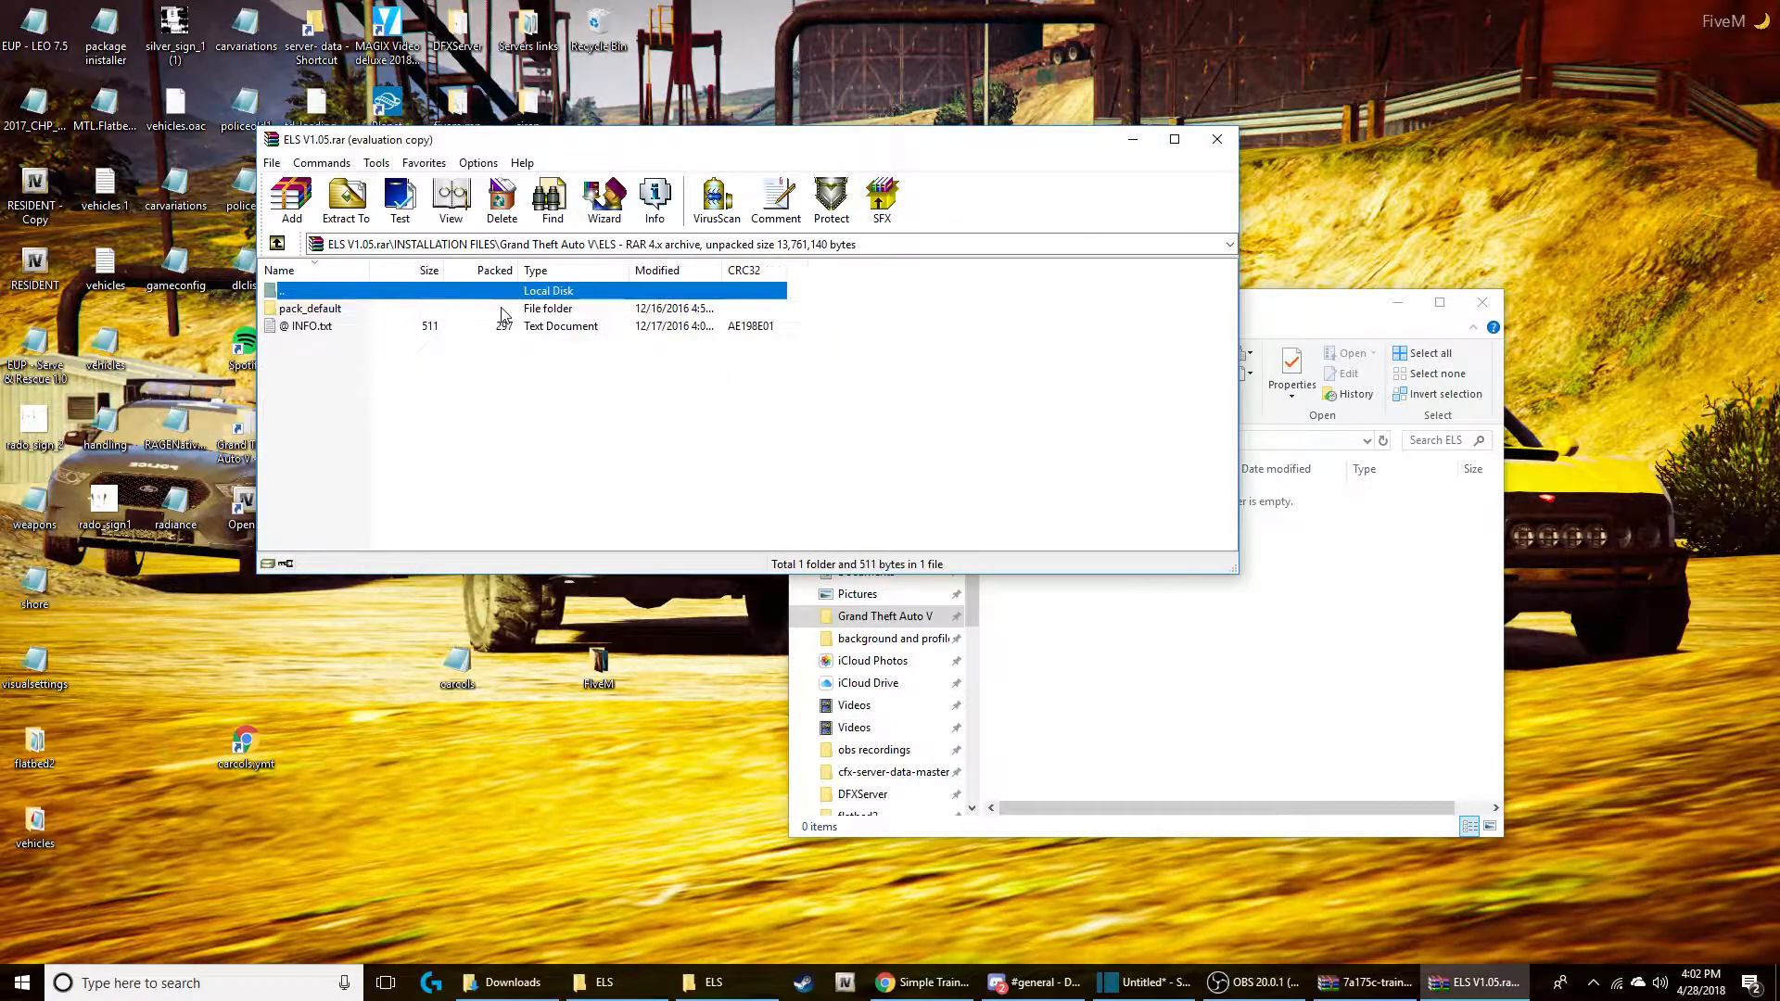
double_click(326, 297)
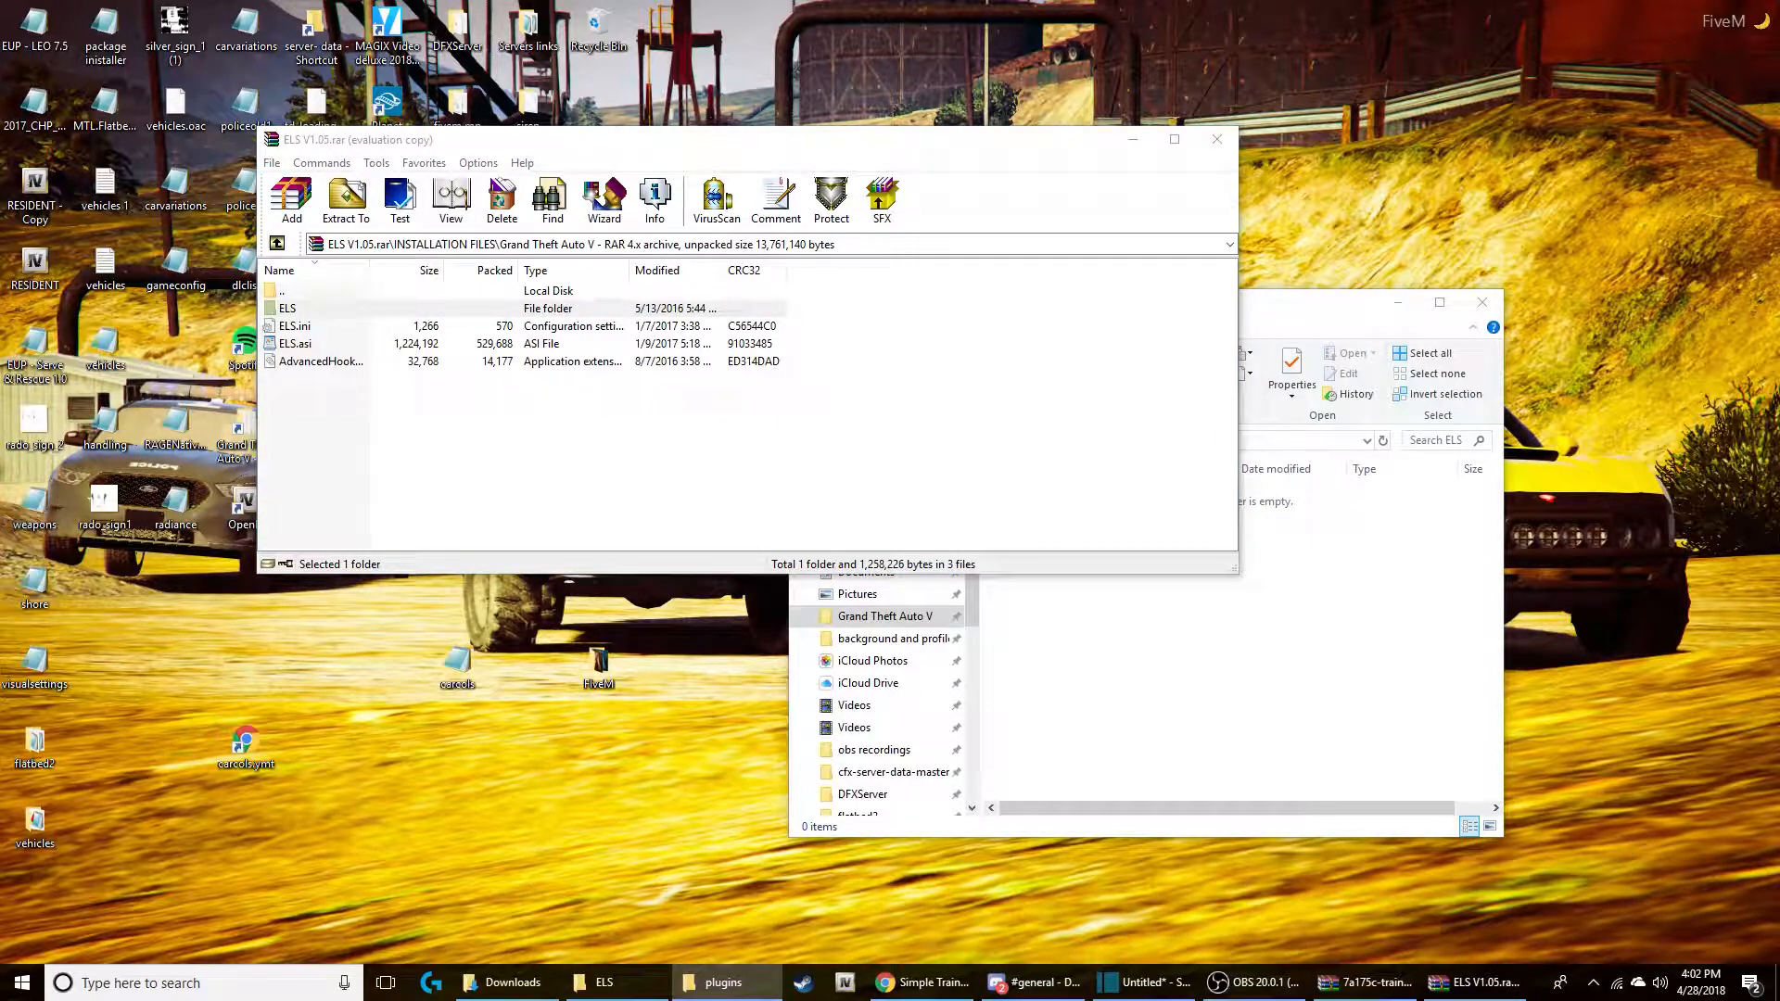
Step: Extract the ELS folder, ELS.ini, ELS.asi and AdvancedHookV.dll from the archive into the ELS folder inside plugins
left_click_drag(695, 441, 563, 322)
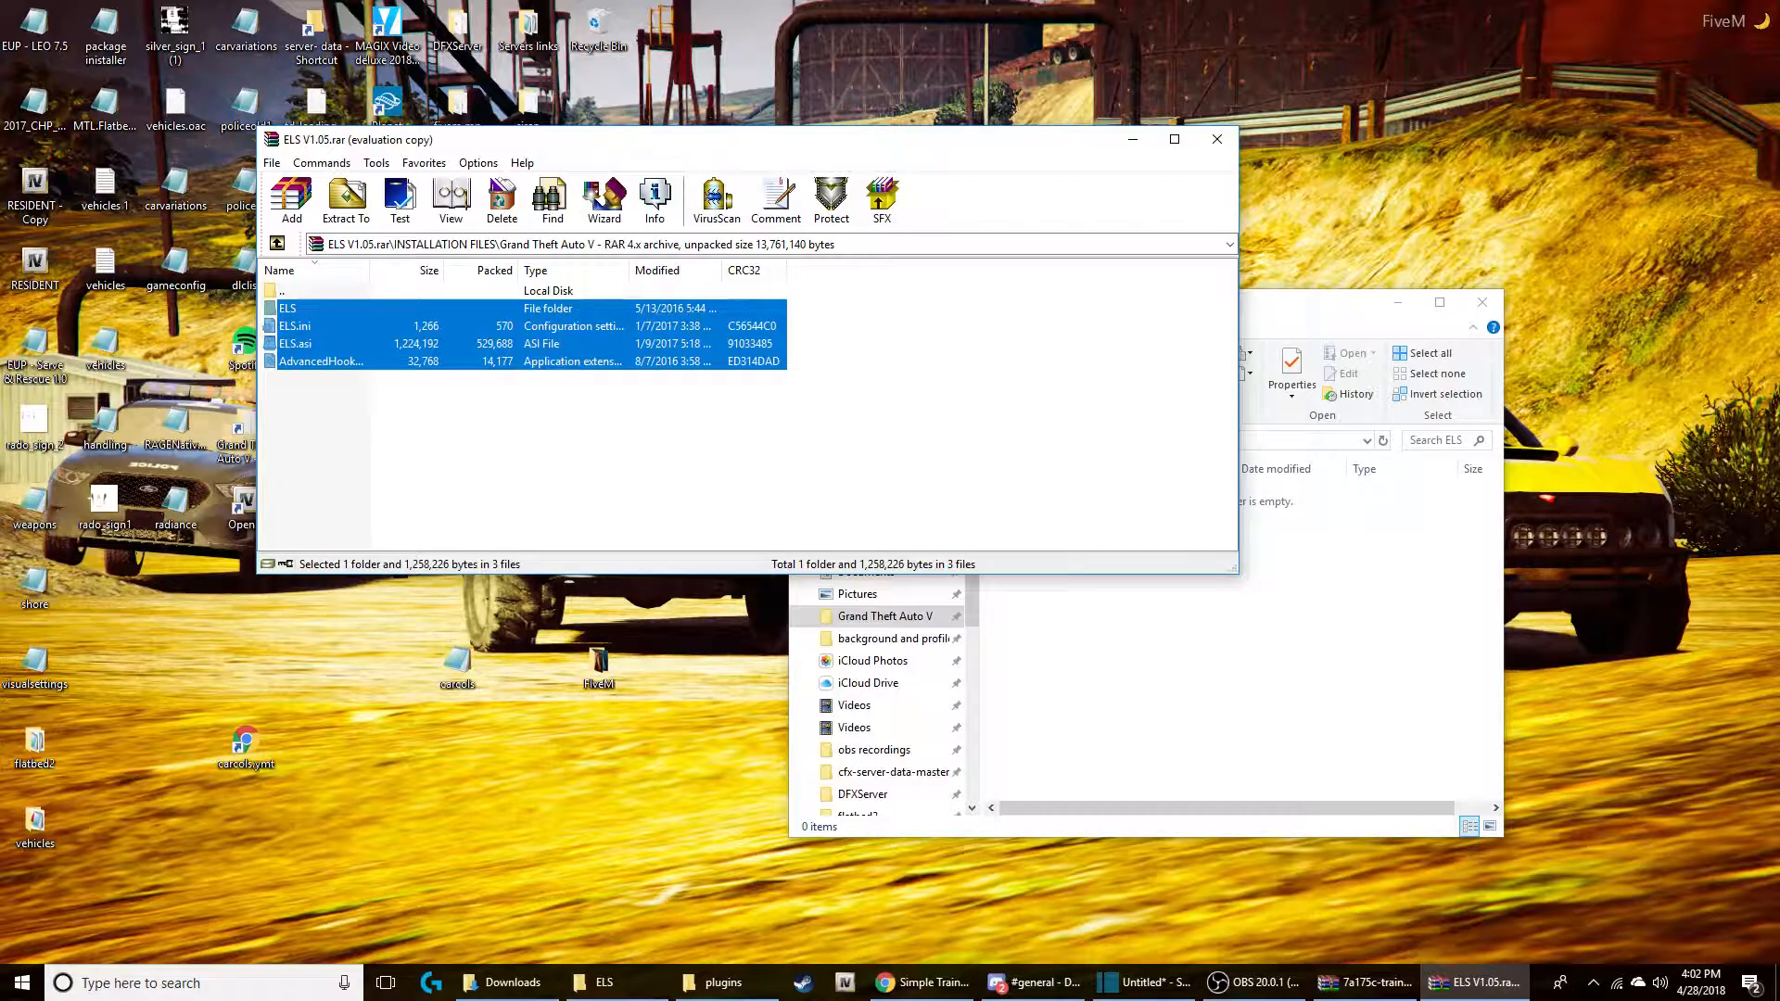
left_click(1403, 681)
key("ctrl+v")
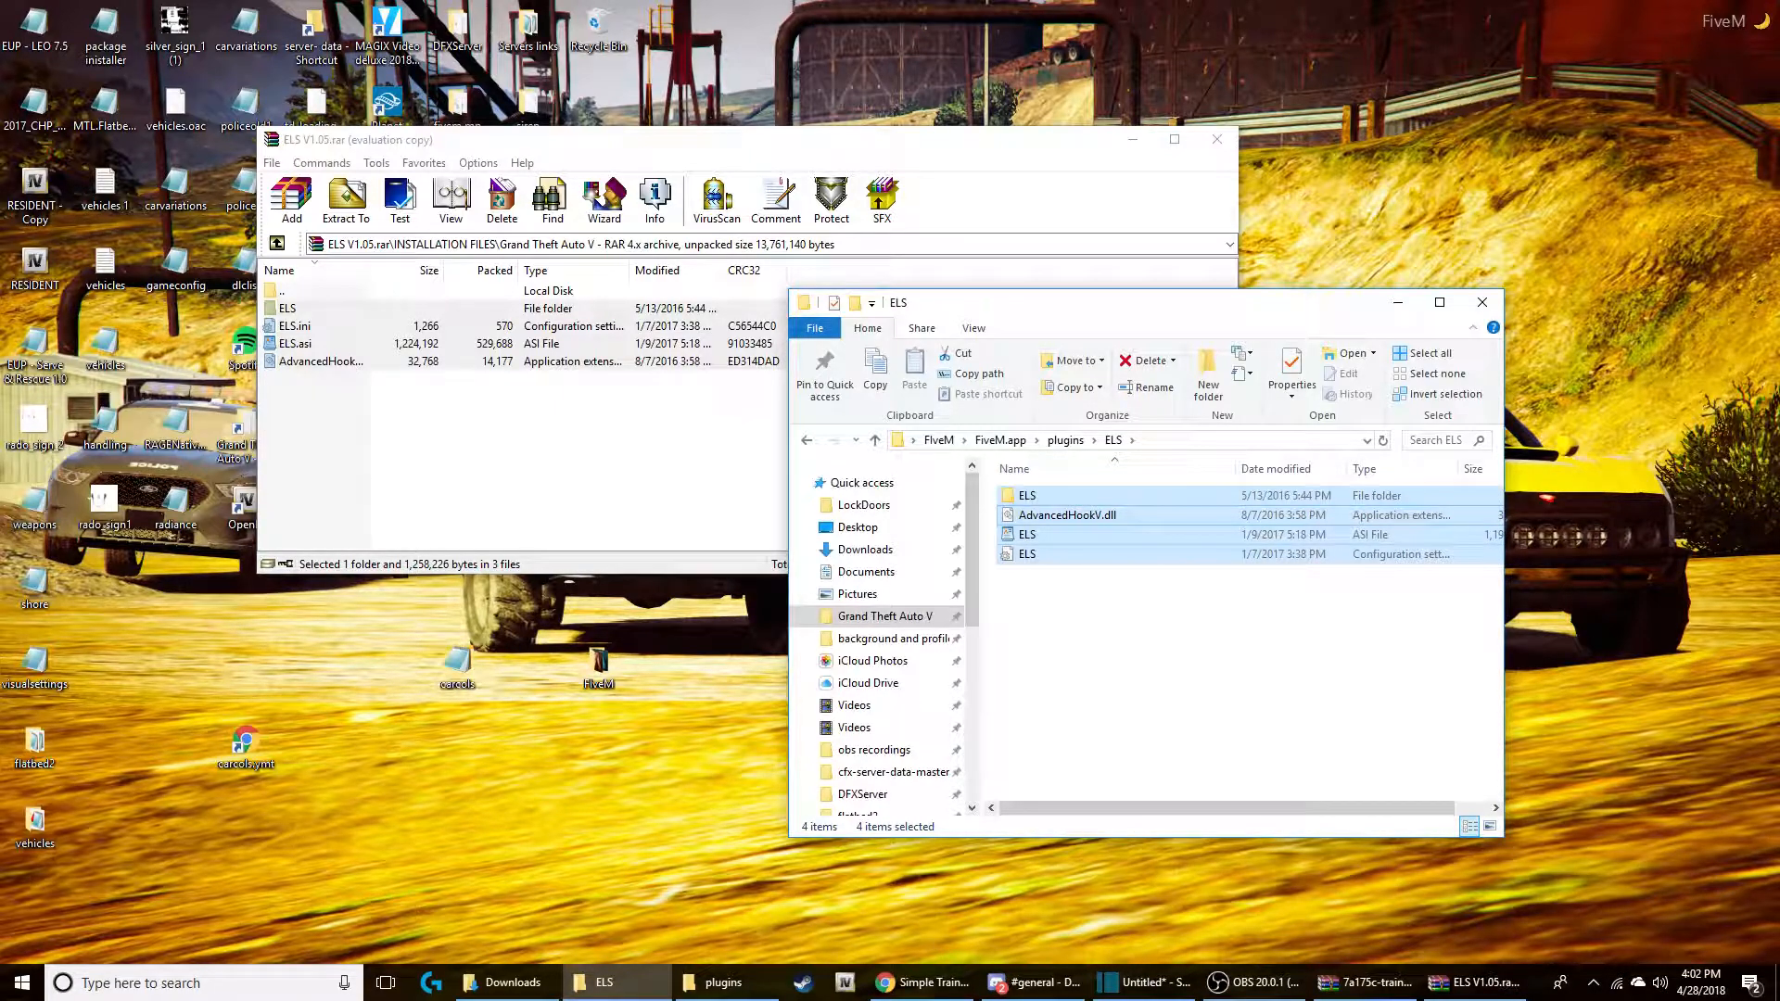
Step: Copy the ELS files from the other plugins folder into this ELS folder, replacing the files with the same names
left_click_drag(306, 343, 1154, 660)
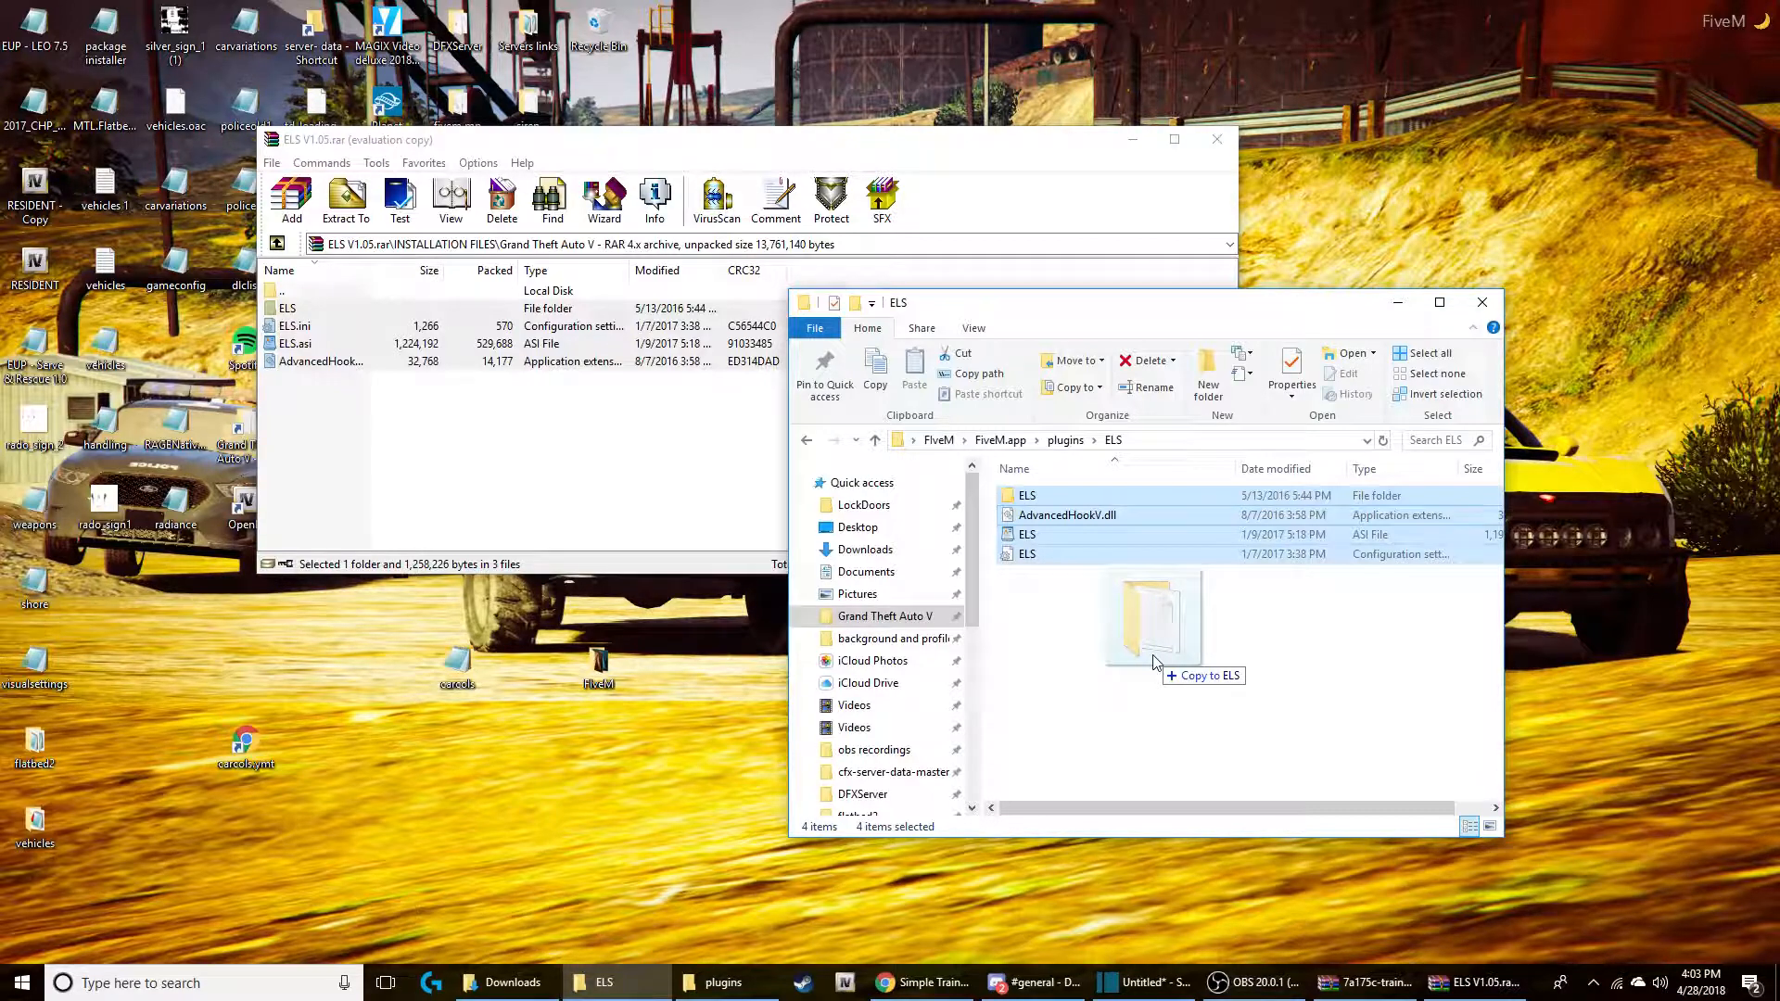
left_click_drag(1154, 660, 1156, 662)
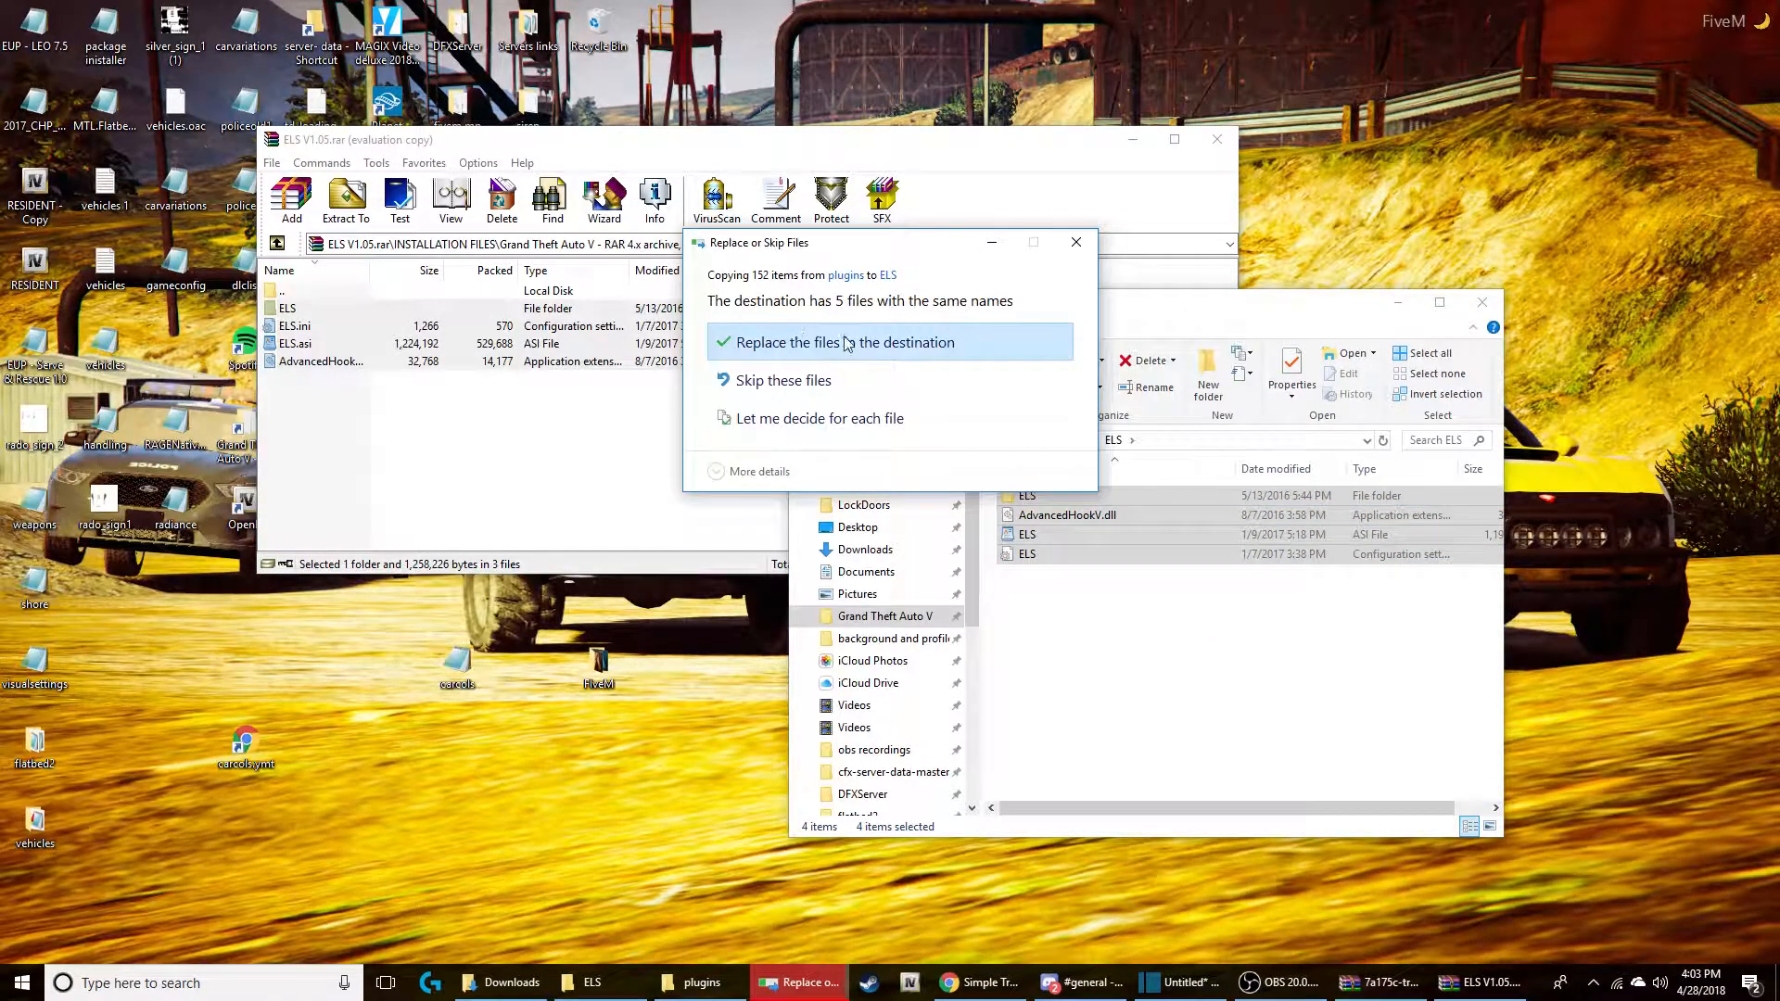
left_click(868, 343)
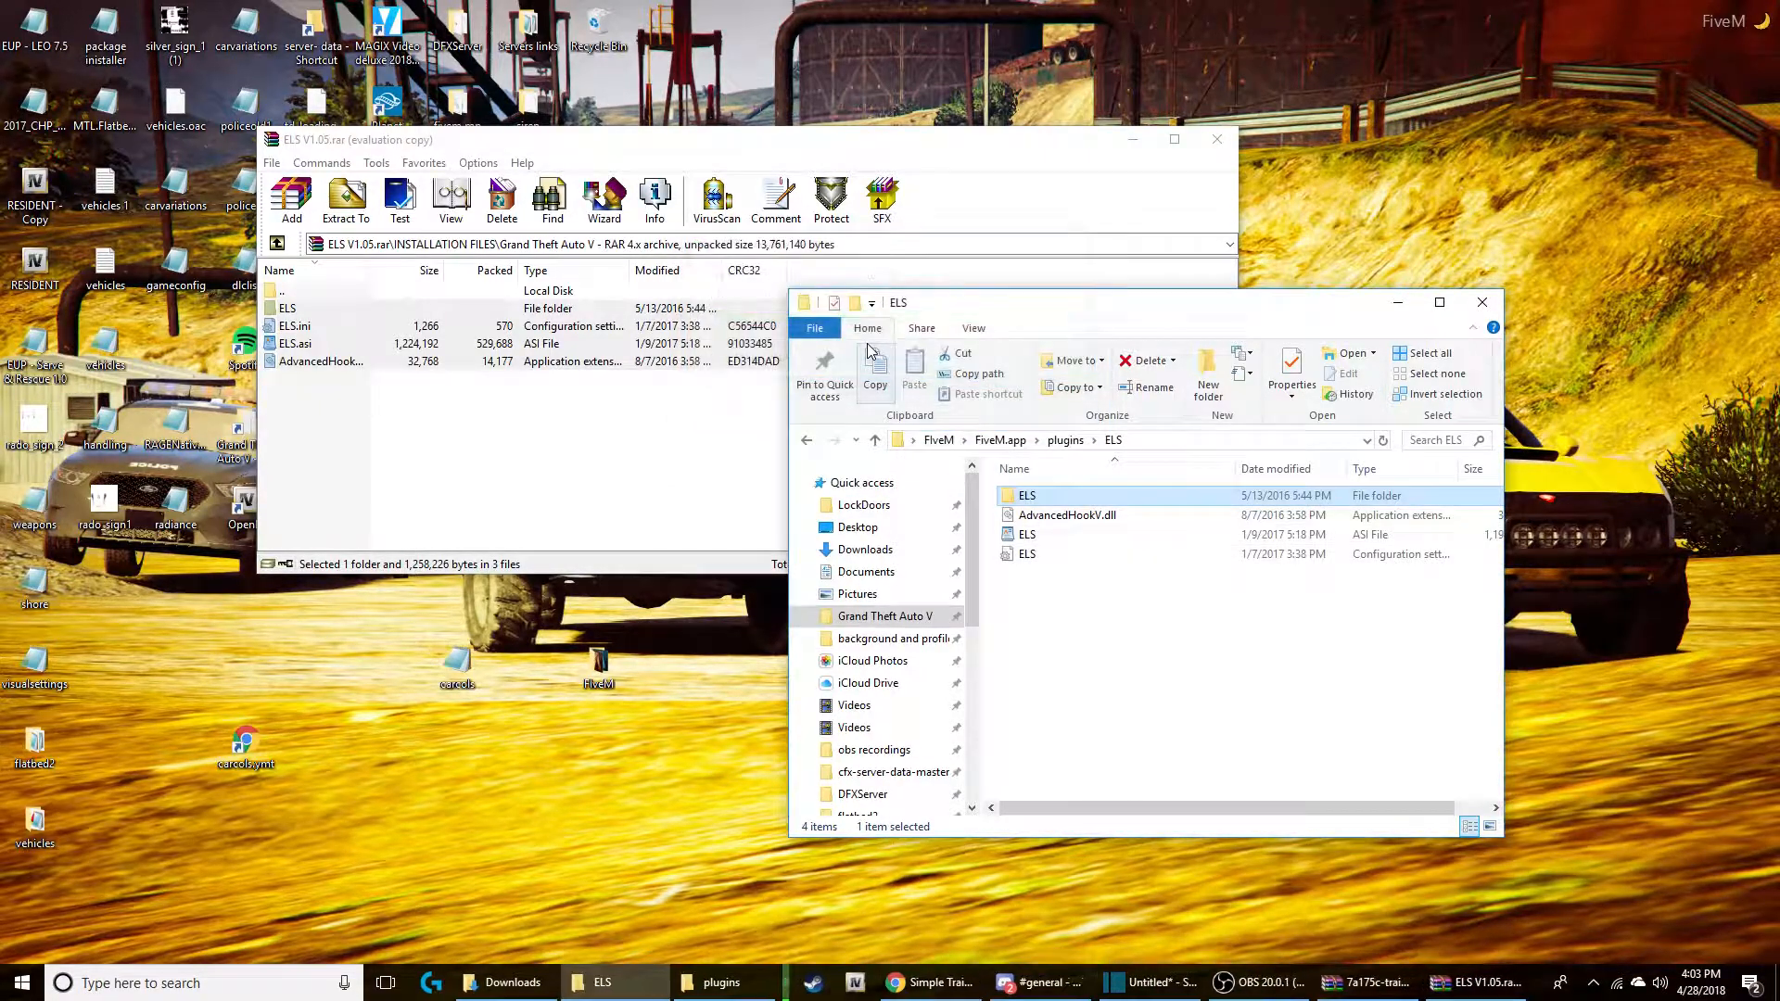
Step: Inspect the inner ELS folder and its pack_default folder, and return to the ELS folder inside plugins
double_click(1041, 495)
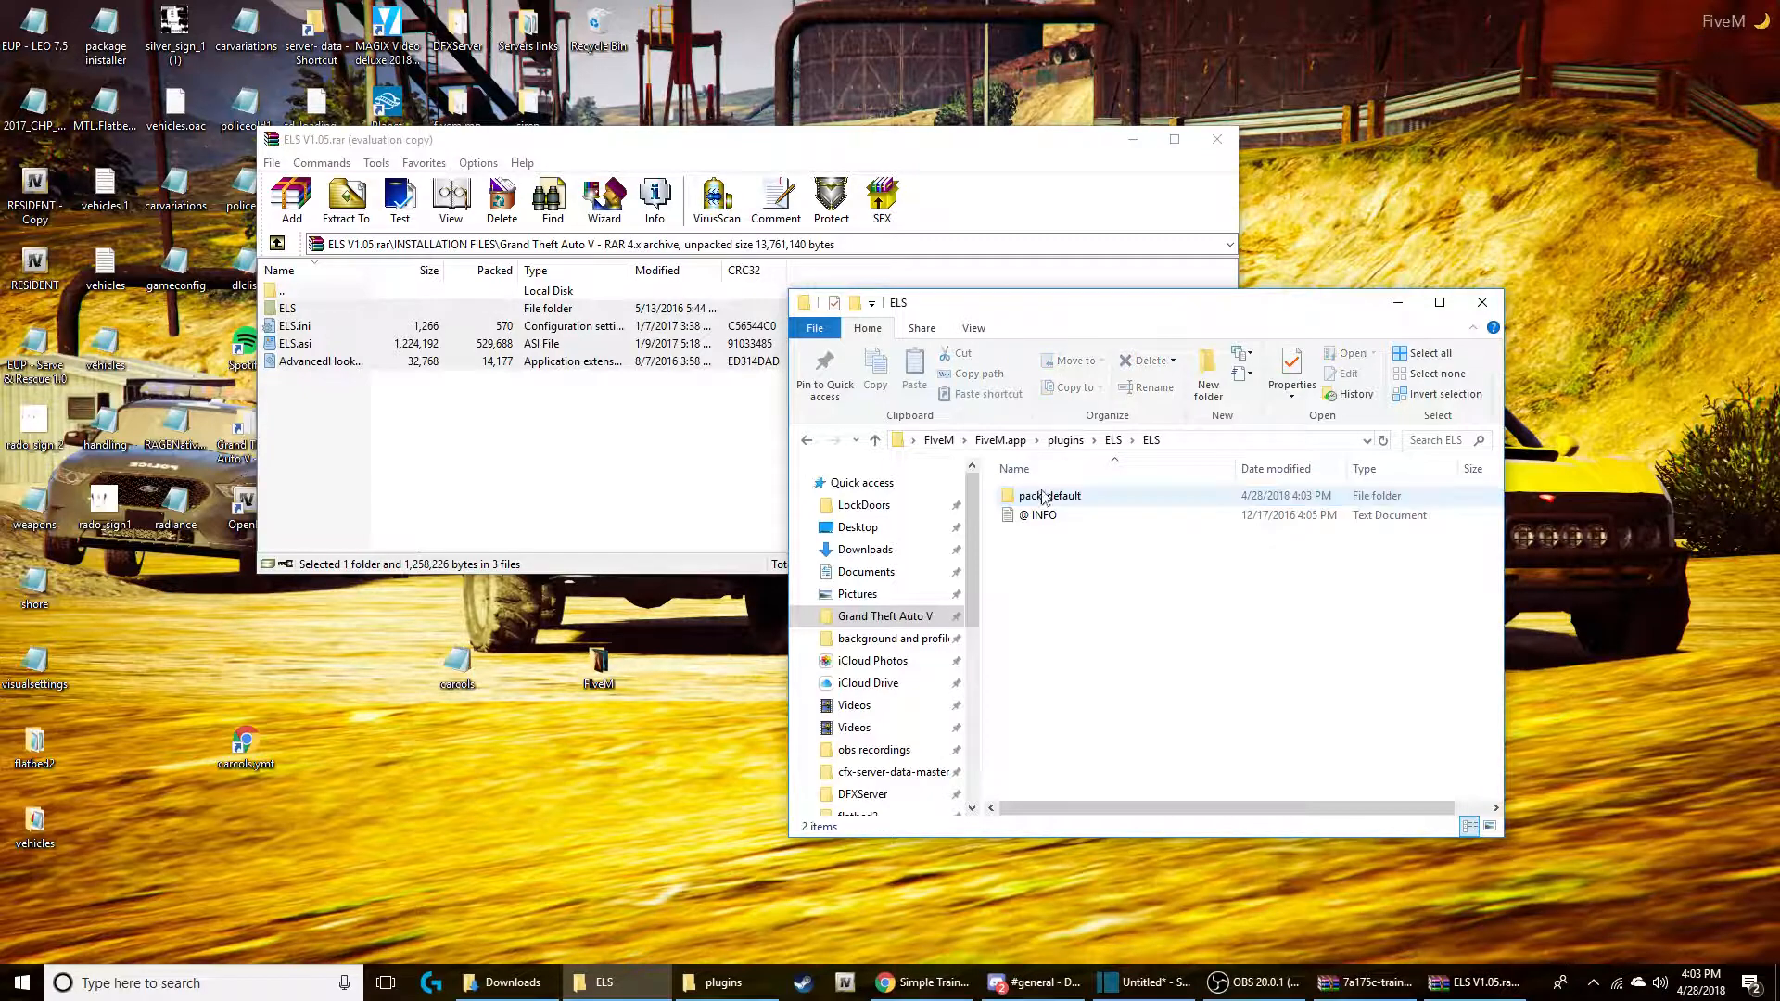
double_click(1063, 499)
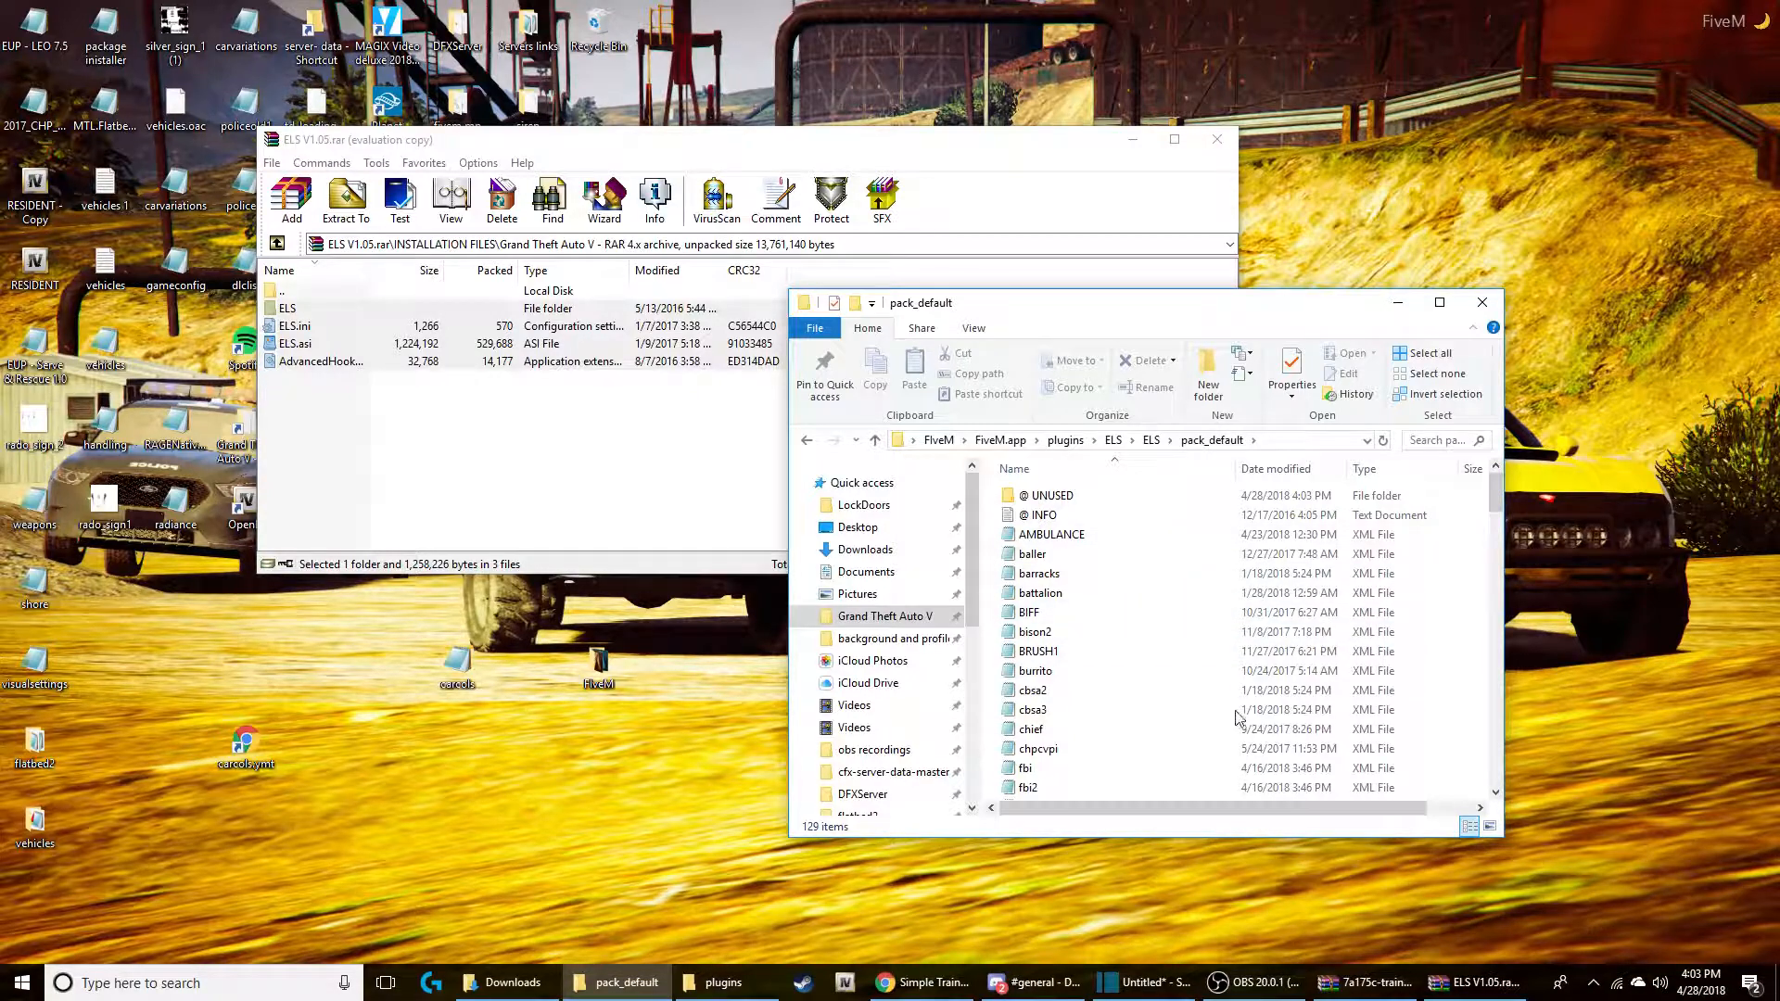
left_click(1113, 439)
left_click(1065, 440)
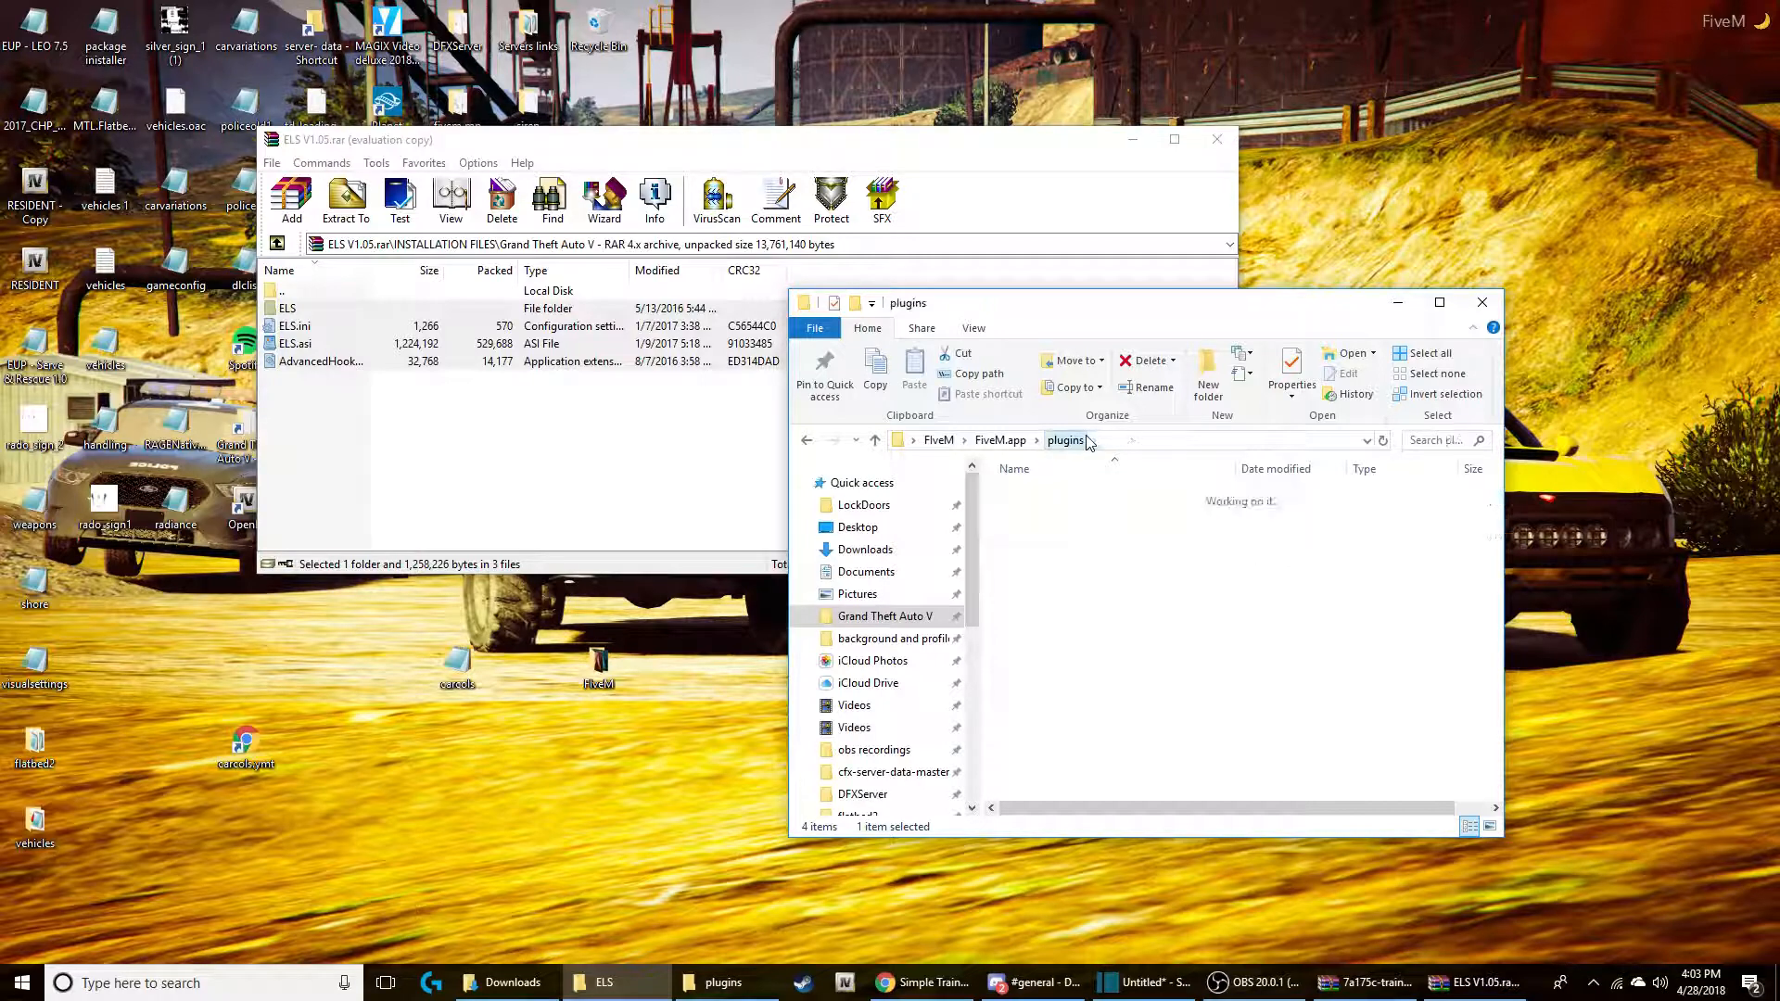
double_click(1057, 497)
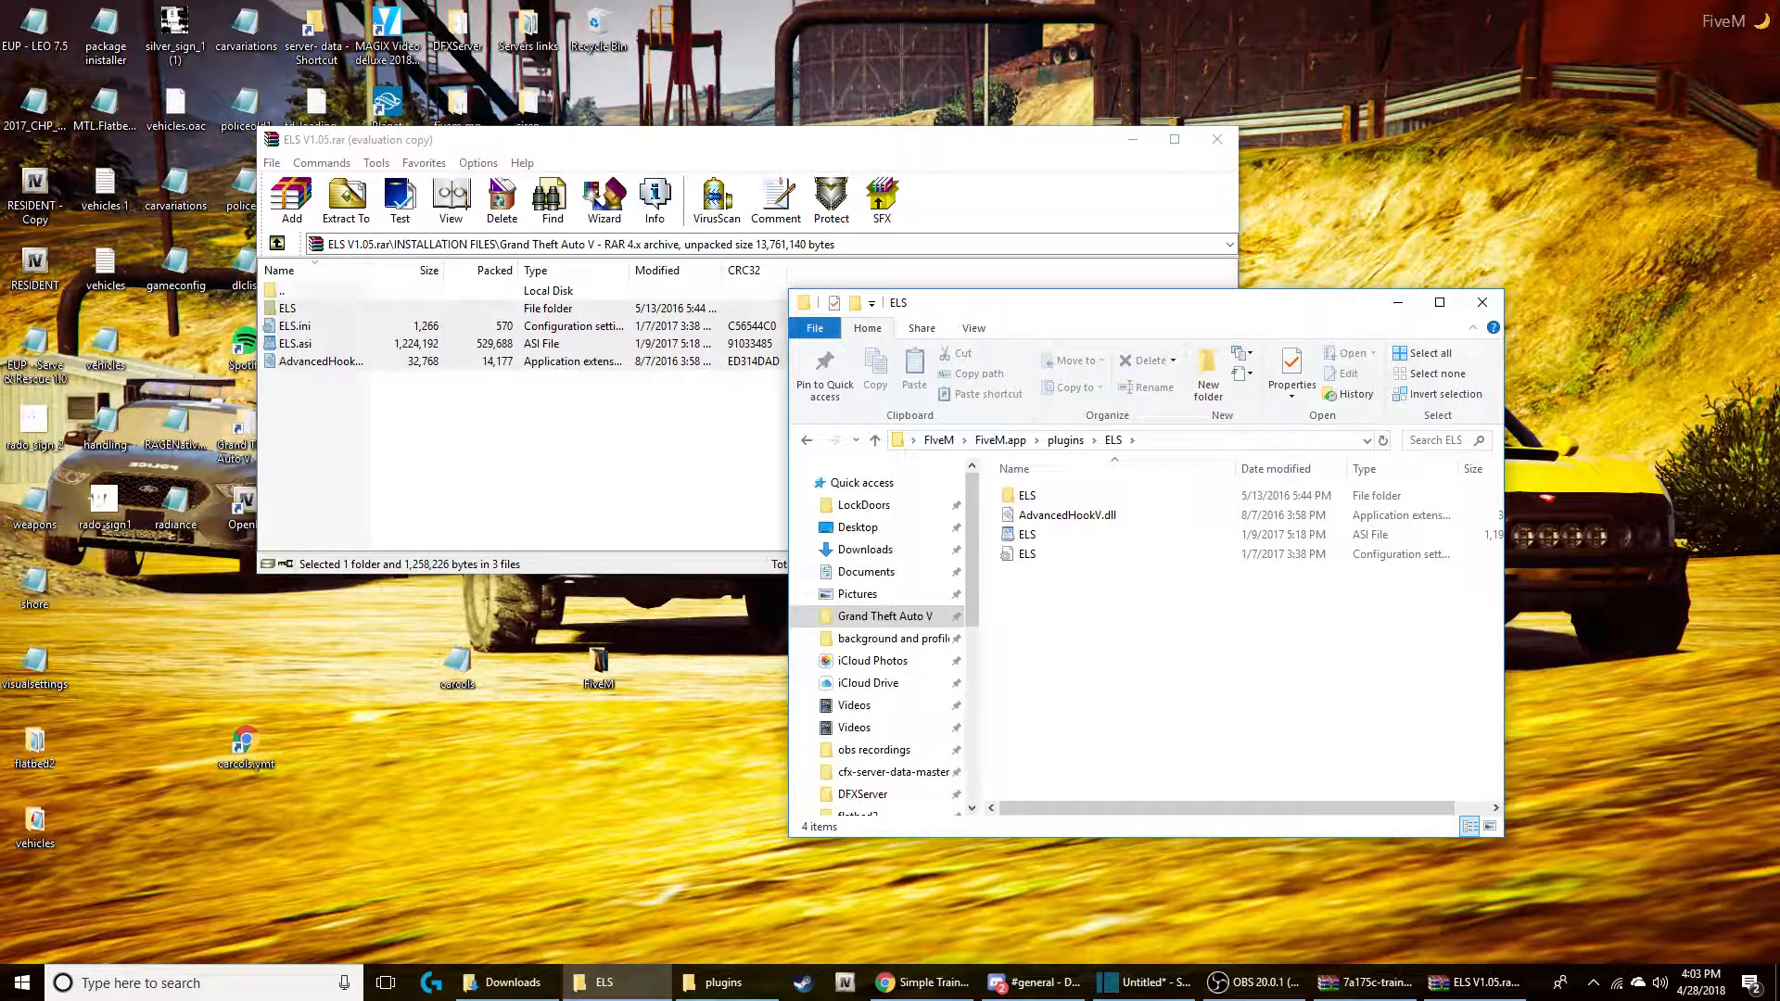
key("alt+Tab")
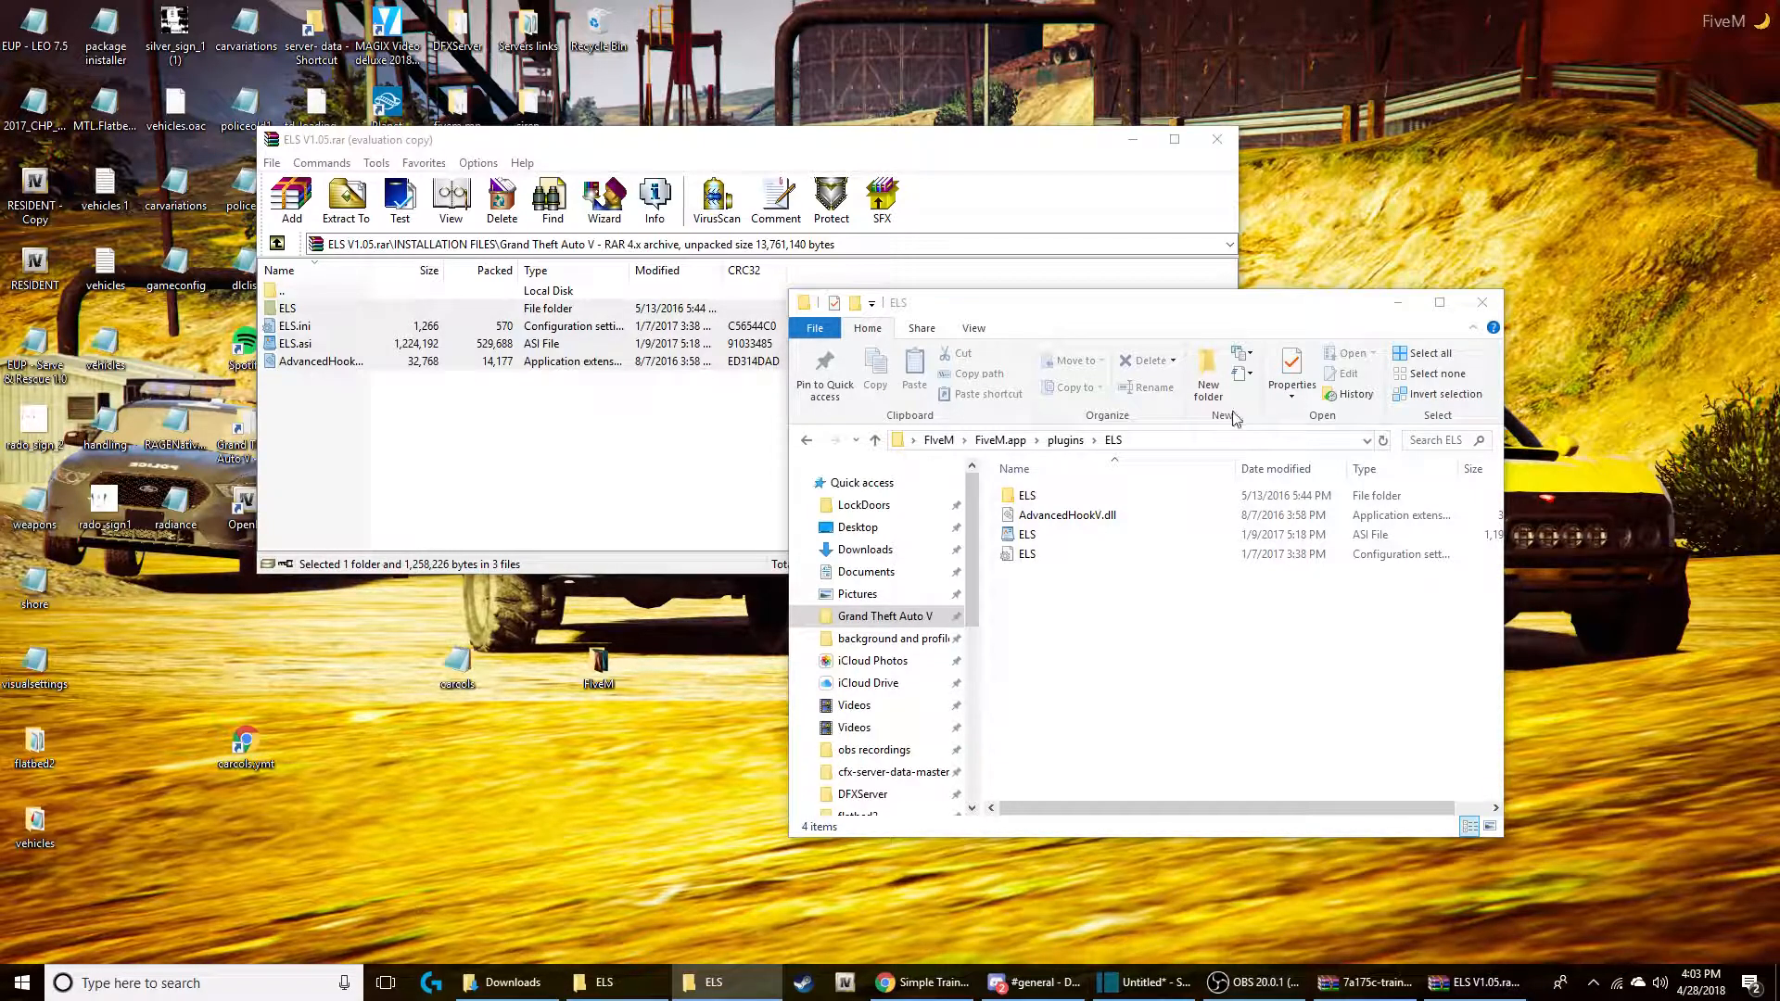
Step: Move pack_default and @ INFO out of the inner ELS folder into the ELS folder directly inside plugins
left_click(1037, 498)
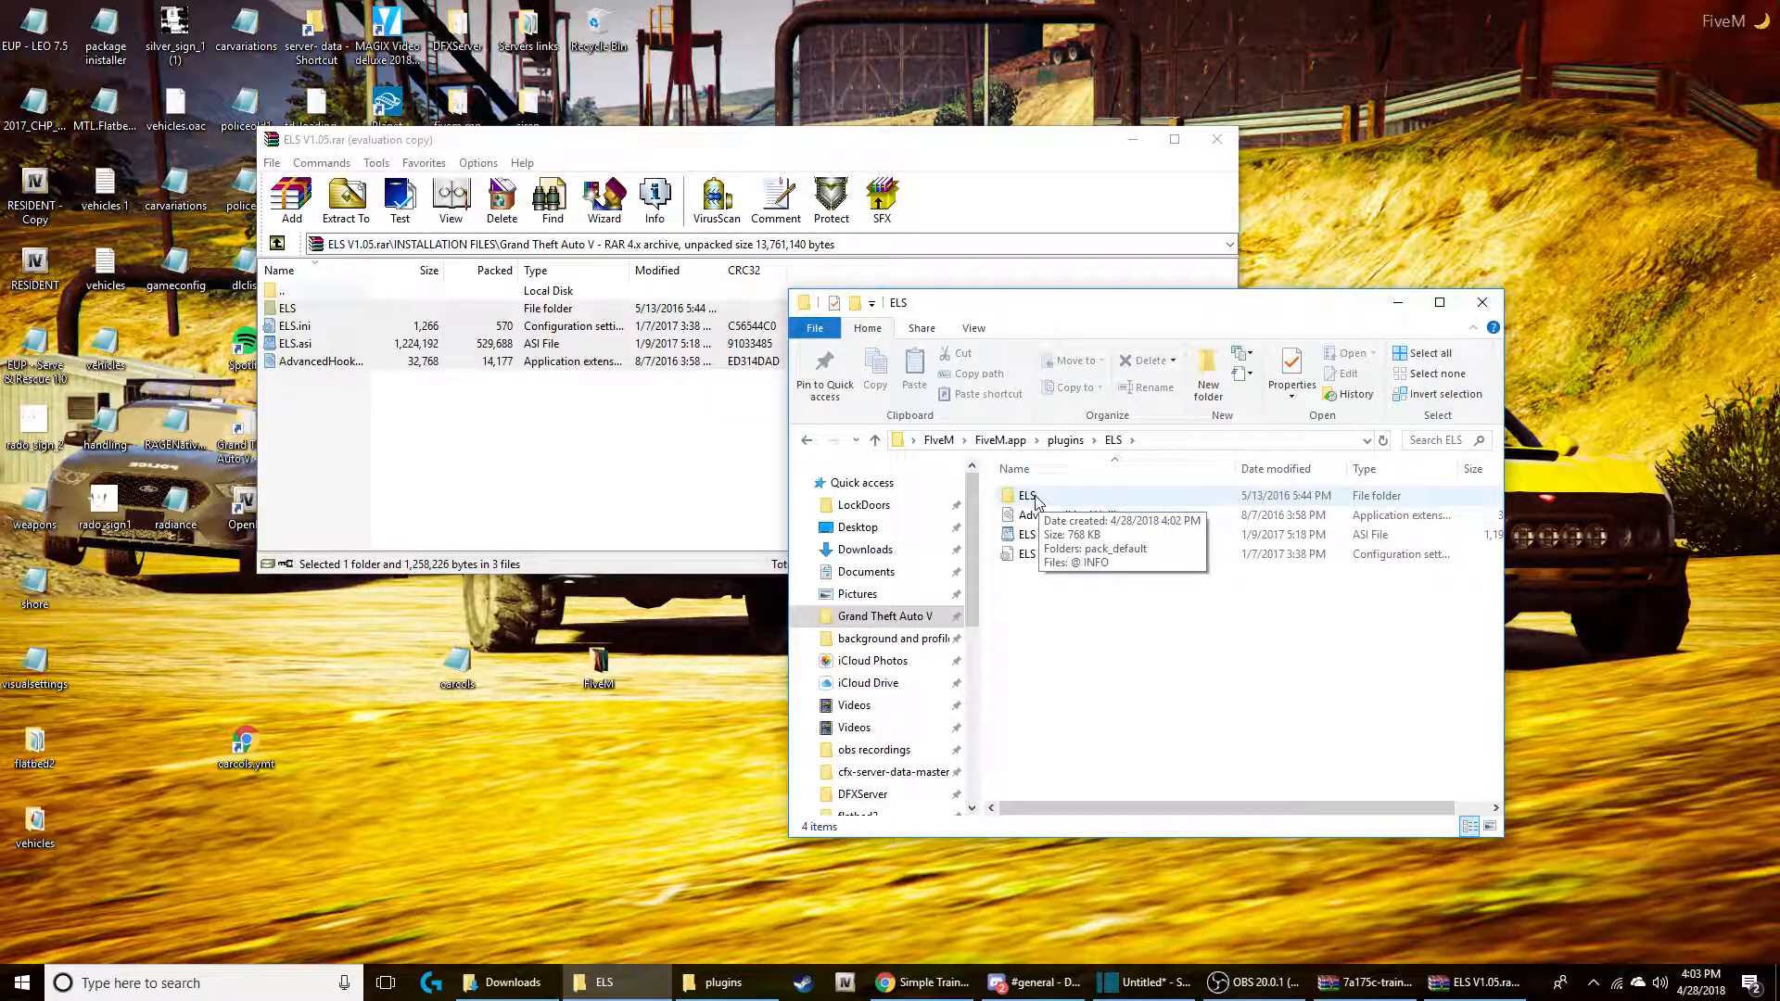
double_click(1029, 507)
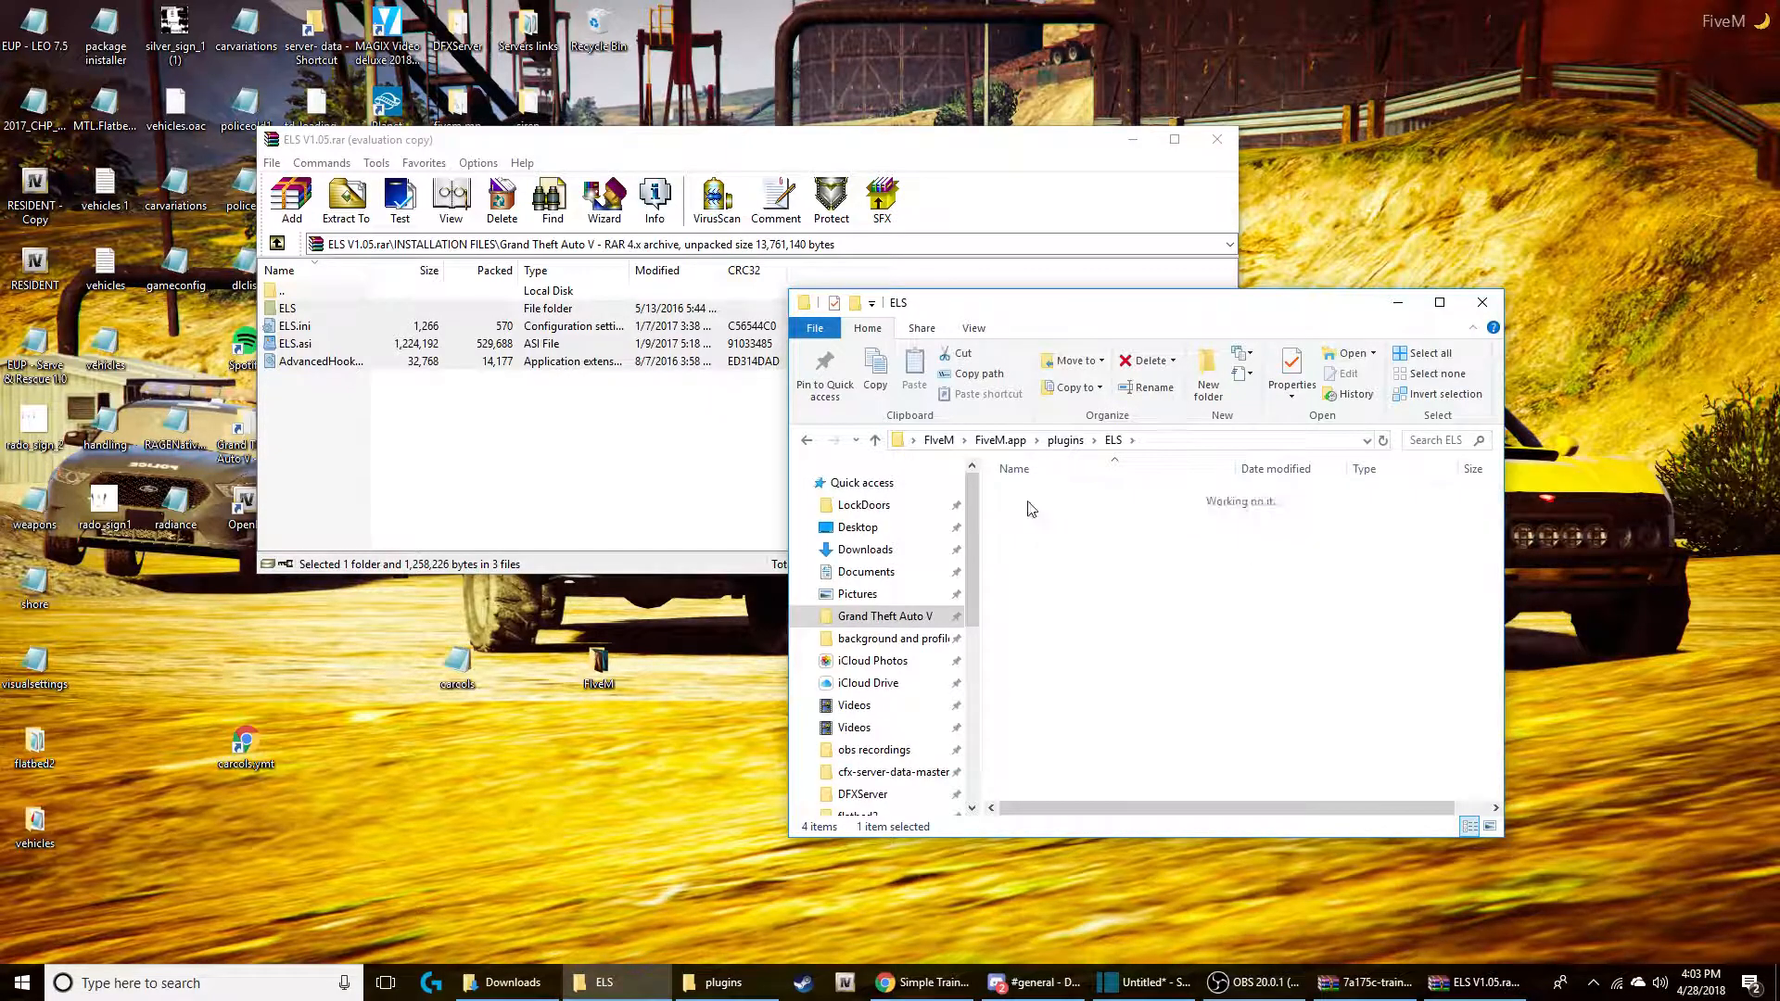
left_click_drag(1054, 540, 1031, 493)
left_click_drag(1036, 498, 1113, 440)
left_click(1113, 440)
right_click(1024, 492)
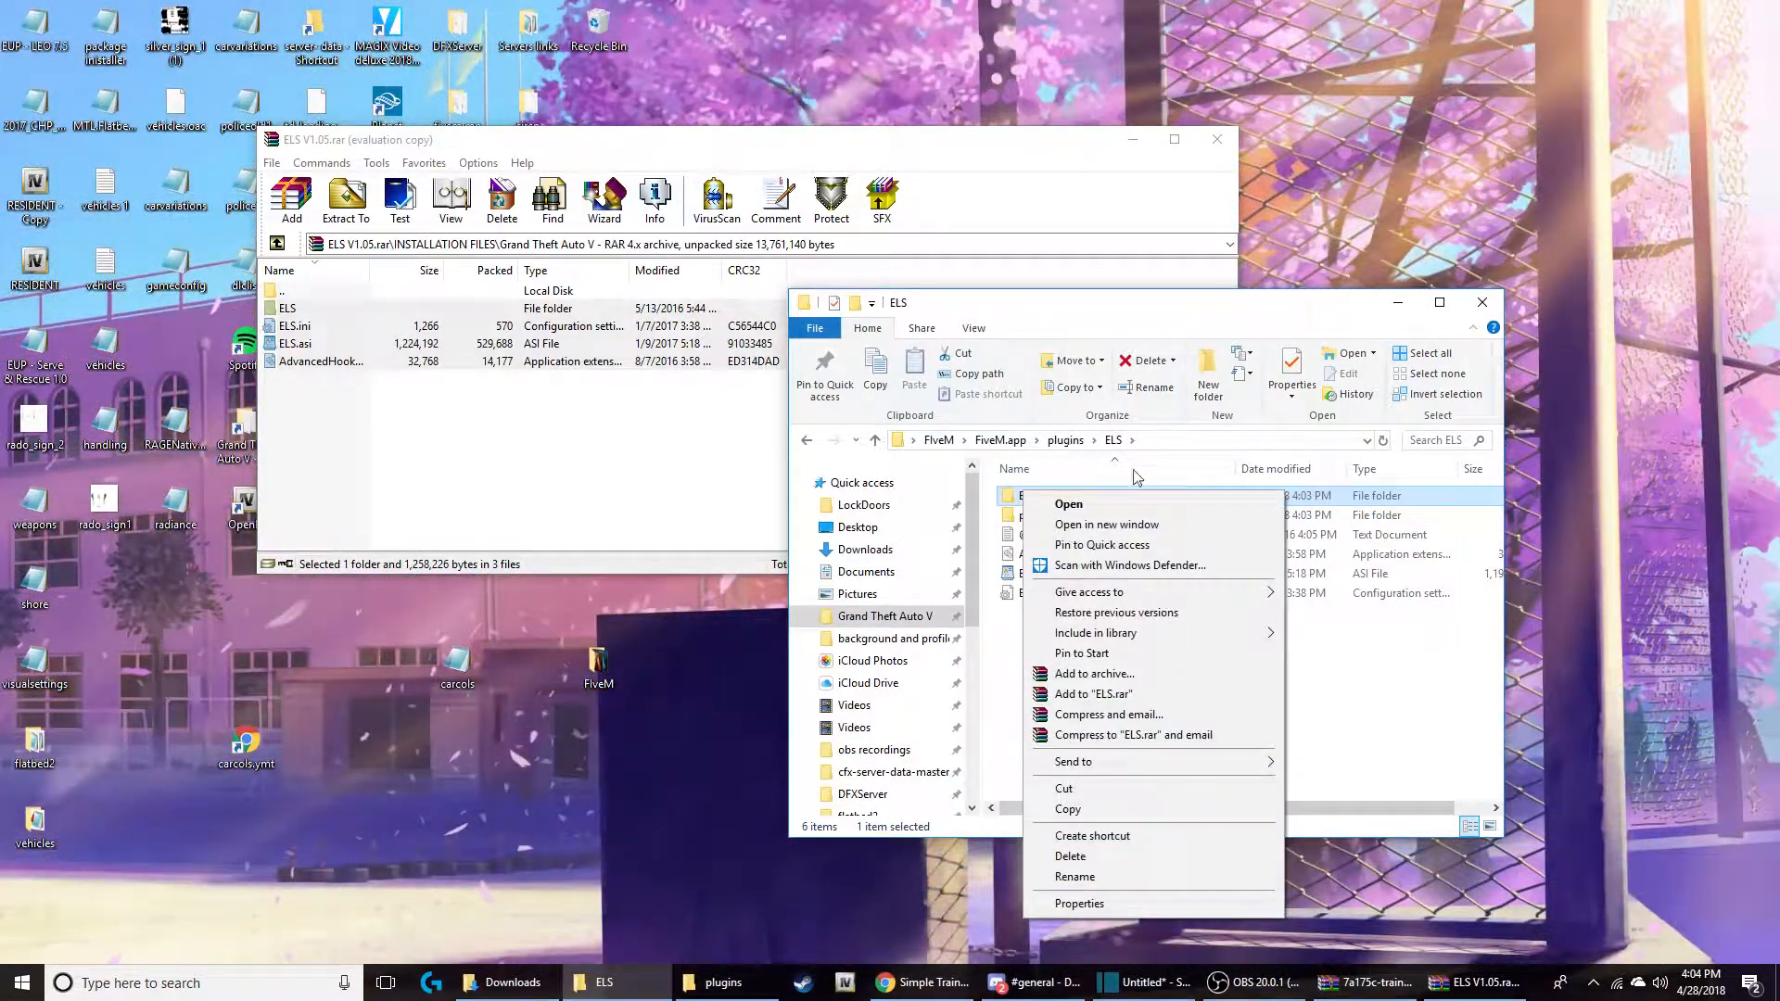
left_click(1431, 656)
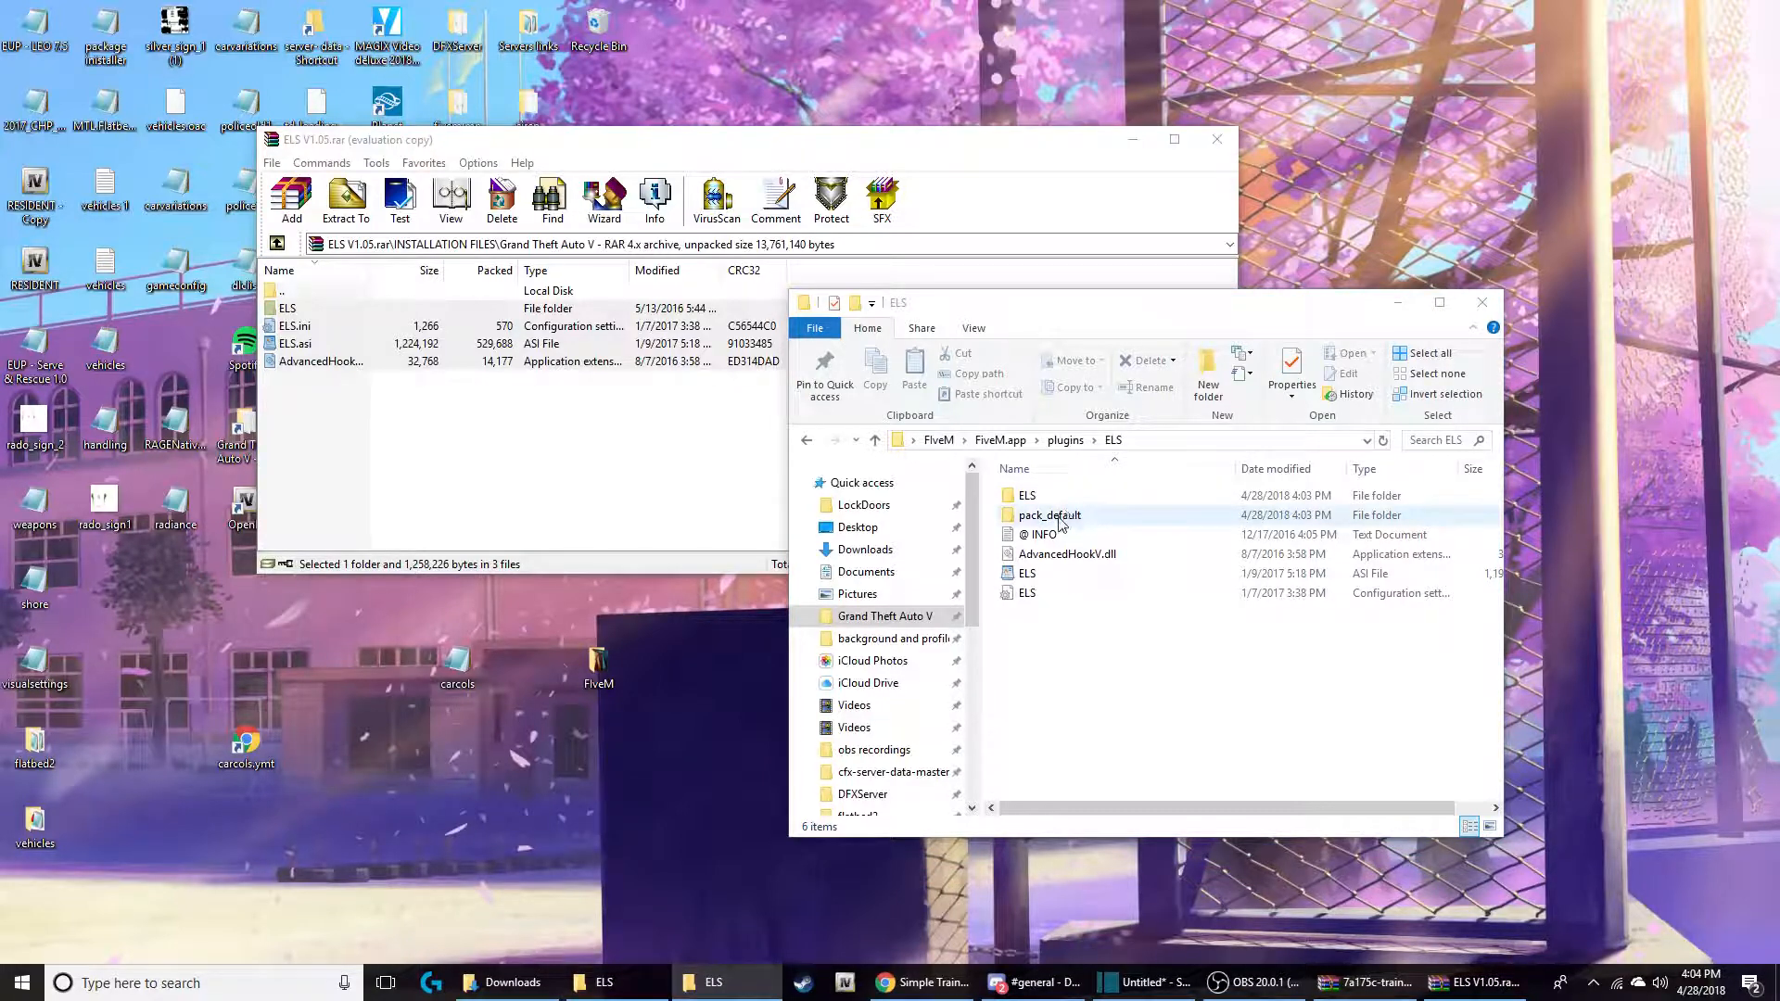
Step: Move pack_default and @ INFO back into the inner ELS folder, check its contents, and return to plugins
mouse_move(1057, 515)
left_mouse_down()
mouse_move(1087, 471)
mouse_move(1029, 497)
left_mouse_up()
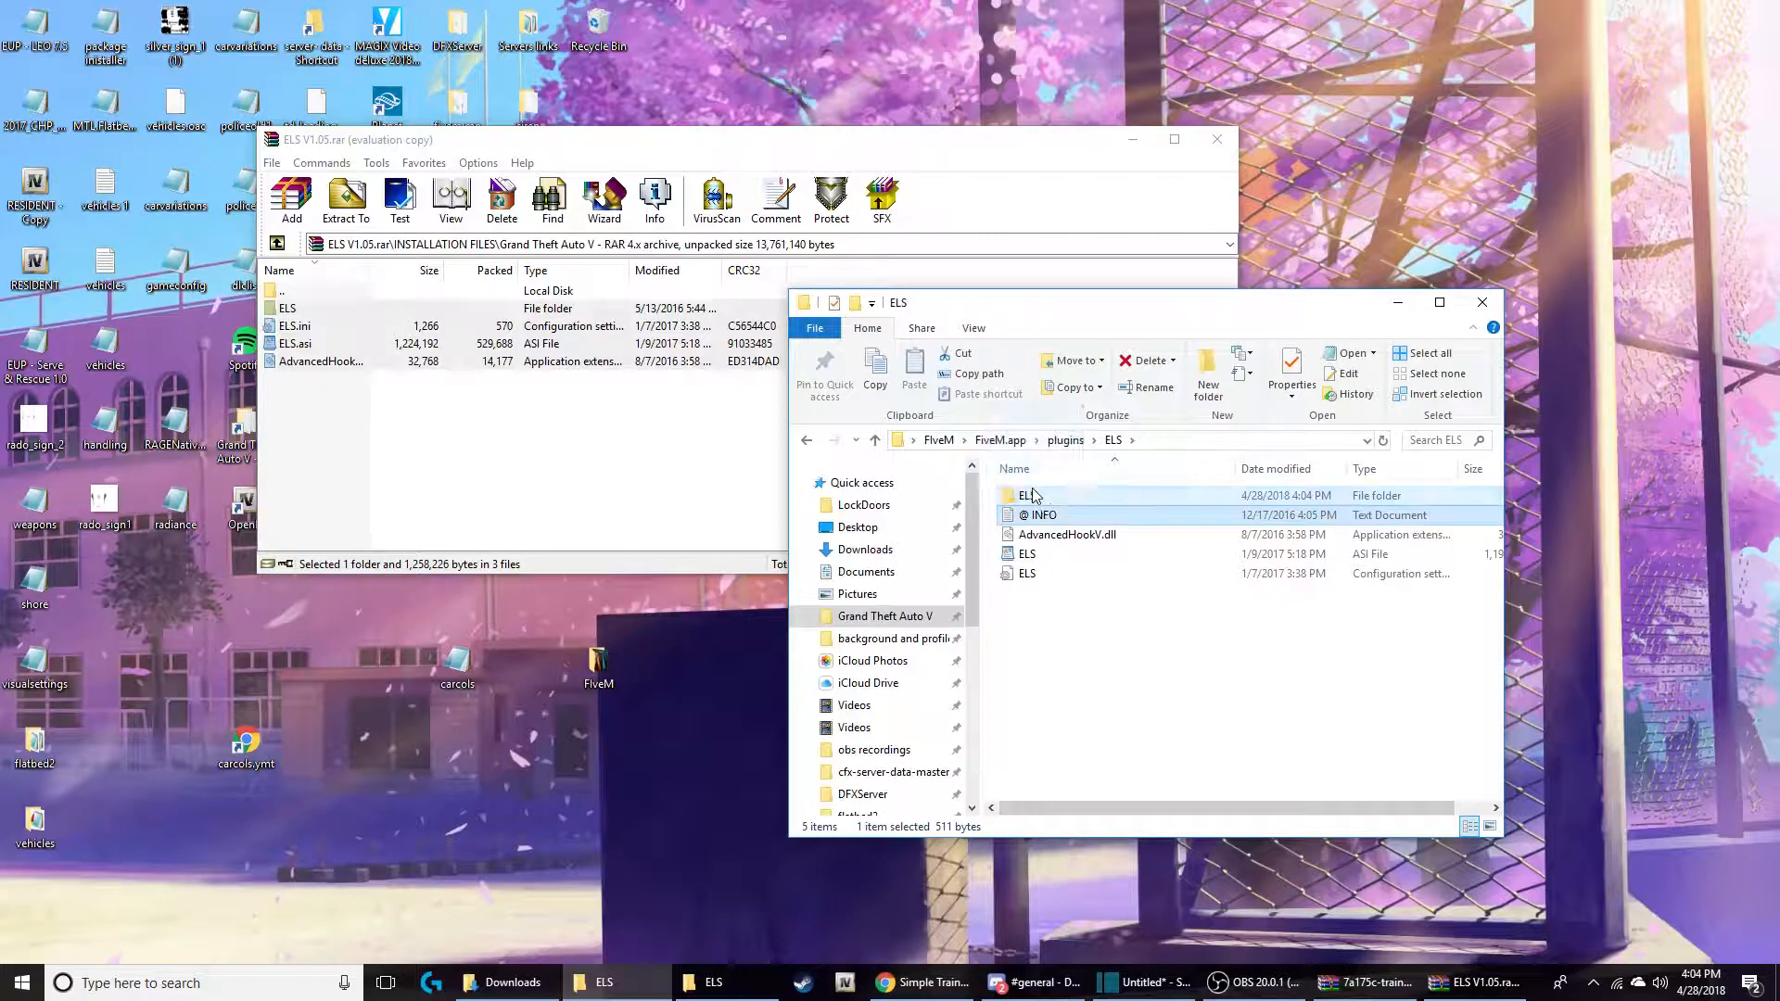
double_click(1027, 496)
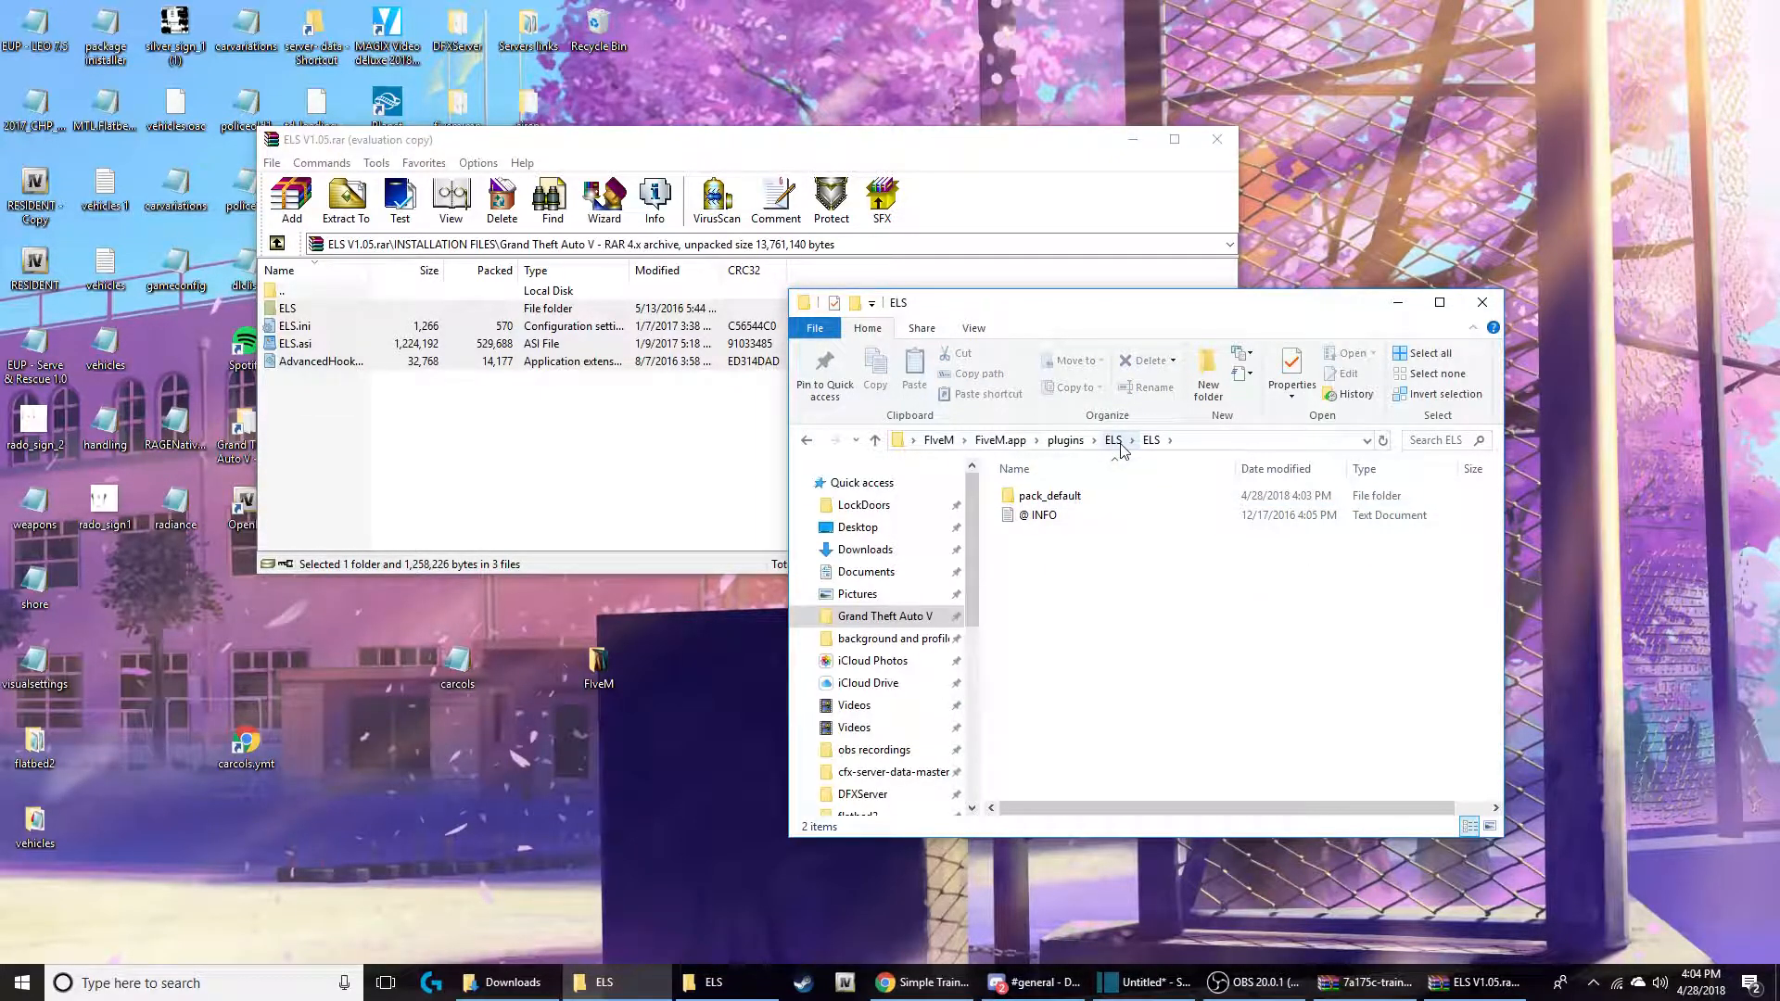
left_click(1065, 442)
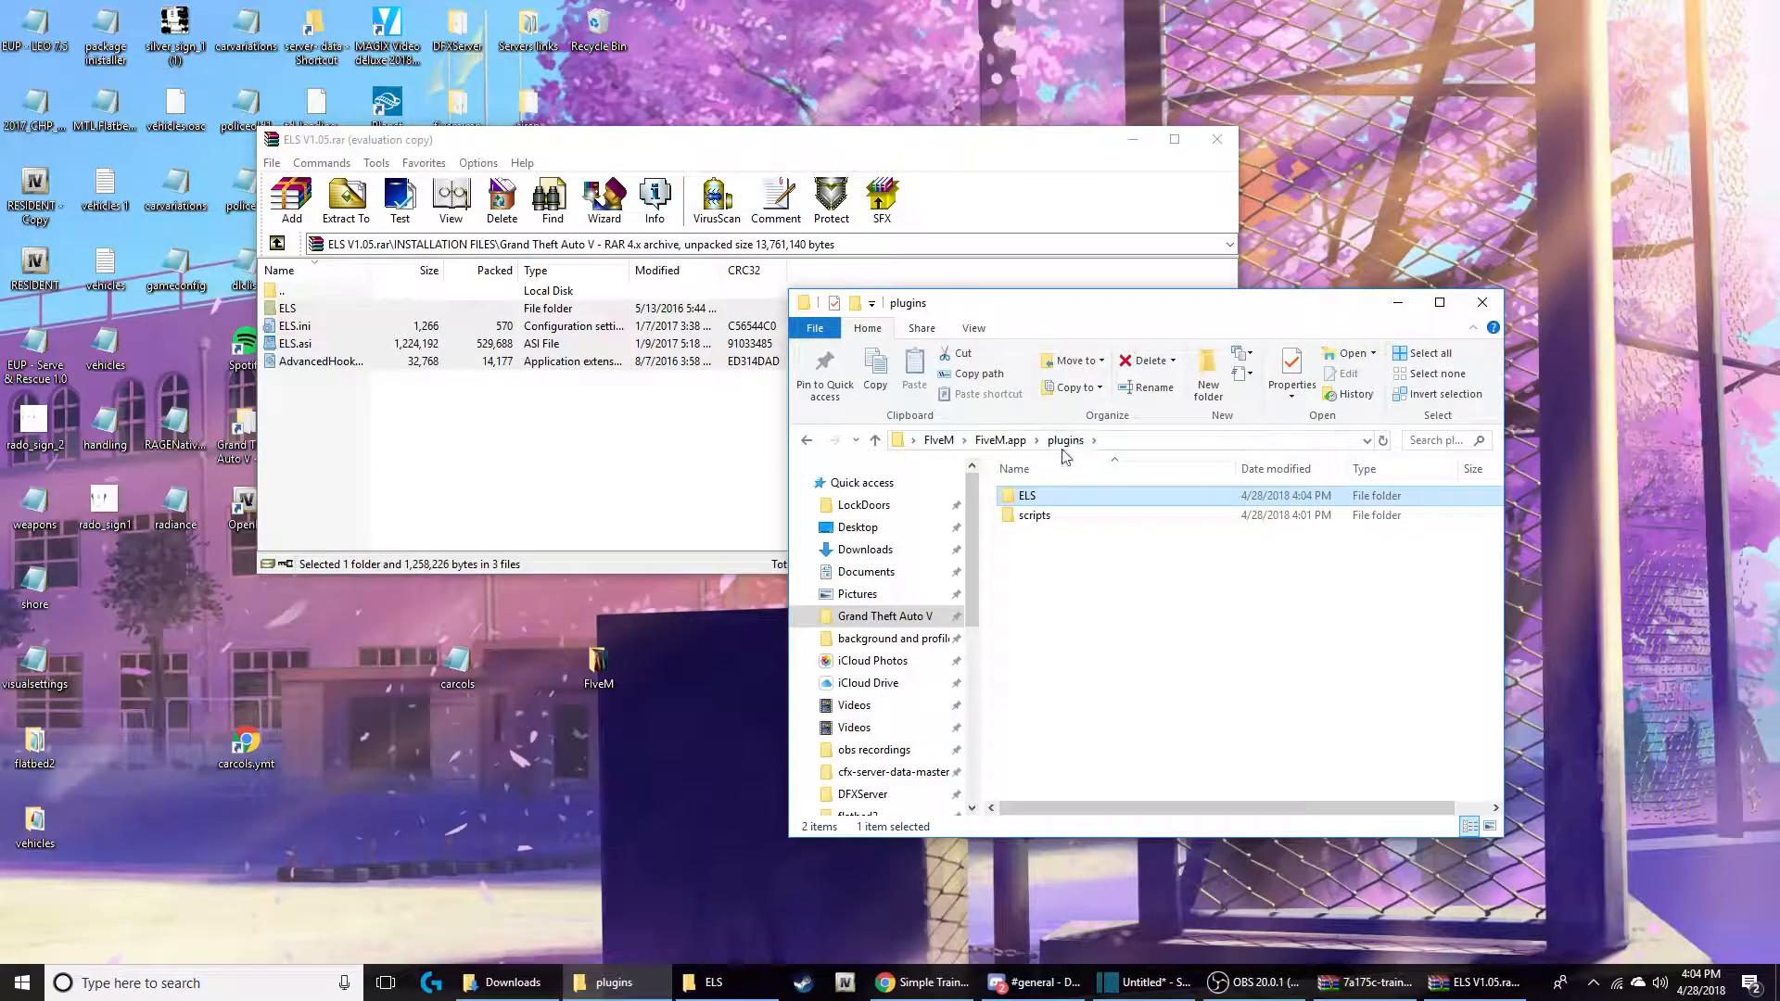
Step: Move AdvancedHookV.dll, ELS.asi and ELS.ini from the ELS folder up into plugins, and check the remaining inner ELS folder
double_click(1059, 498)
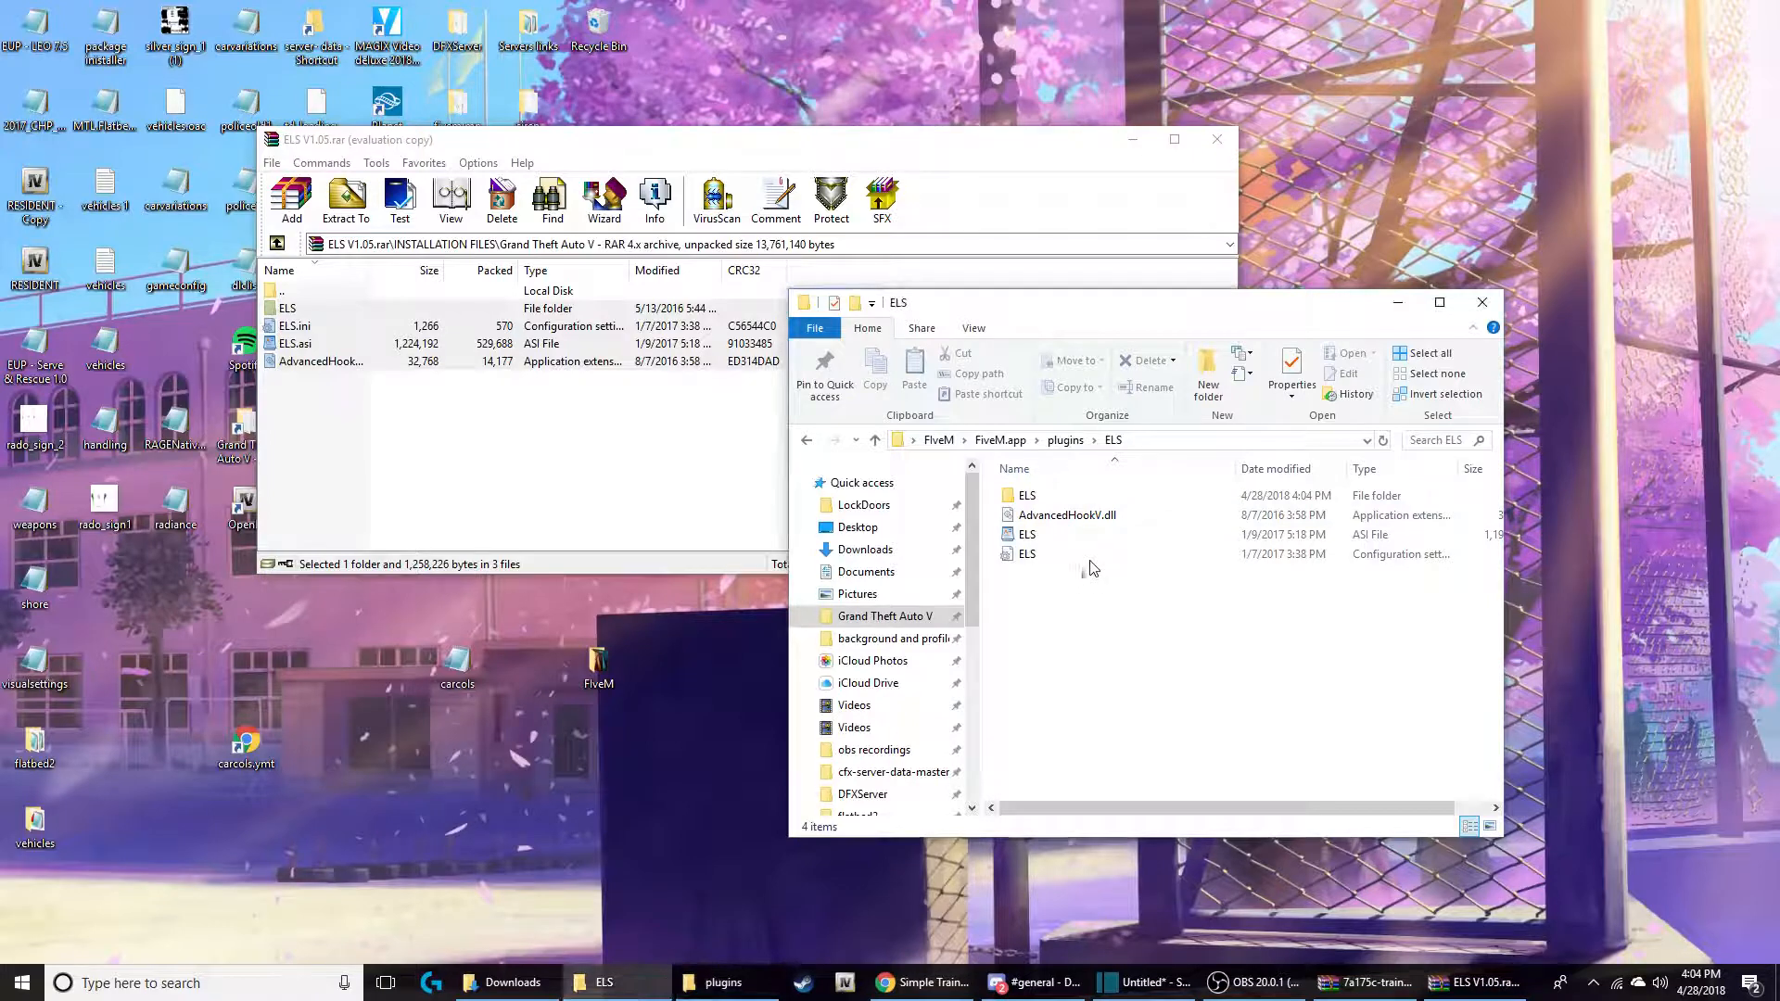
left_click_drag(1086, 584, 1065, 440)
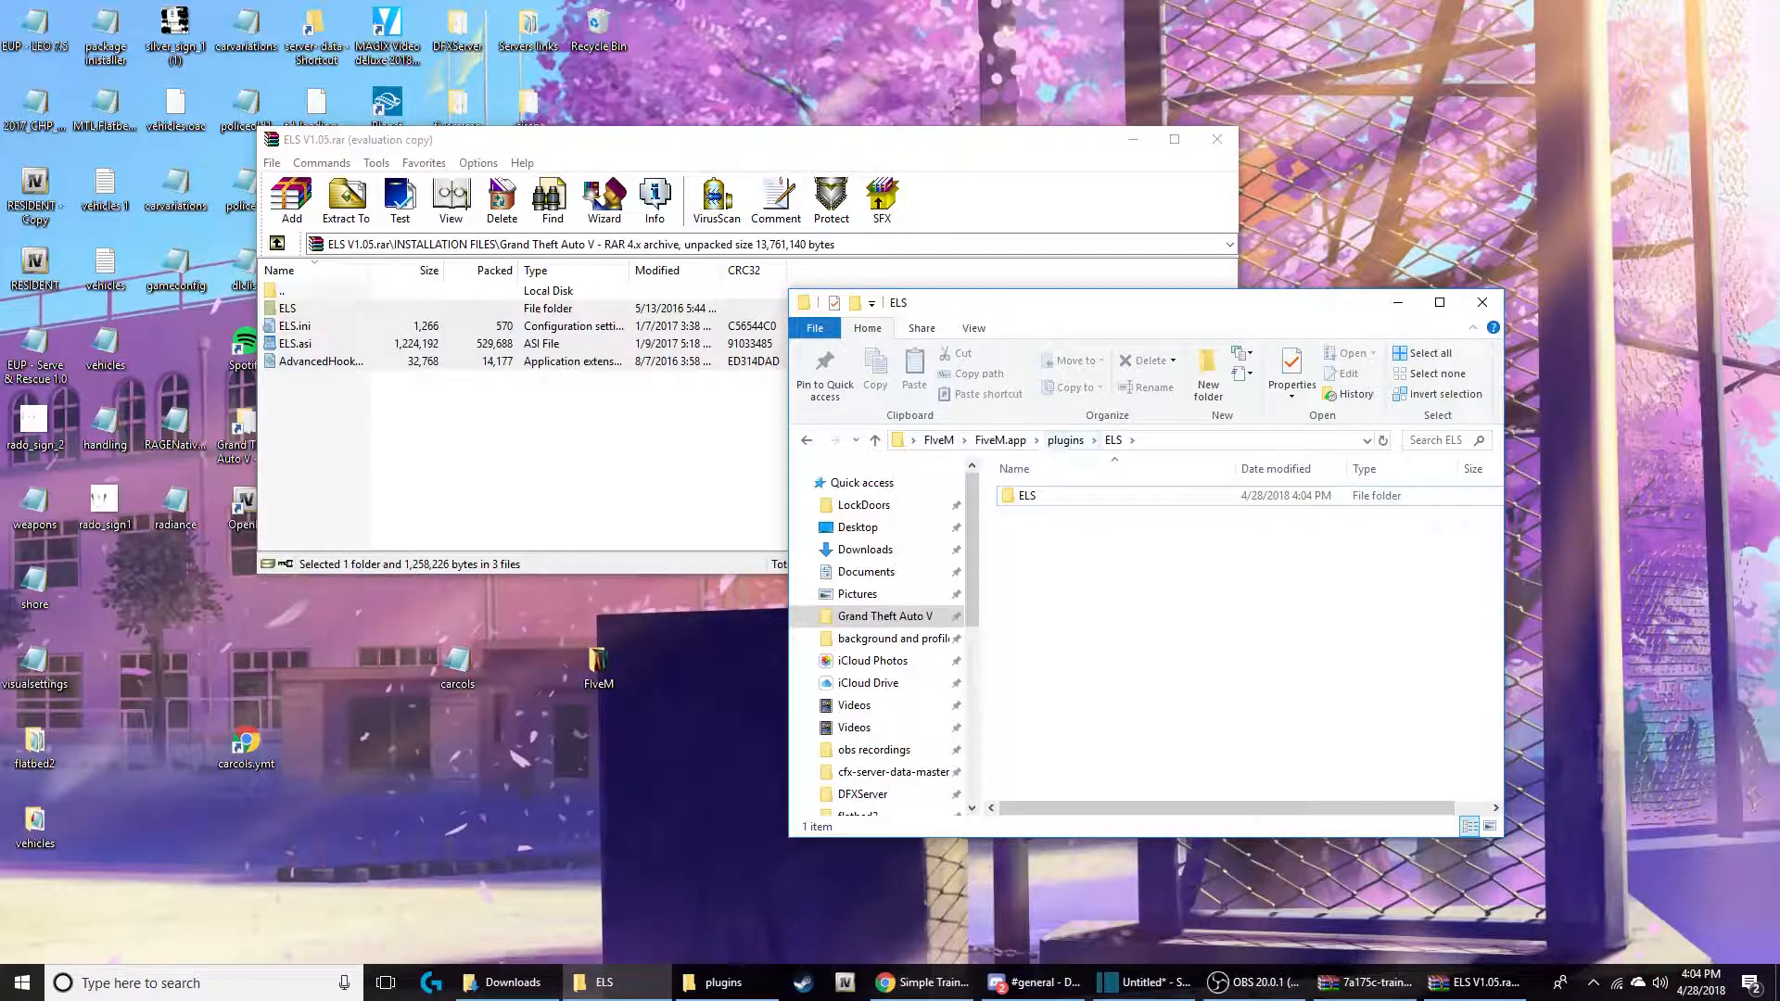
double_click(1028, 496)
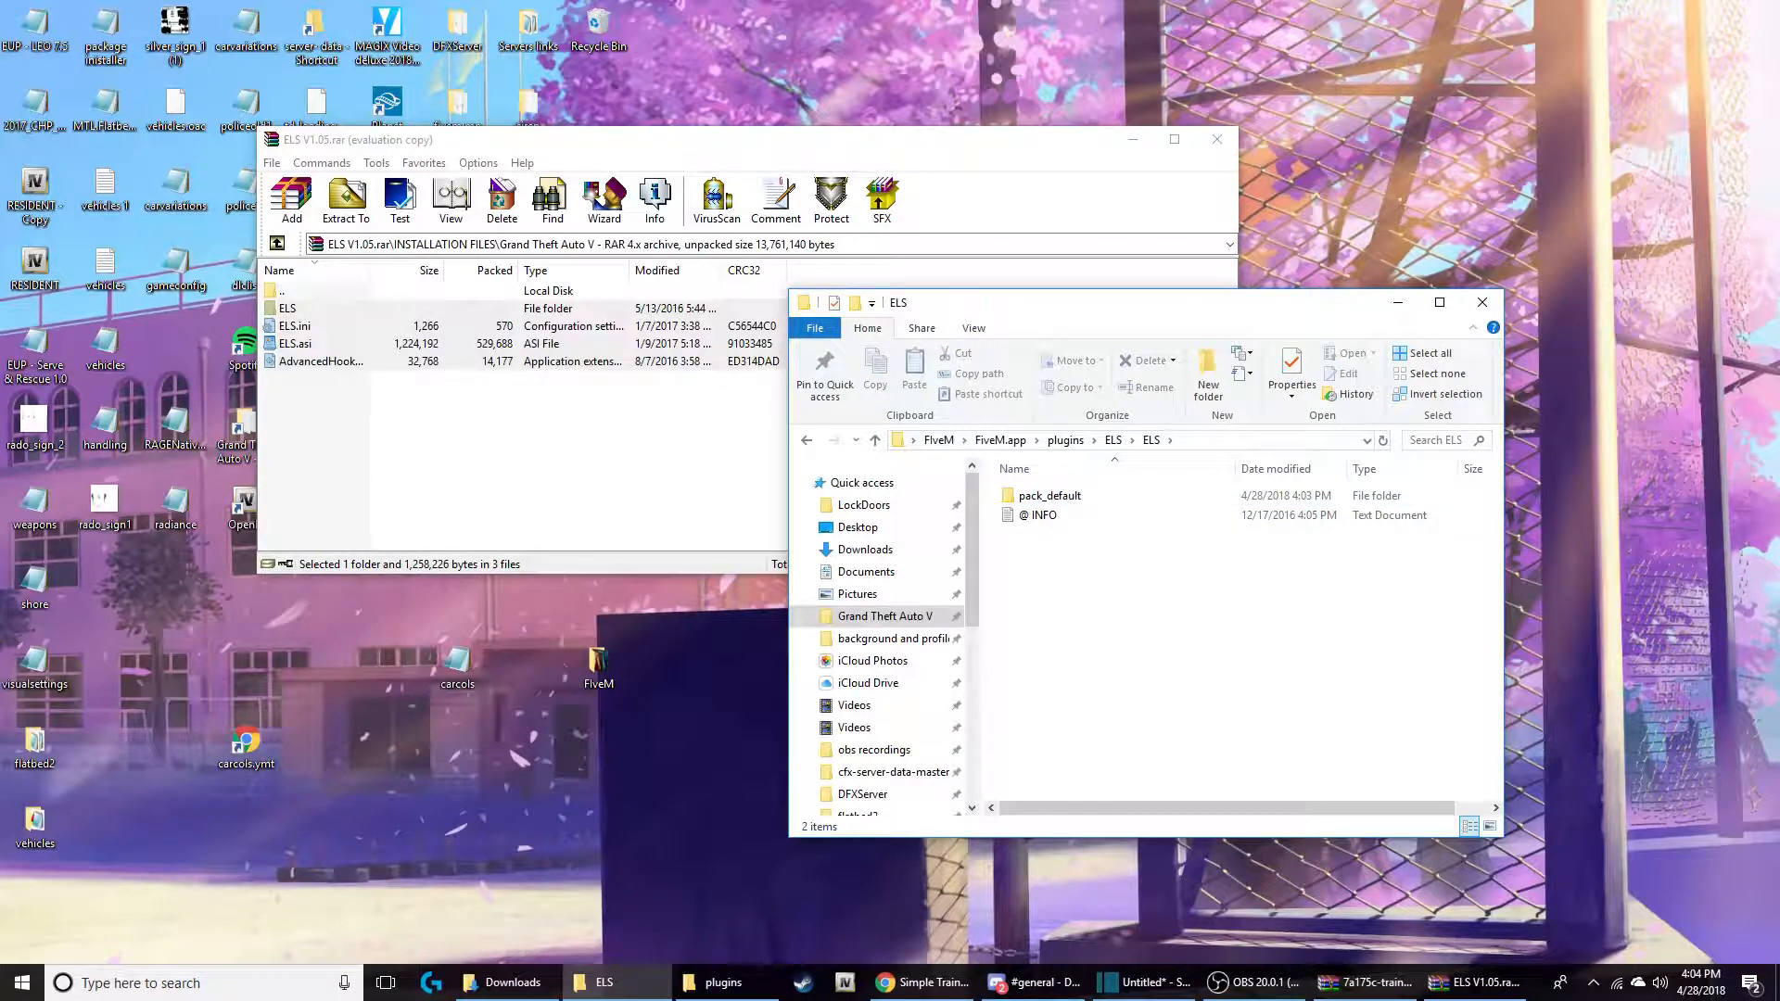
left_click(1066, 441)
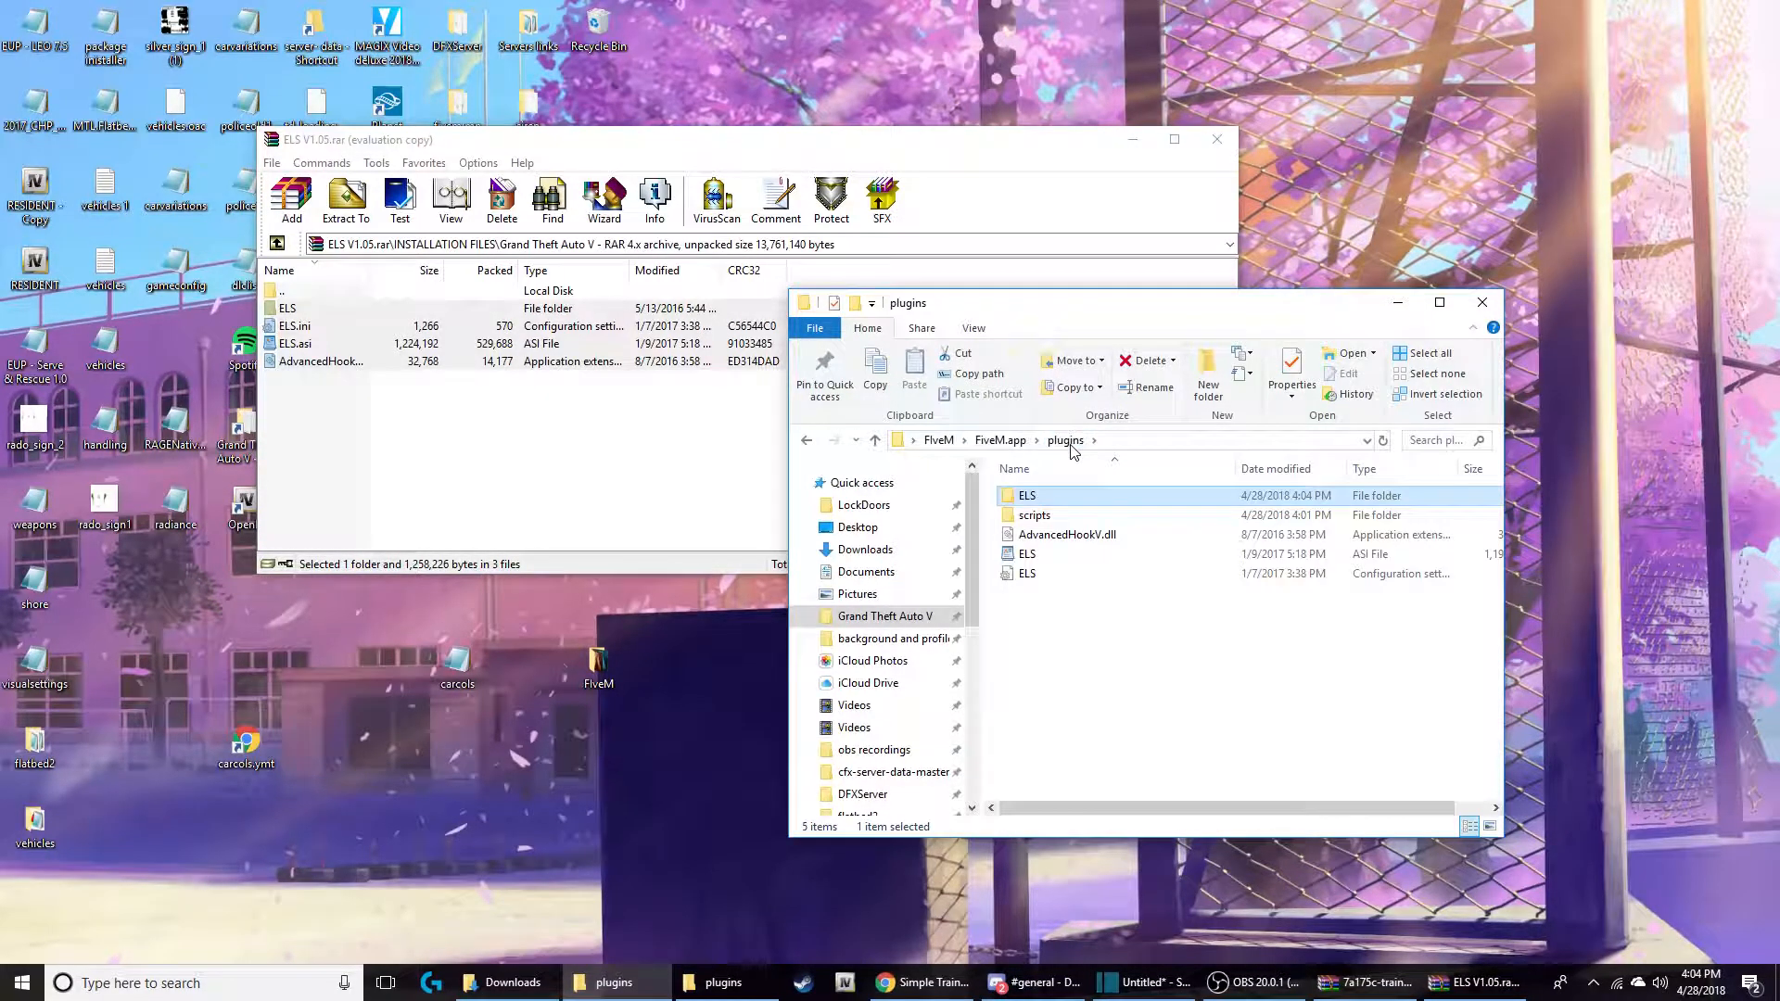
Step: Delete the ELS folder from plugins and create a new folder named ELS in its place
right_click(1029, 498)
left_click(1080, 862)
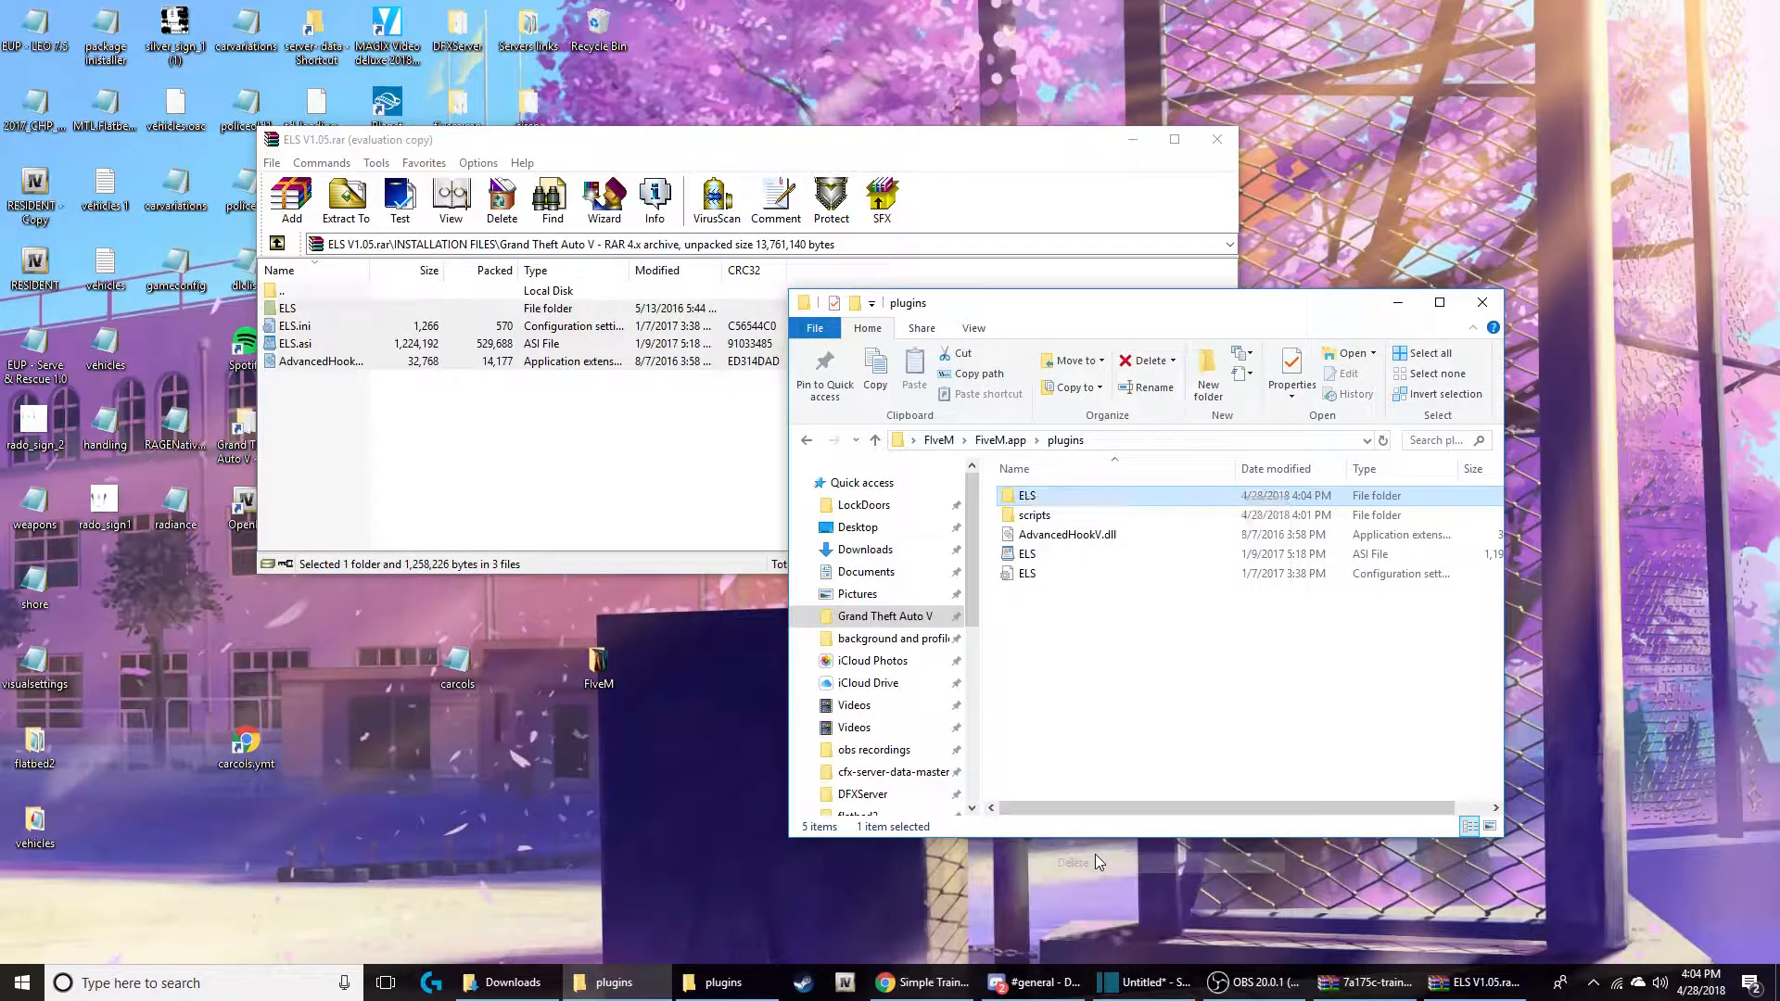
right_click(1060, 631)
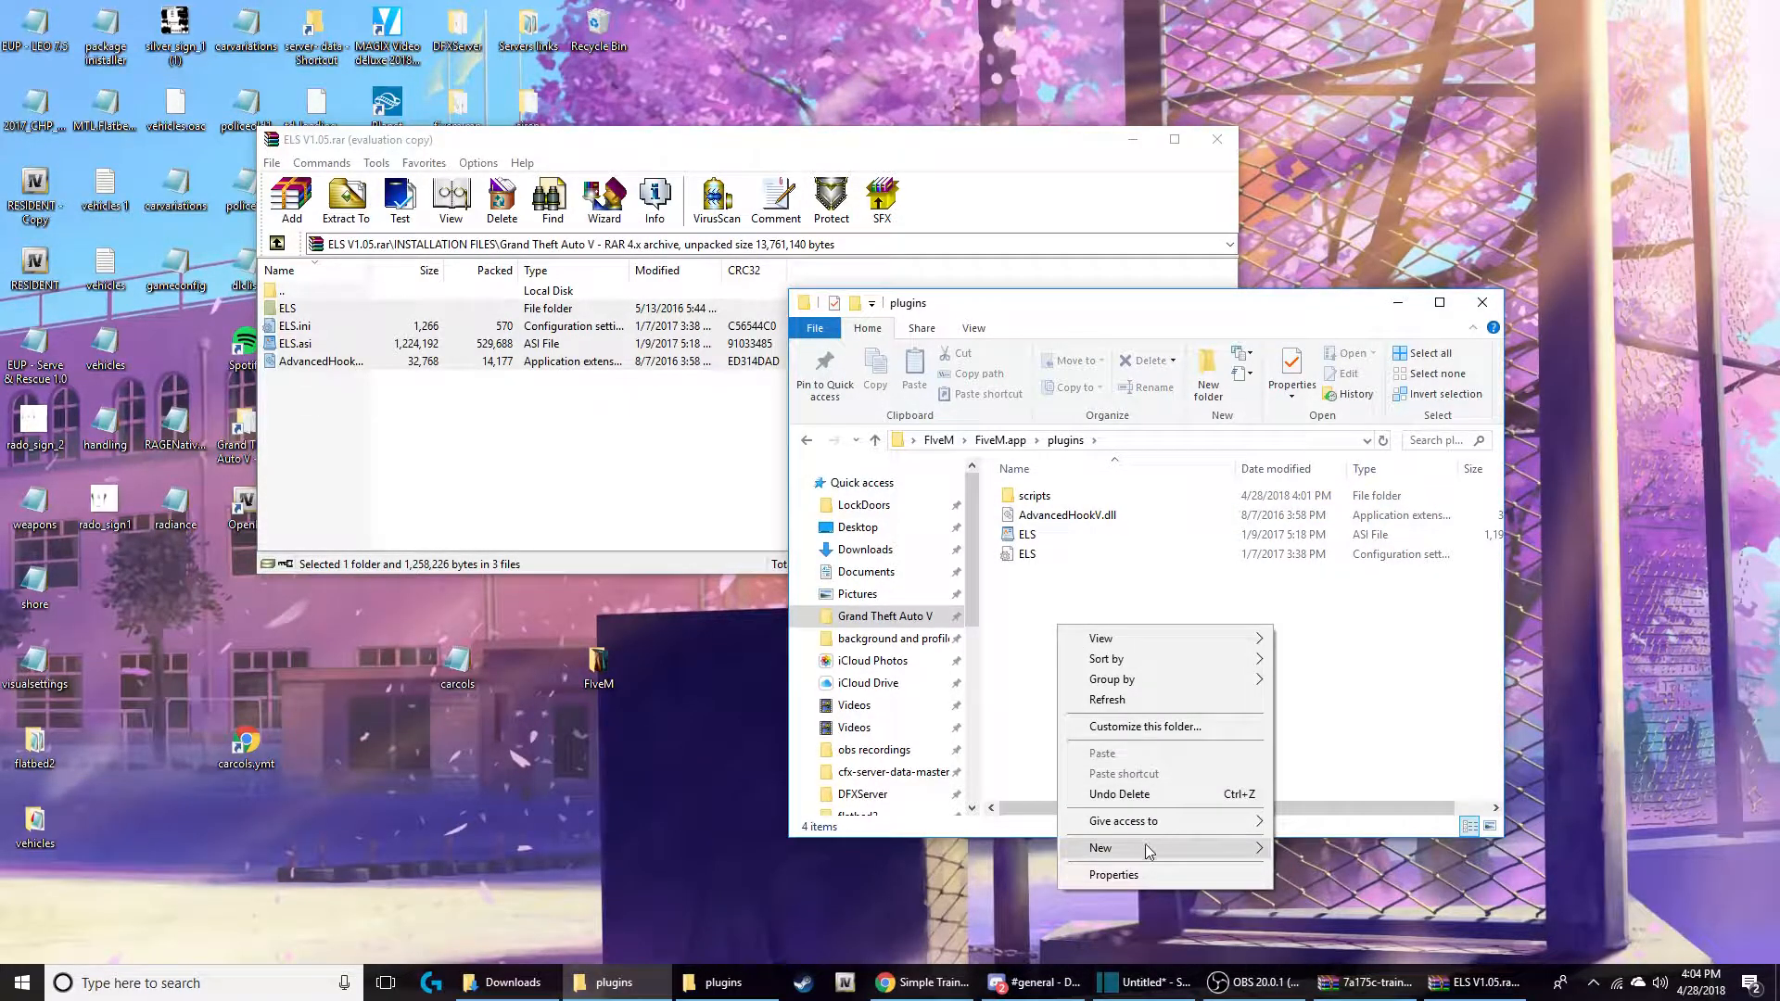
mouse_move(1149, 849)
left_click(1317, 637)
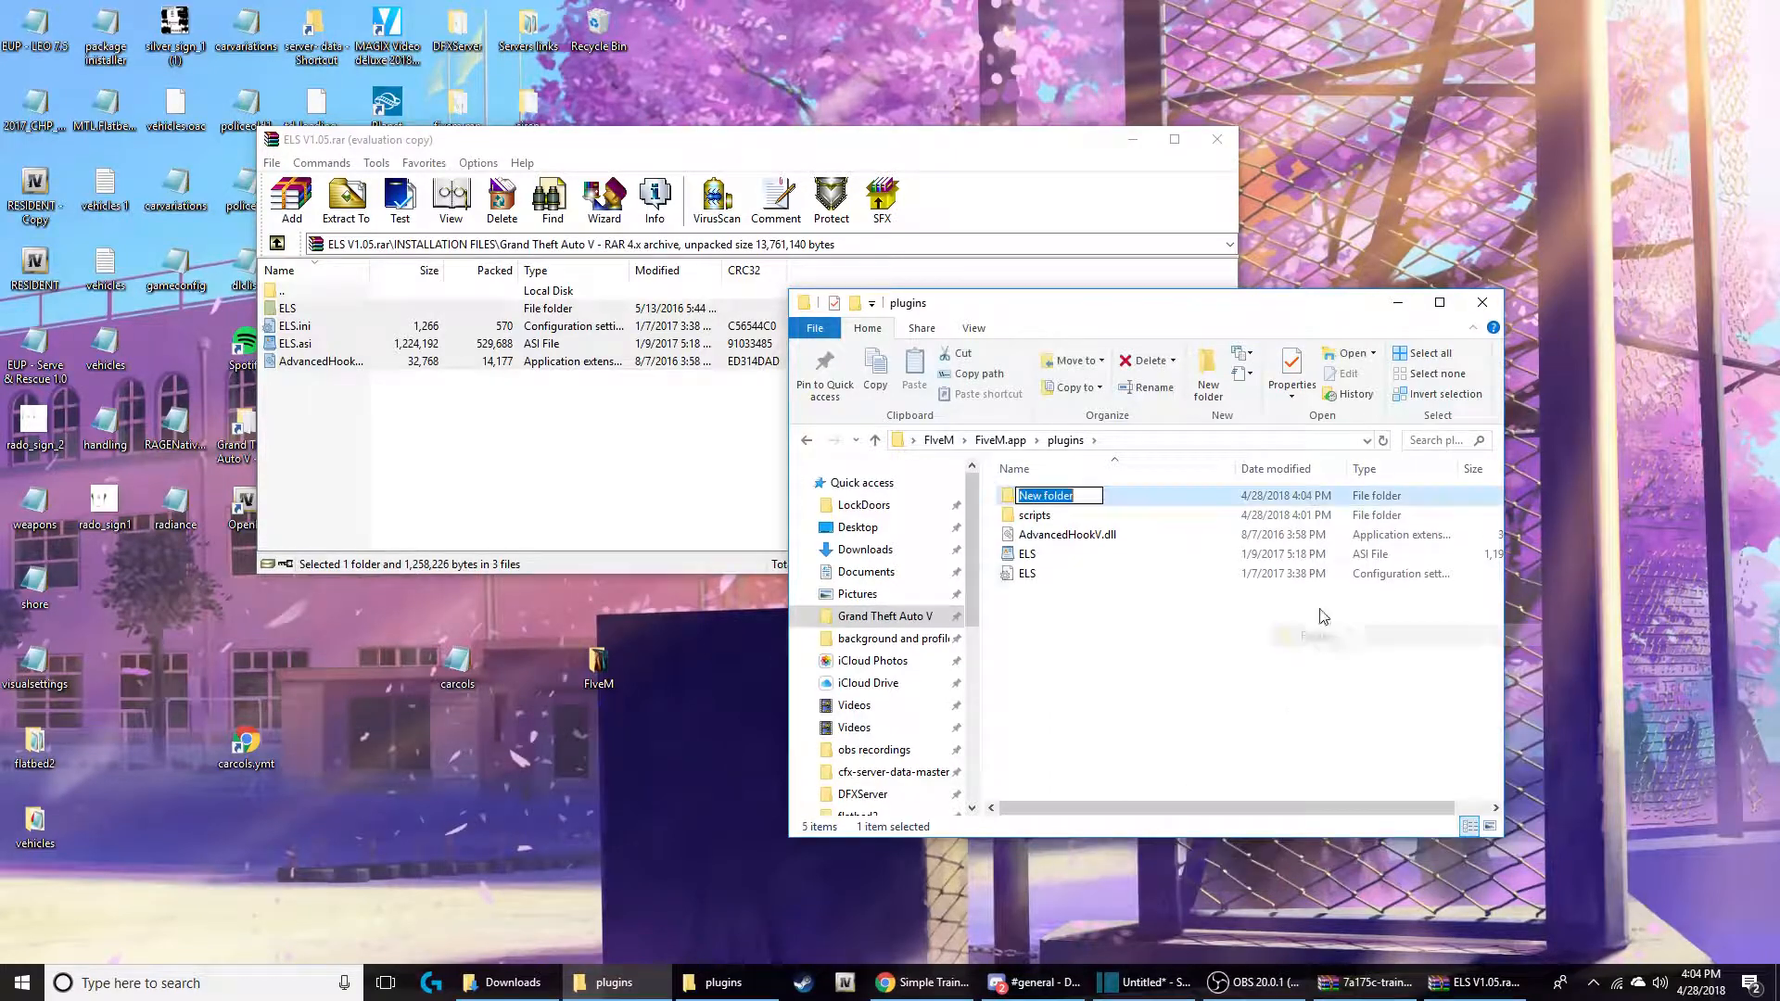
key("BackSpace")
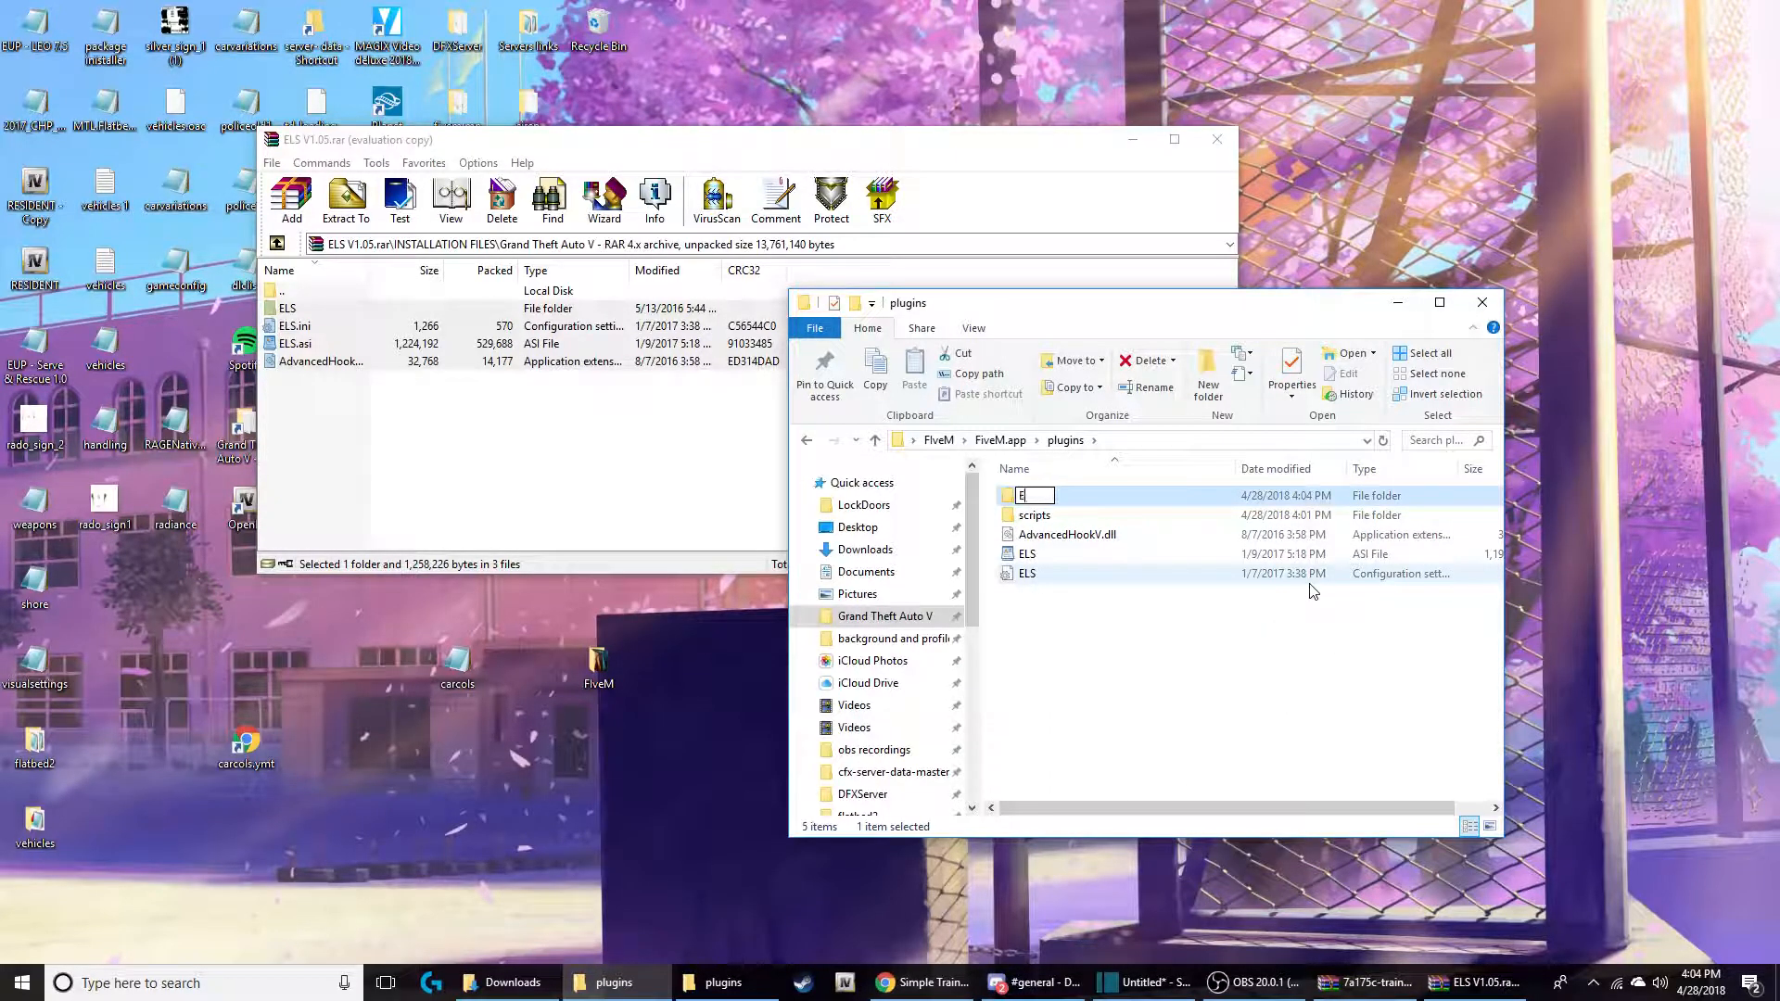
type("ELS")
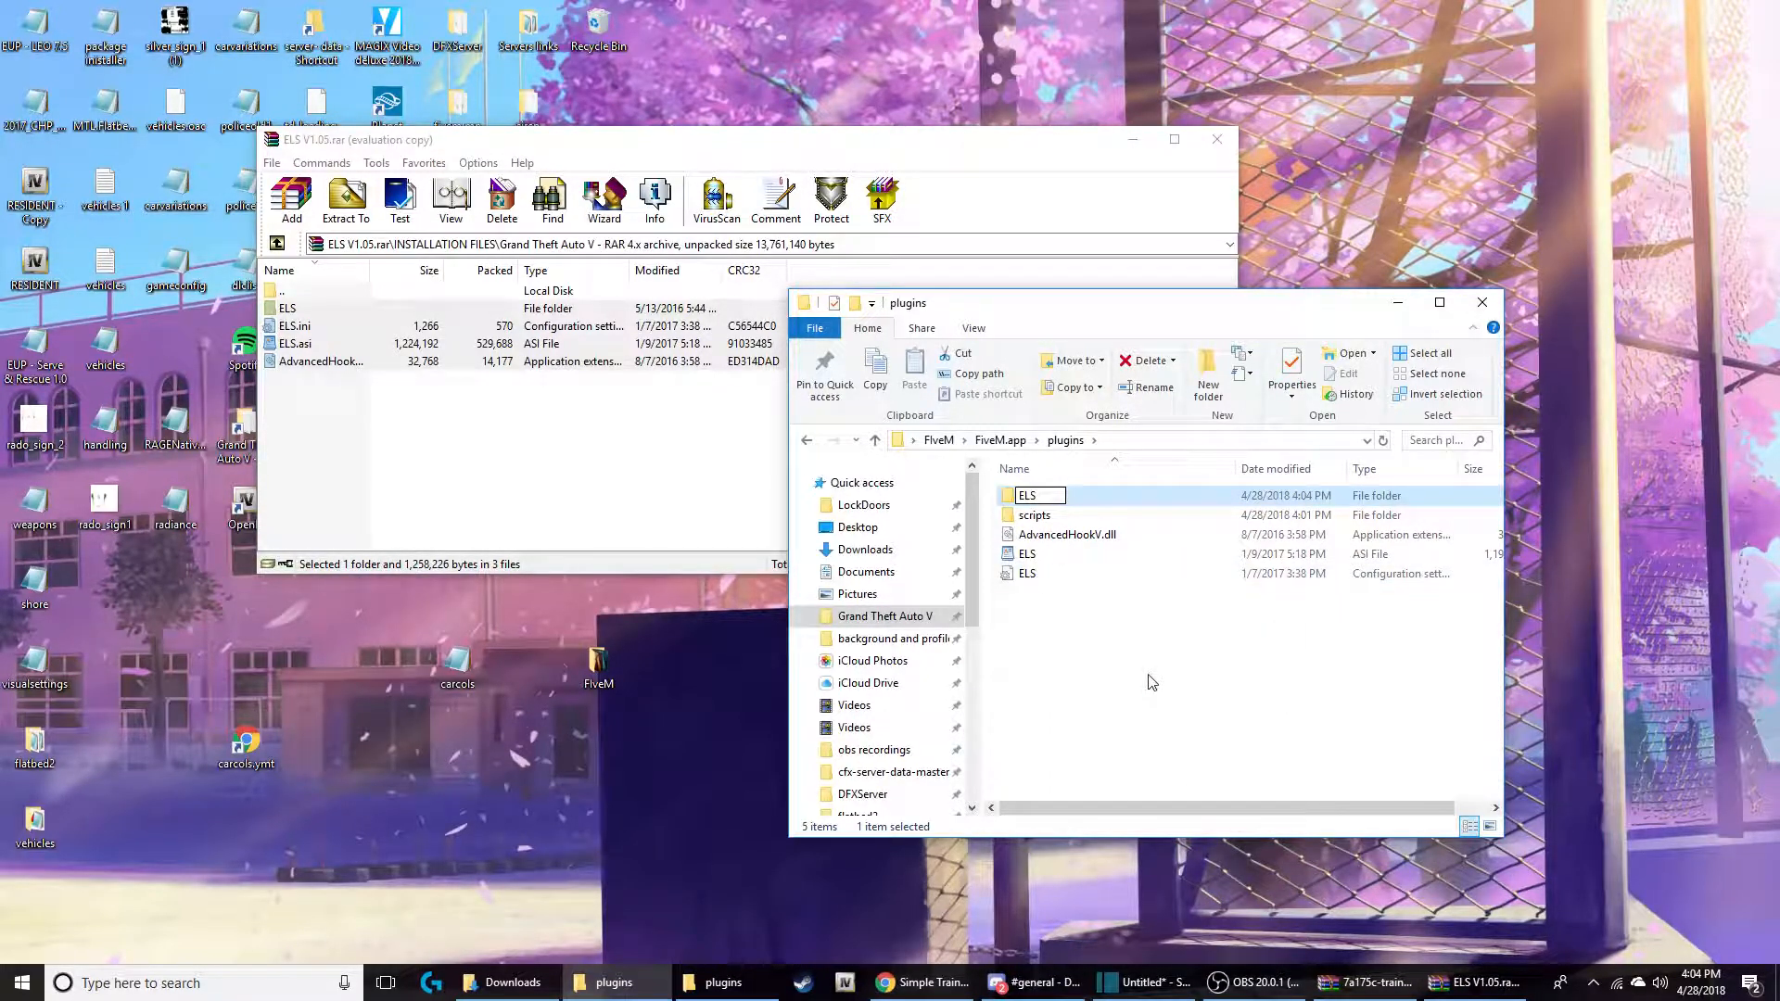
left_click(1150, 691)
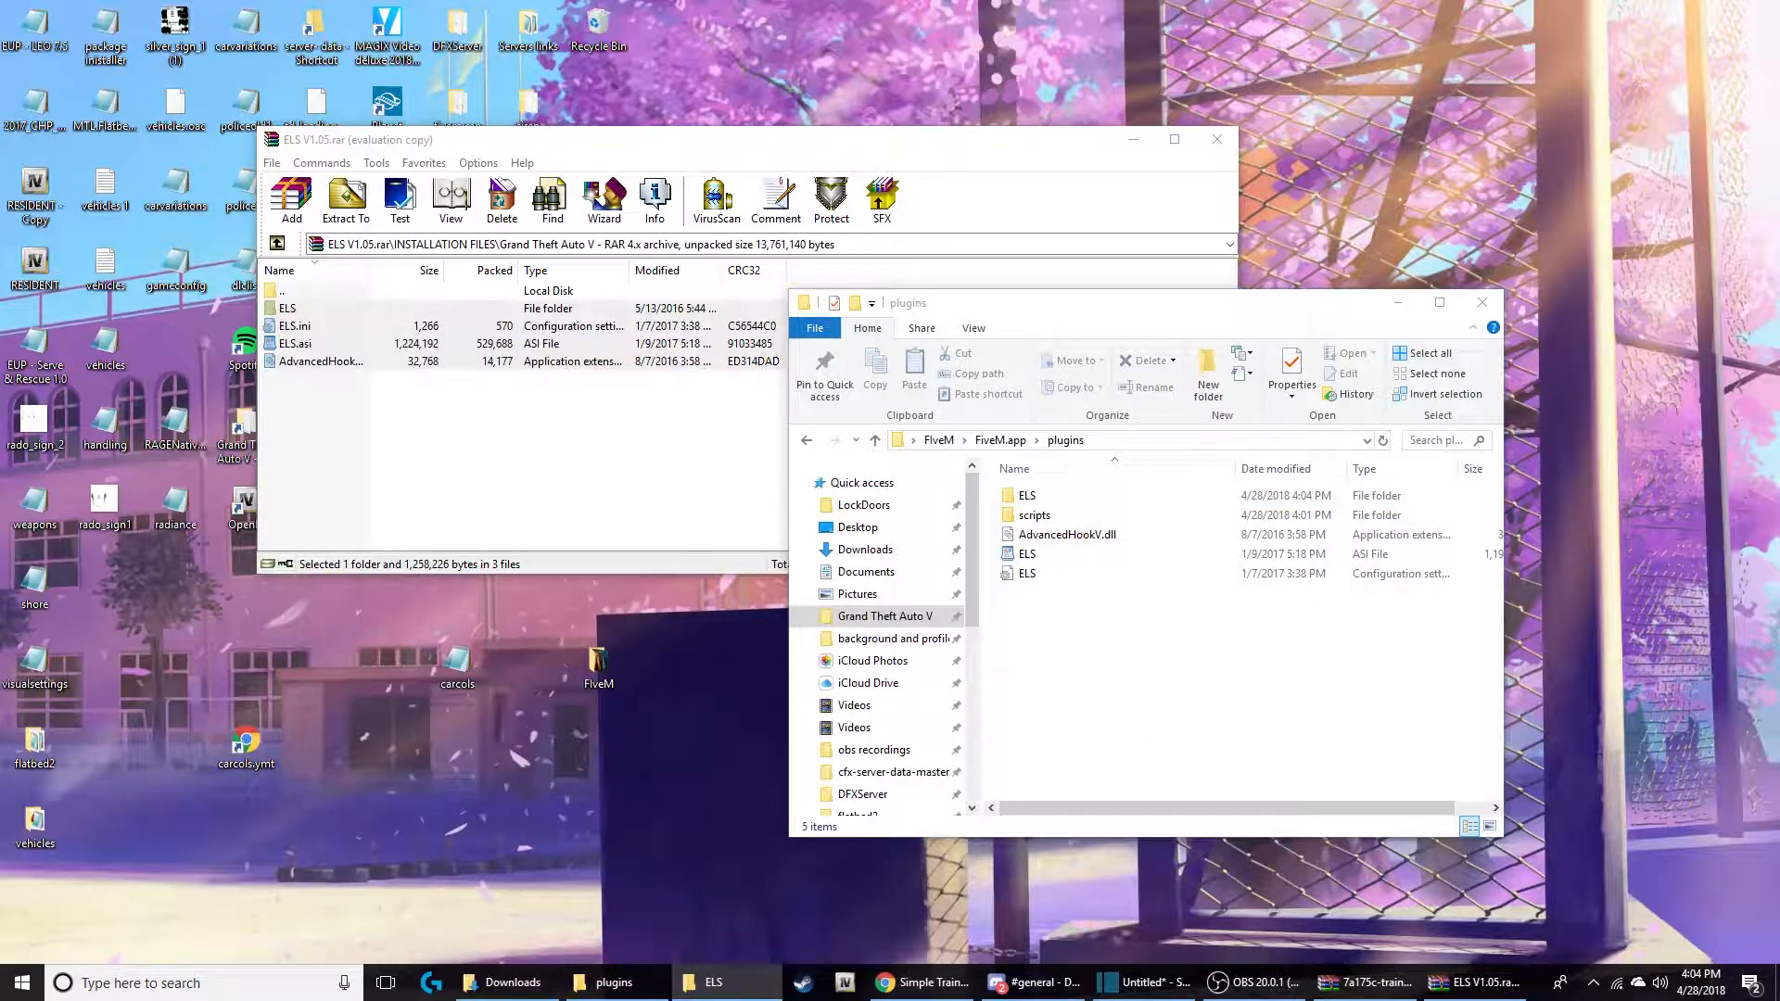
Step: Place pack_default and @ INFO in the new ELS folder and compare it with the archive's ELS folder
left_click(1075, 503)
left_click(1076, 504)
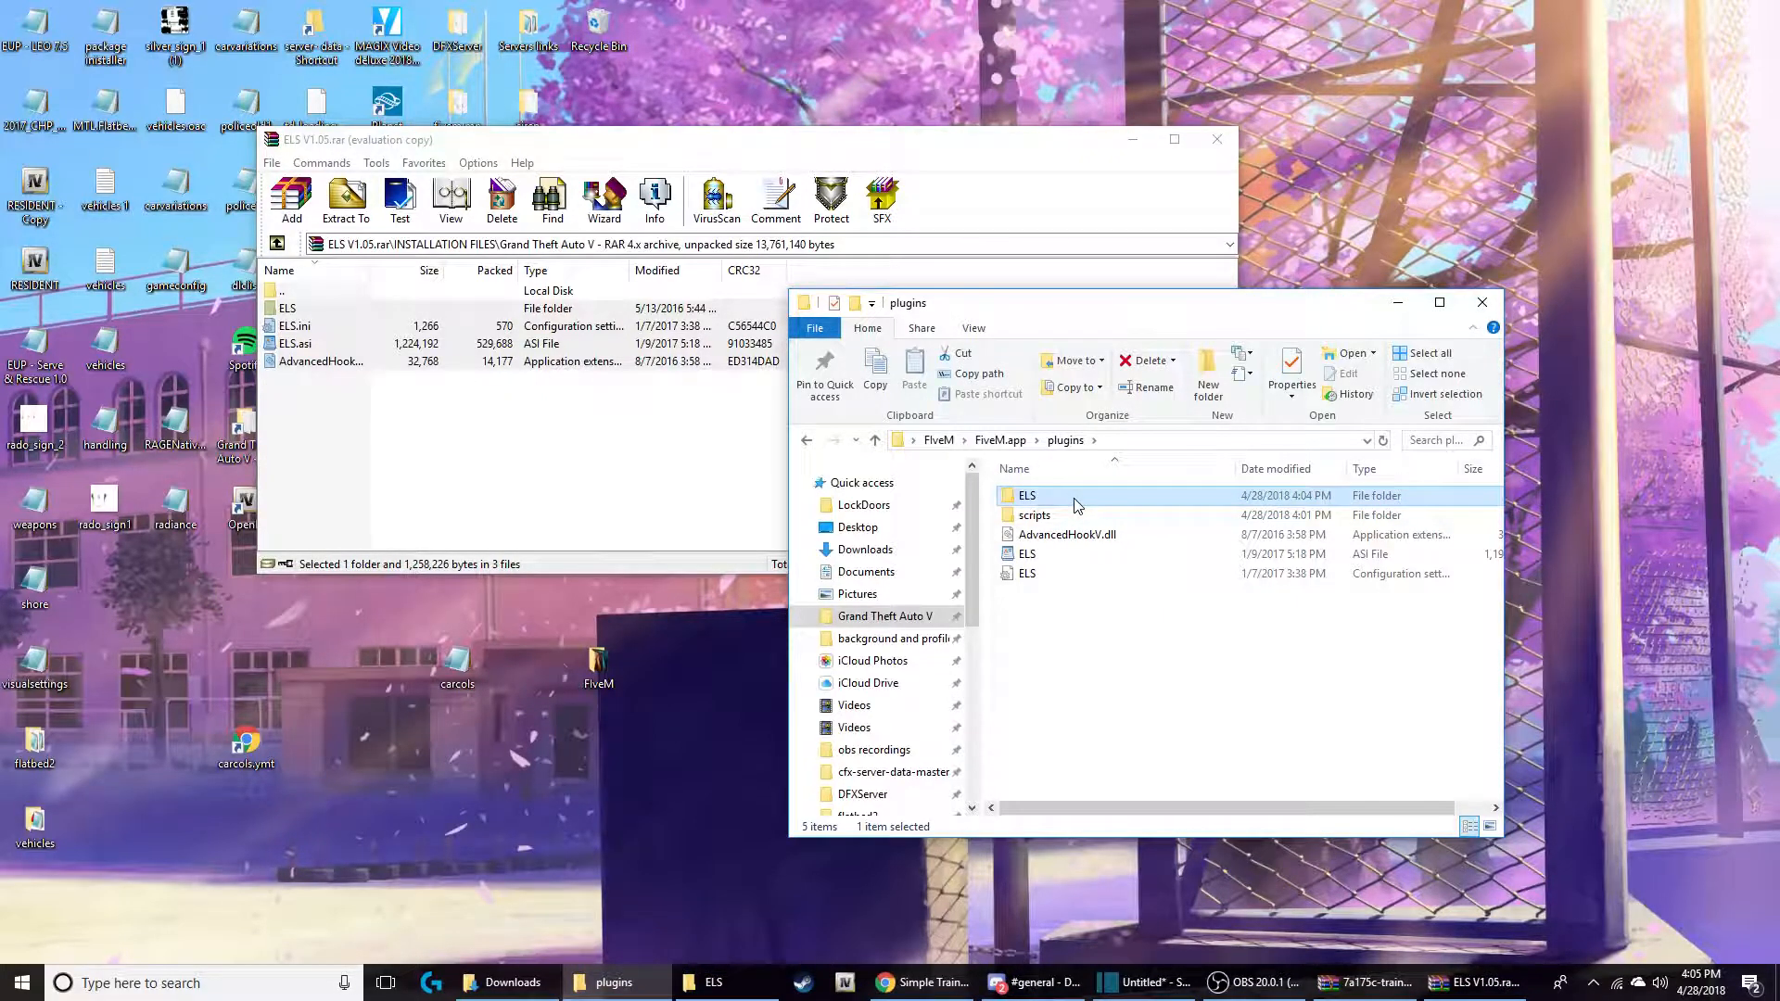
double_click(1062, 500)
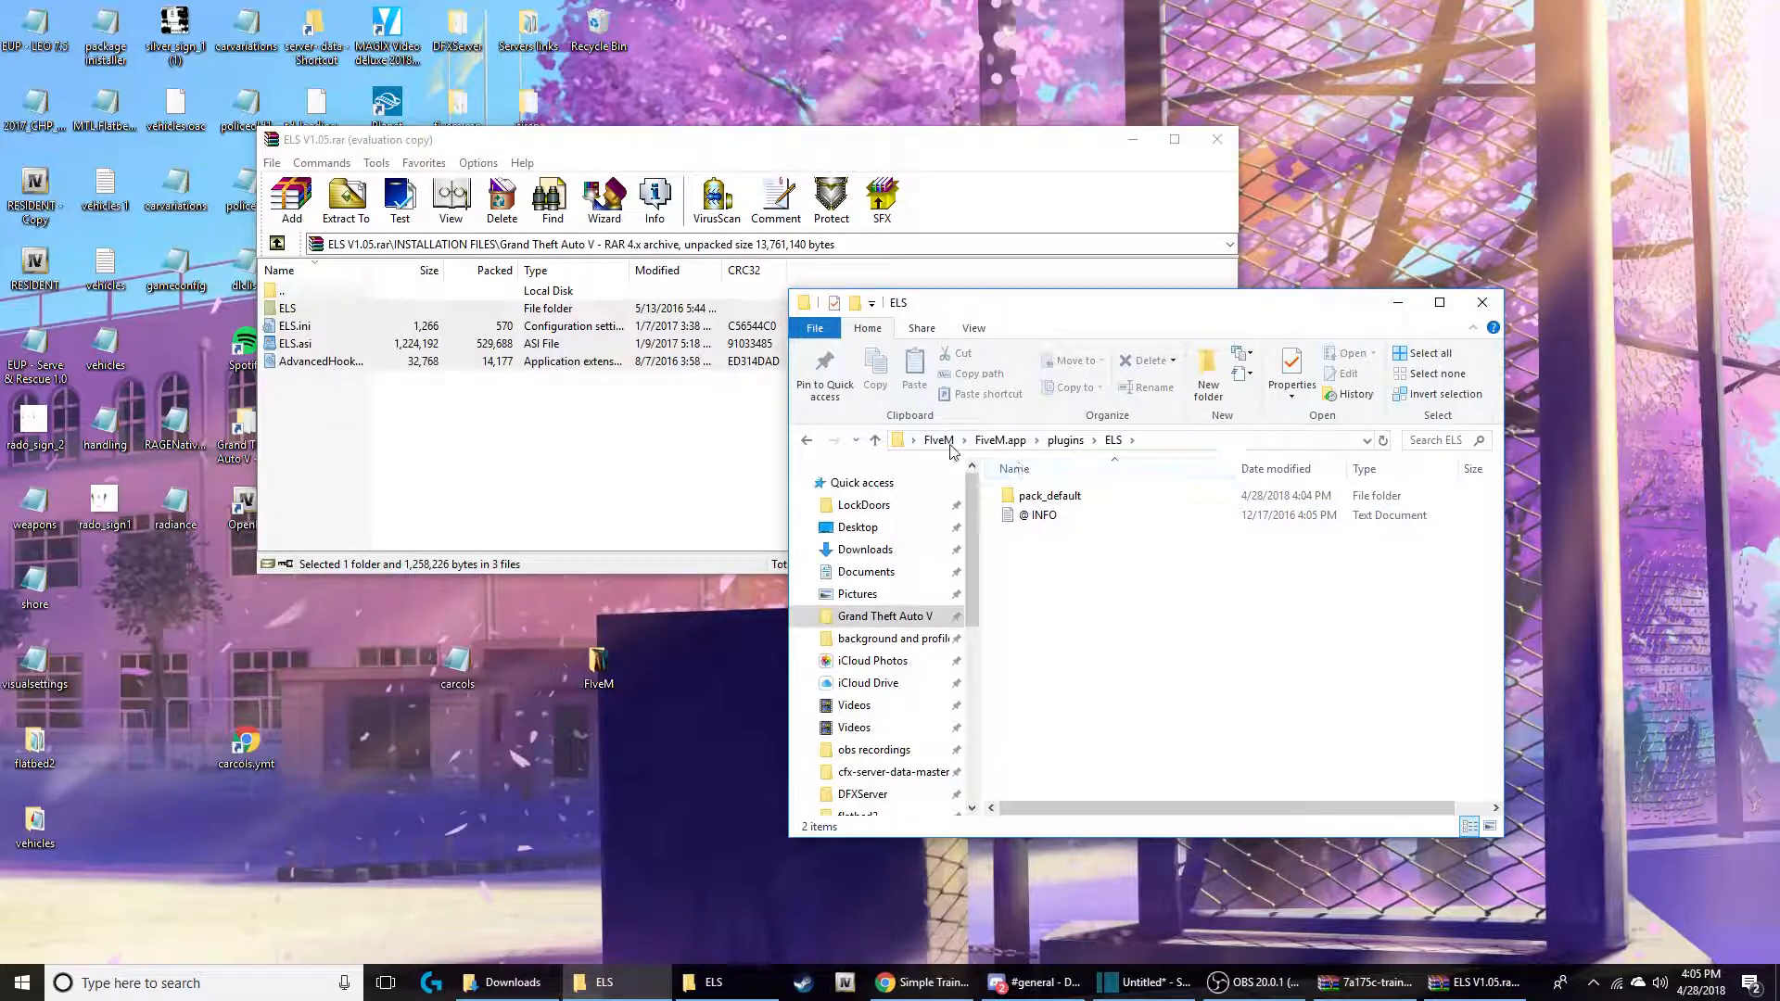
double_click(326, 310)
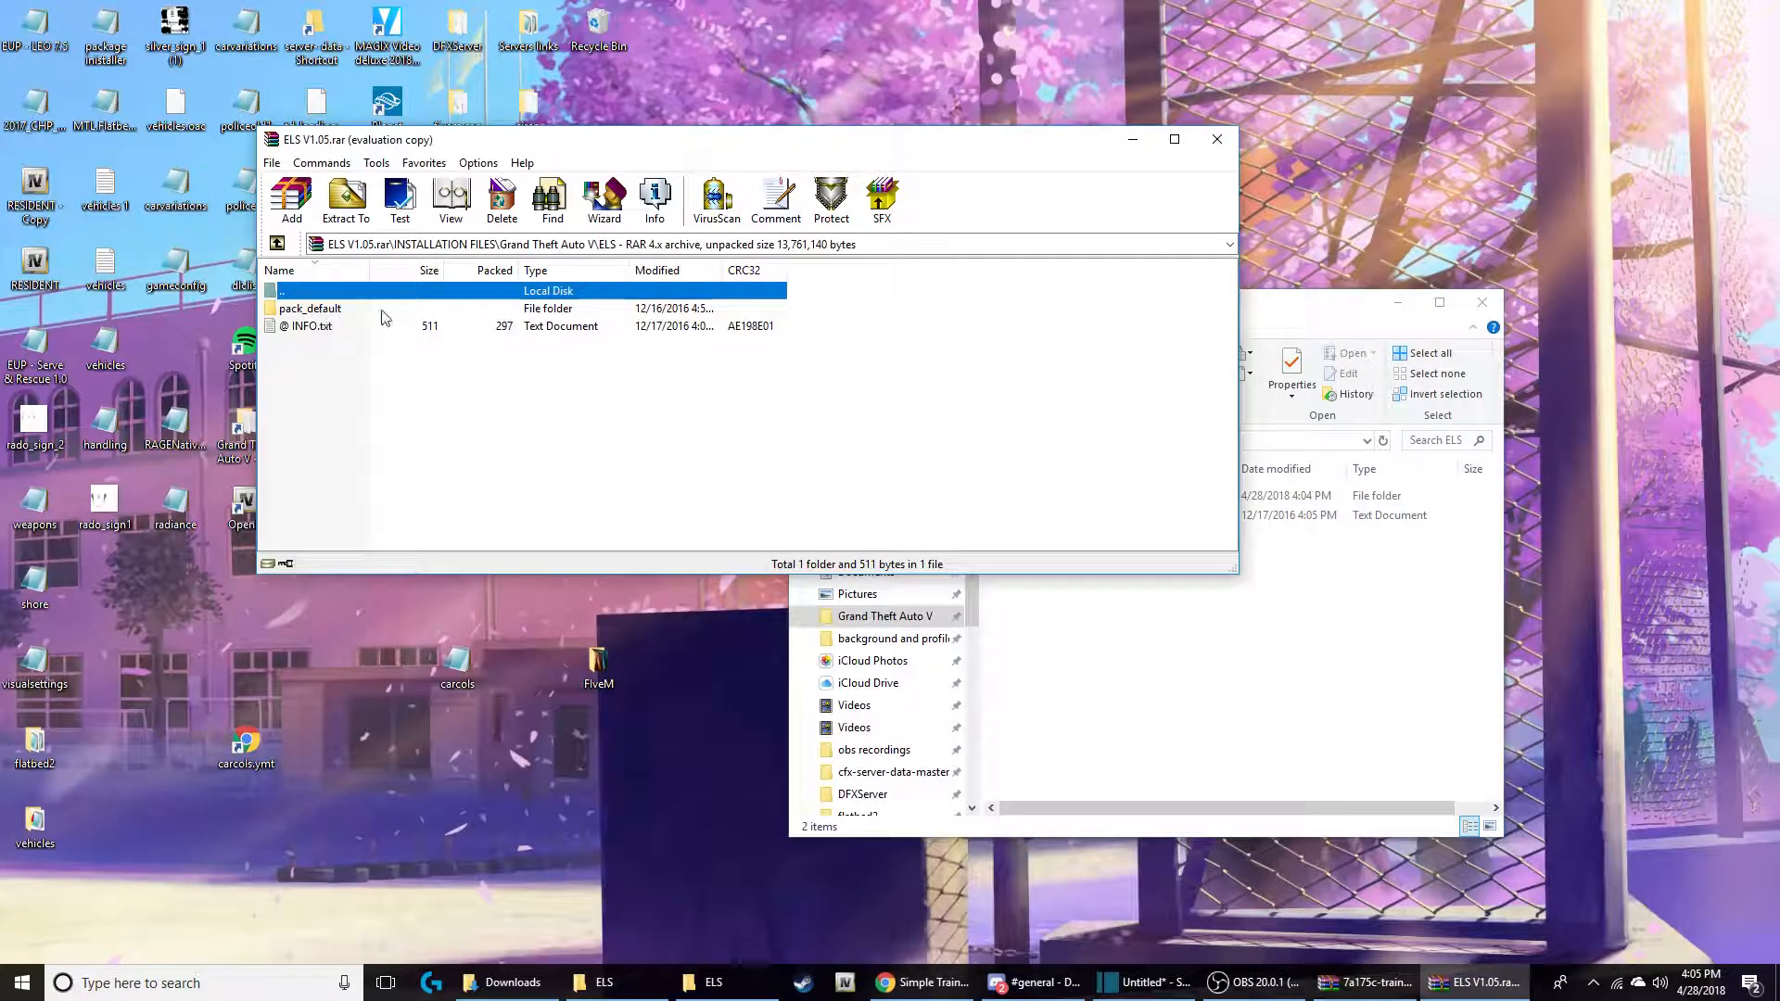
left_click_drag(998, 149, 705, 236)
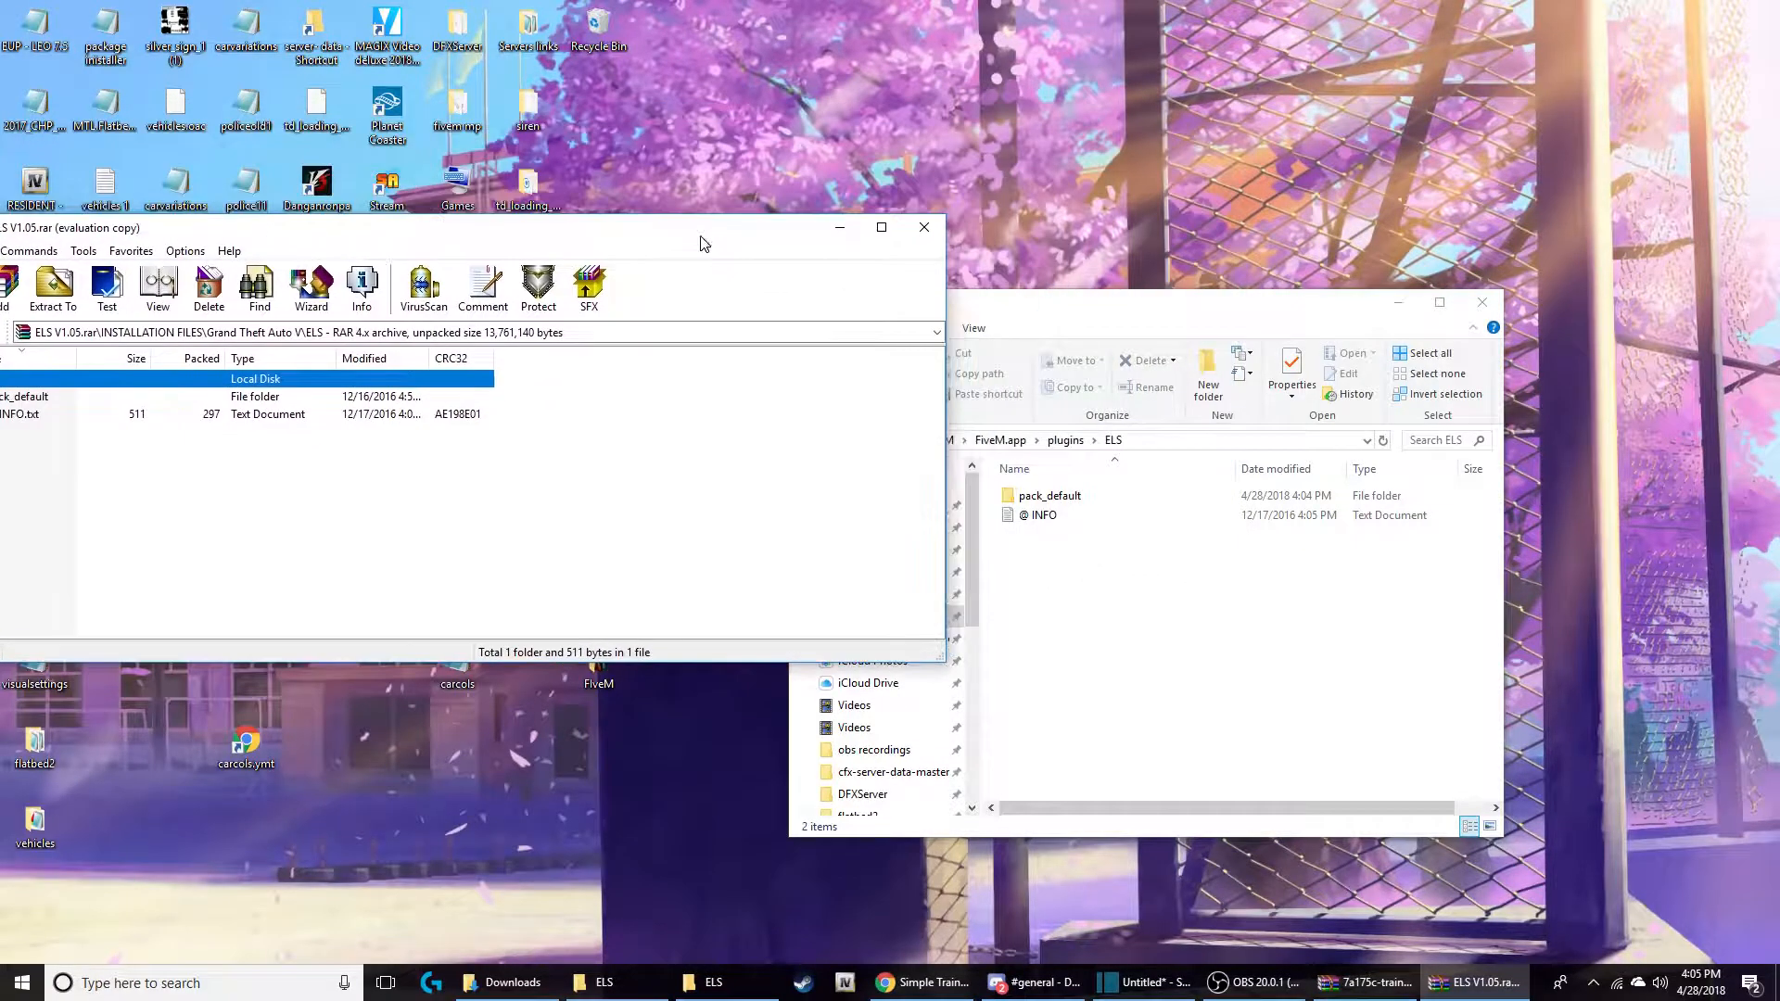
Step: Copy the ELS folder from the archive's Grand Theft Auto V folder into plugins, replacing the existing files
left_click(1065, 439)
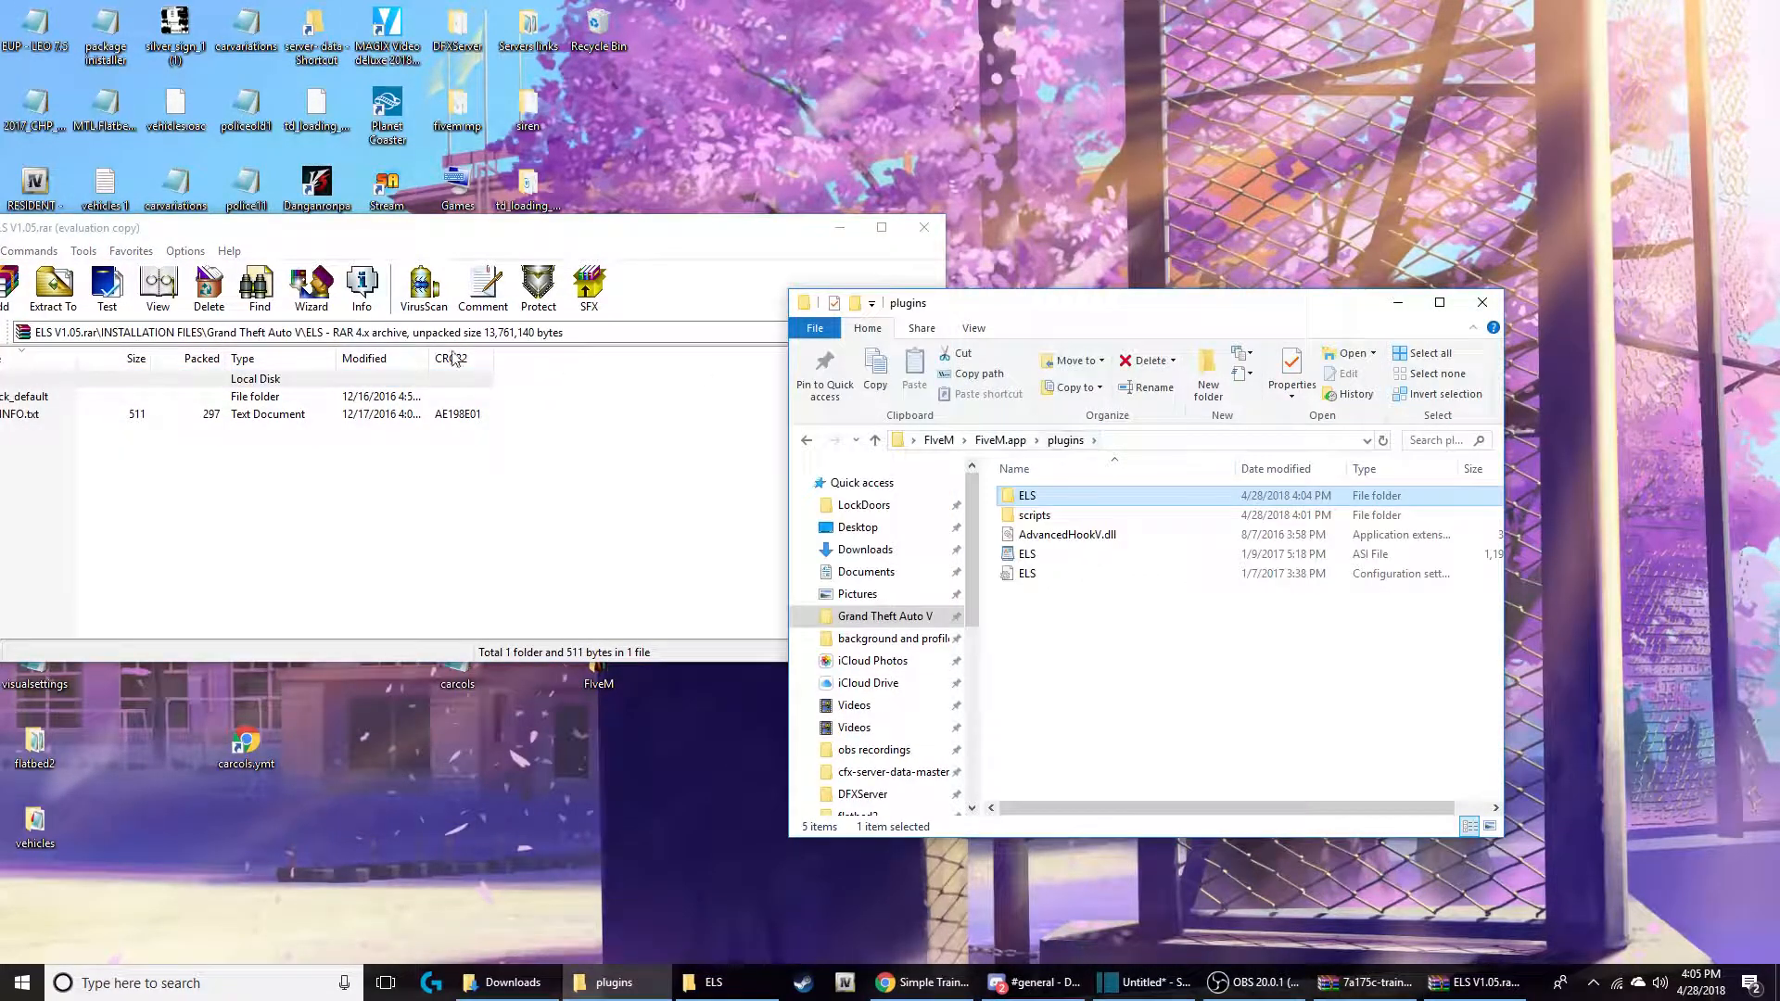
left_click_drag(383, 234, 471, 175)
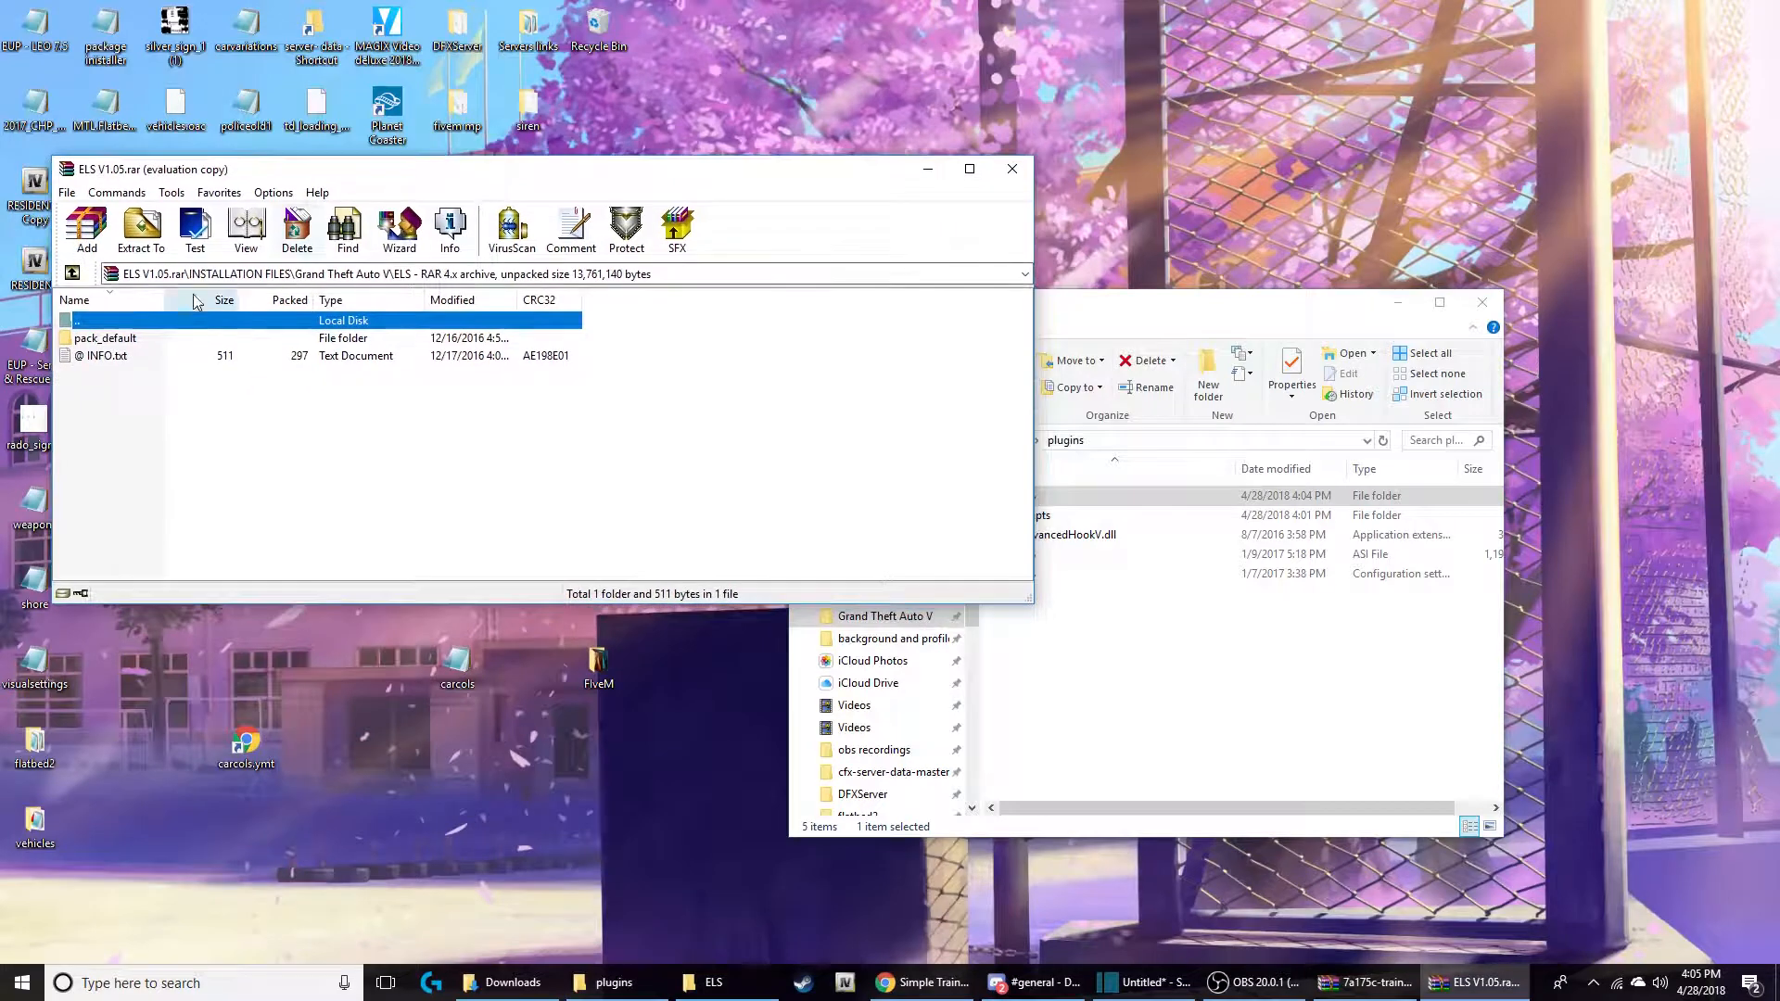
double_click(128, 324)
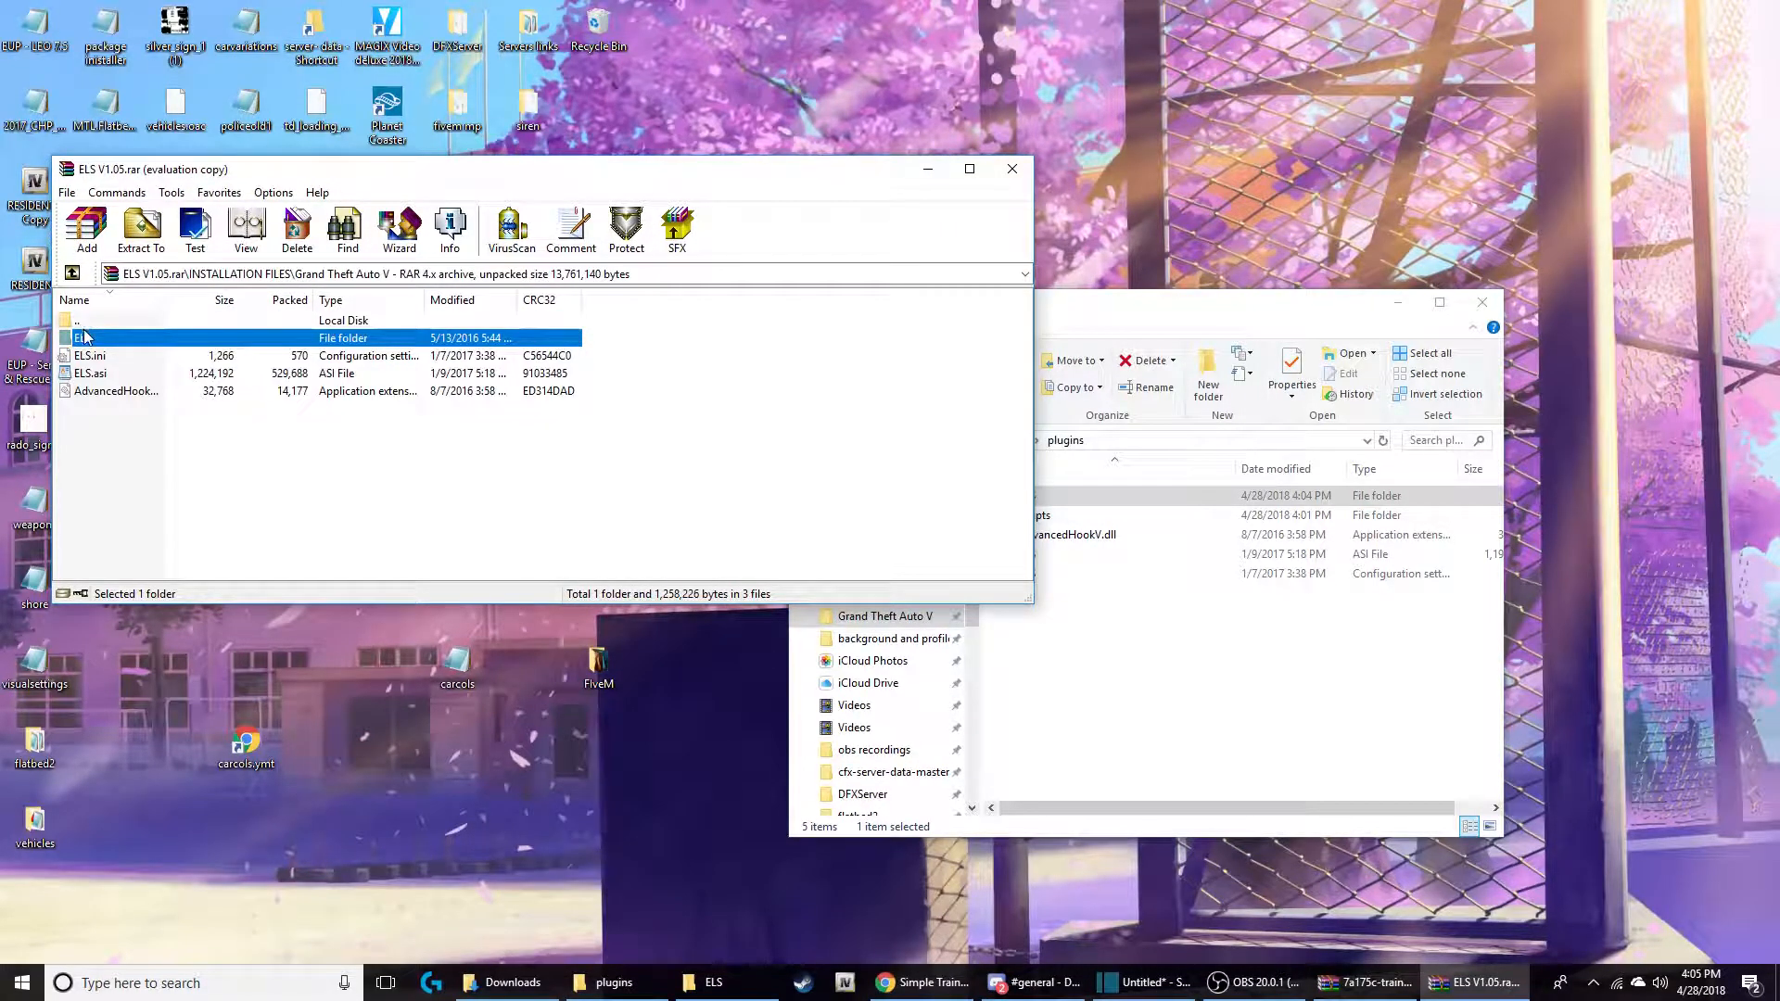
left_click_drag(88, 339, 1076, 444)
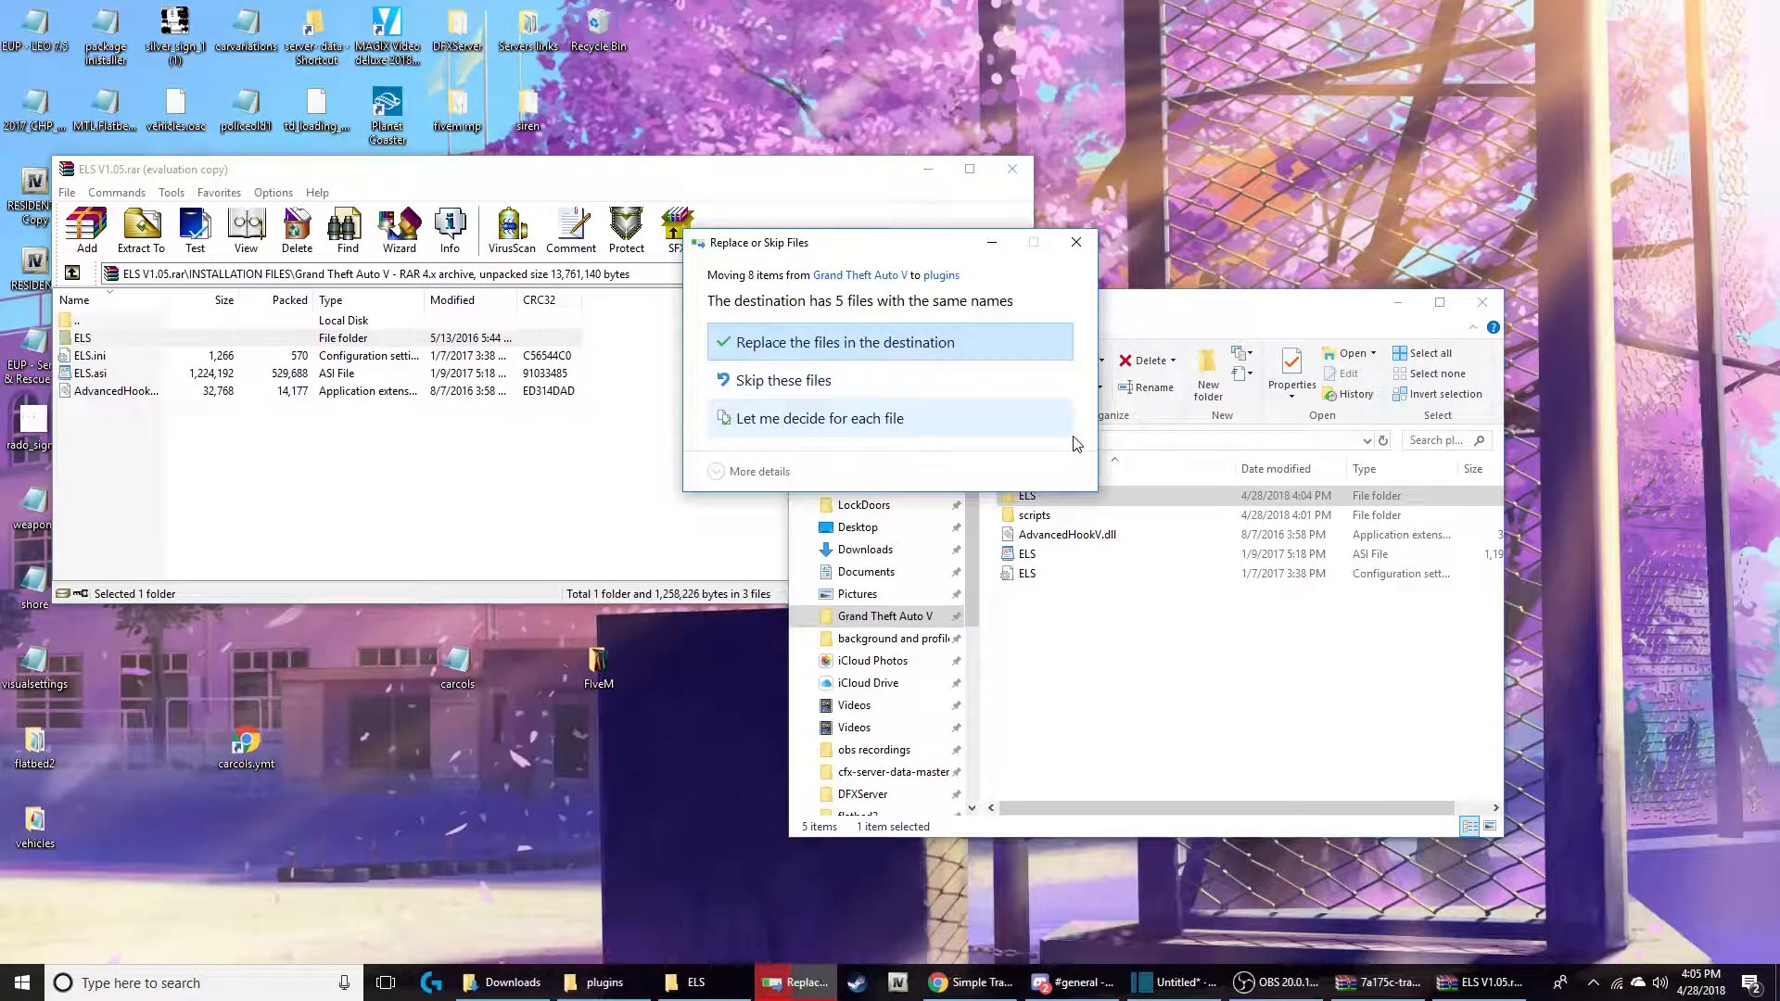
left_click(946, 345)
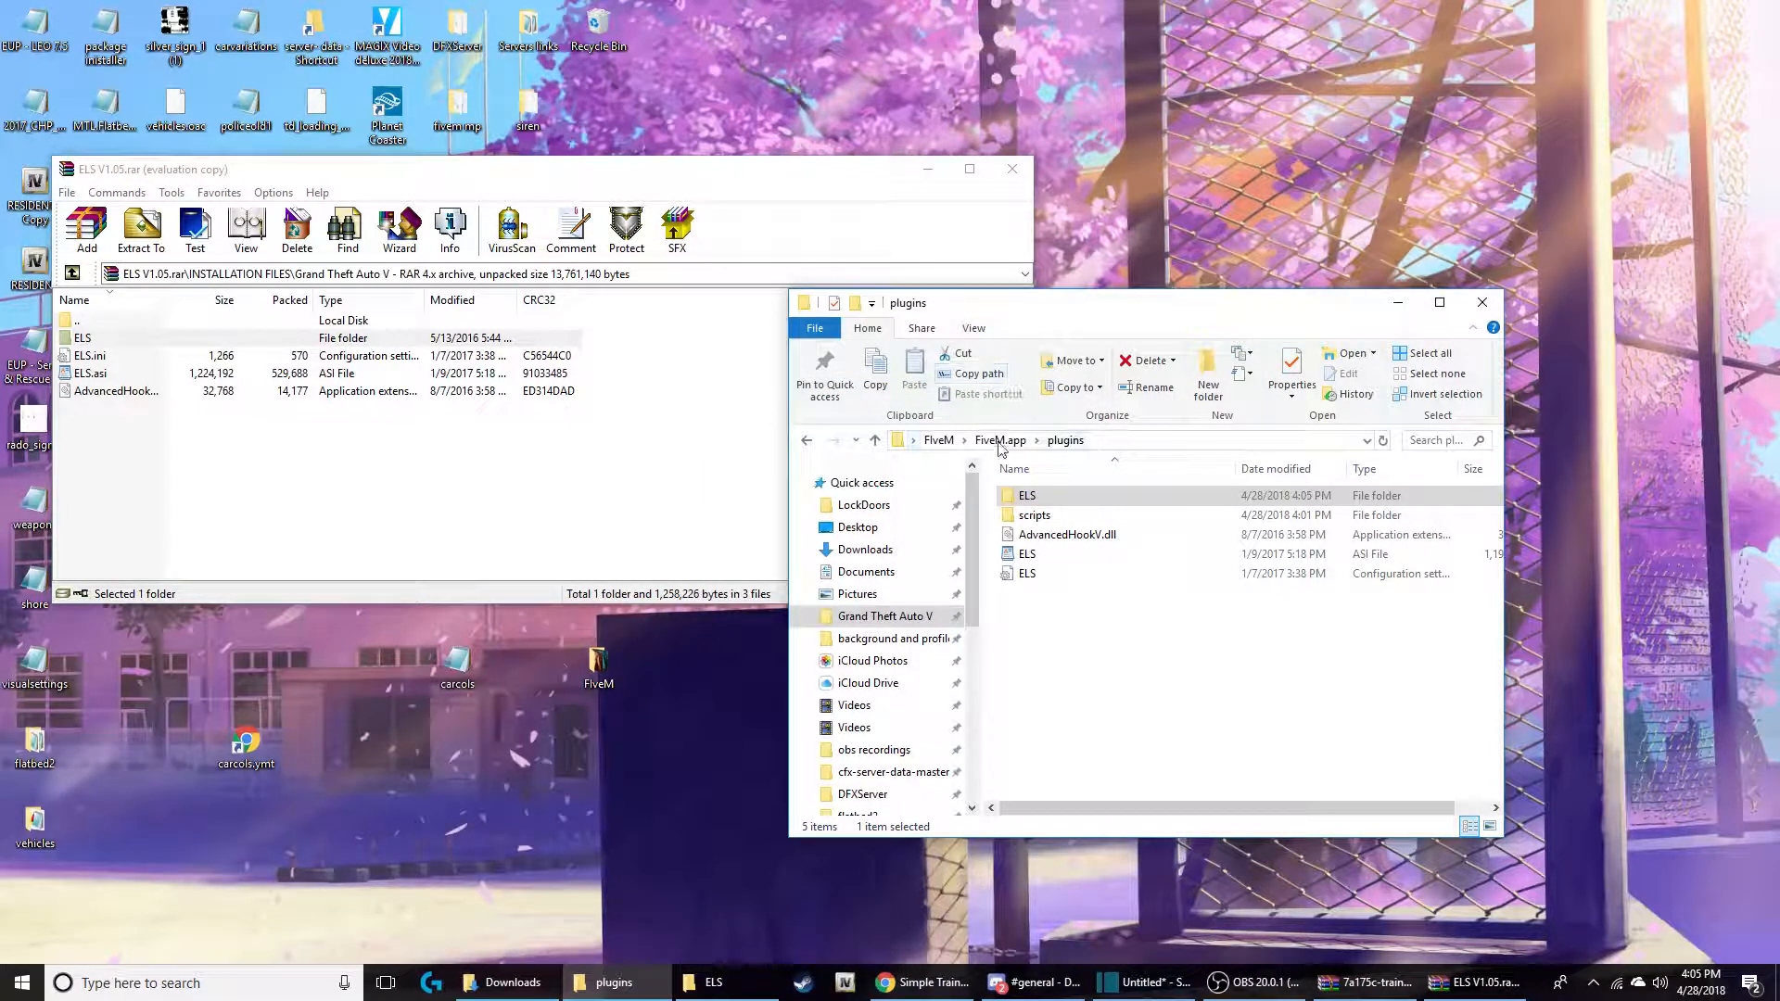
left_click_drag(997, 445, 1037, 468)
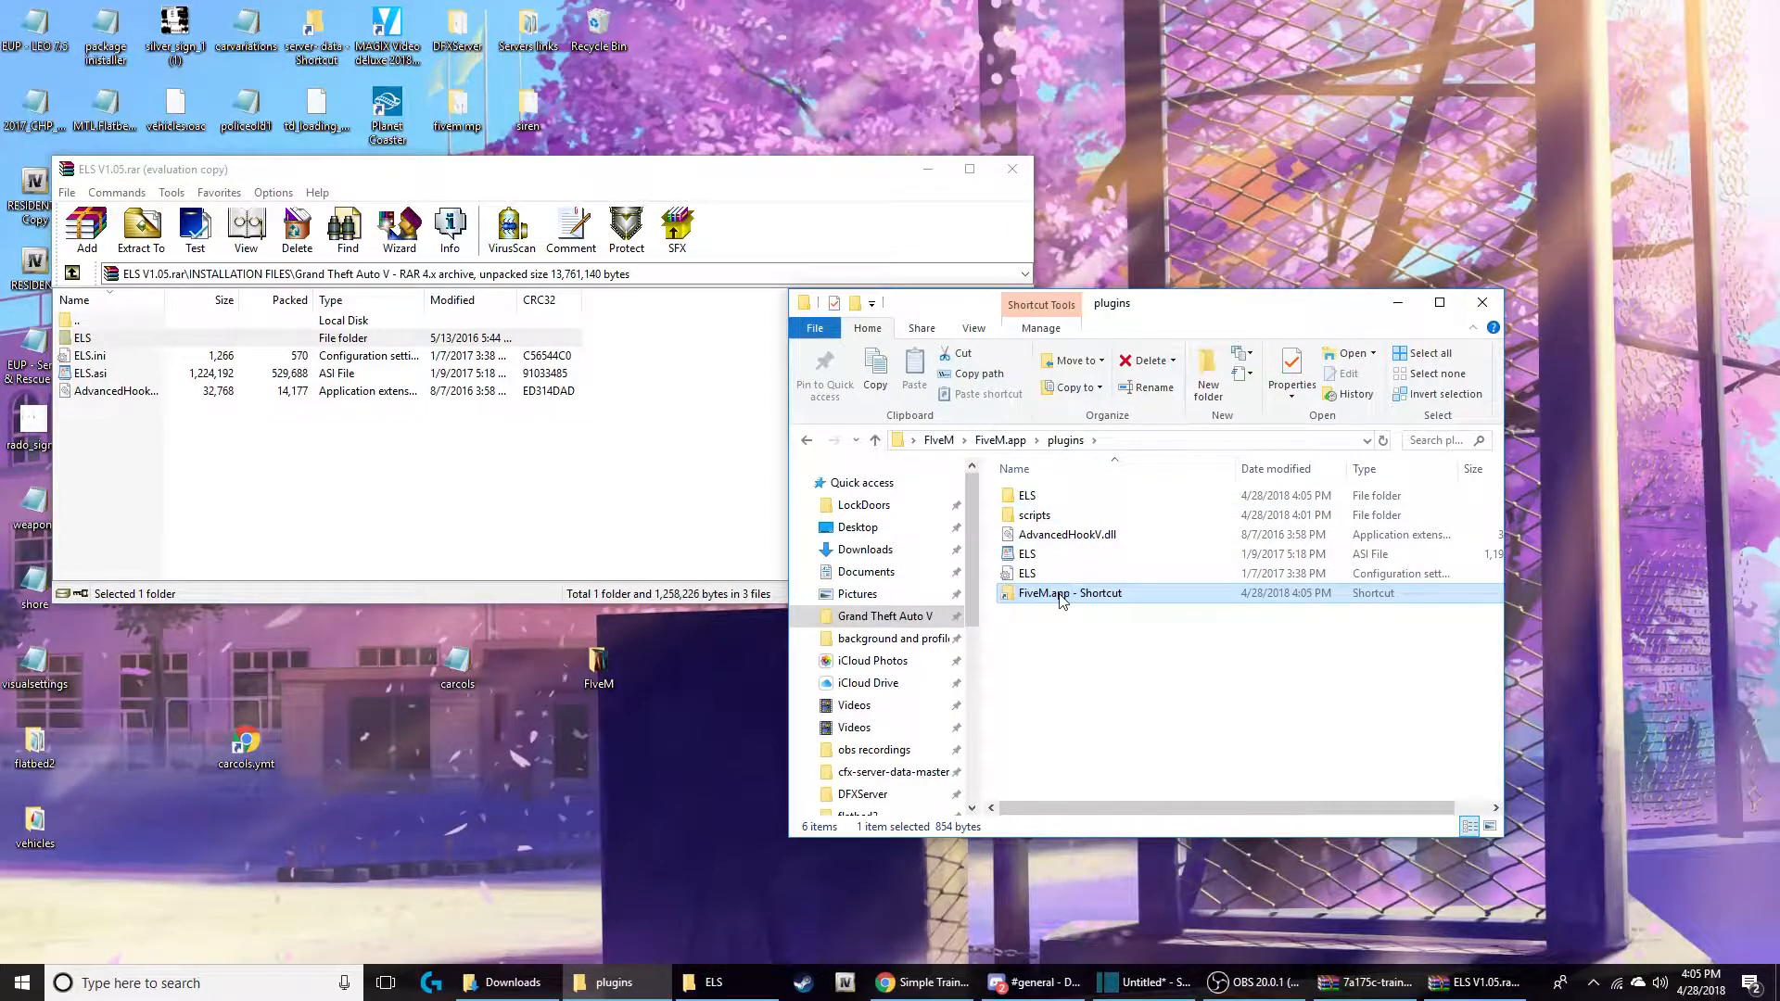
right_click(1062, 594)
left_click(1106, 531)
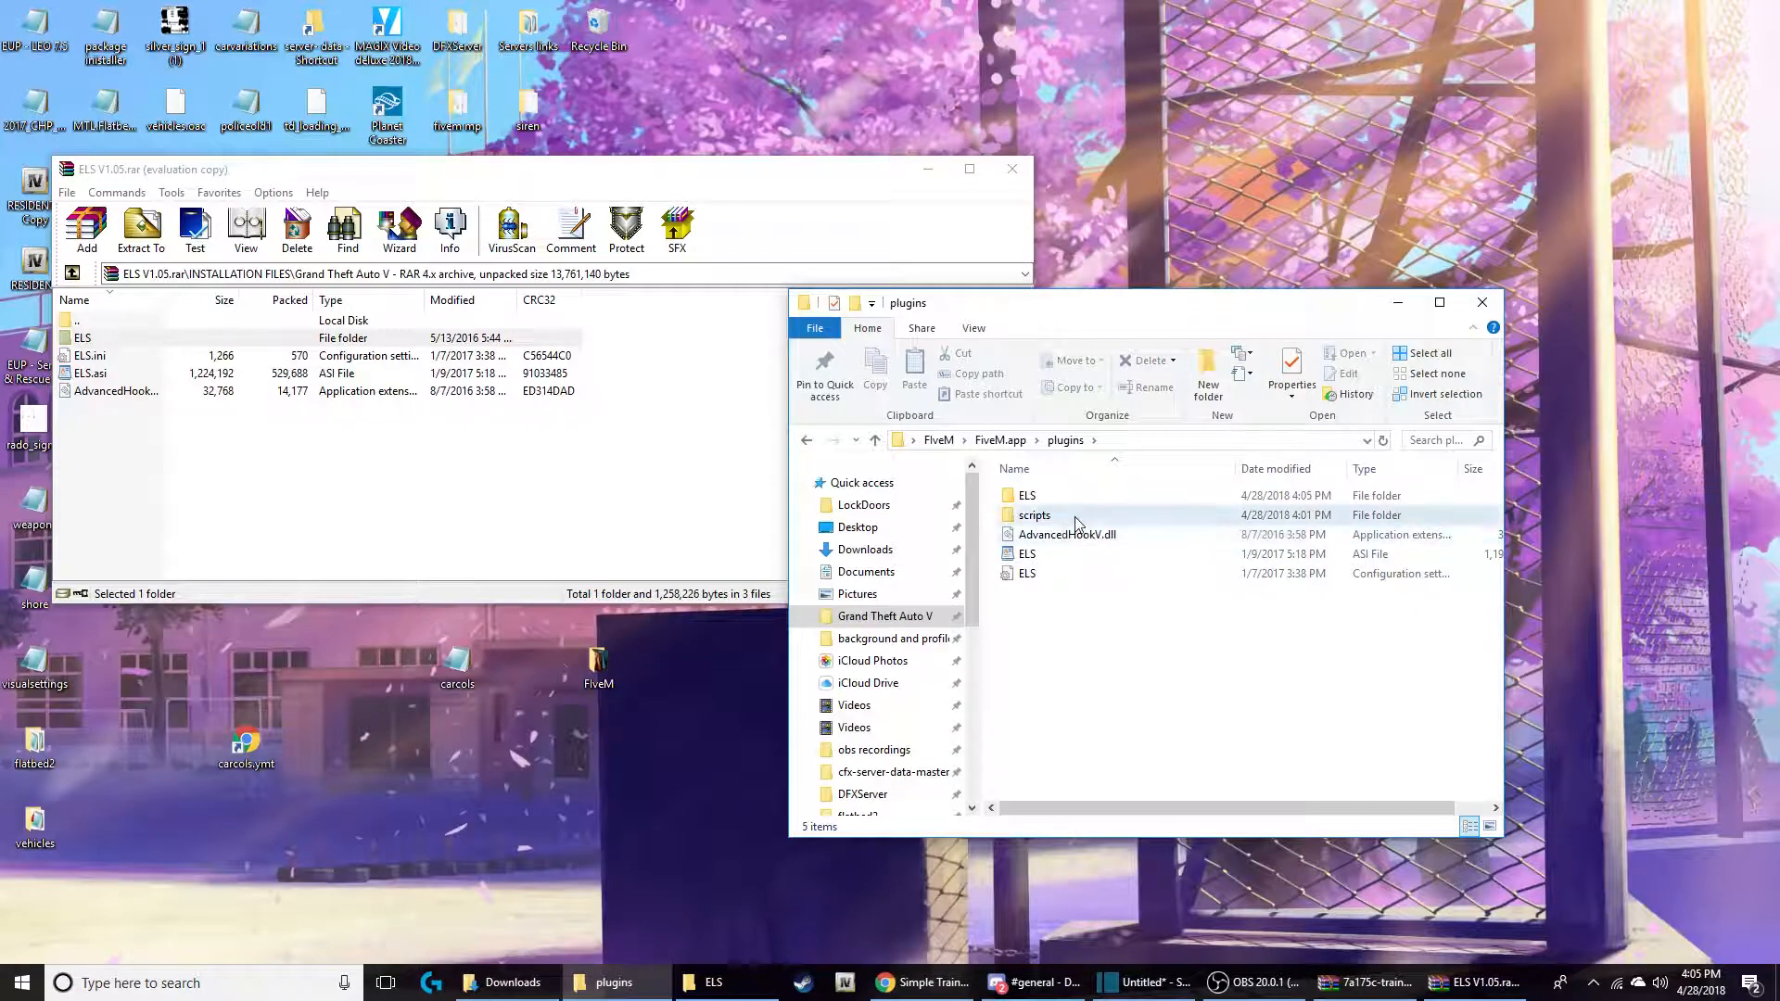
Step: Copy ELS.ini, ELS.asi and AdvancedHookV.dll from the ELS archive into the scripts folder inside plugins
double_click(1083, 515)
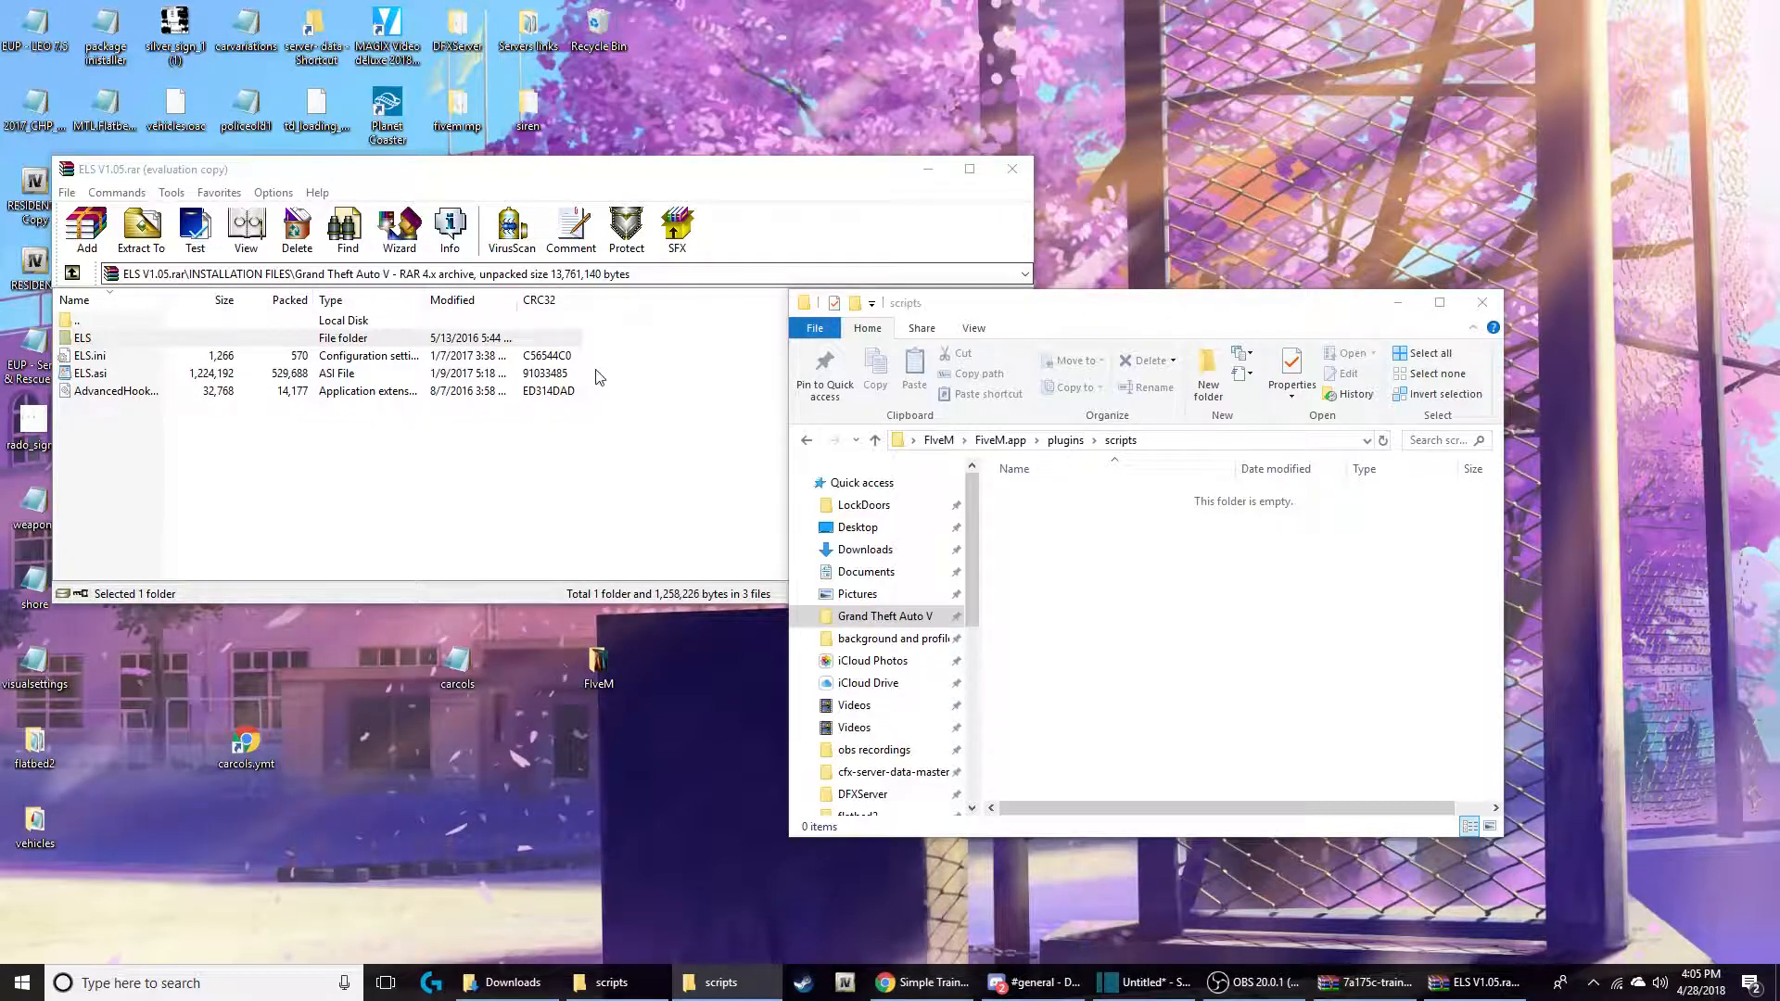
left_click(631, 357)
left_click_drag(629, 351, 421, 388)
left_click_drag(422, 388, 1277, 634)
left_click_drag(1354, 695, 1179, 604)
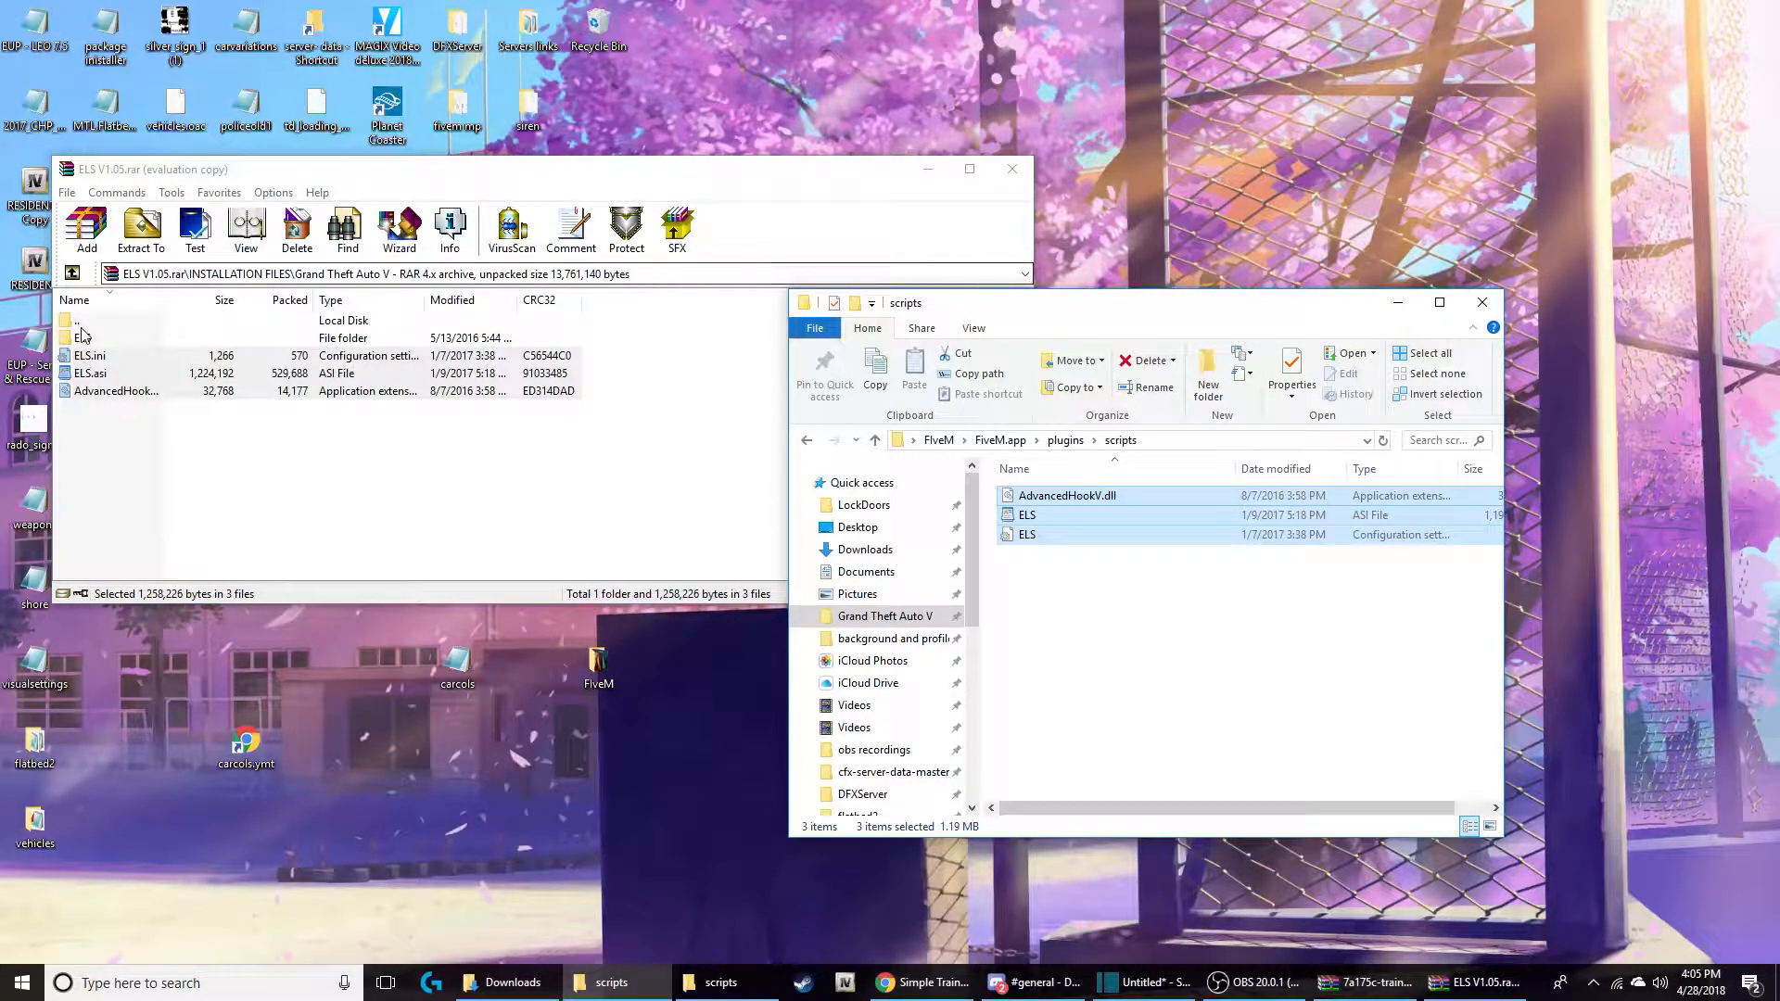
Step: Copy the archive's ELS folder into the scripts folder inside plugins, replacing files with the same names
left_click(376, 320)
left_click_drag(308, 338, 1083, 685)
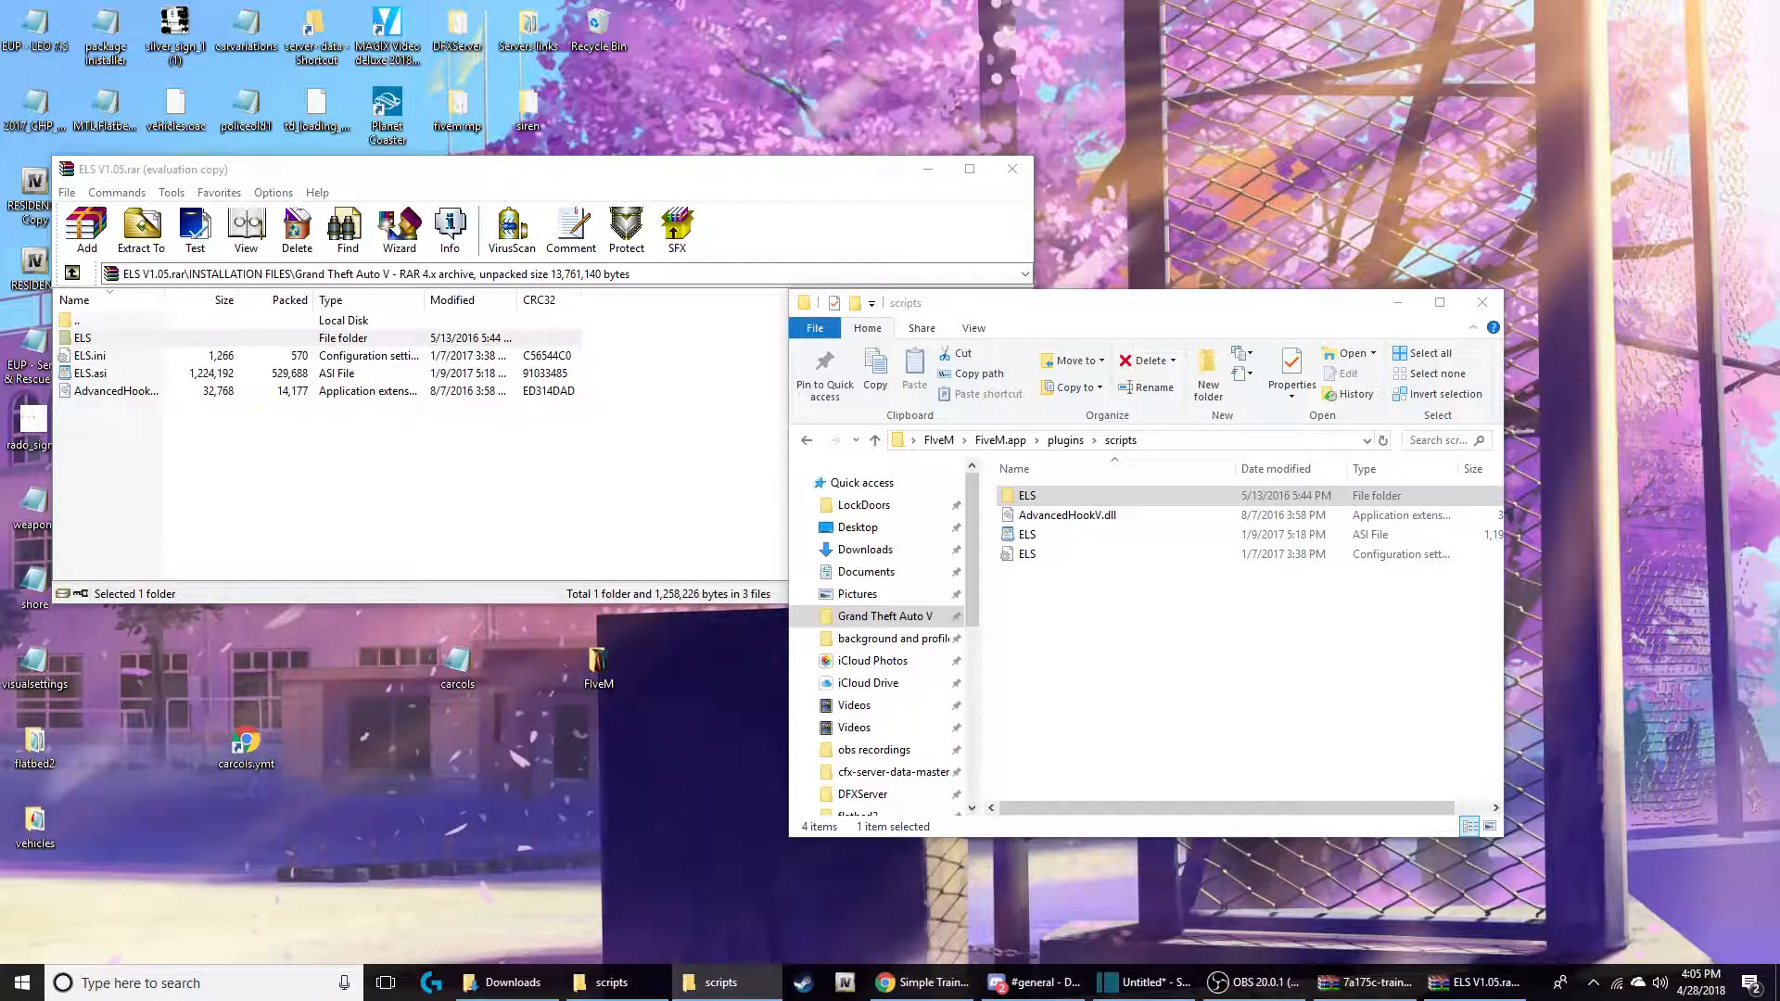
left_click_drag(1421, 478, 1299, 676)
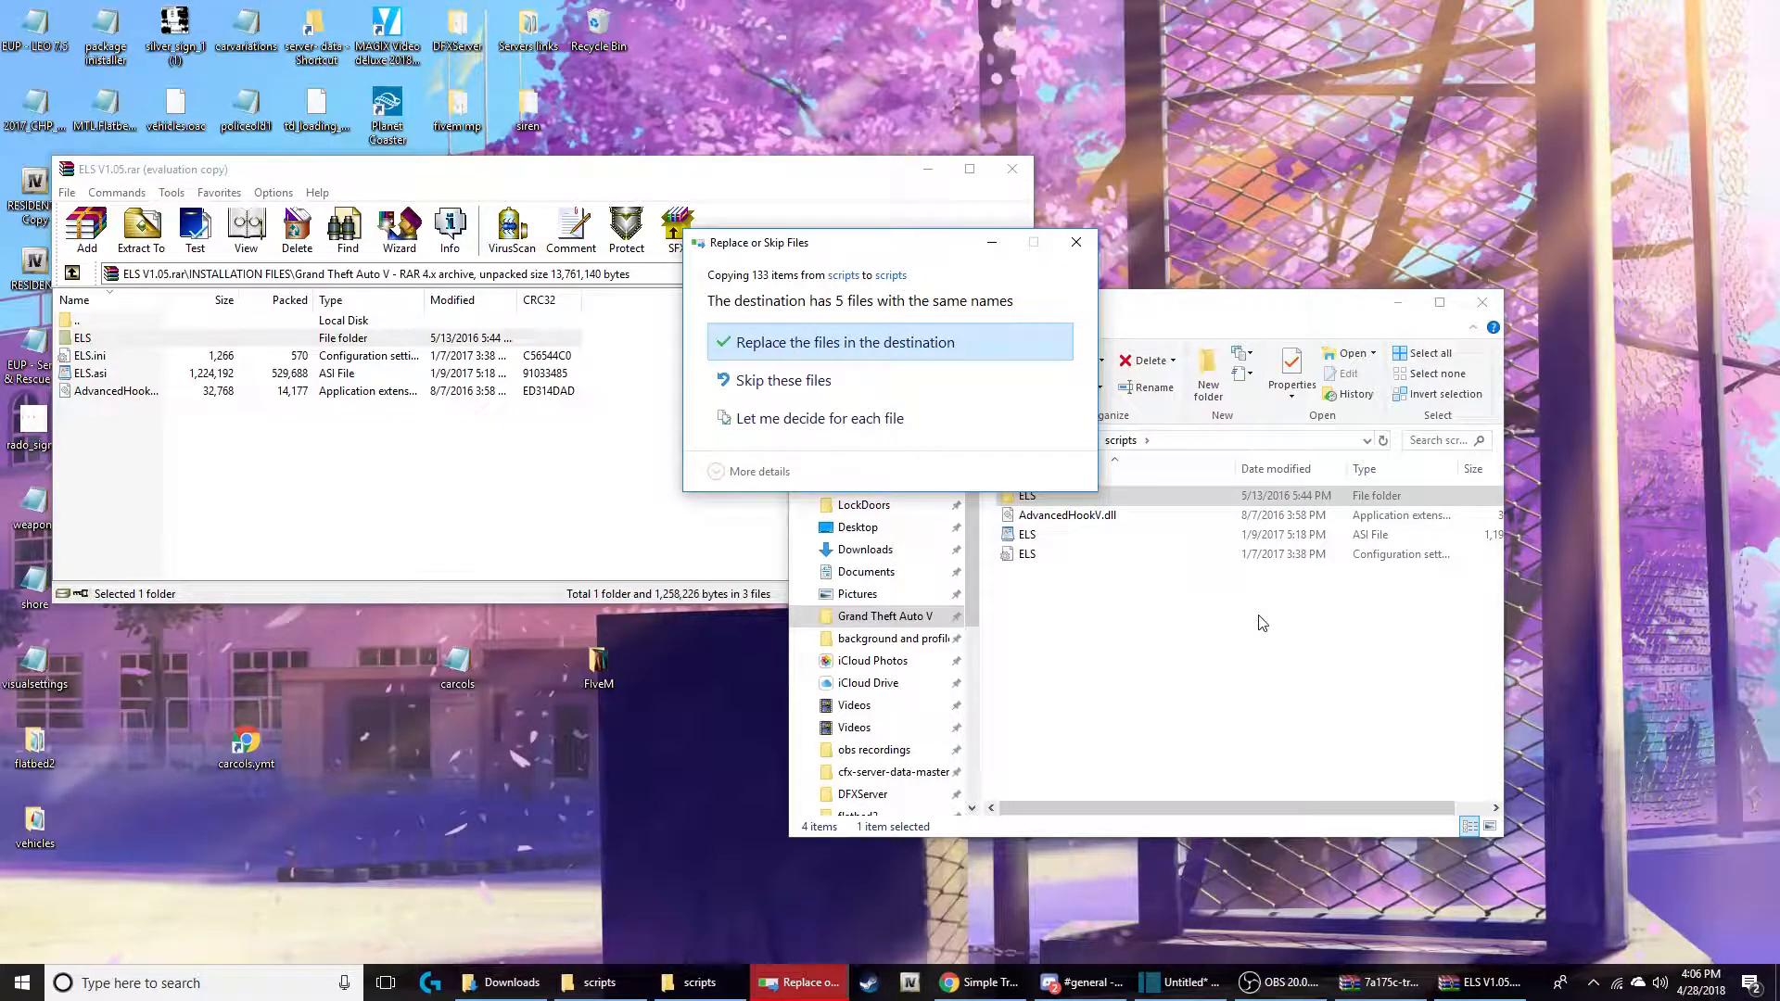
left_click(942, 352)
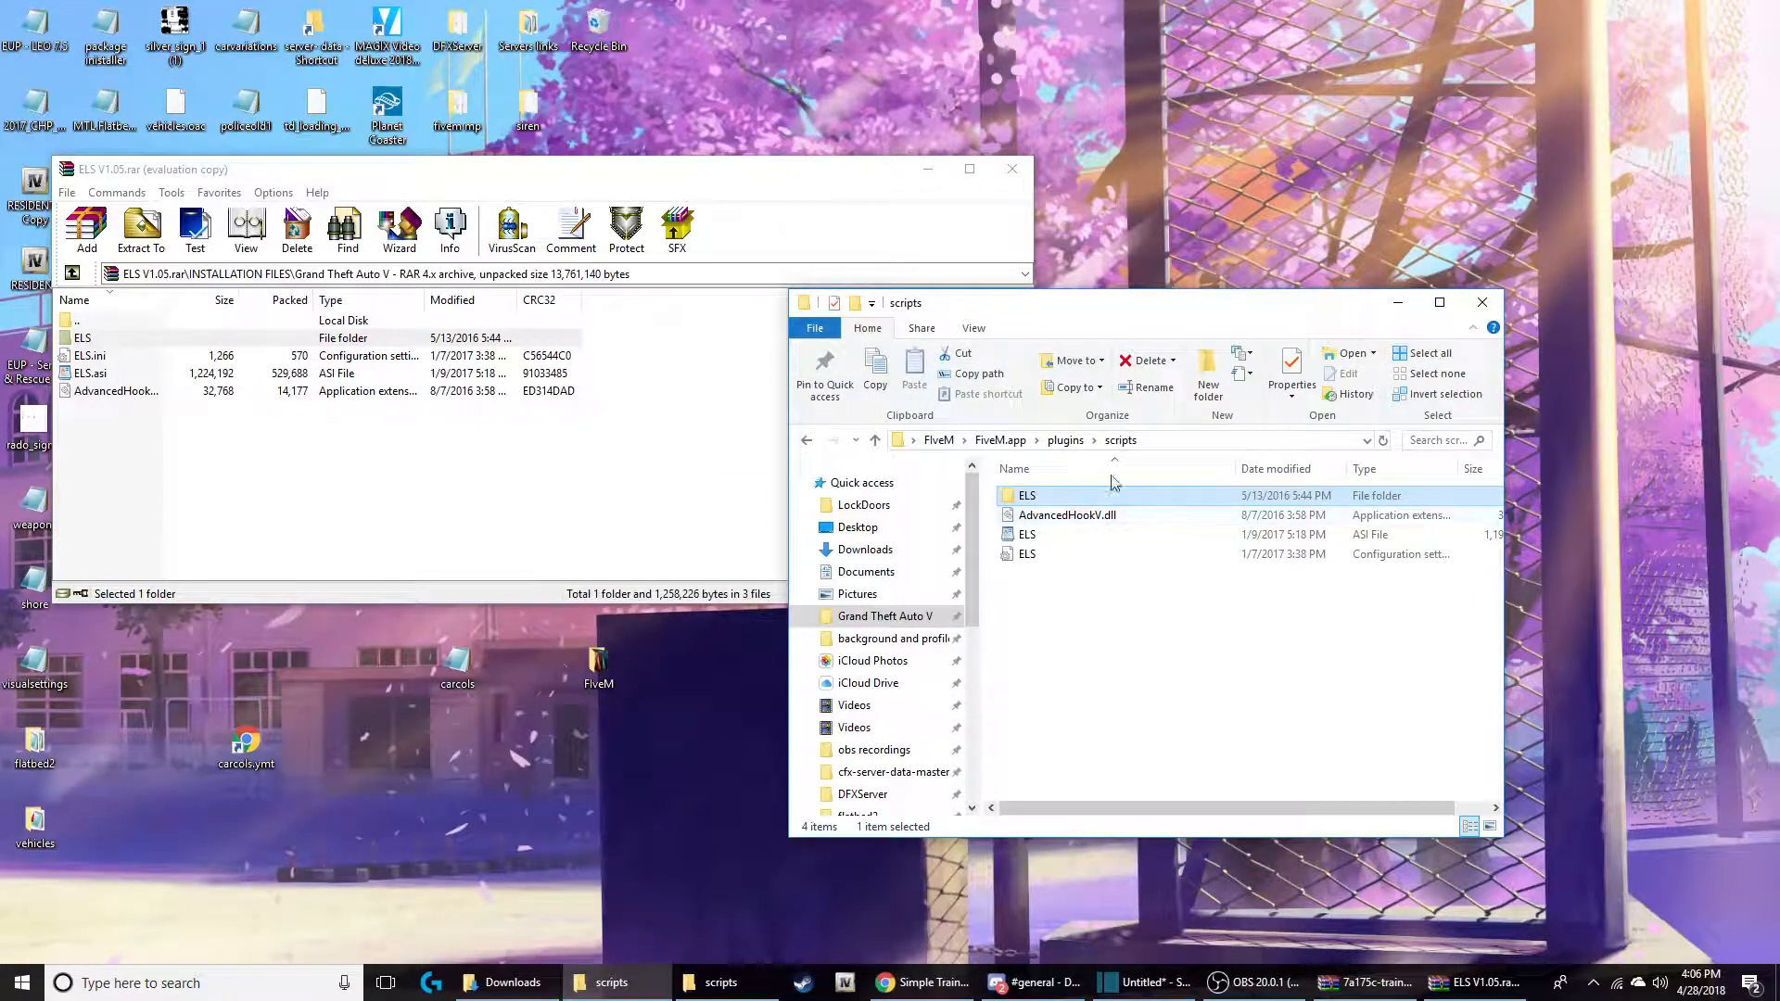
Step: Return through plugins to FiveM.app and open the scripts folder located directly inside it
left_click(1071, 442)
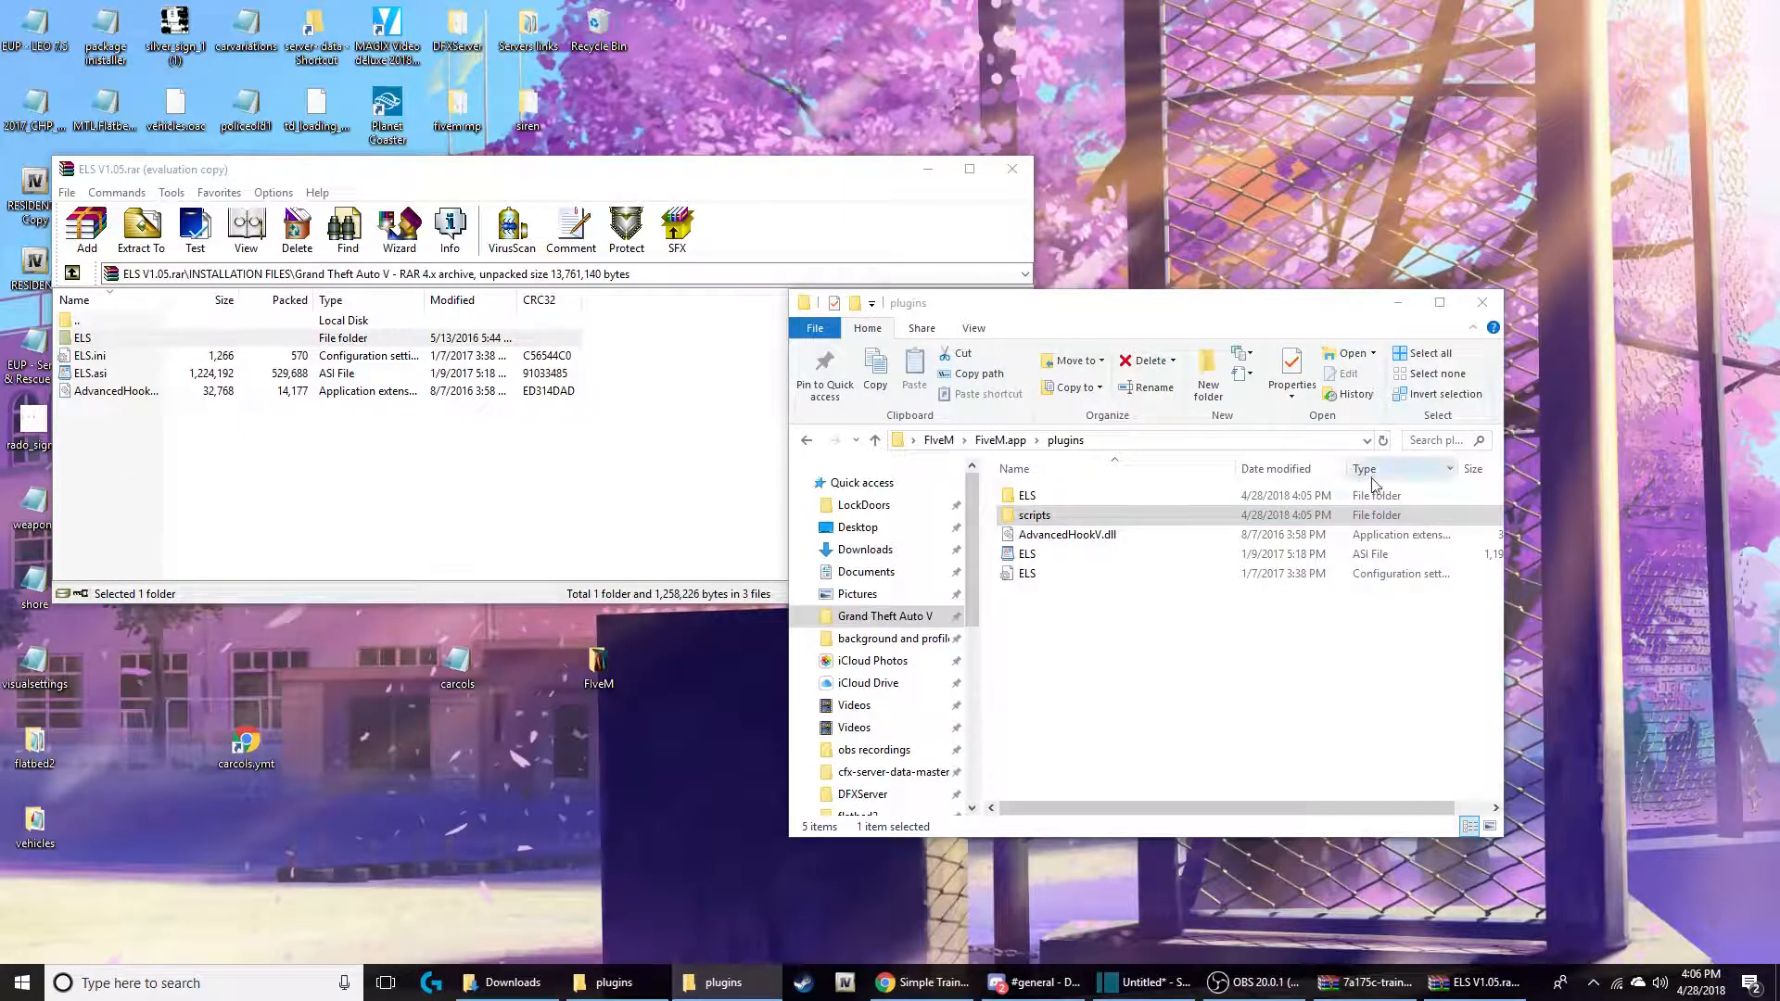
left_click(1062, 515)
left_click(1018, 443)
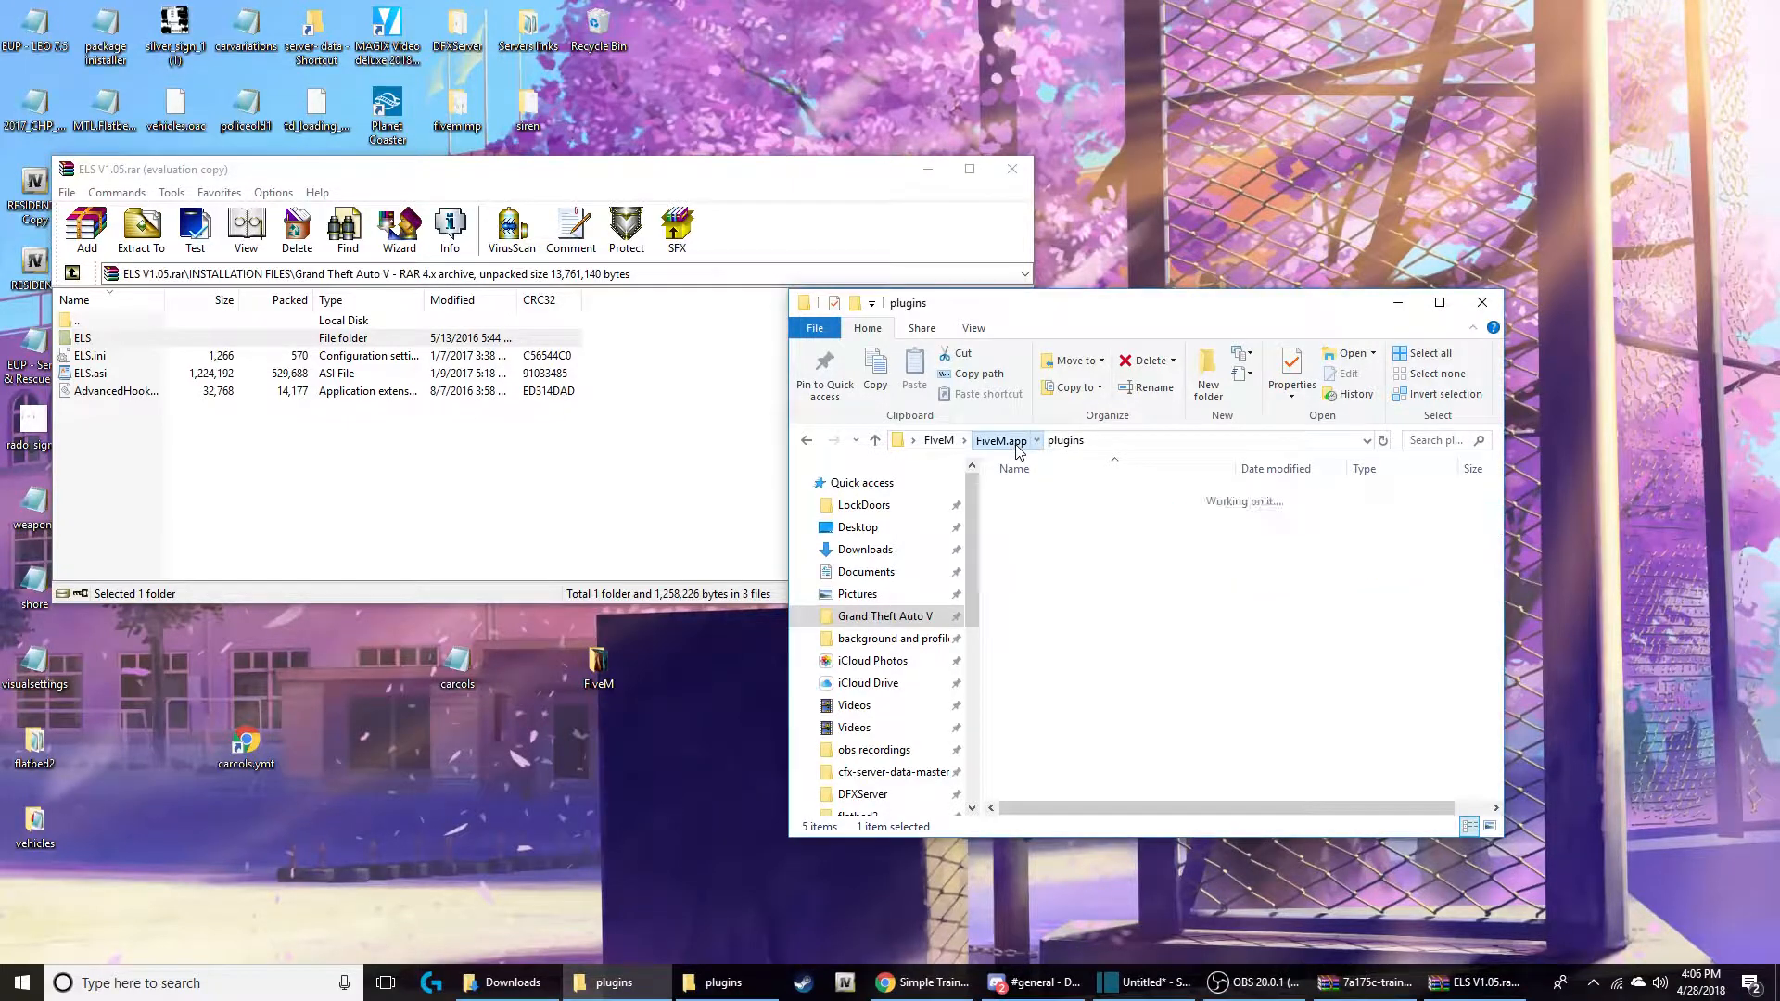
double_click(1034, 612)
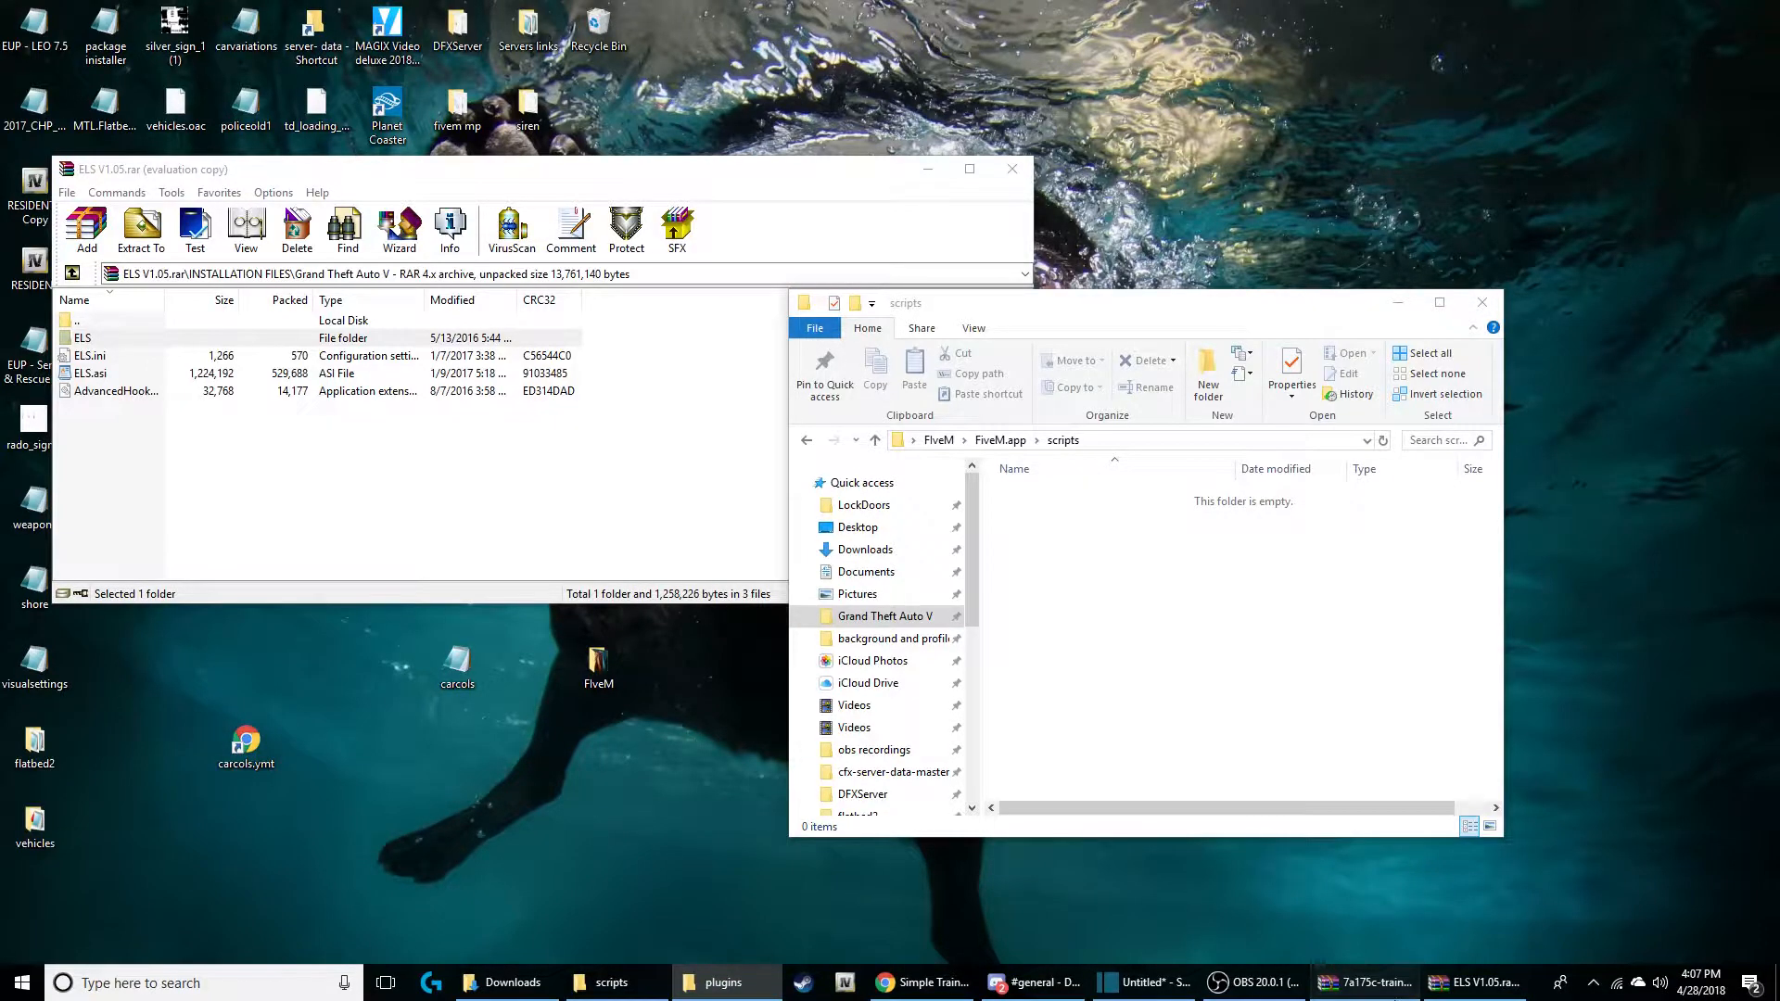
Step: Copy trainerv.ini and TrainerV.asi from the 7a175c-trainerv (1).rar archive into plugins and into its scripts subfolder
left_click(1368, 982)
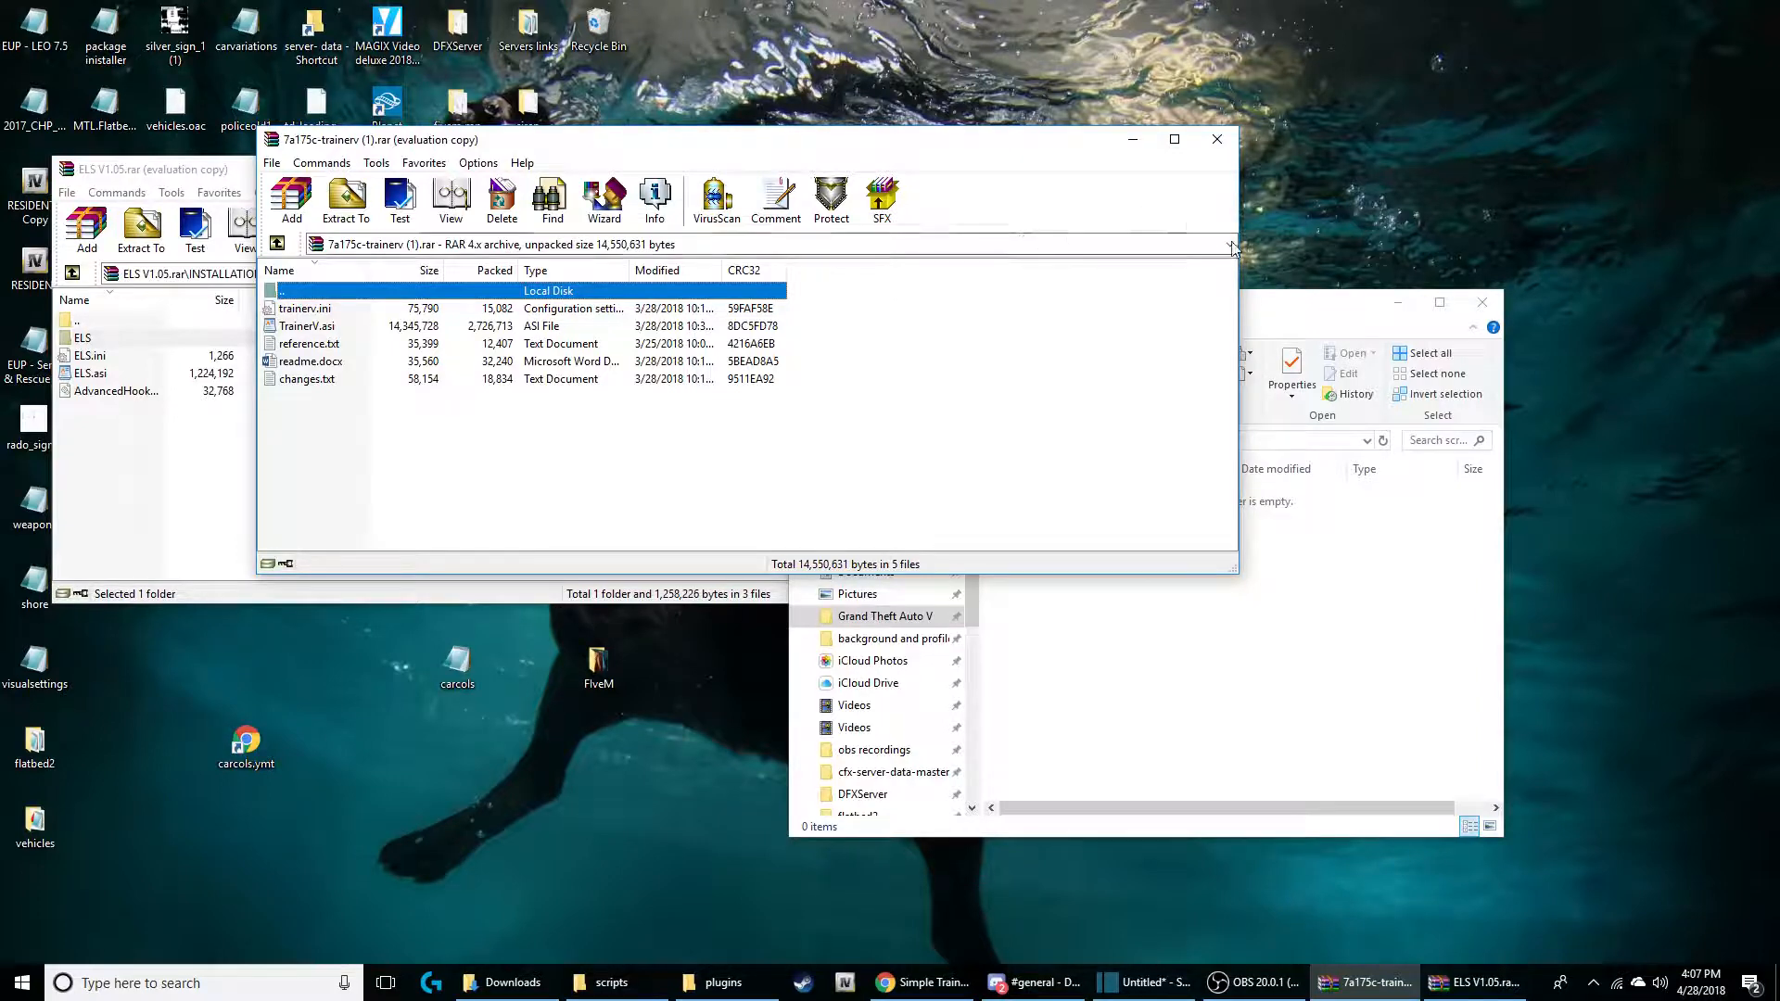
left_click(1363, 336)
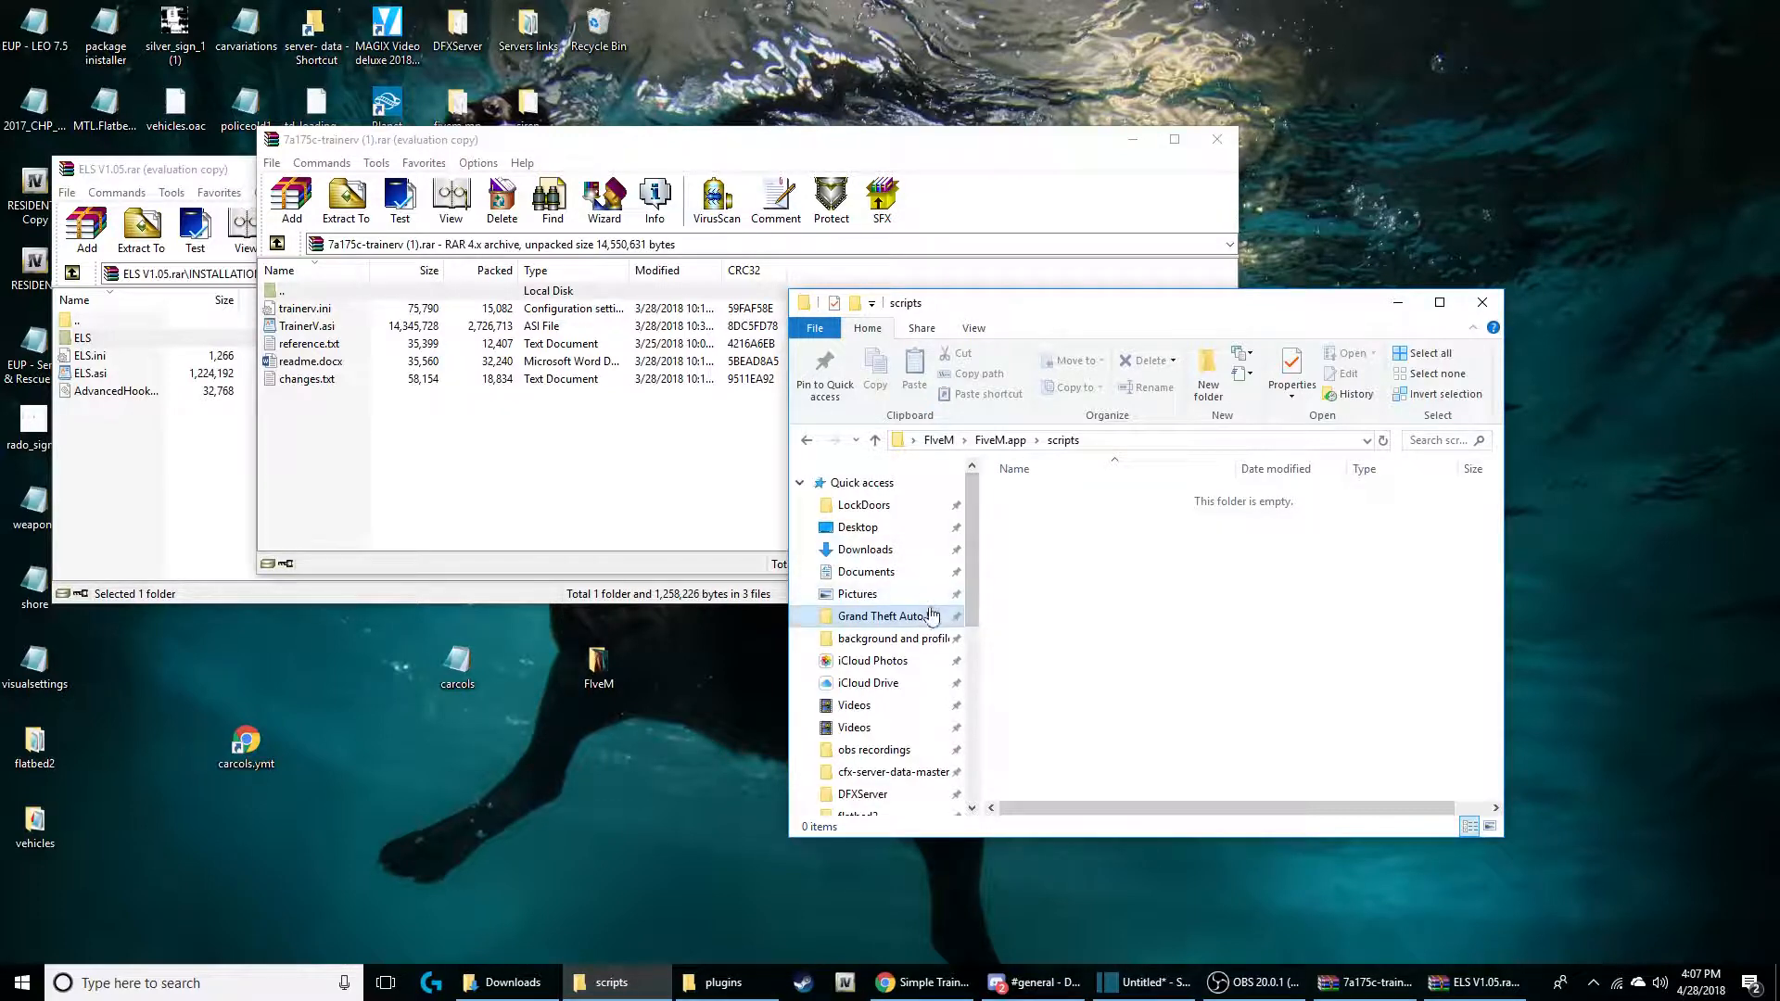
left_click(1004, 440)
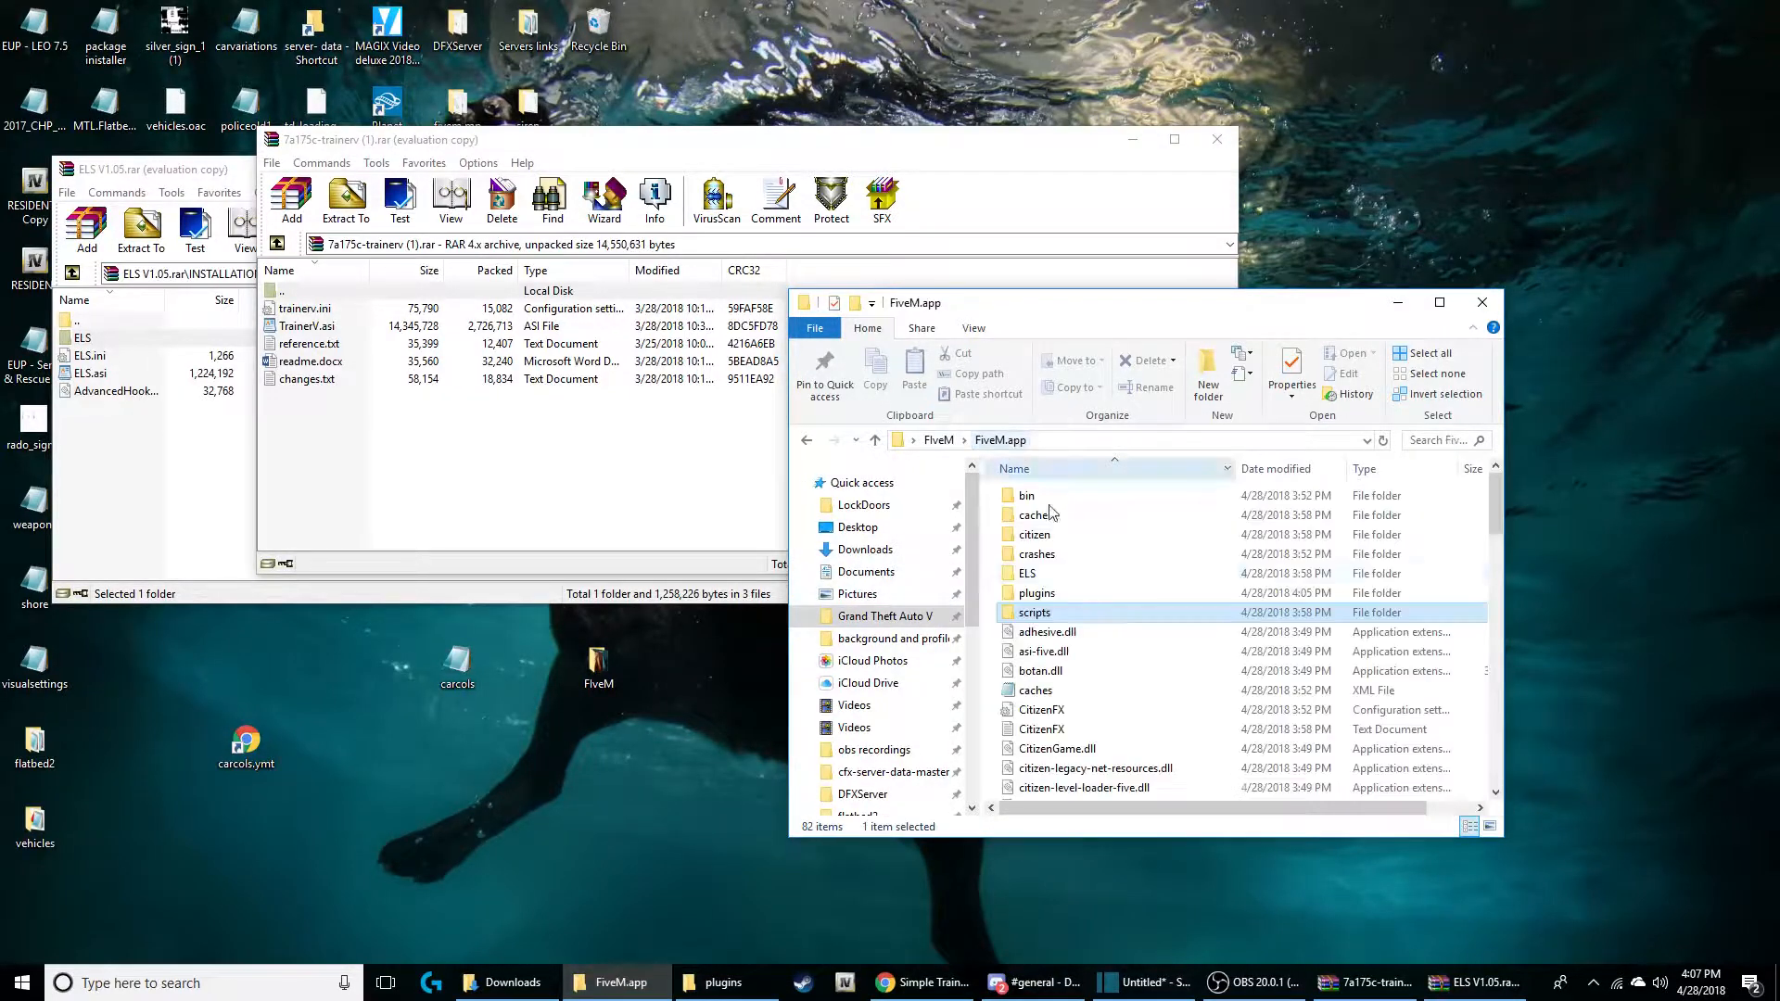
double_click(1072, 590)
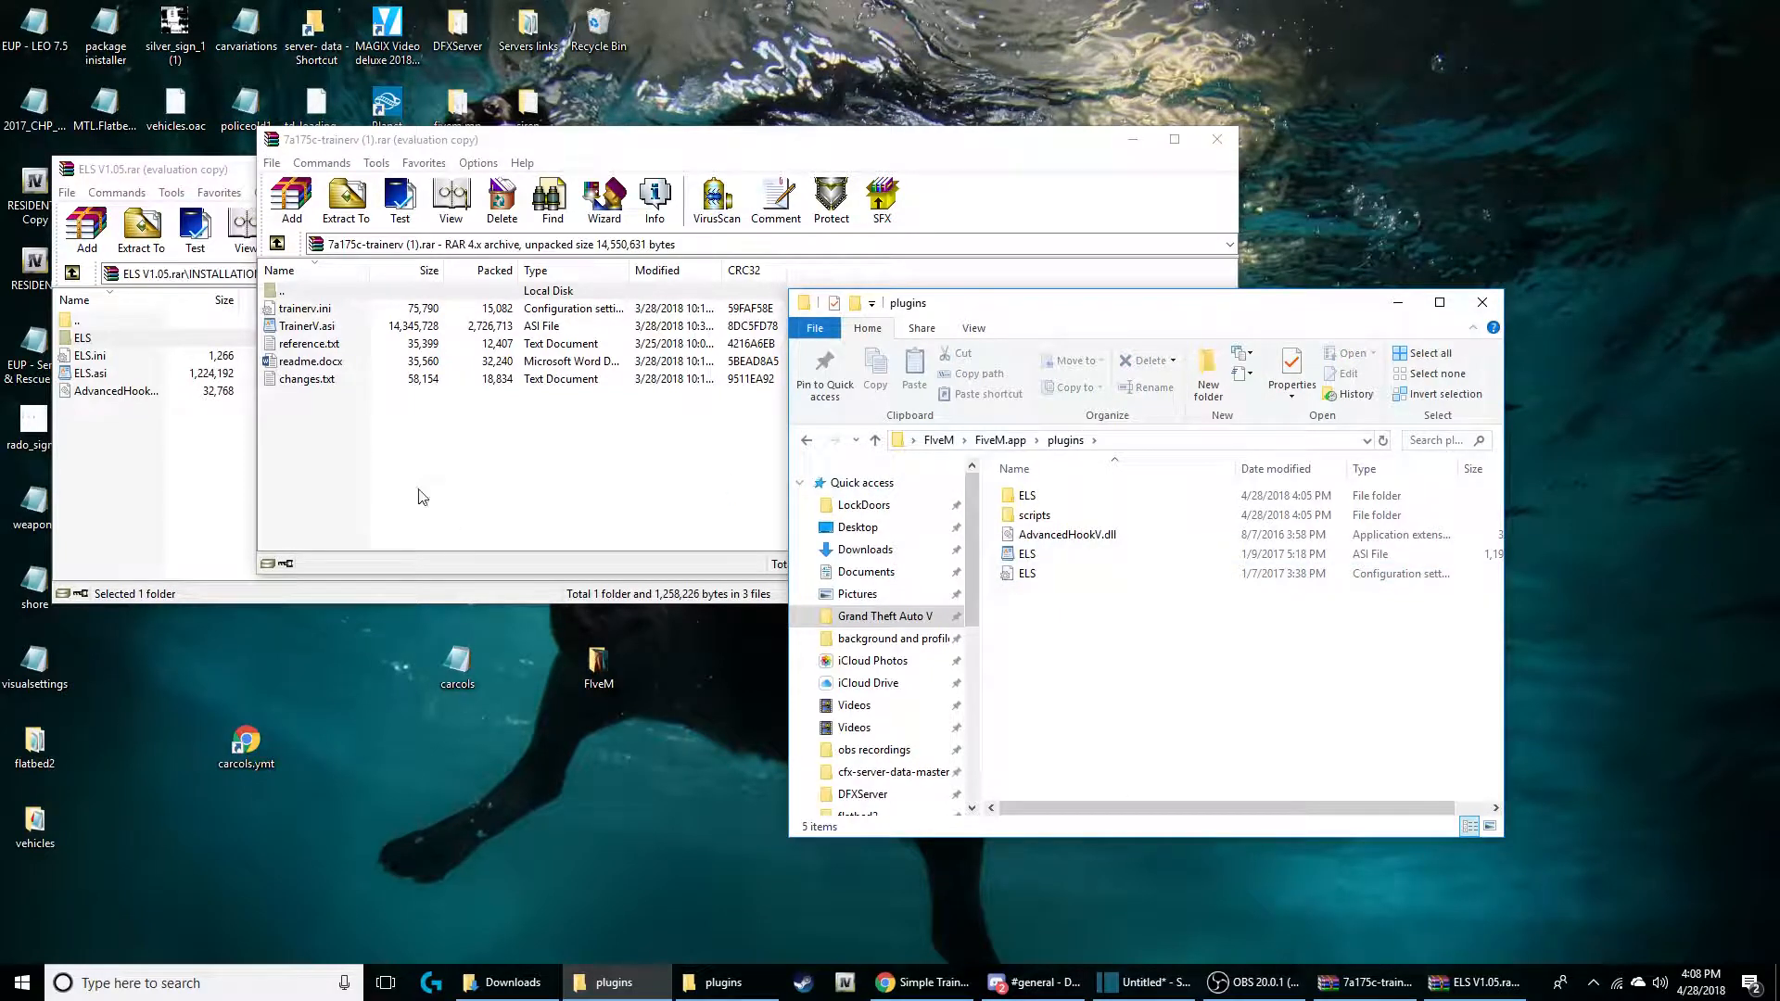
left_click_drag(1041, 306, 1457, 401)
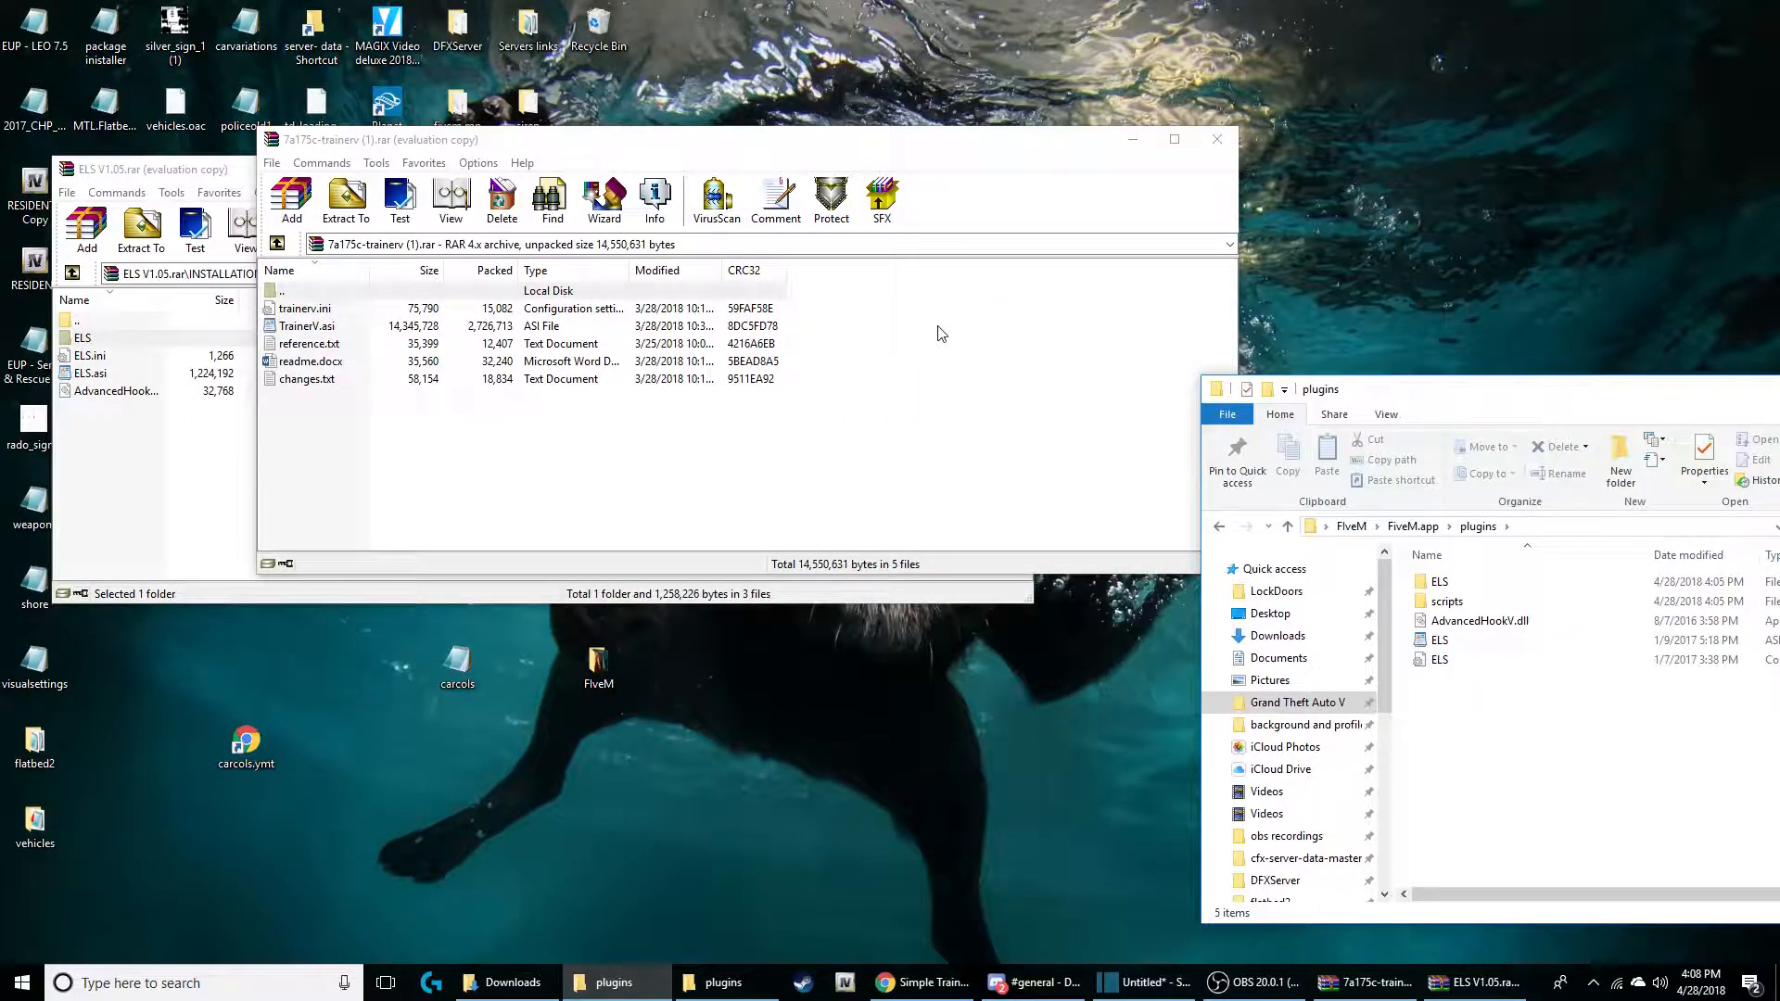
left_click_drag(841, 301, 1552, 739)
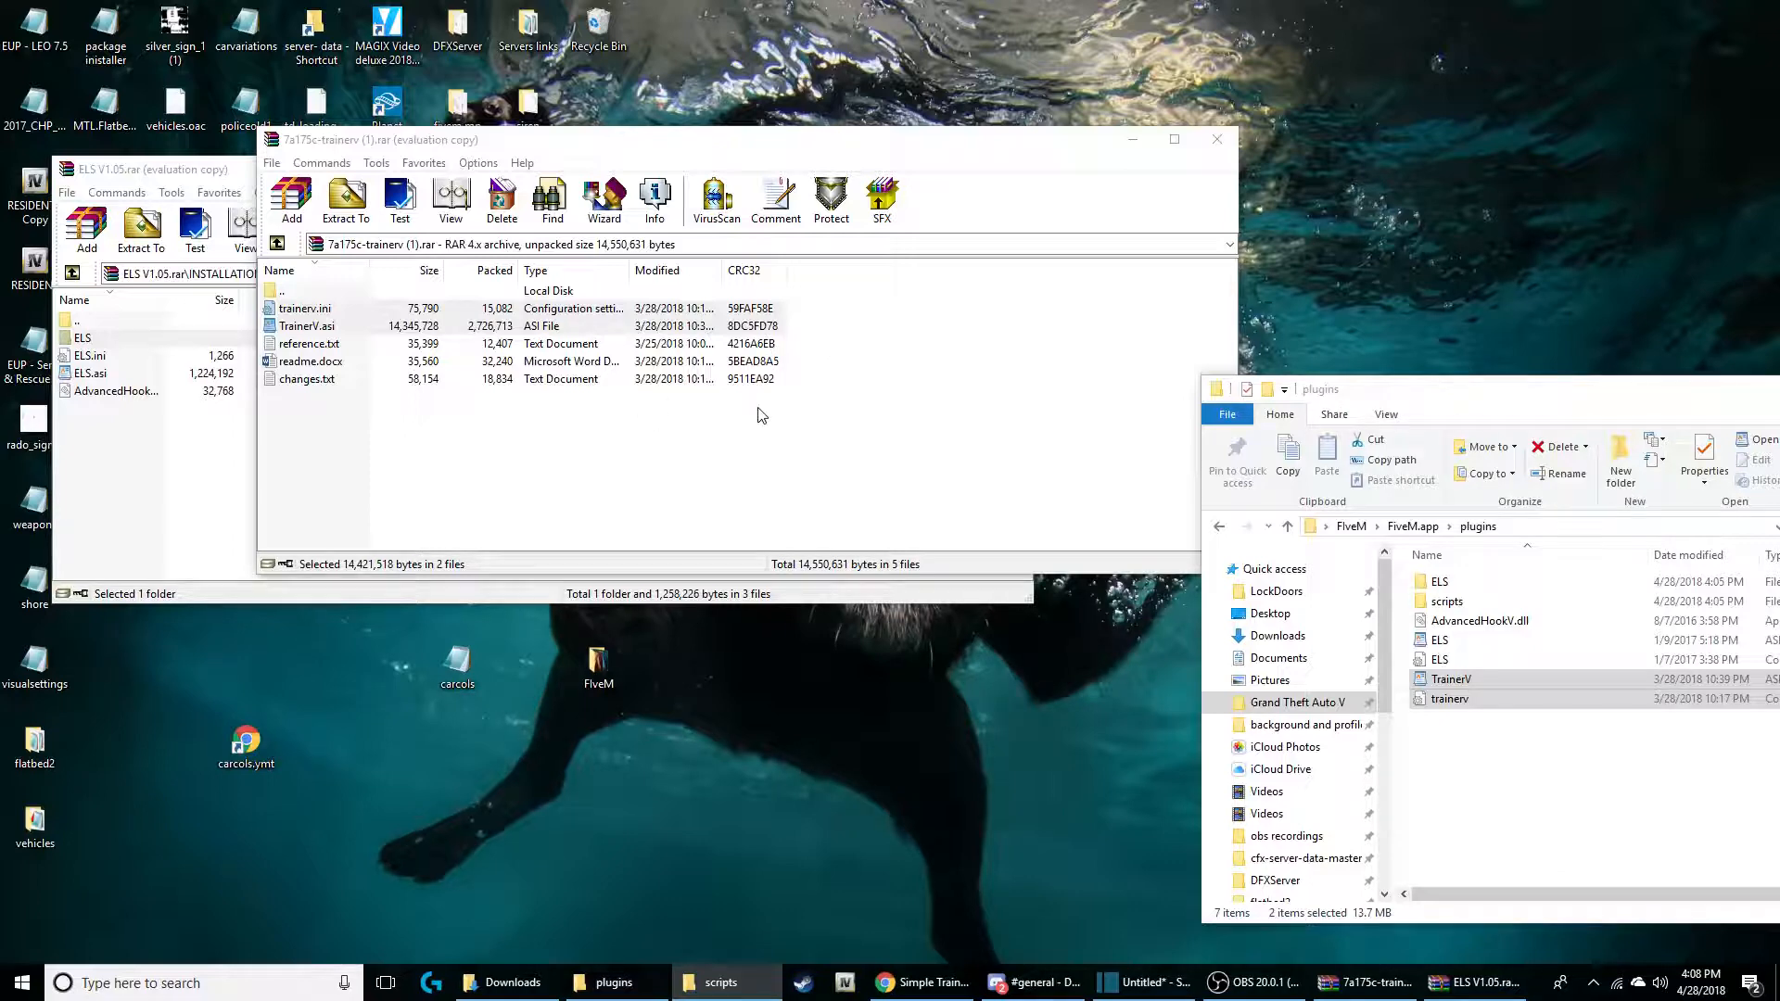
left_click_drag(464, 310, 1443, 608)
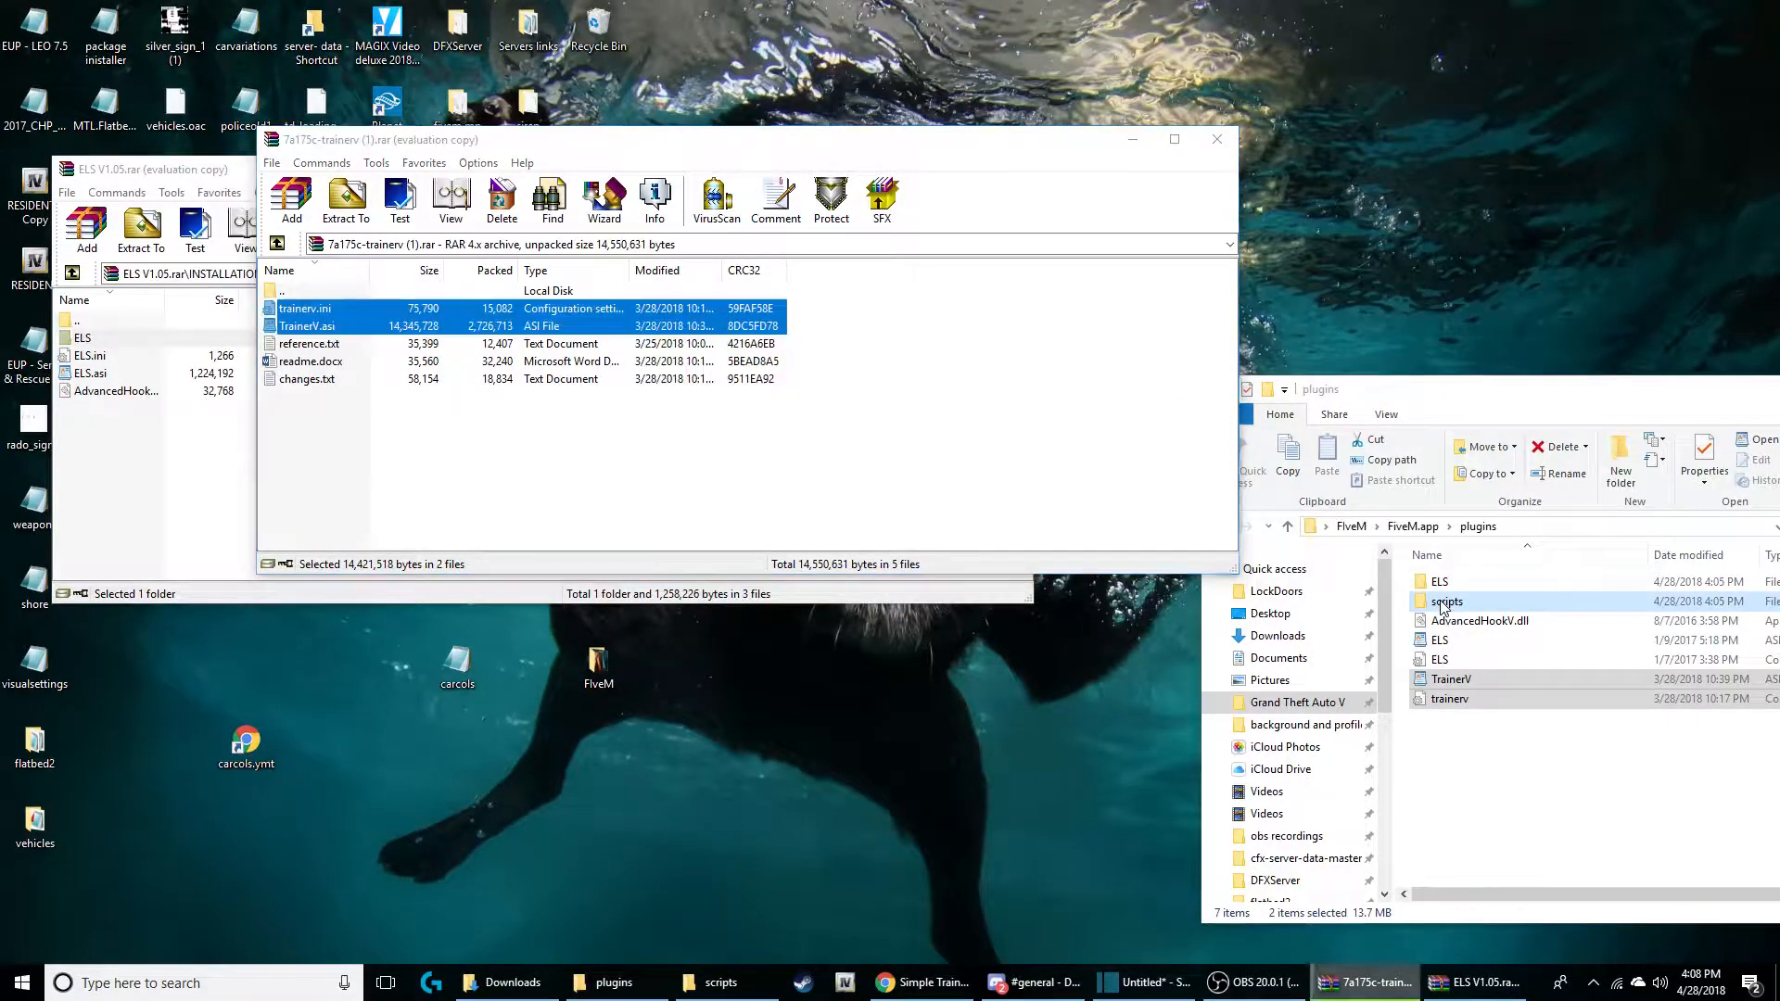
Step: Copy trainerv.ini and TrainerV.asi into the scripts folder directly under FiveM.app as well
left_click(1413, 526)
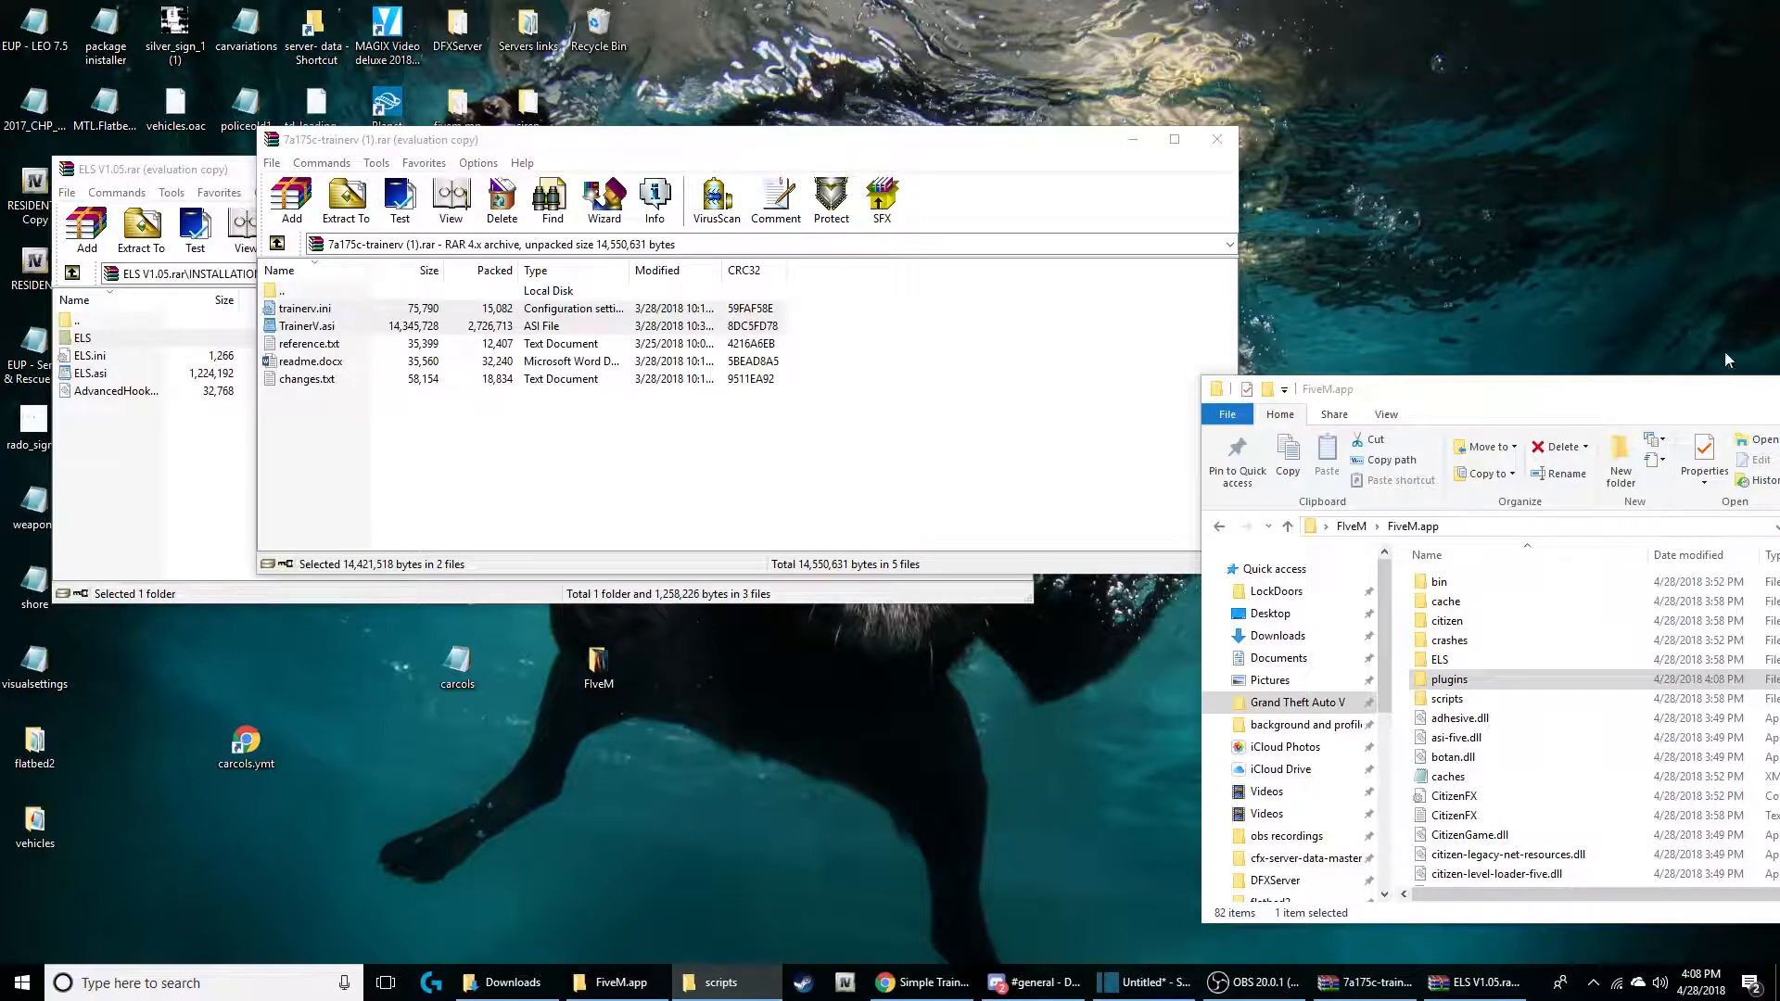
double_click(1493, 697)
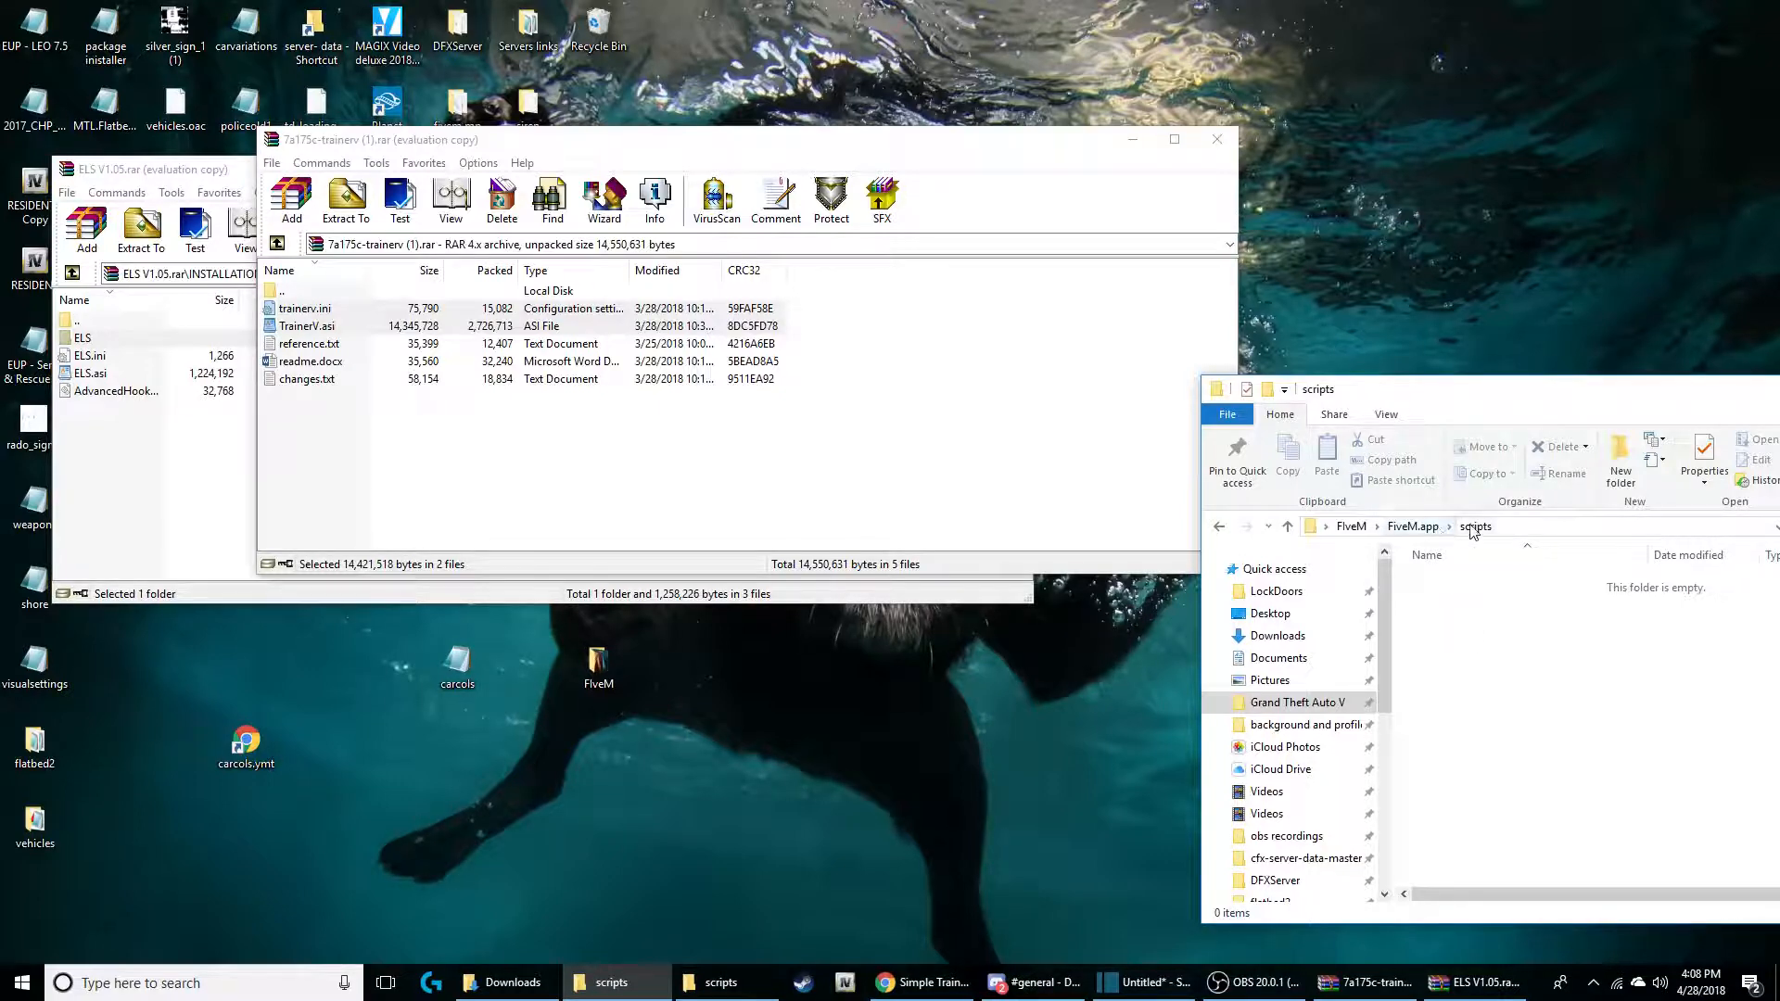
left_click(525, 319)
left_click_drag(525, 319, 1521, 696)
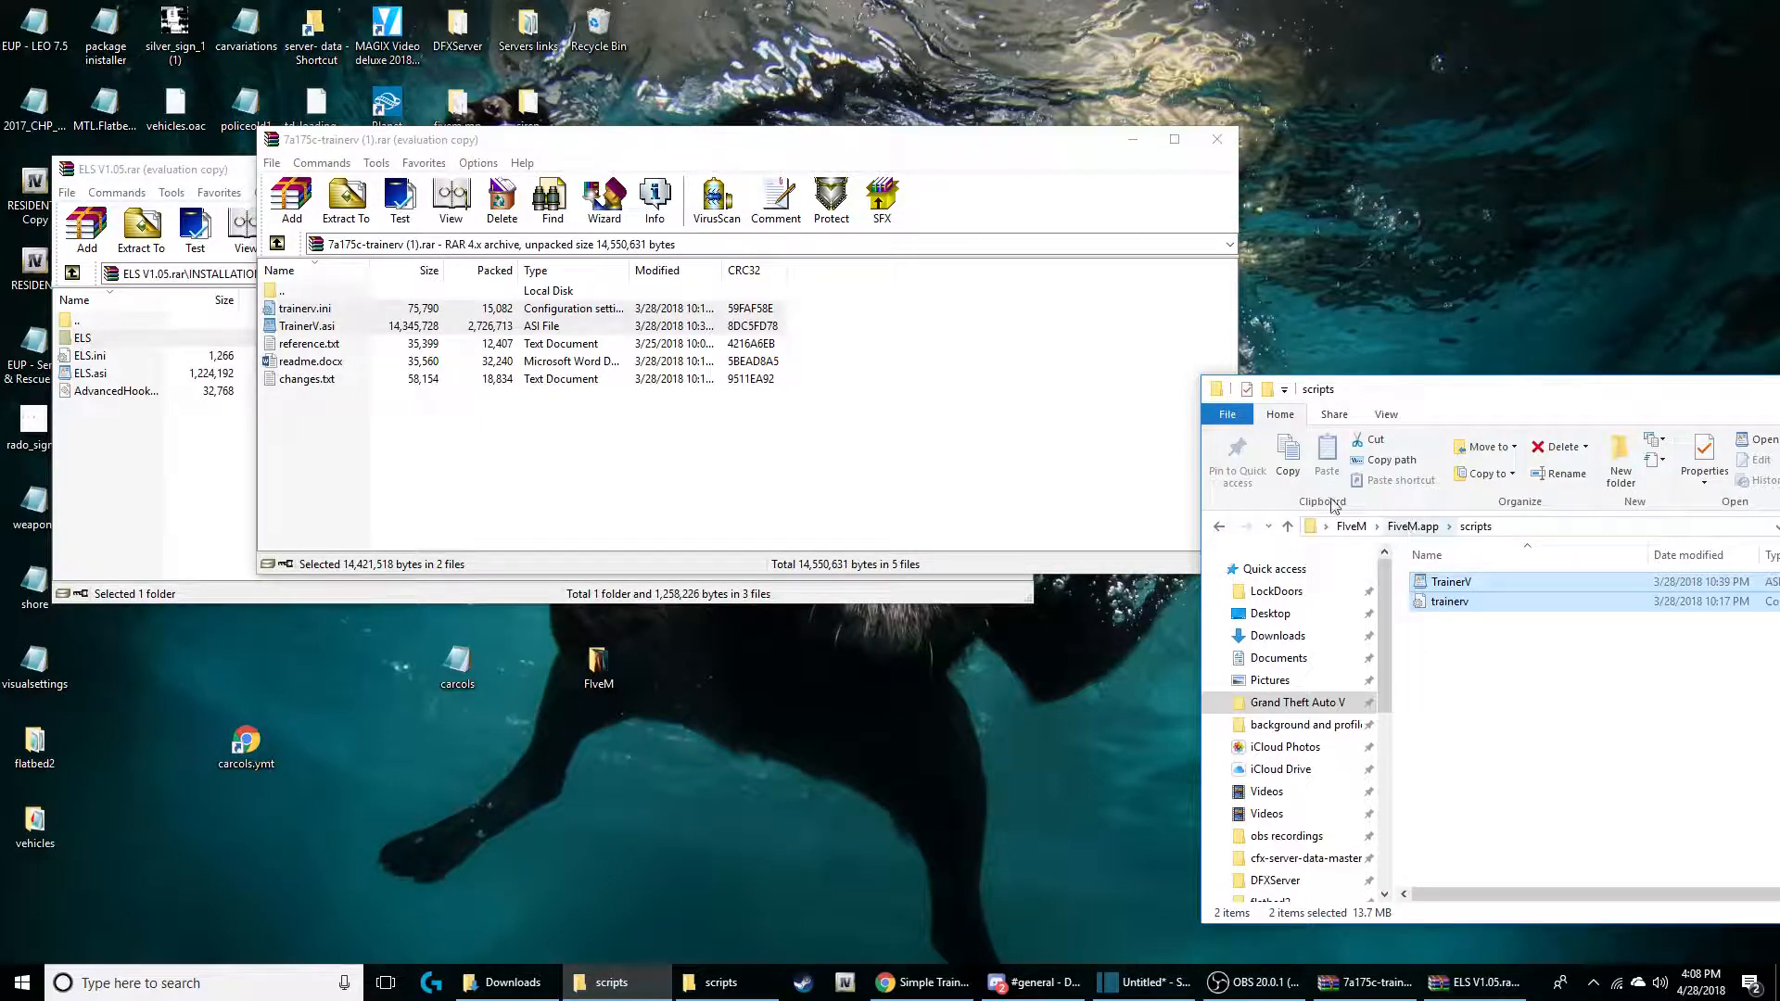
Step: Return to the main FiveM folder and launch the FiveM application
left_click(1351, 525)
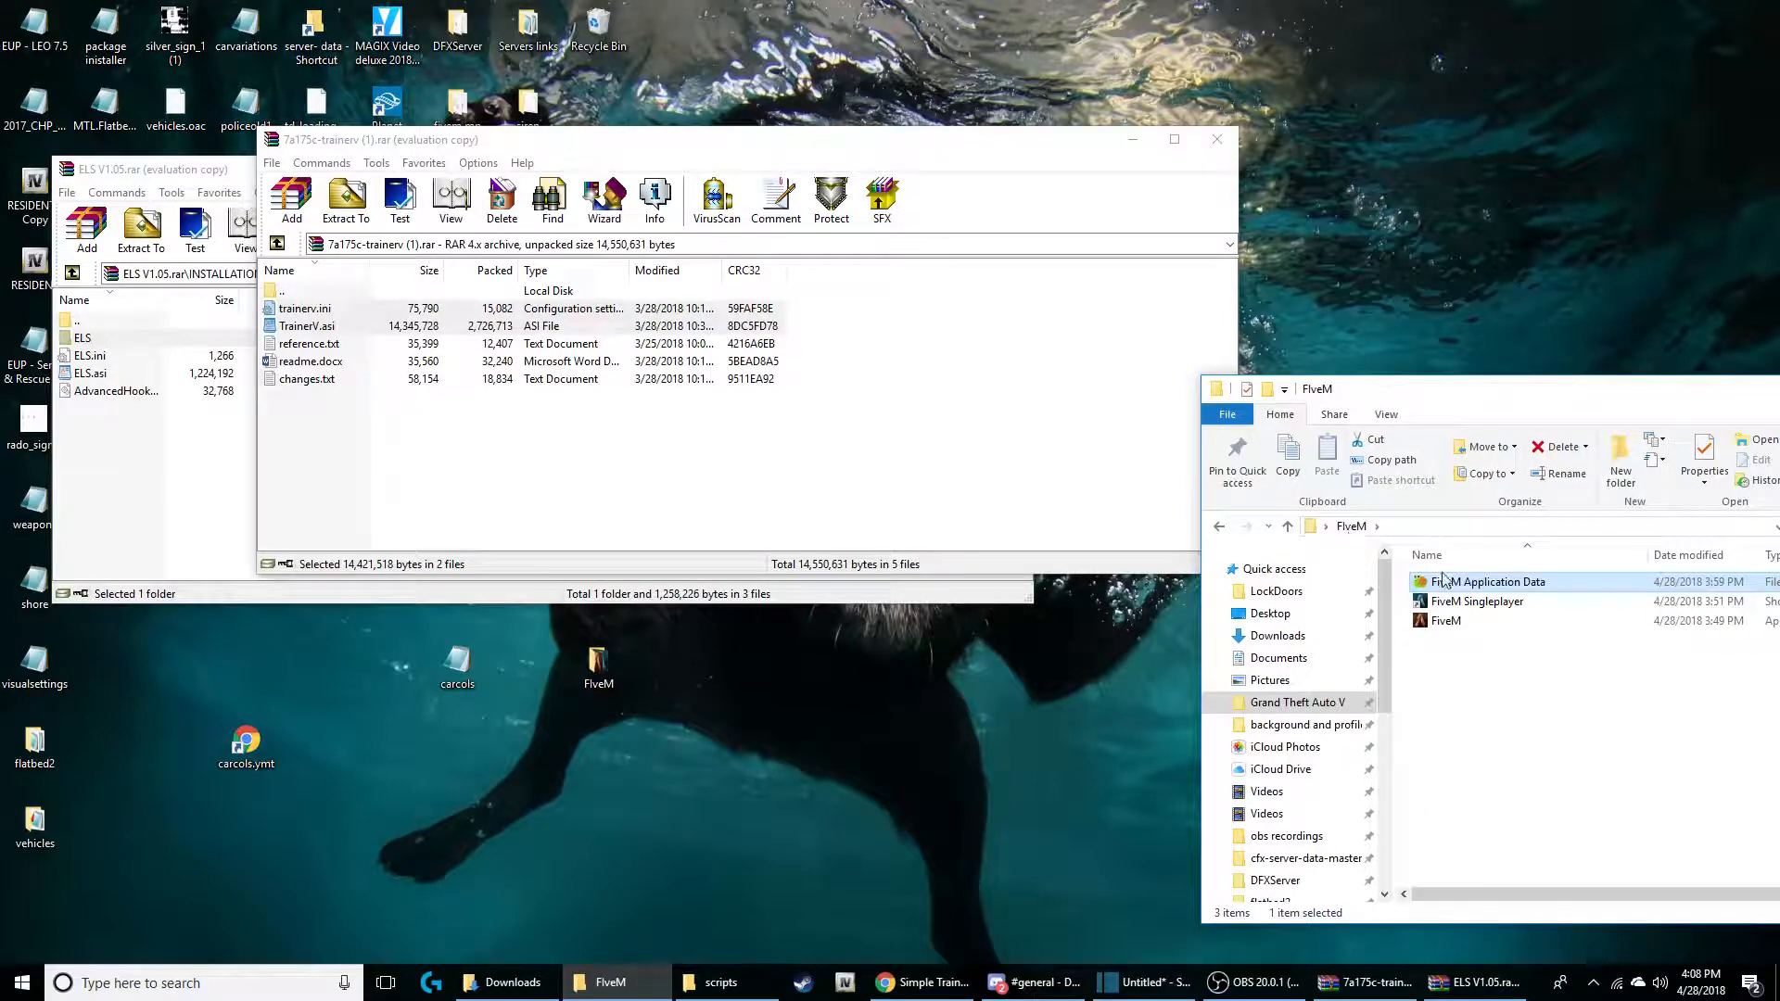
right_click(1543, 621)
left_click(1428, 628)
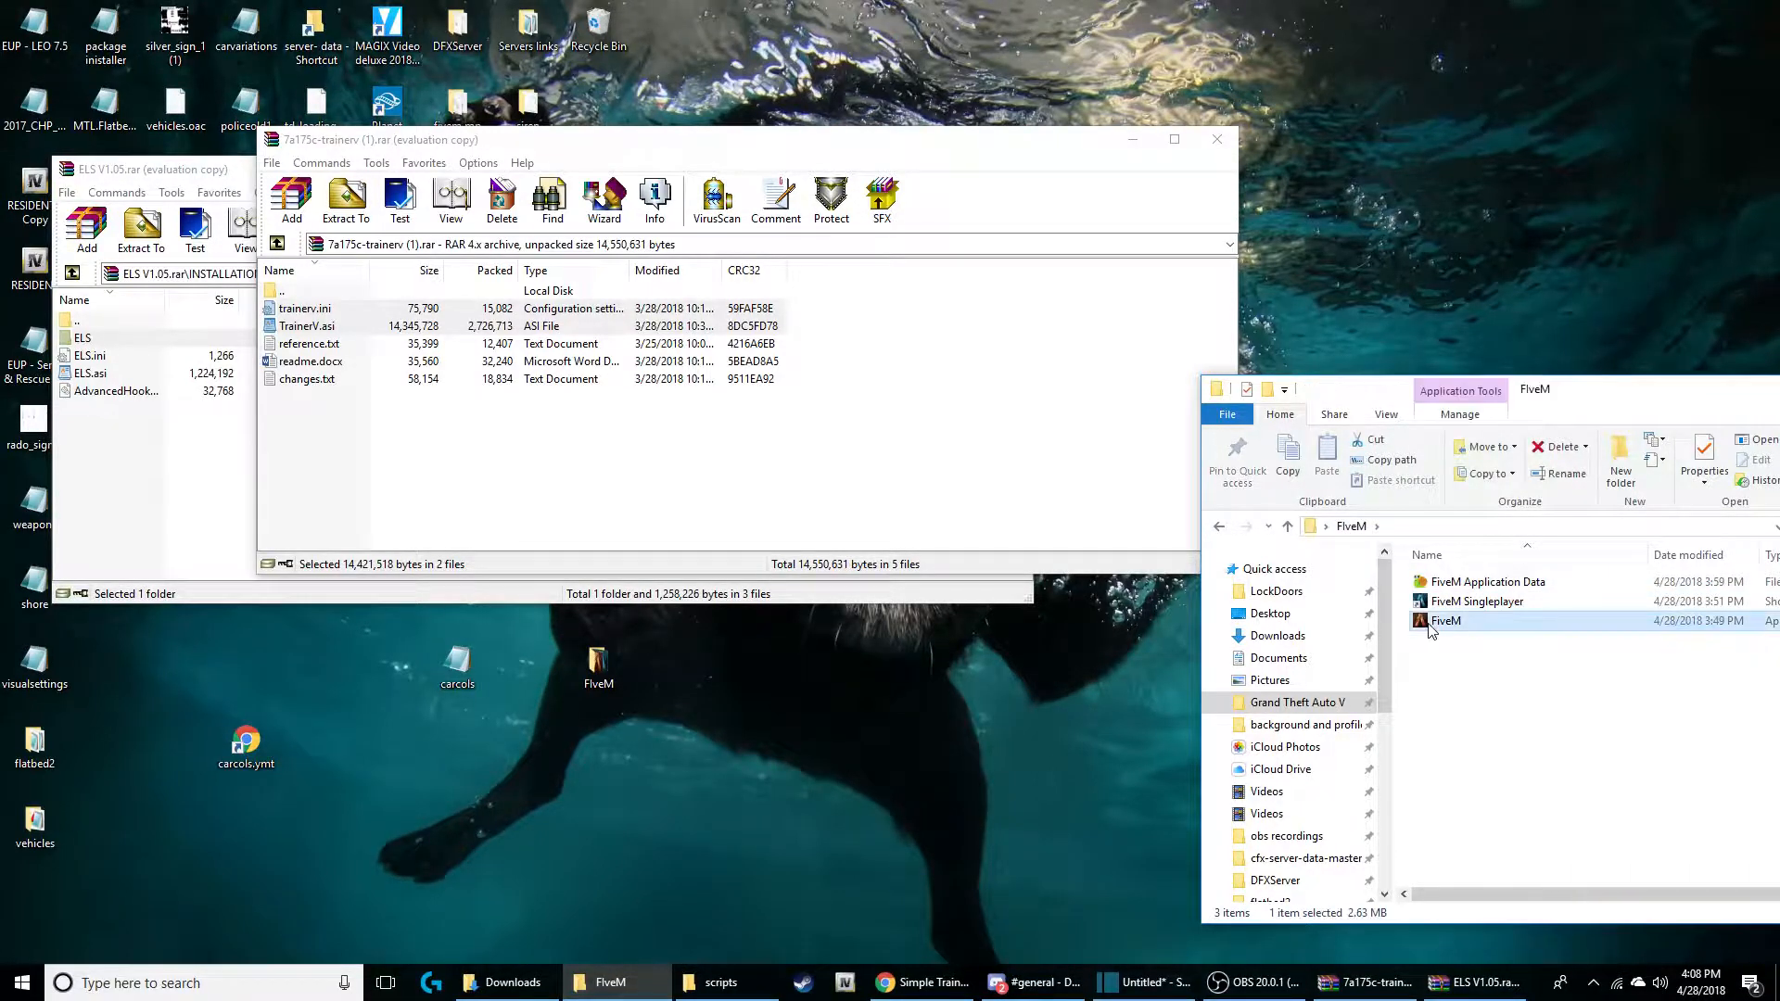
right_click(1428, 629)
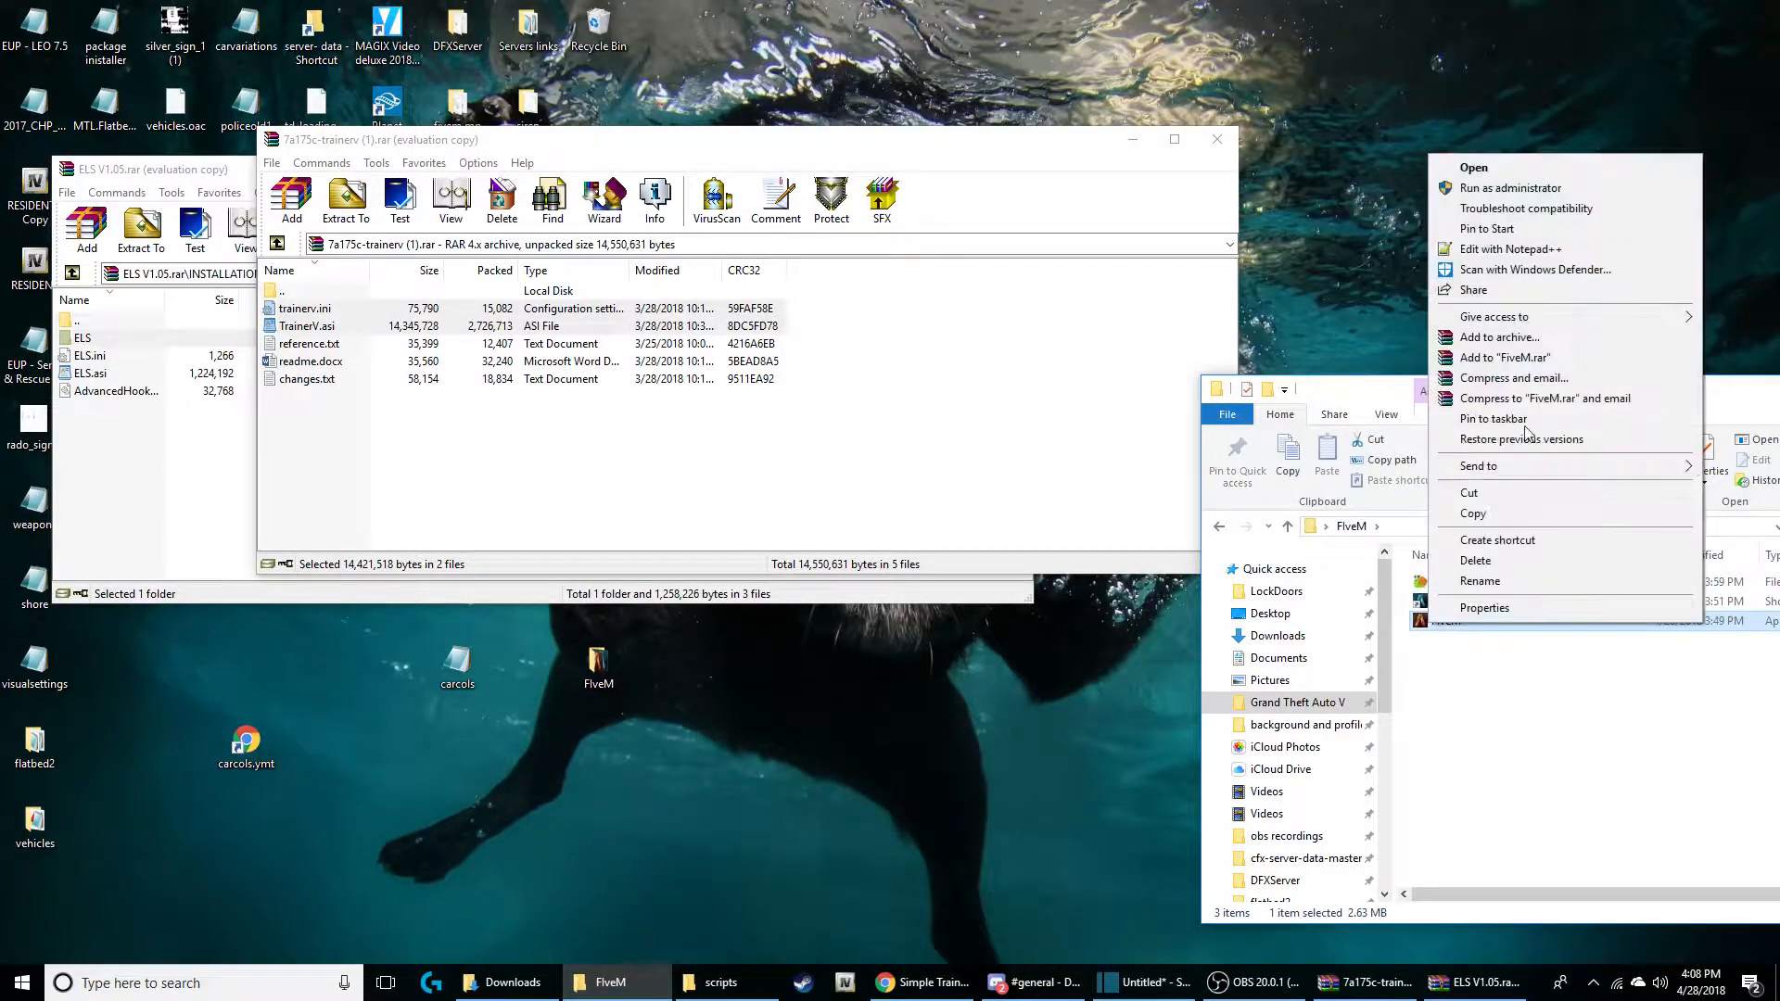
left_click(1514, 178)
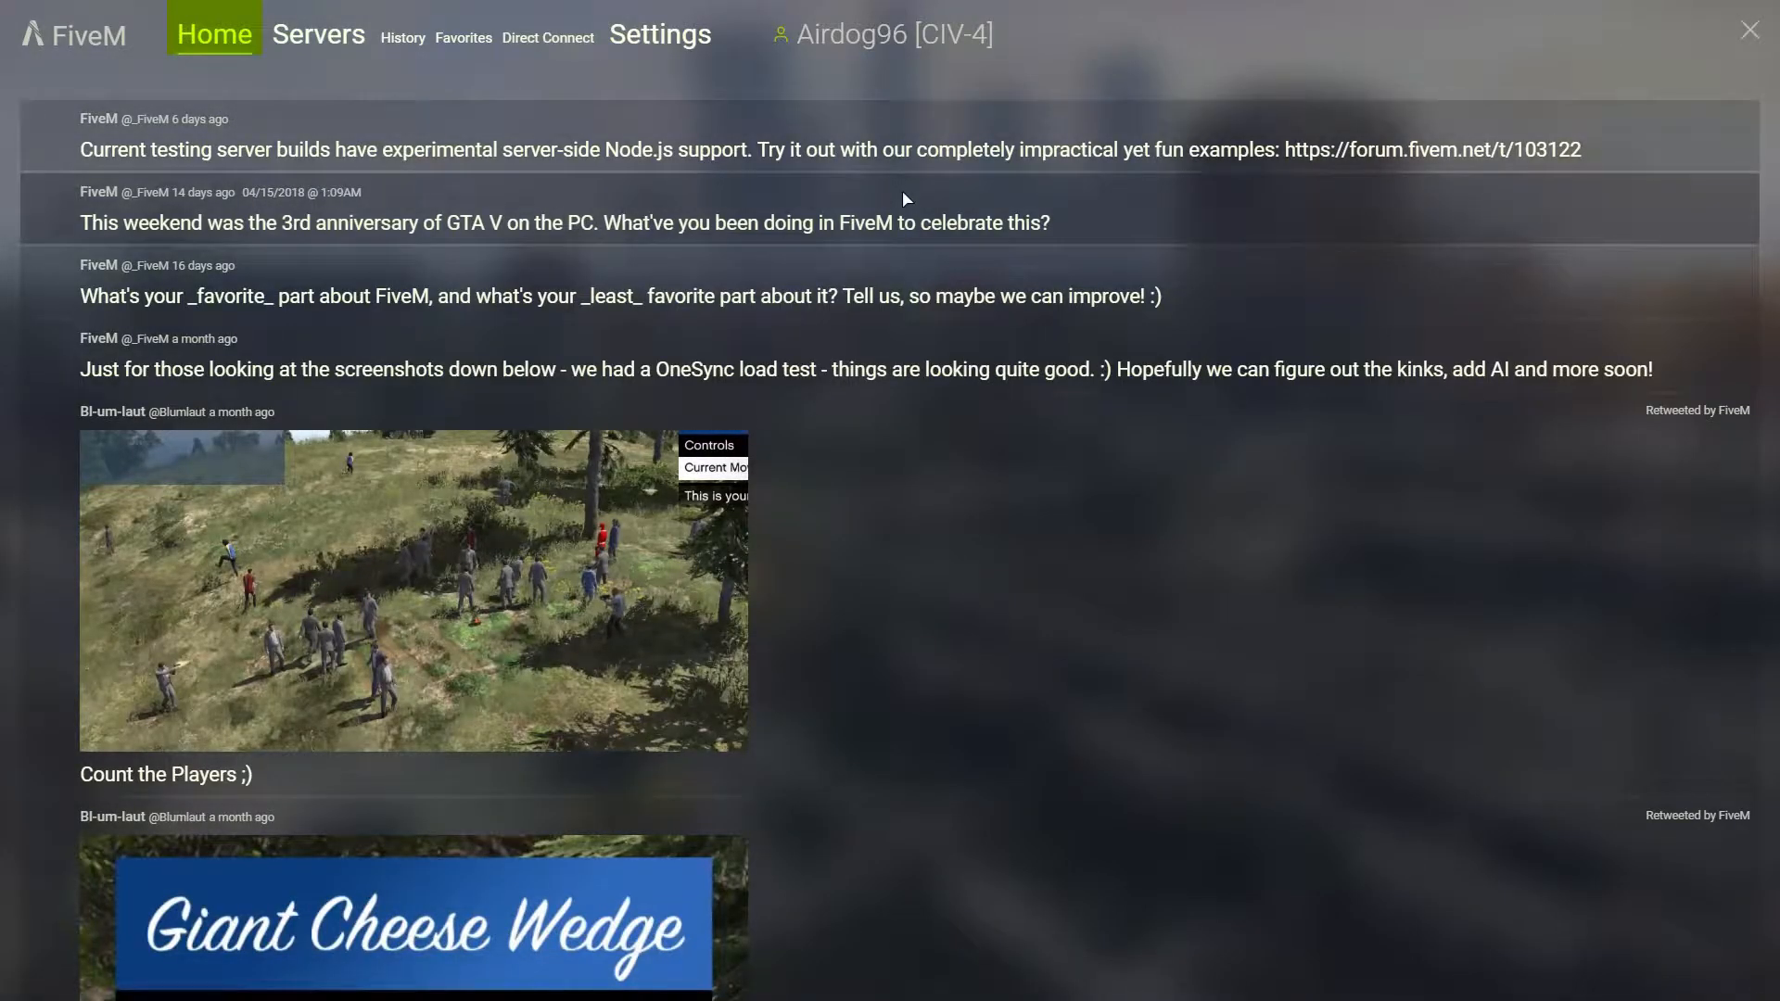
Step: Search the FiveM server list for "City of" and connect to the City of Toronto Roleplay Server
left_click(323, 31)
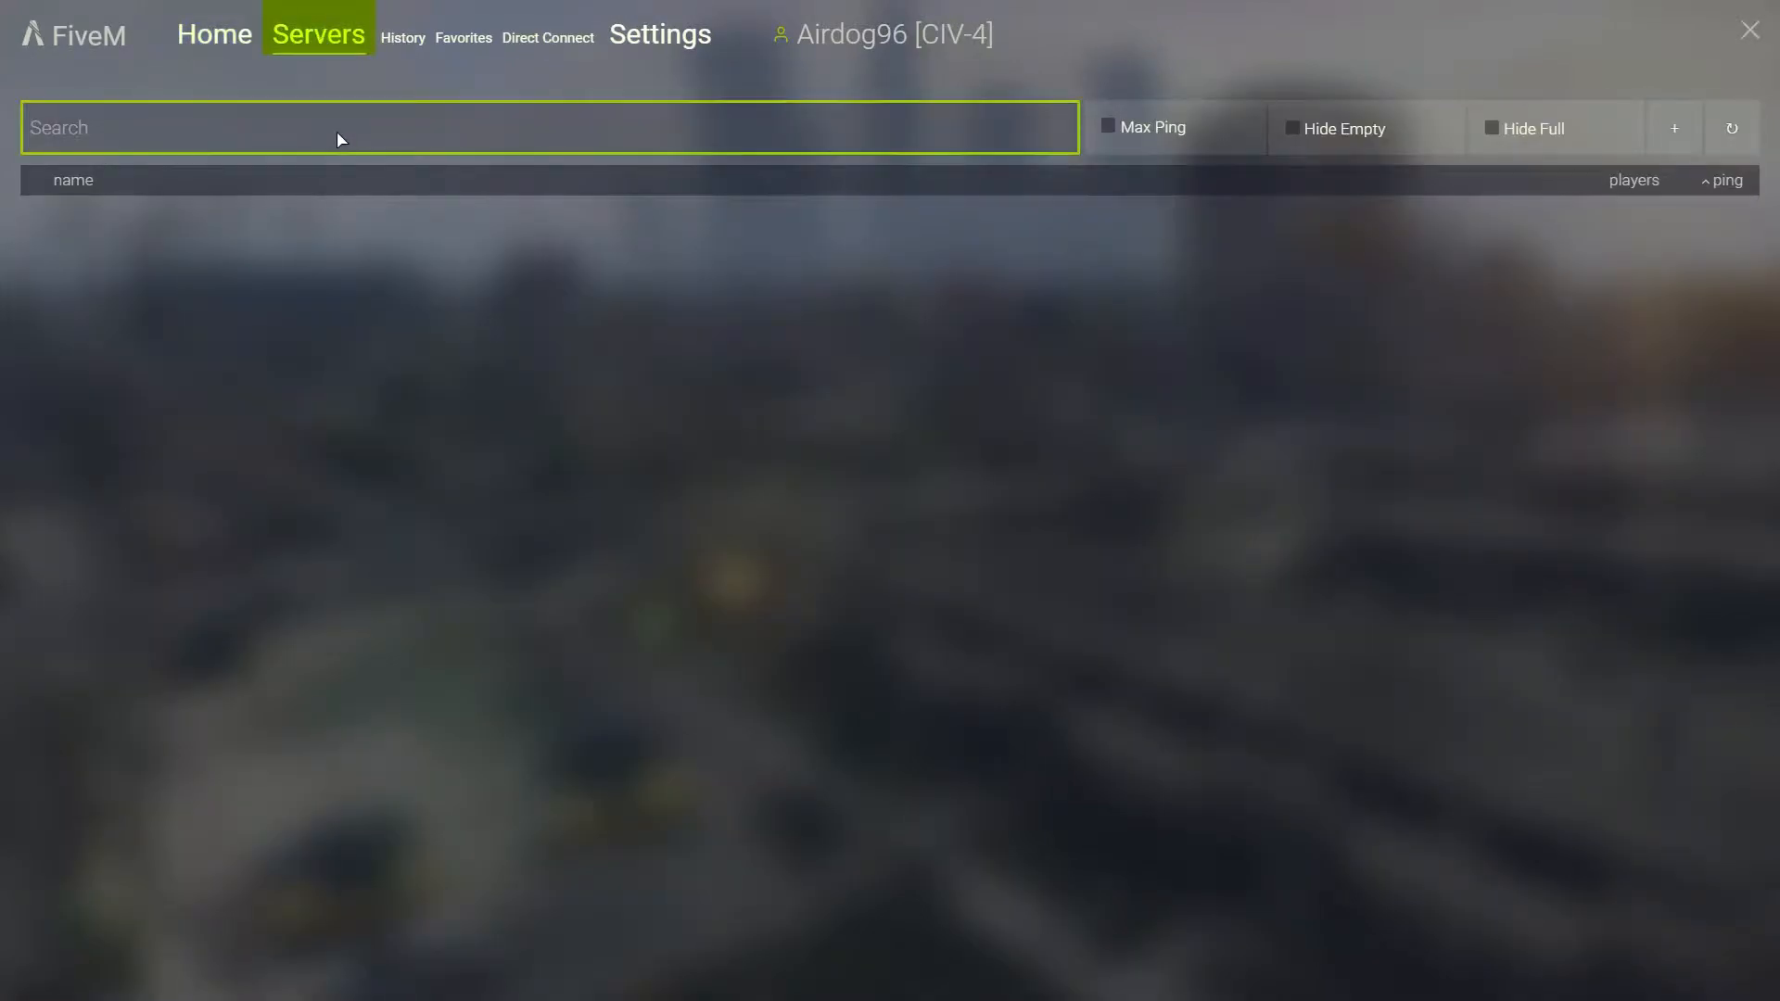
type("C")
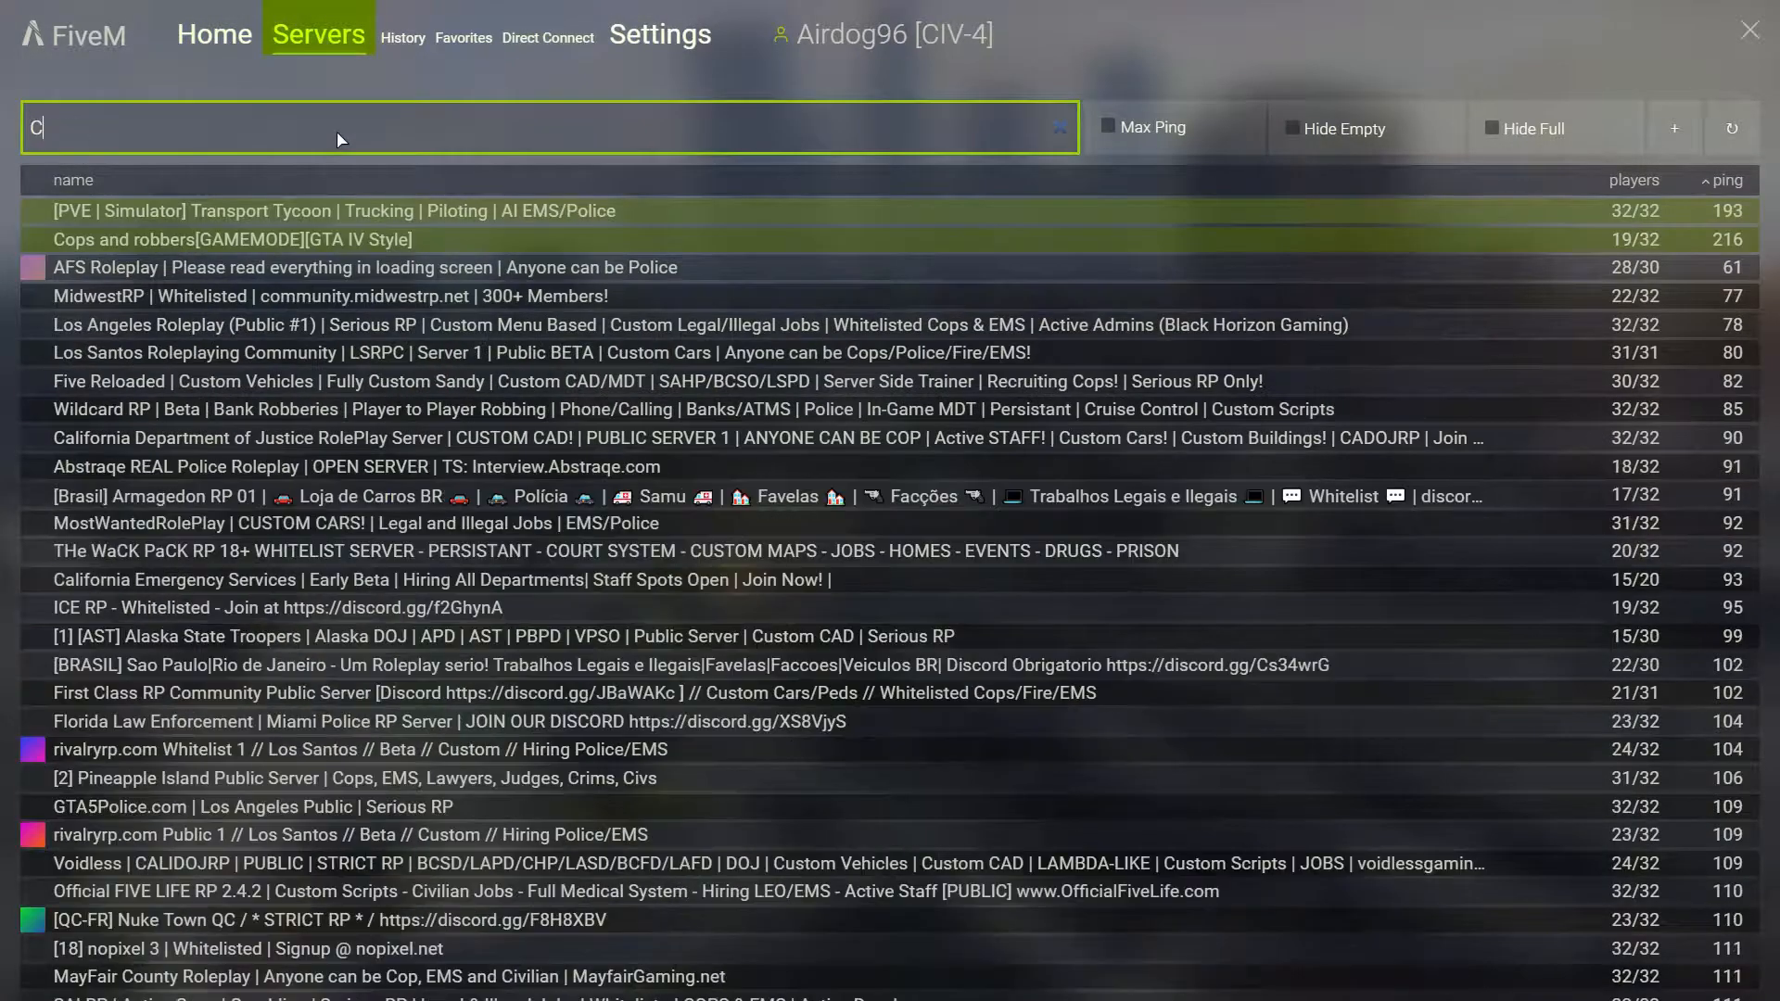
type("ity o")
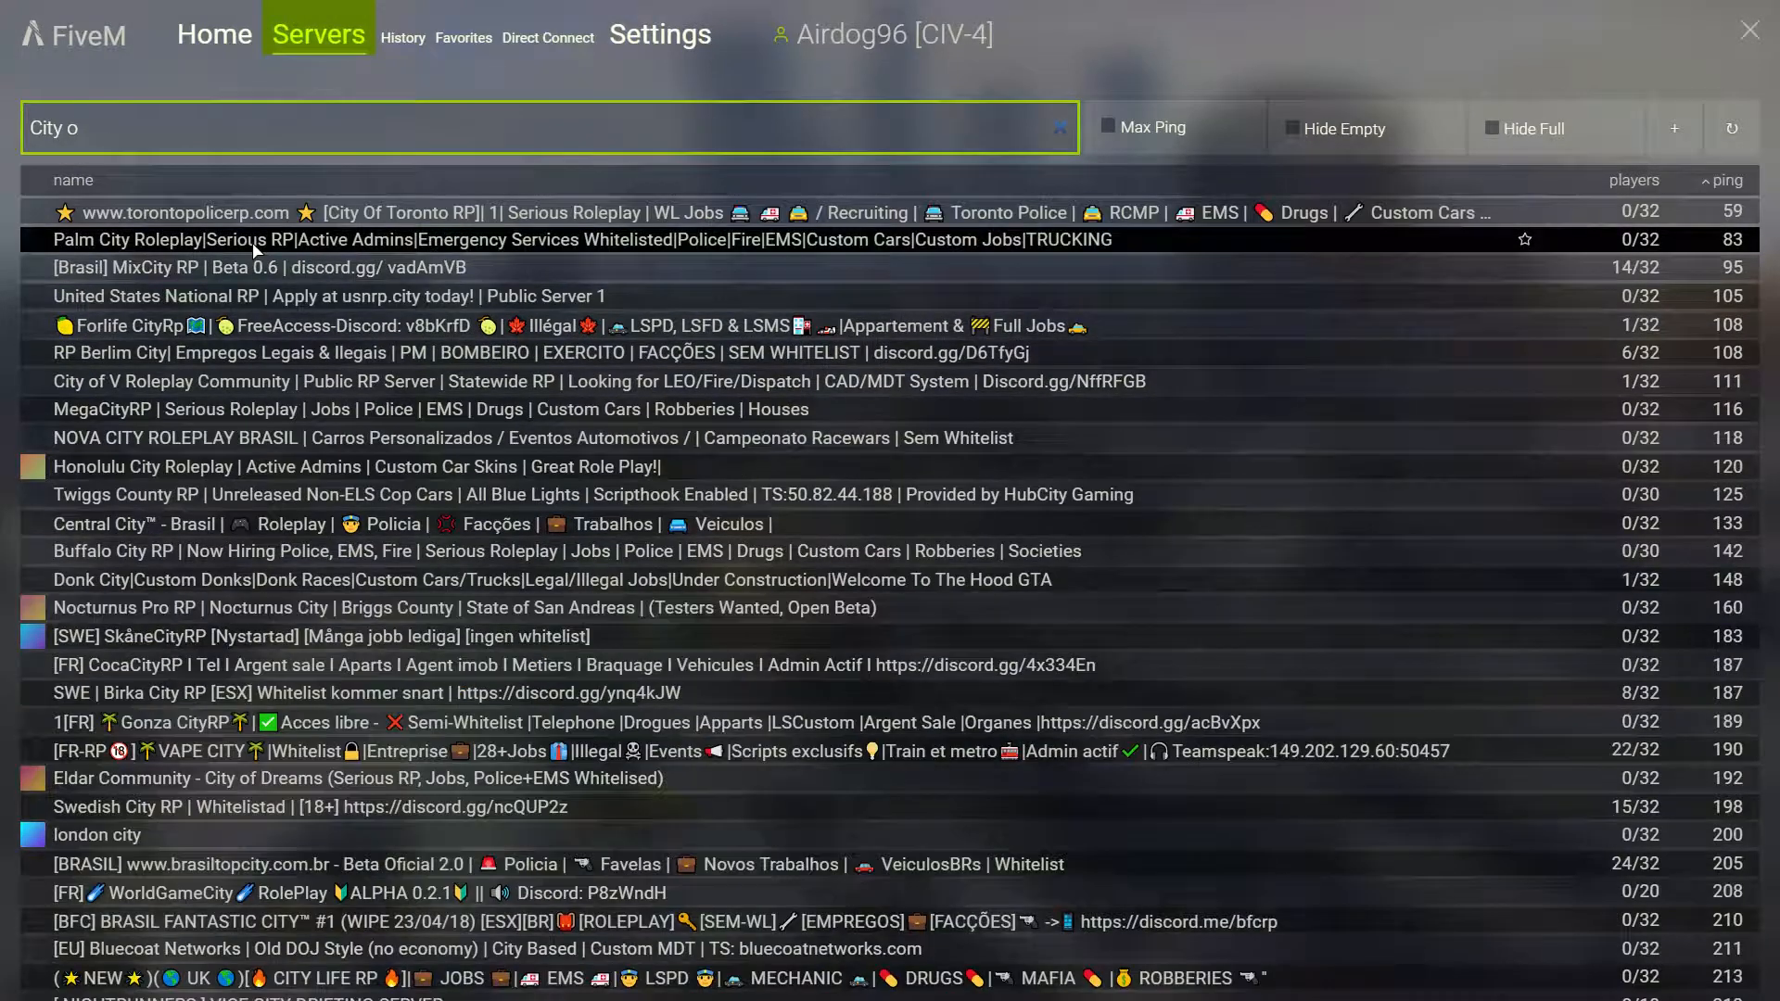
type("f")
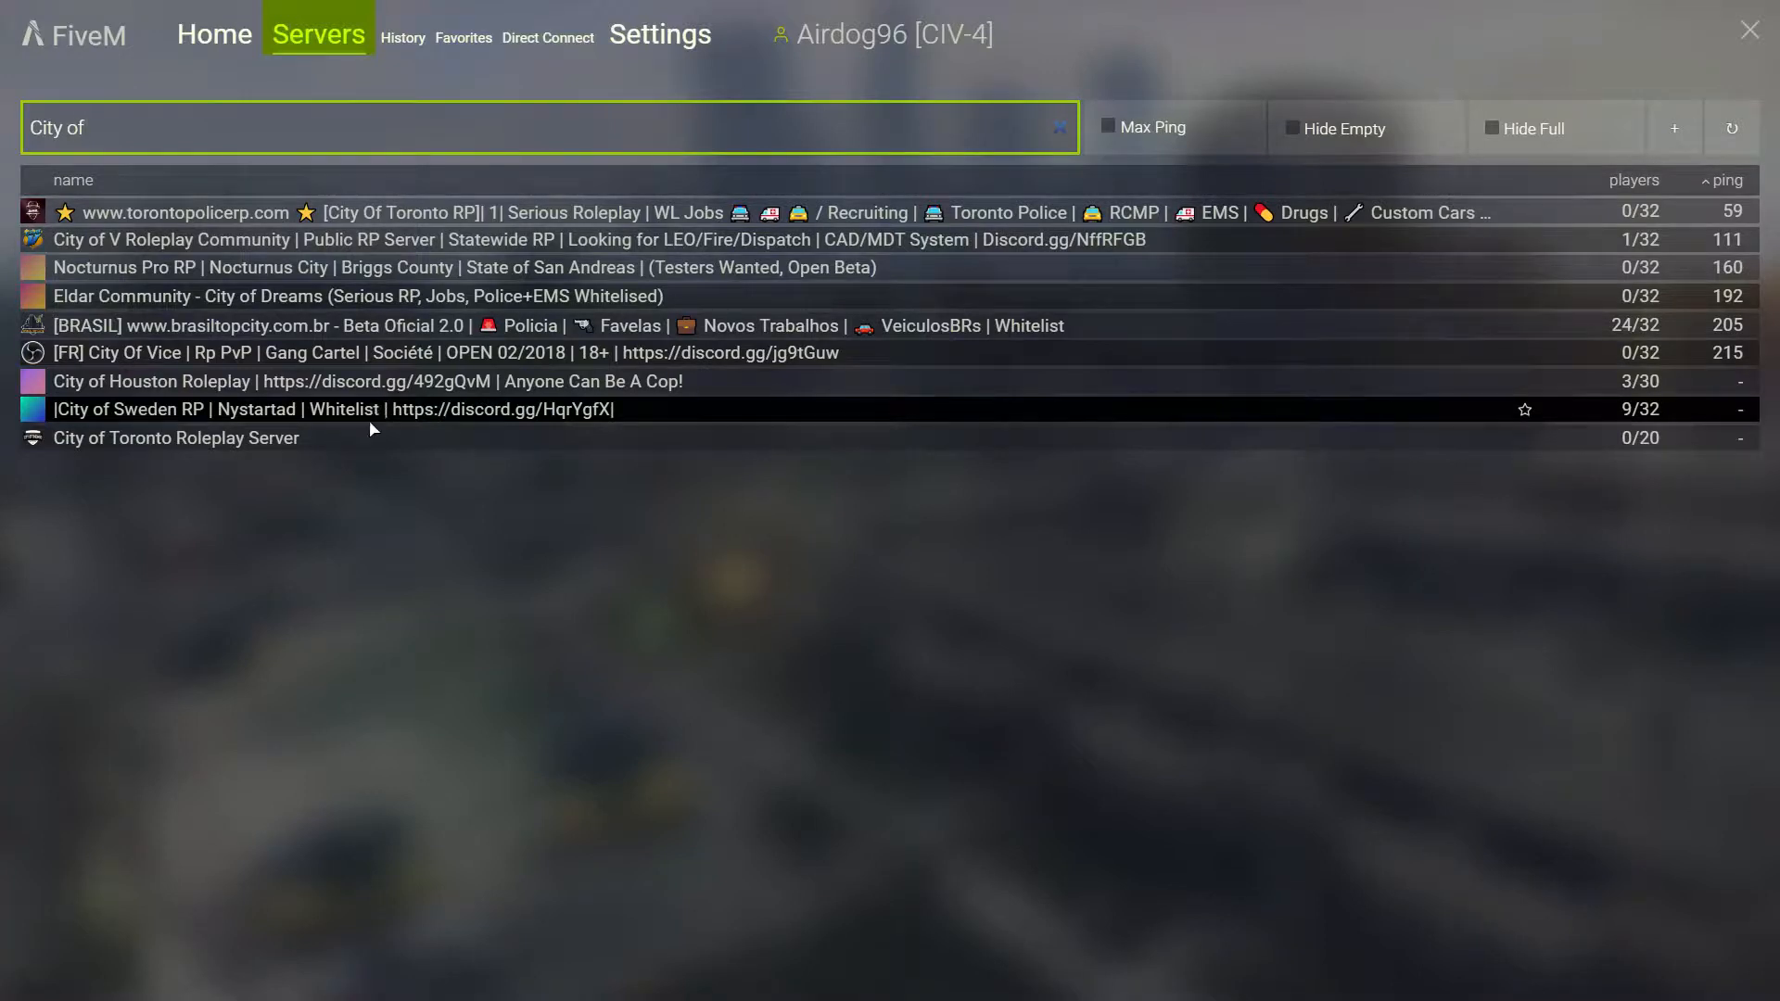
left_click(325, 447)
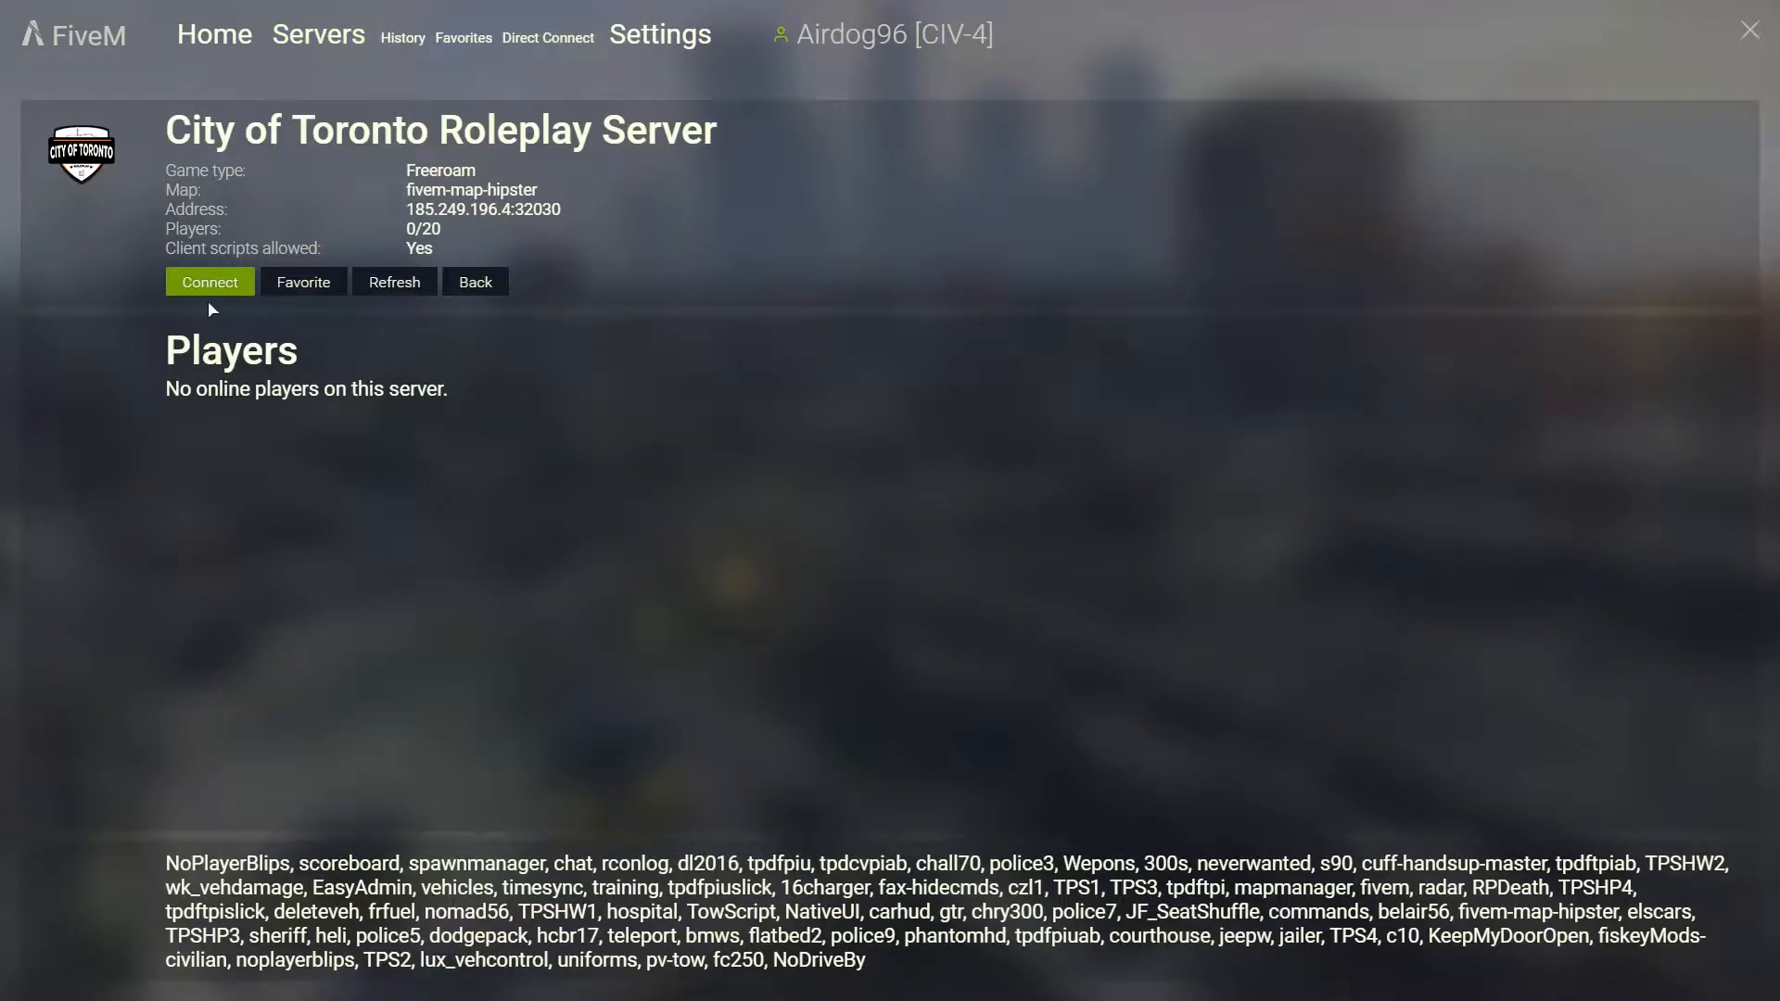
left_click(221, 289)
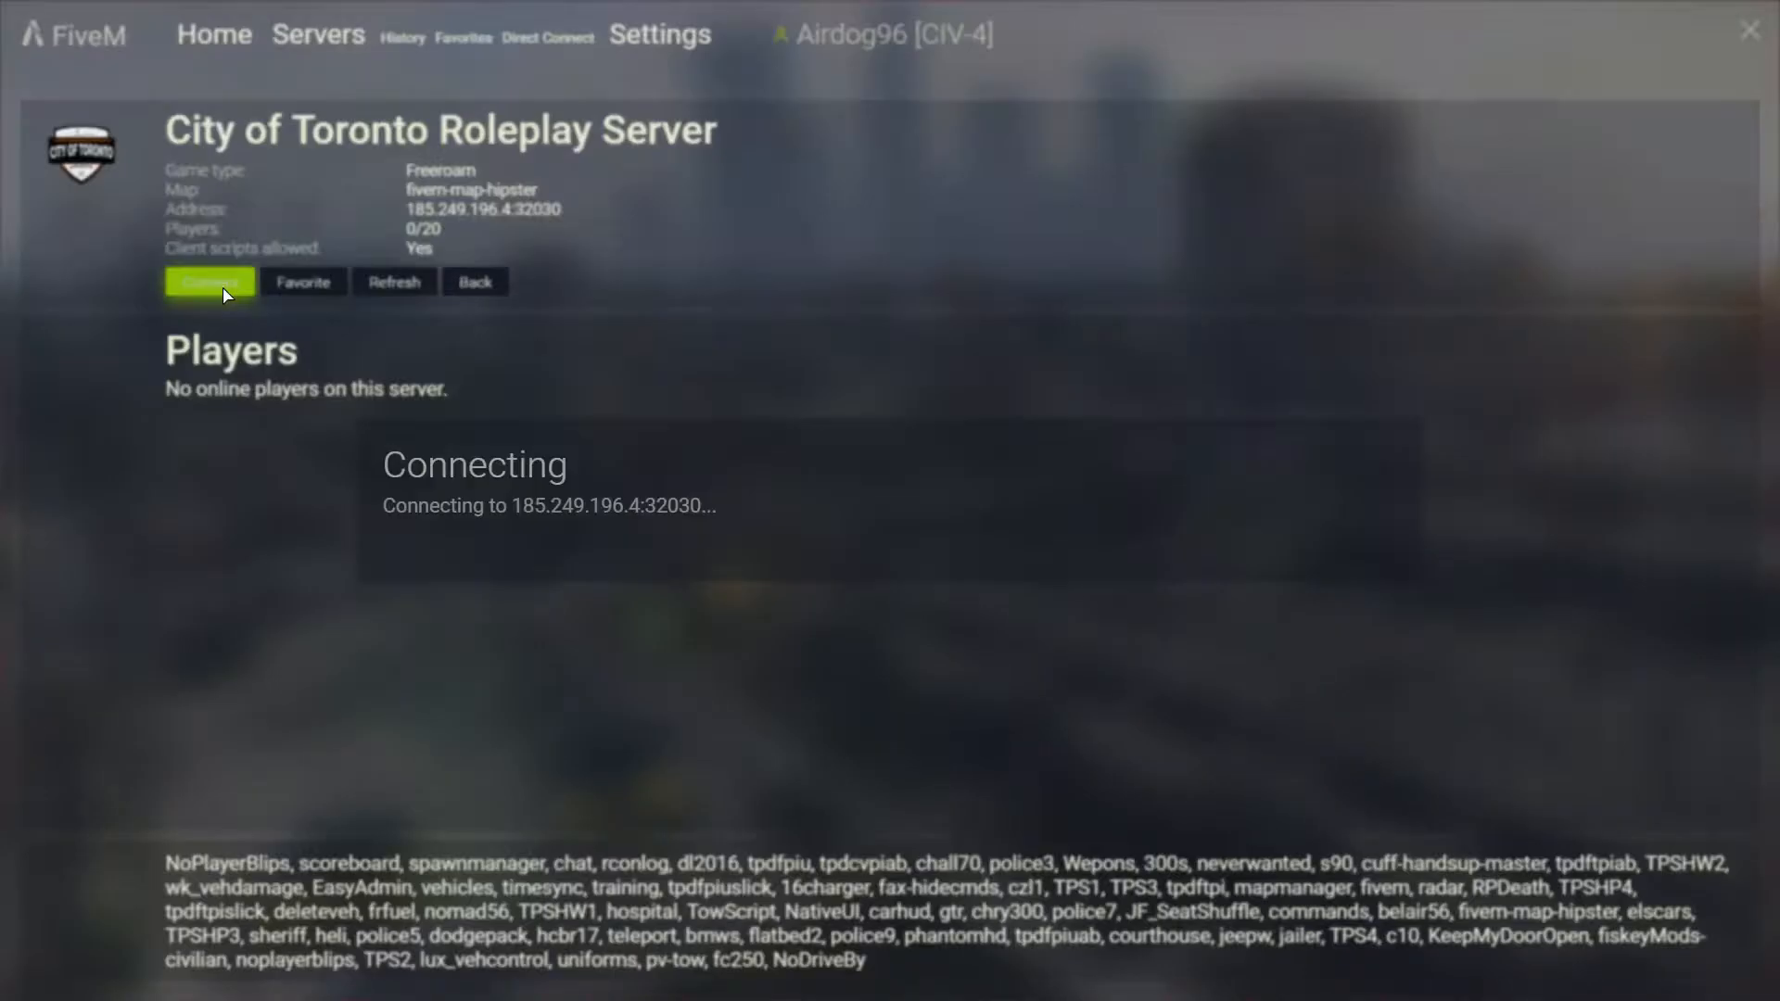